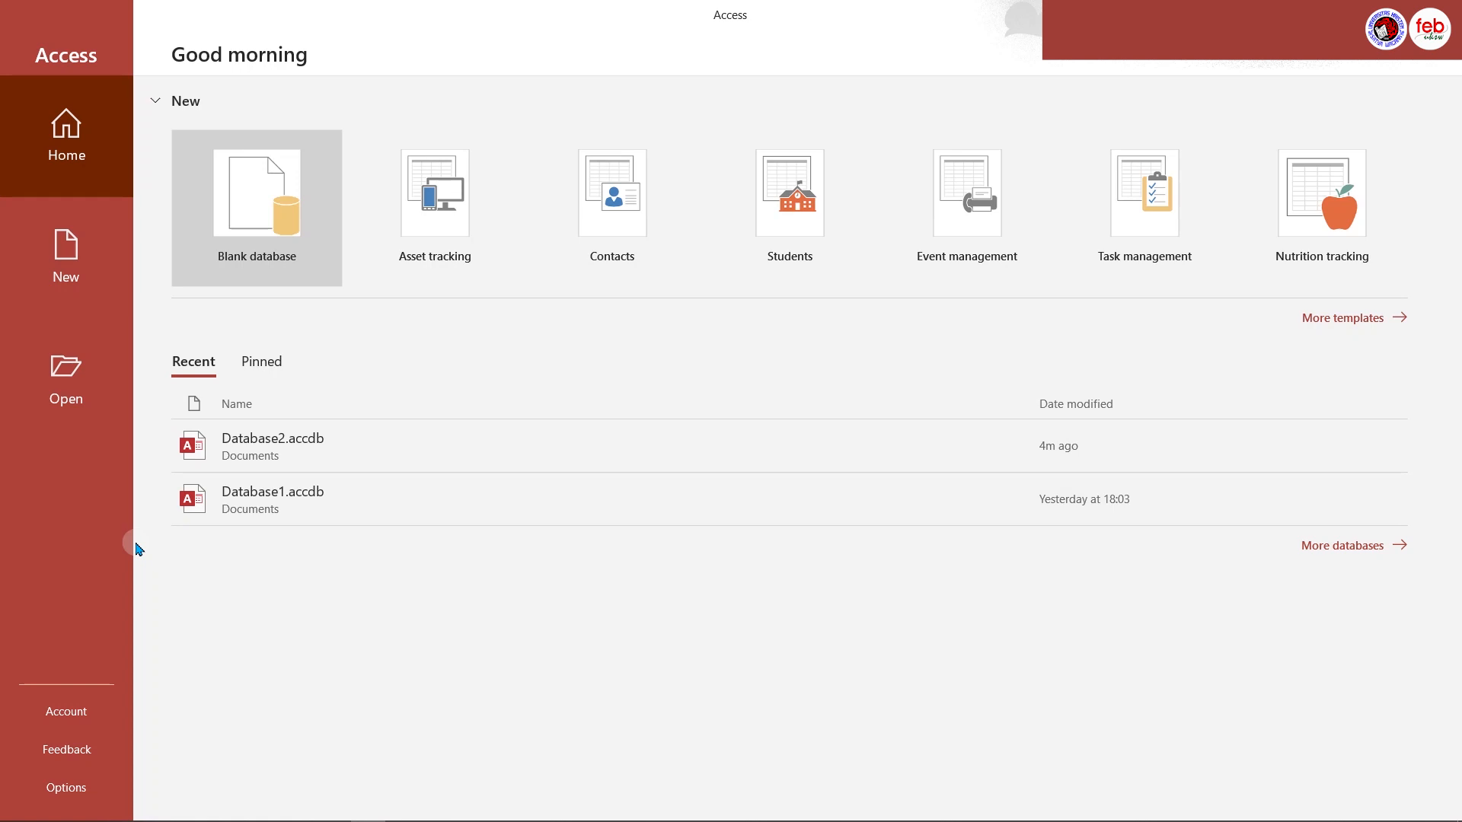
# Create a blank database with the file name AC306A_NIM_27042020
pyautogui.click(274, 202)
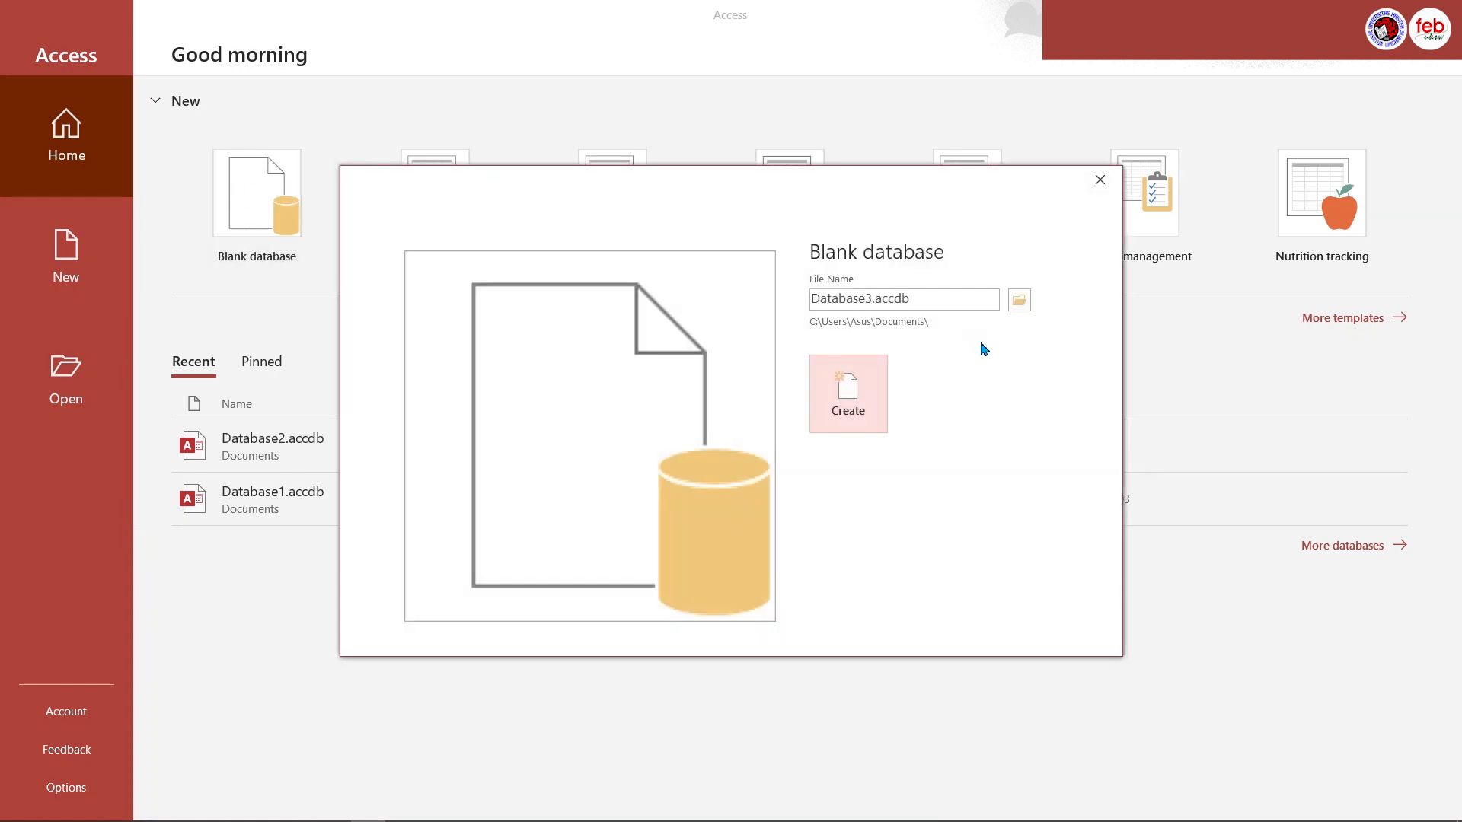
pyautogui.click(917, 295)
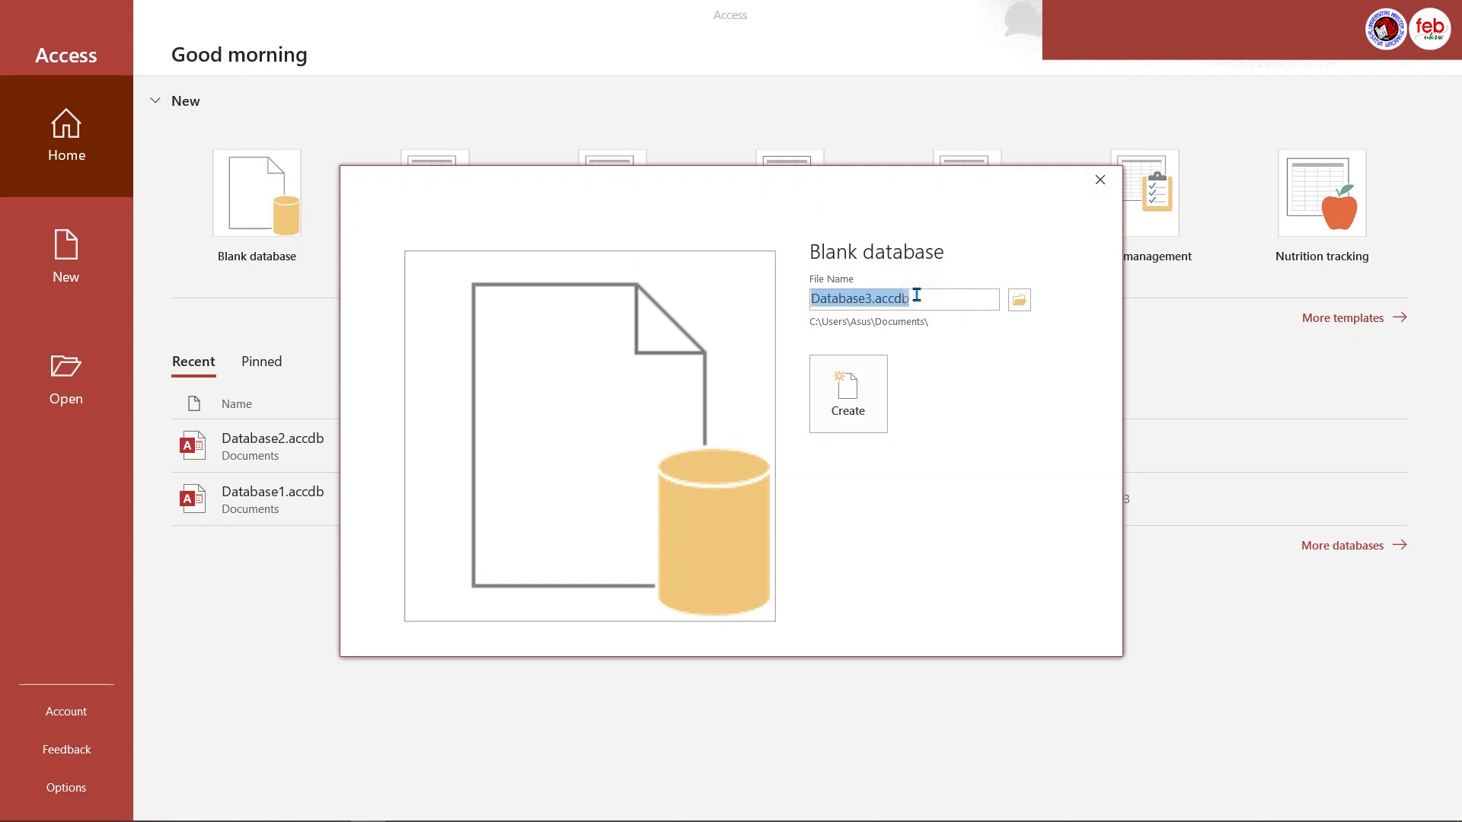
pyautogui.write('AC306')
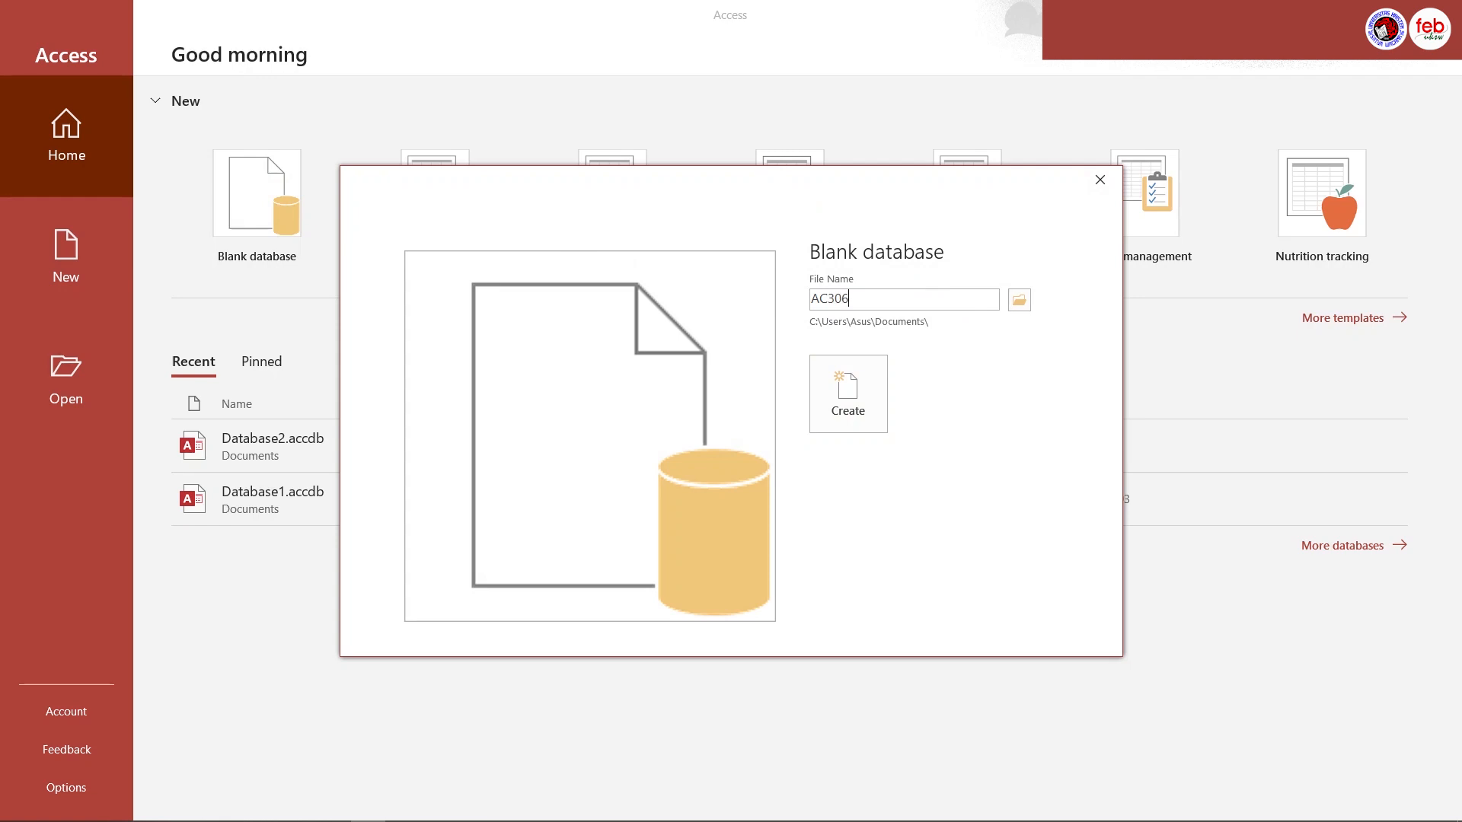
pyautogui.write('A_NIM_27042020')
pyautogui.press('Return')
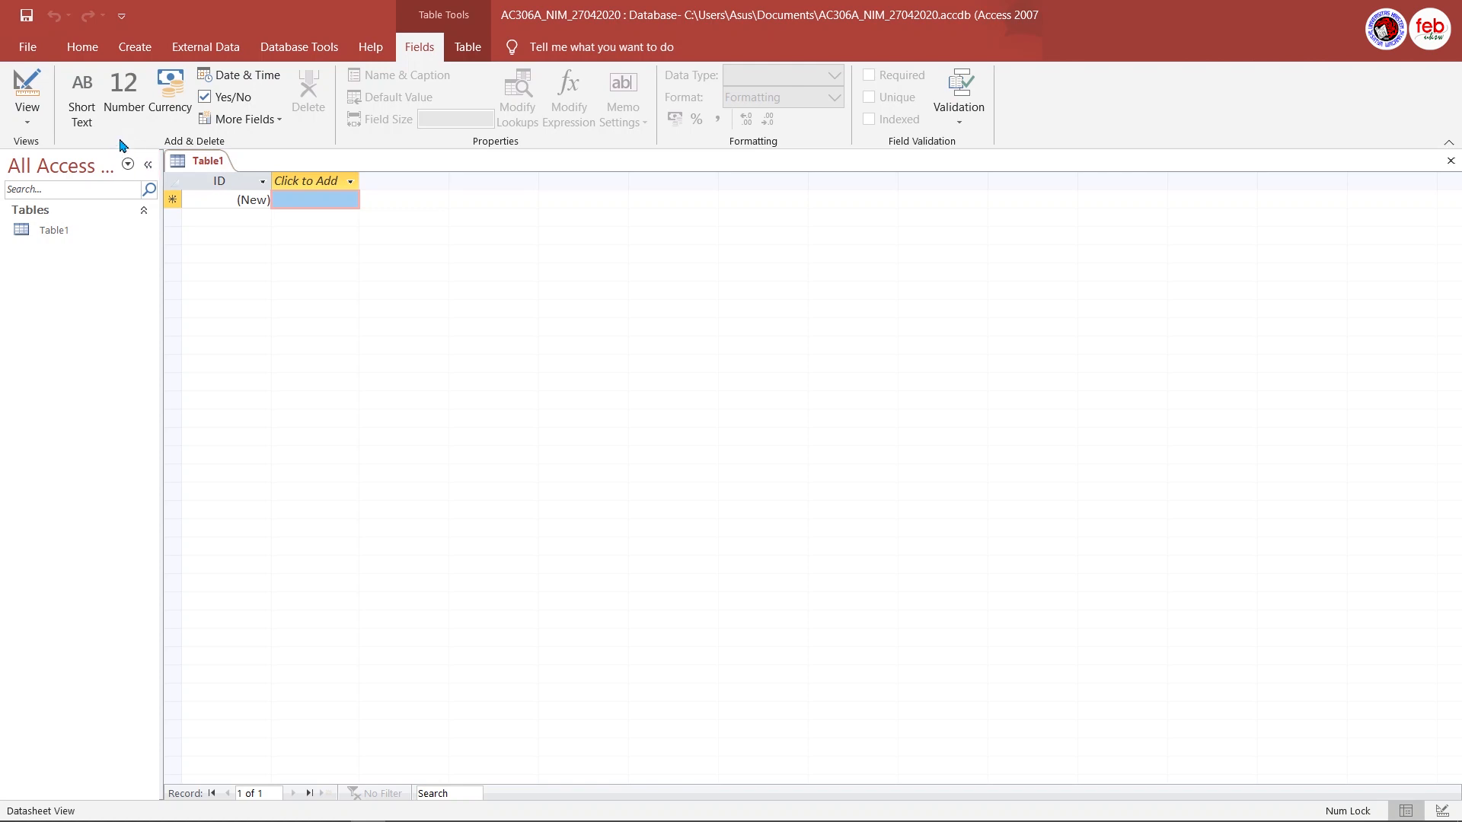
# Switch the new table to Design View, saving it under the name Tabel Karyawan
pyautogui.click(30, 123)
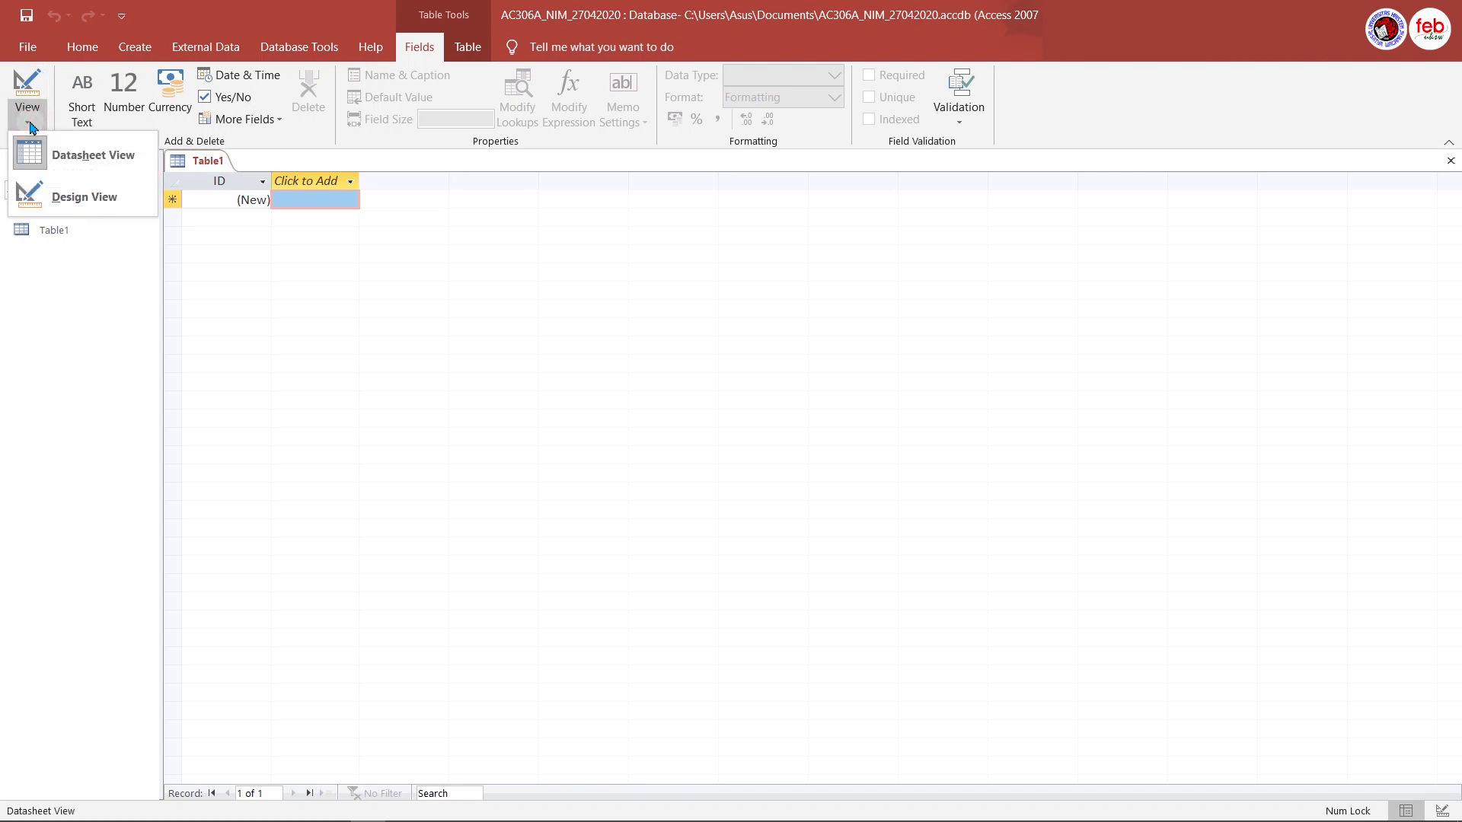
pyautogui.click(93, 200)
pyautogui.click(682, 295)
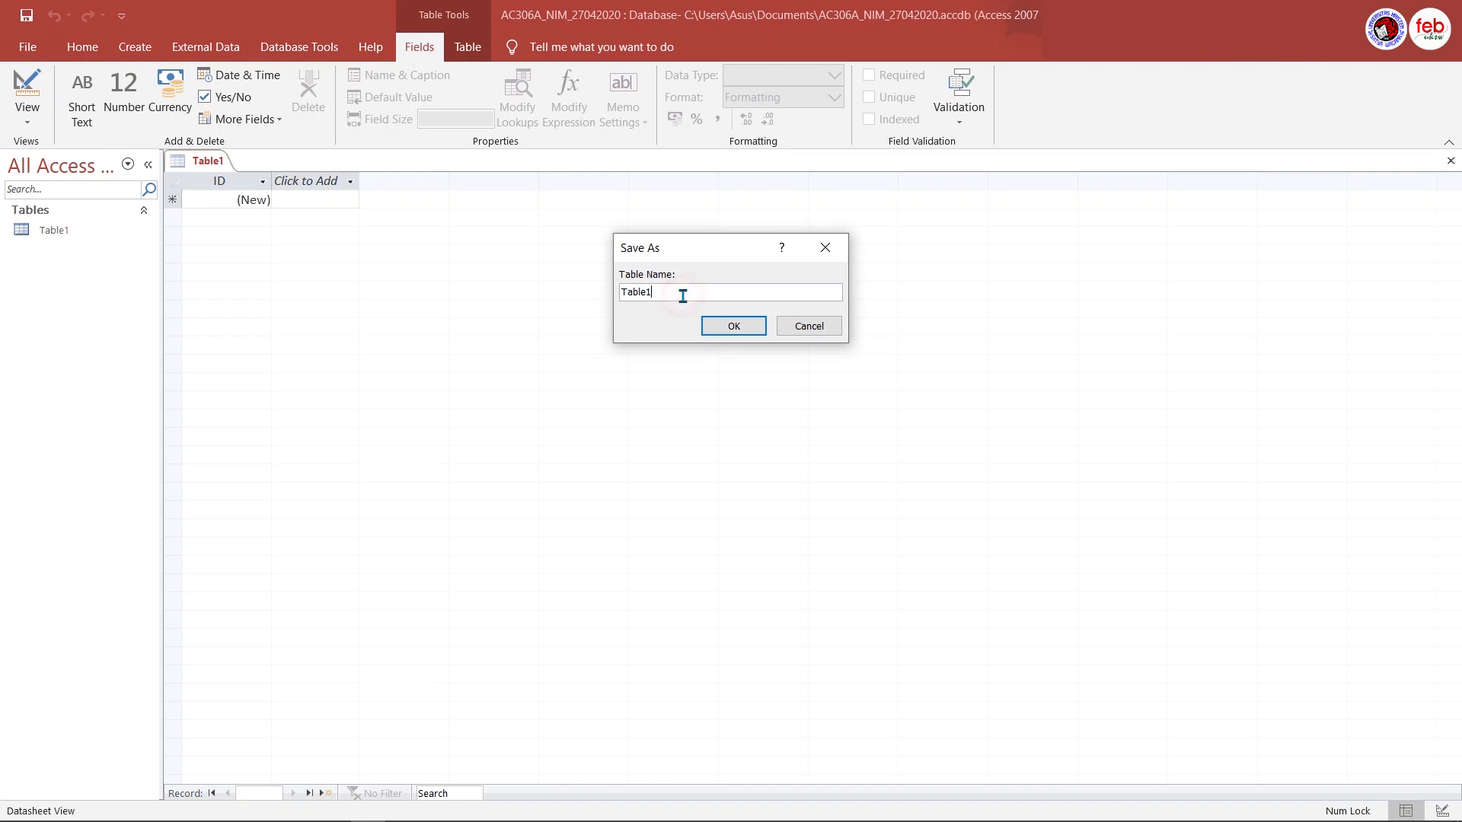
pyautogui.press('BackSpace')
pyautogui.write('Tabel Karyawan')
pyautogui.click(653, 291)
pyautogui.press('BackSpace')
pyautogui.press('BackSpace')
pyautogui.press('BackSpace')
pyautogui.press('BackSpace')
pyautogui.press('BackSpace')
pyautogui.press('Return')
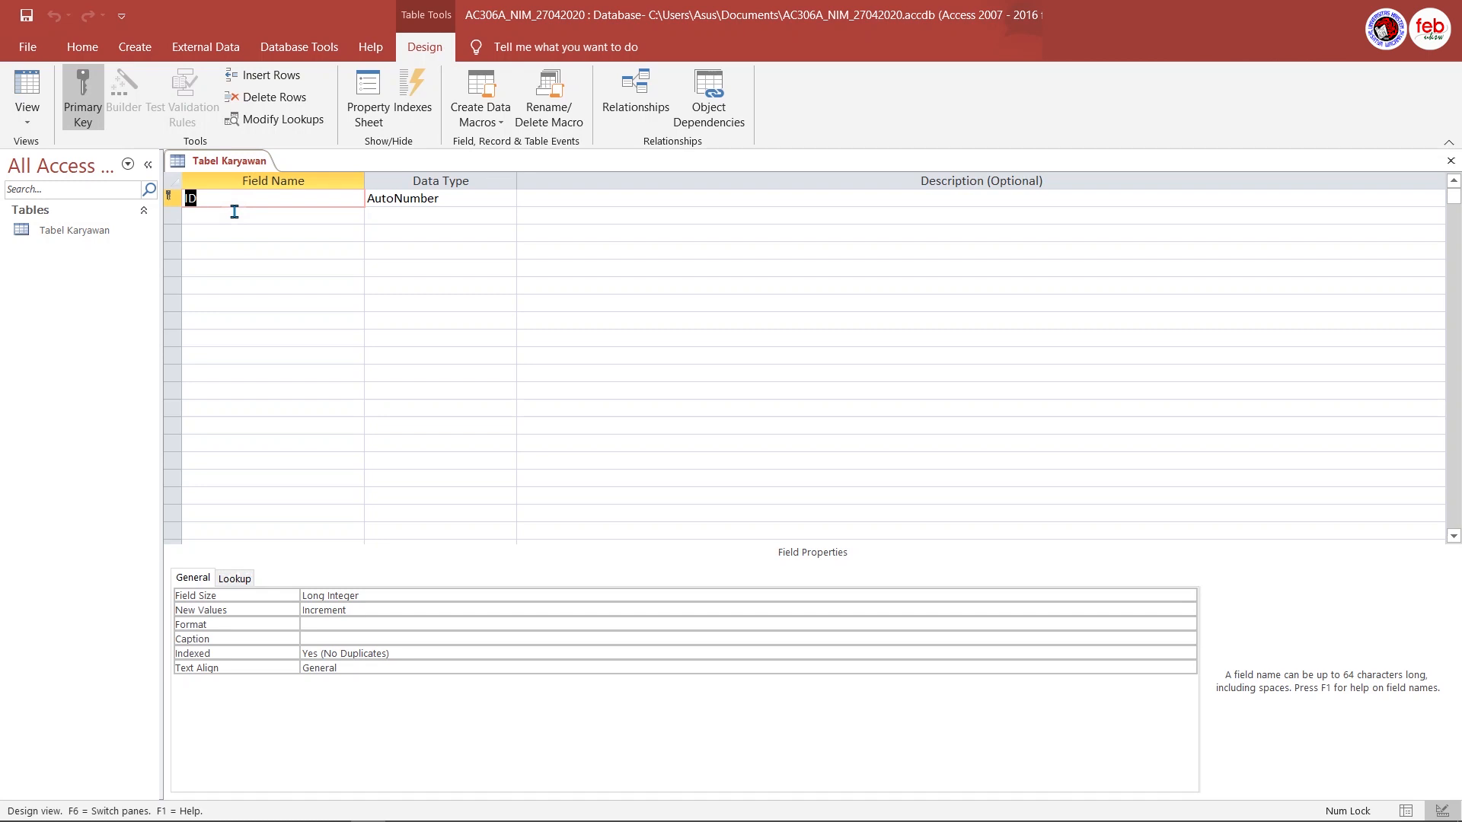
# Rename the ID field to NIK and add the fields Nama Pegawai, Alamat and Kota below it
pyautogui.write('NIK')
pyautogui.click(249, 223)
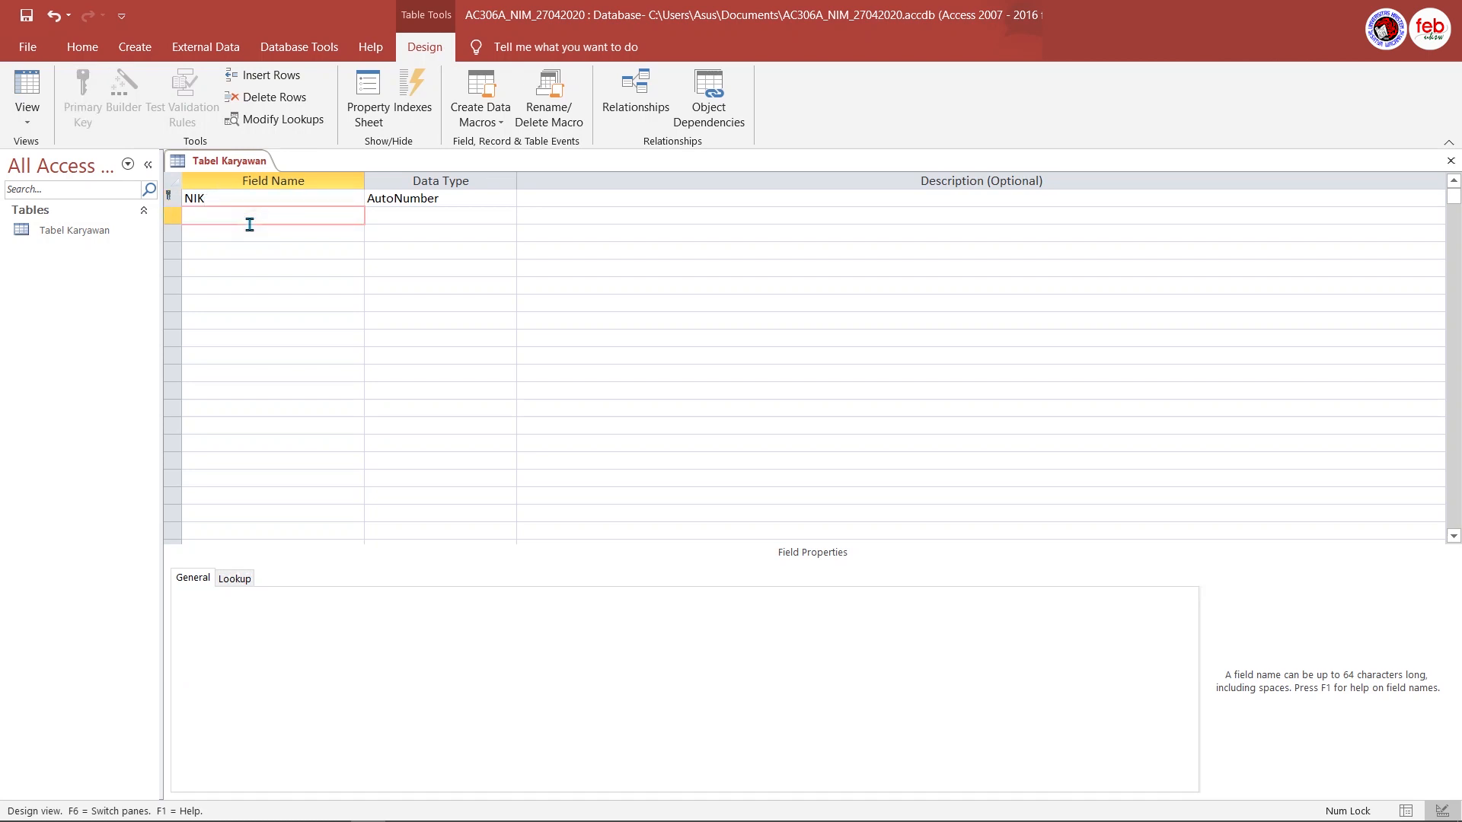
pyautogui.write('Nama Pegawai')
pyautogui.click(226, 235)
pyautogui.write('Alamat')
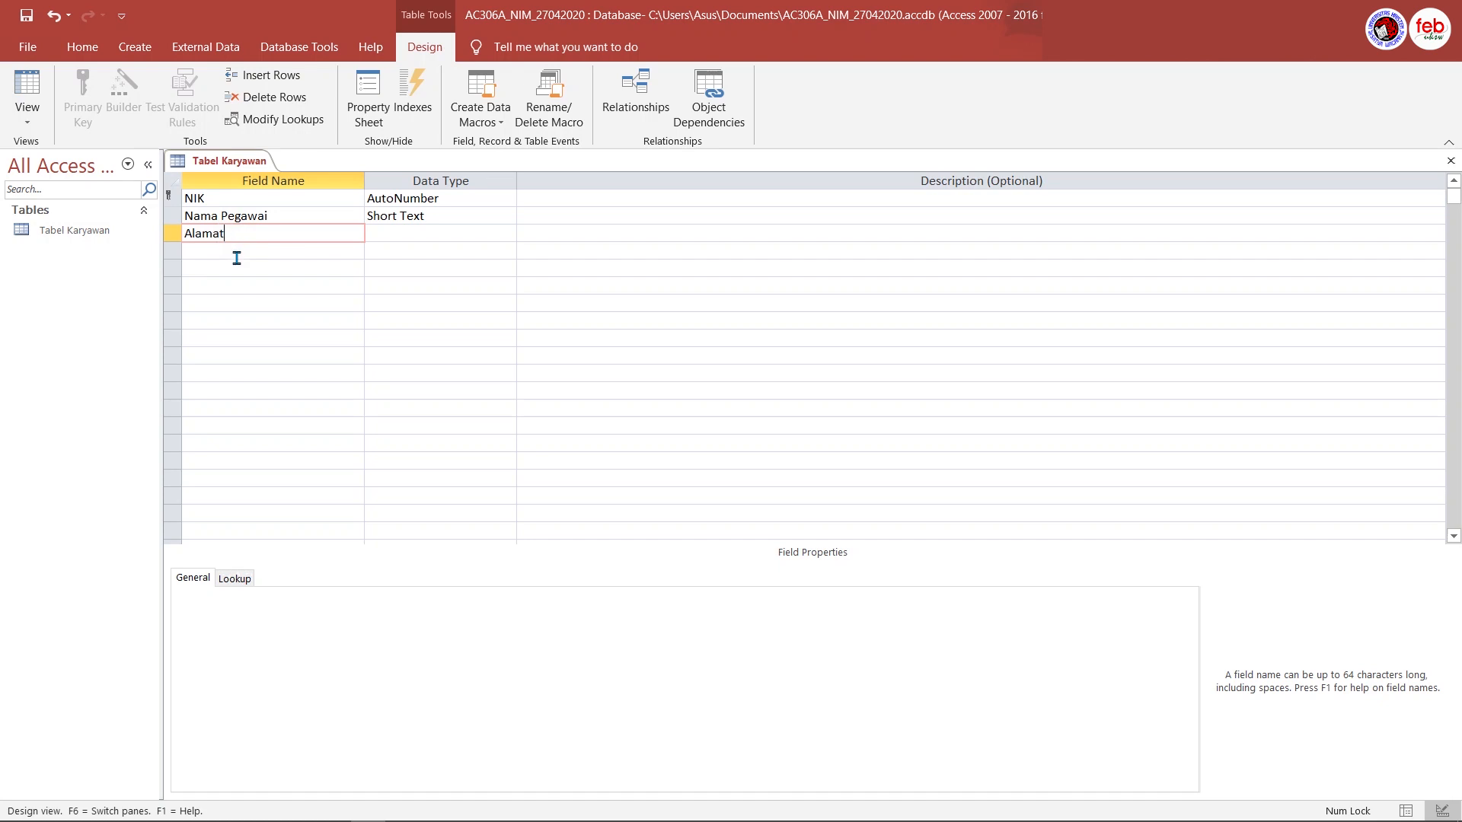
pyautogui.click(235, 255)
pyautogui.write('Kota')
pyautogui.press('Down')
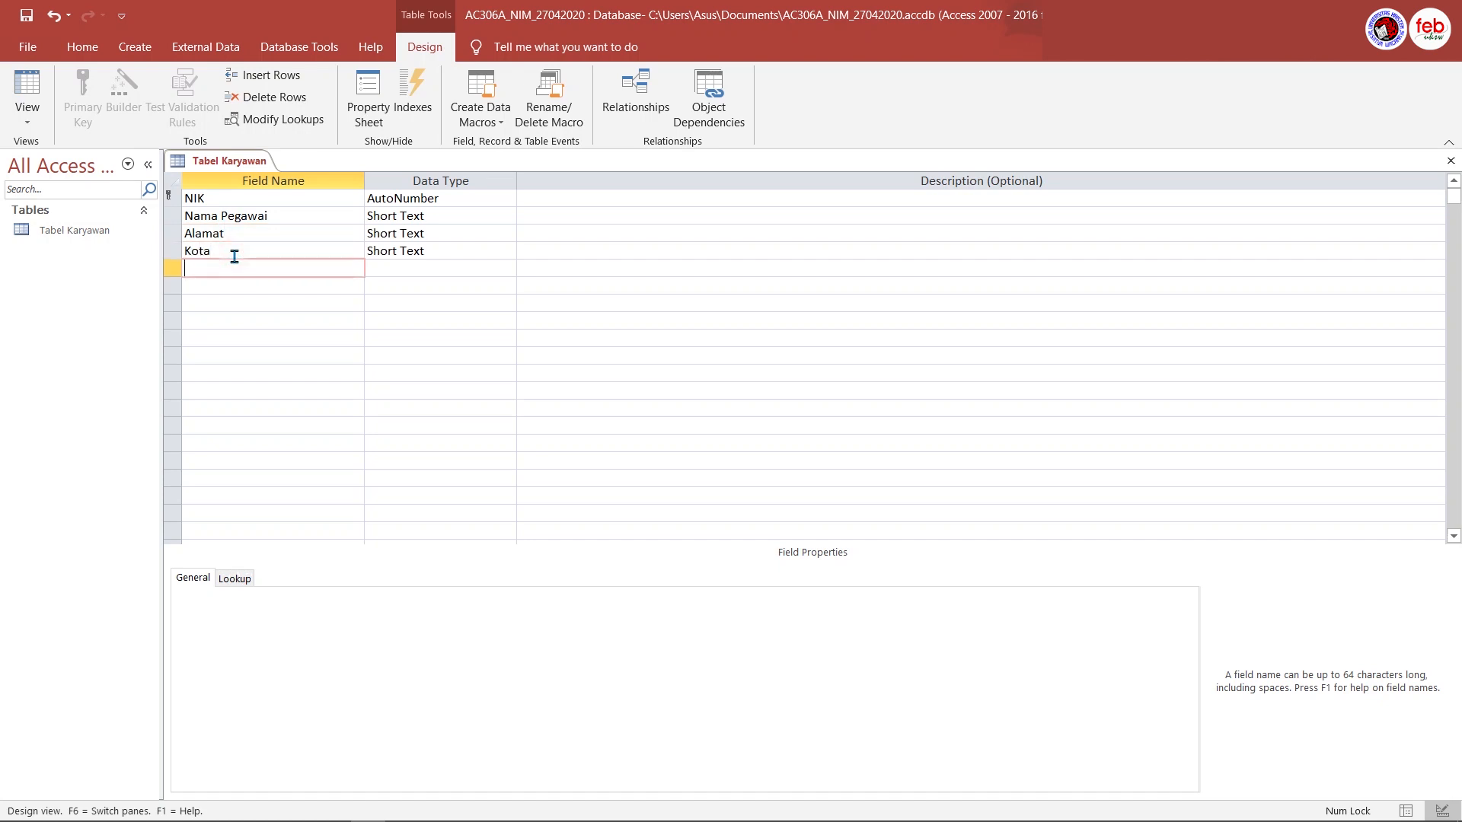
# Add the fields Tgl Lahir, Kawin and Pendidikan Akhir below Kota
pyautogui.write('Tgl Lahir')
pyautogui.press('Down')
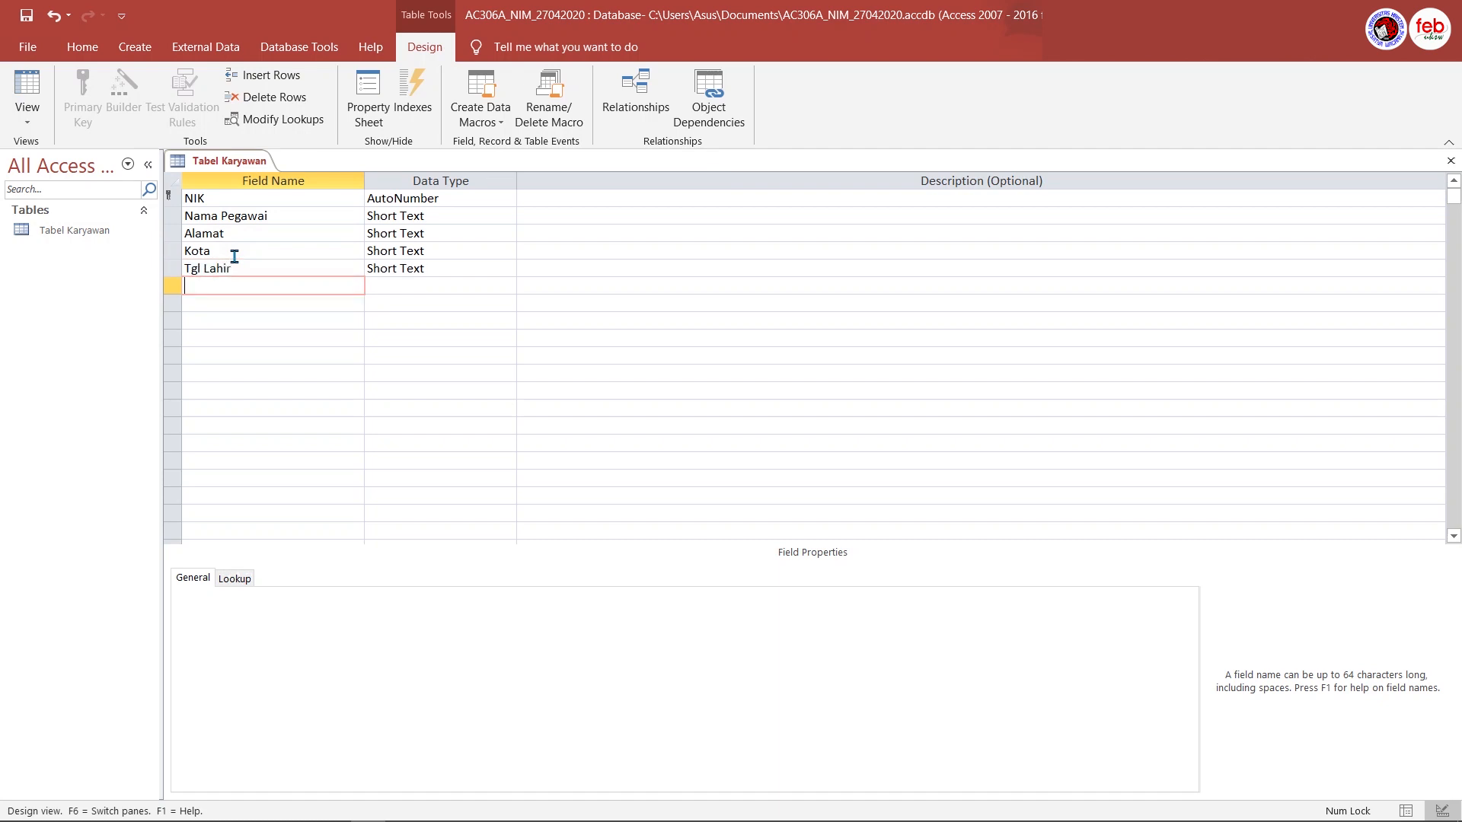
pyautogui.write('Kawin')
pyautogui.press('Down')
pyautogui.write('Pendidikan Akhir')
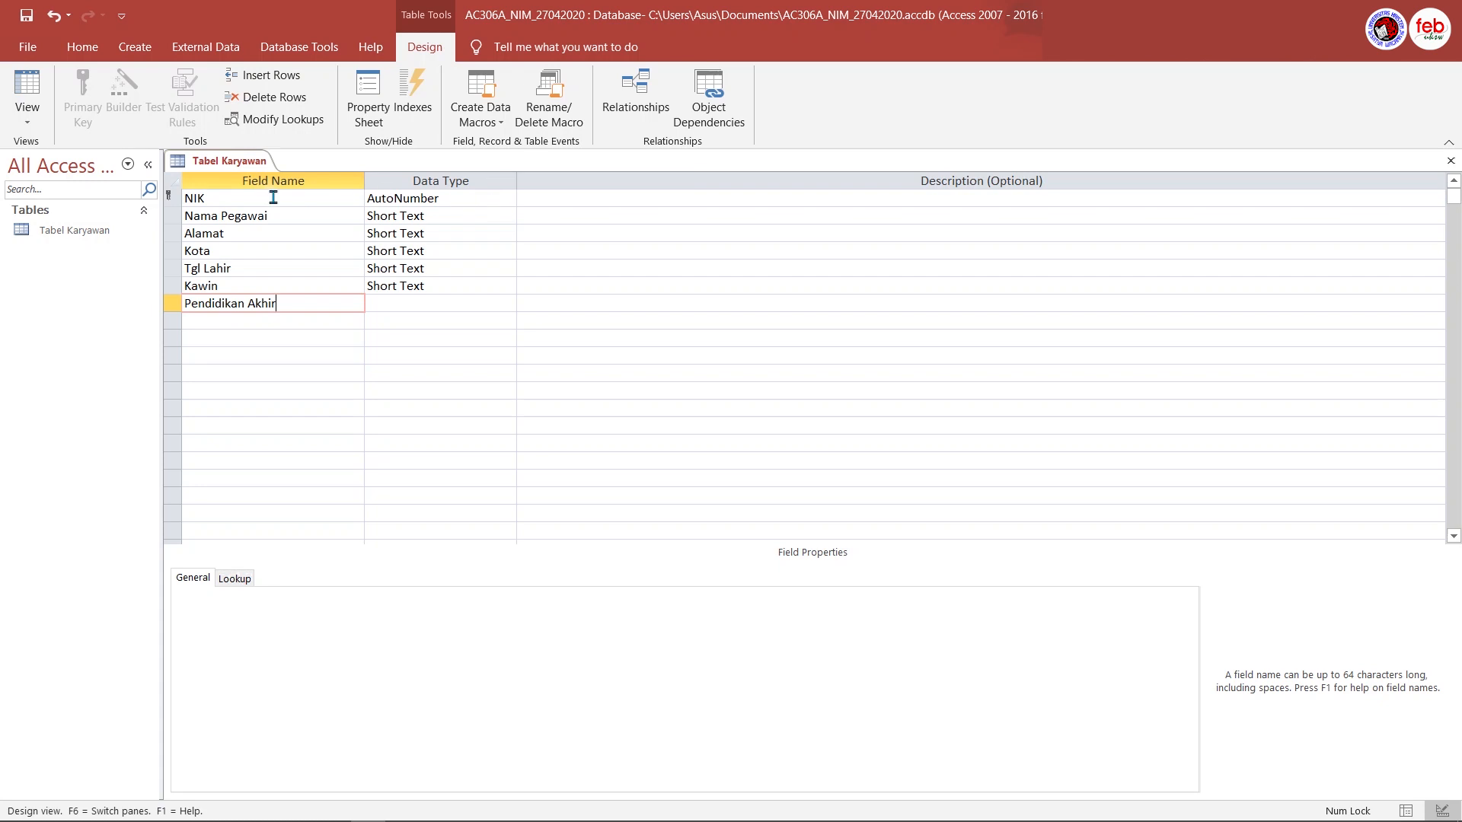
# Set the NIK field's data type to Short Text and keep Short Text for Nama Pegawai, Alamat and Kota
pyautogui.click(421, 199)
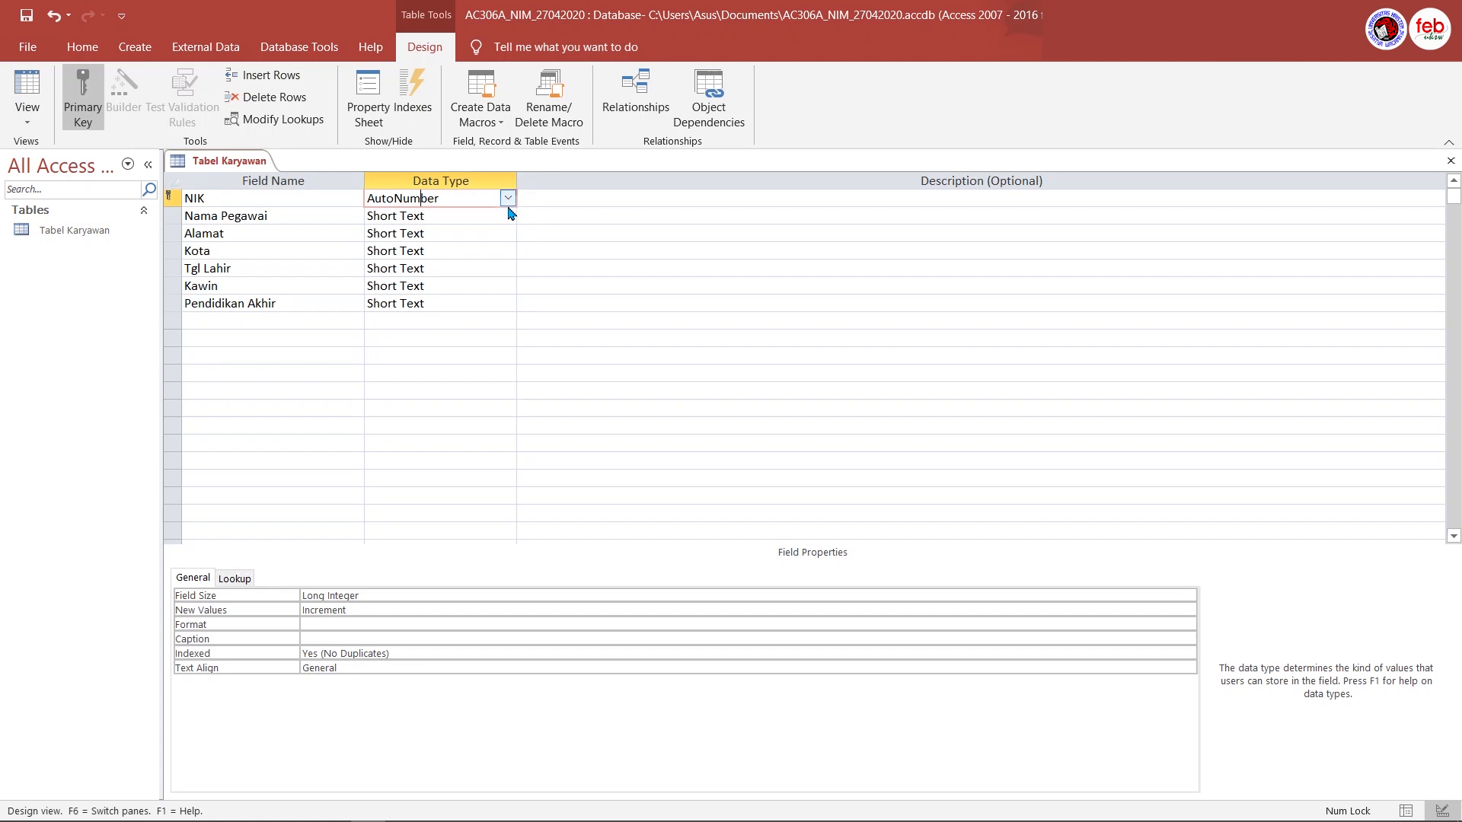
pyautogui.click(507, 200)
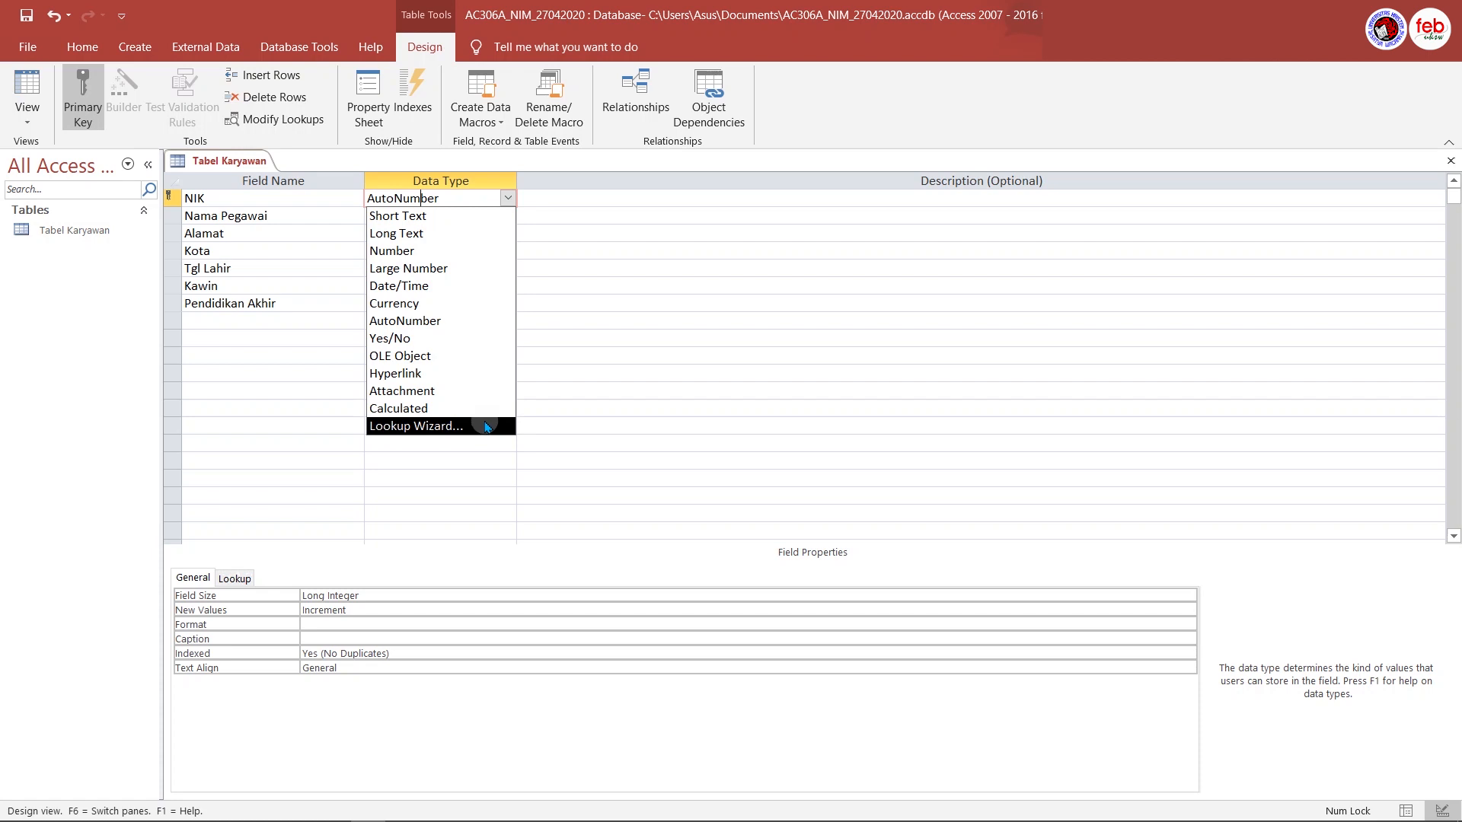
pyautogui.click(417, 218)
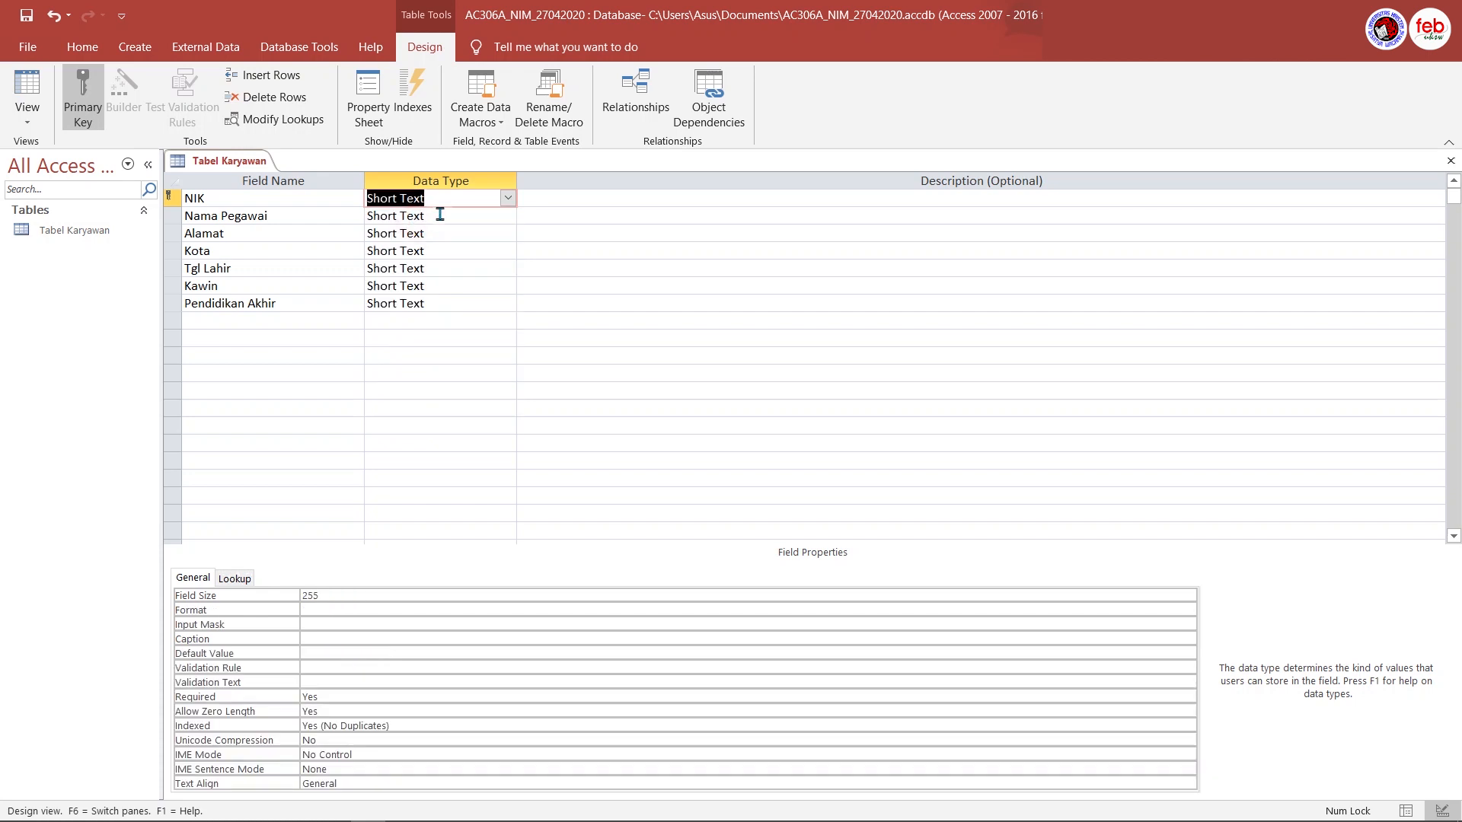
pyautogui.click(488, 216)
pyautogui.click(507, 215)
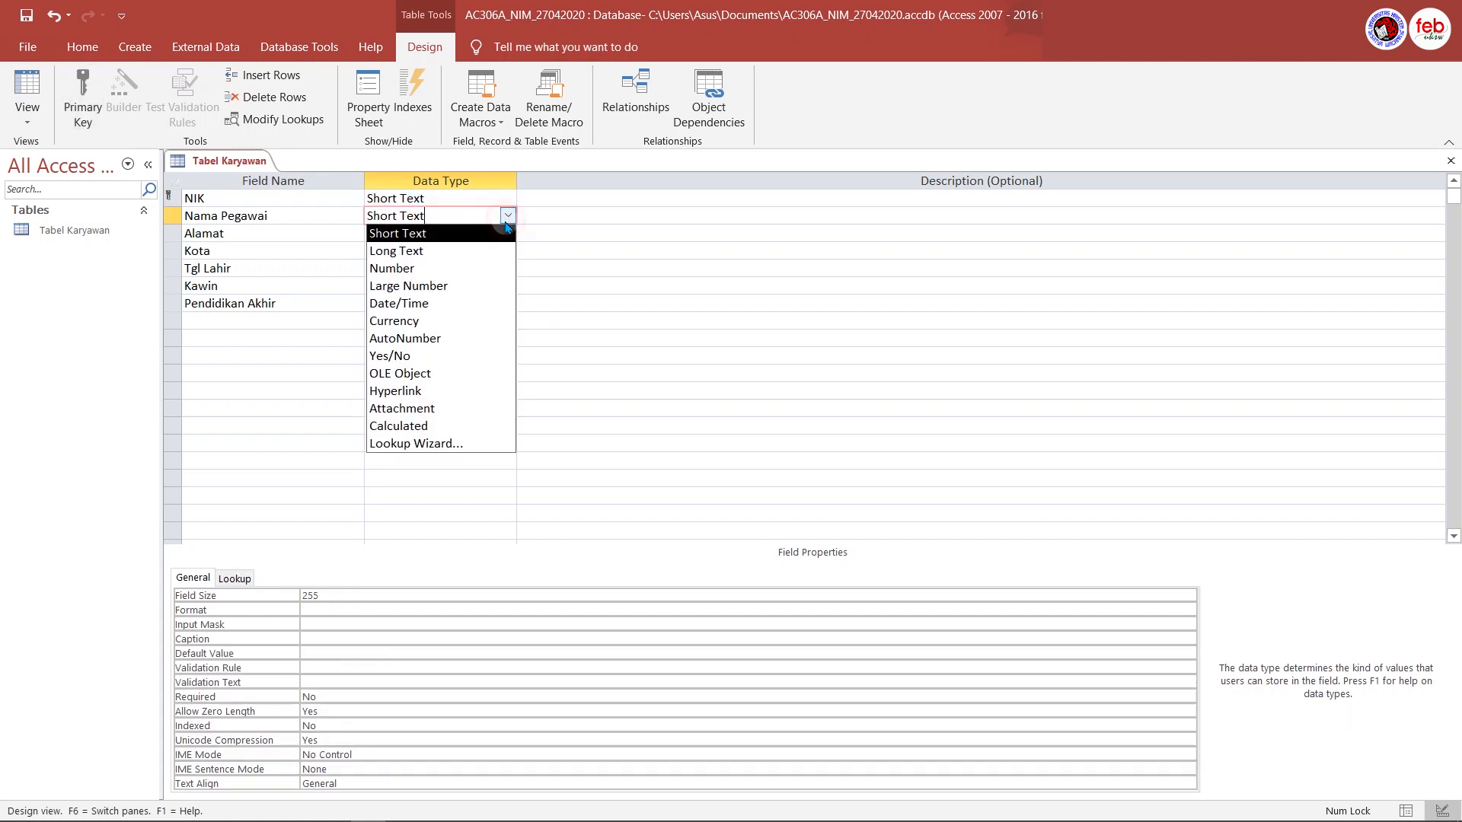
pyautogui.click(478, 238)
pyautogui.click(458, 234)
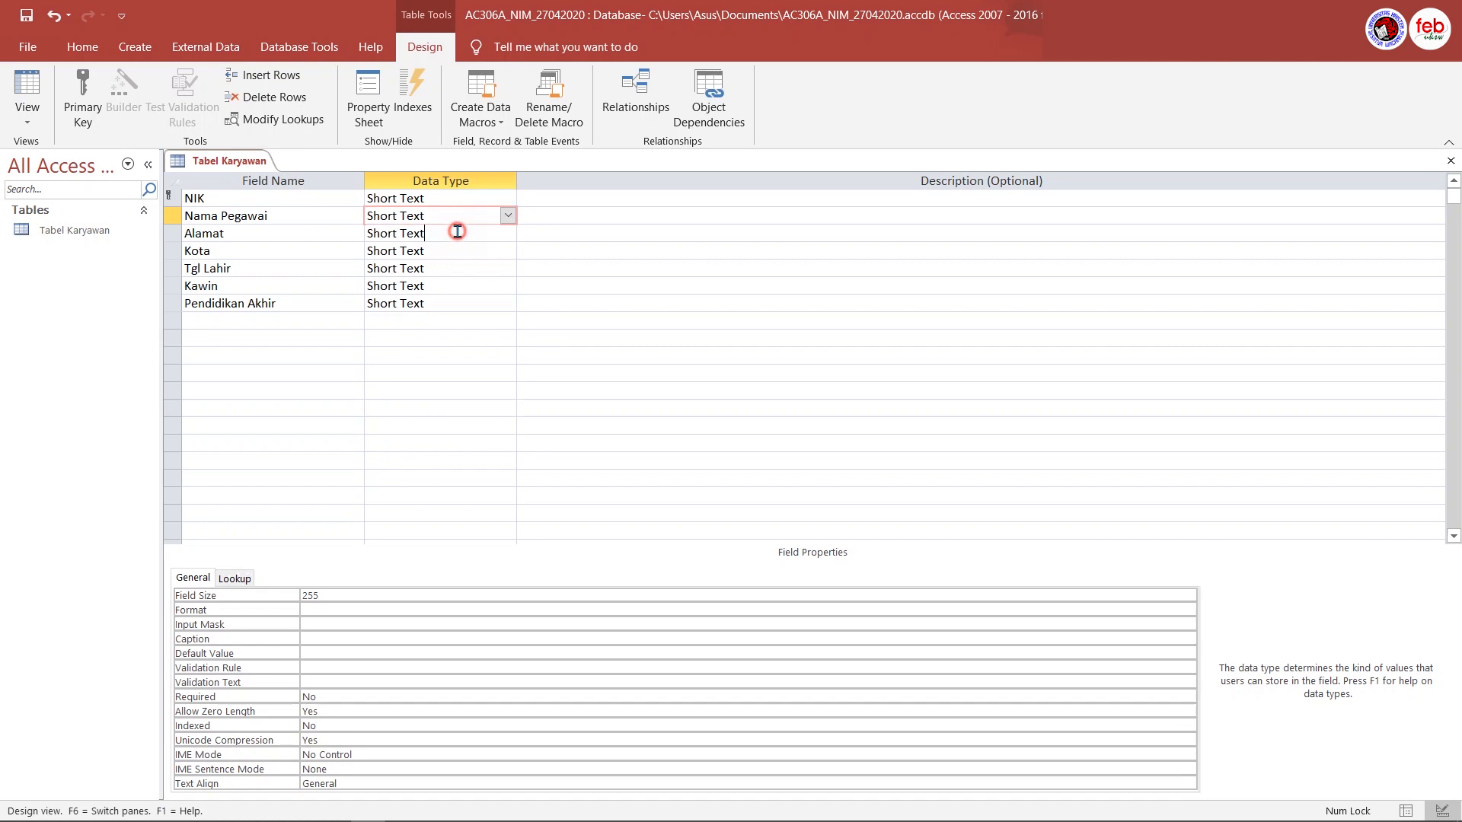
pyautogui.click(457, 251)
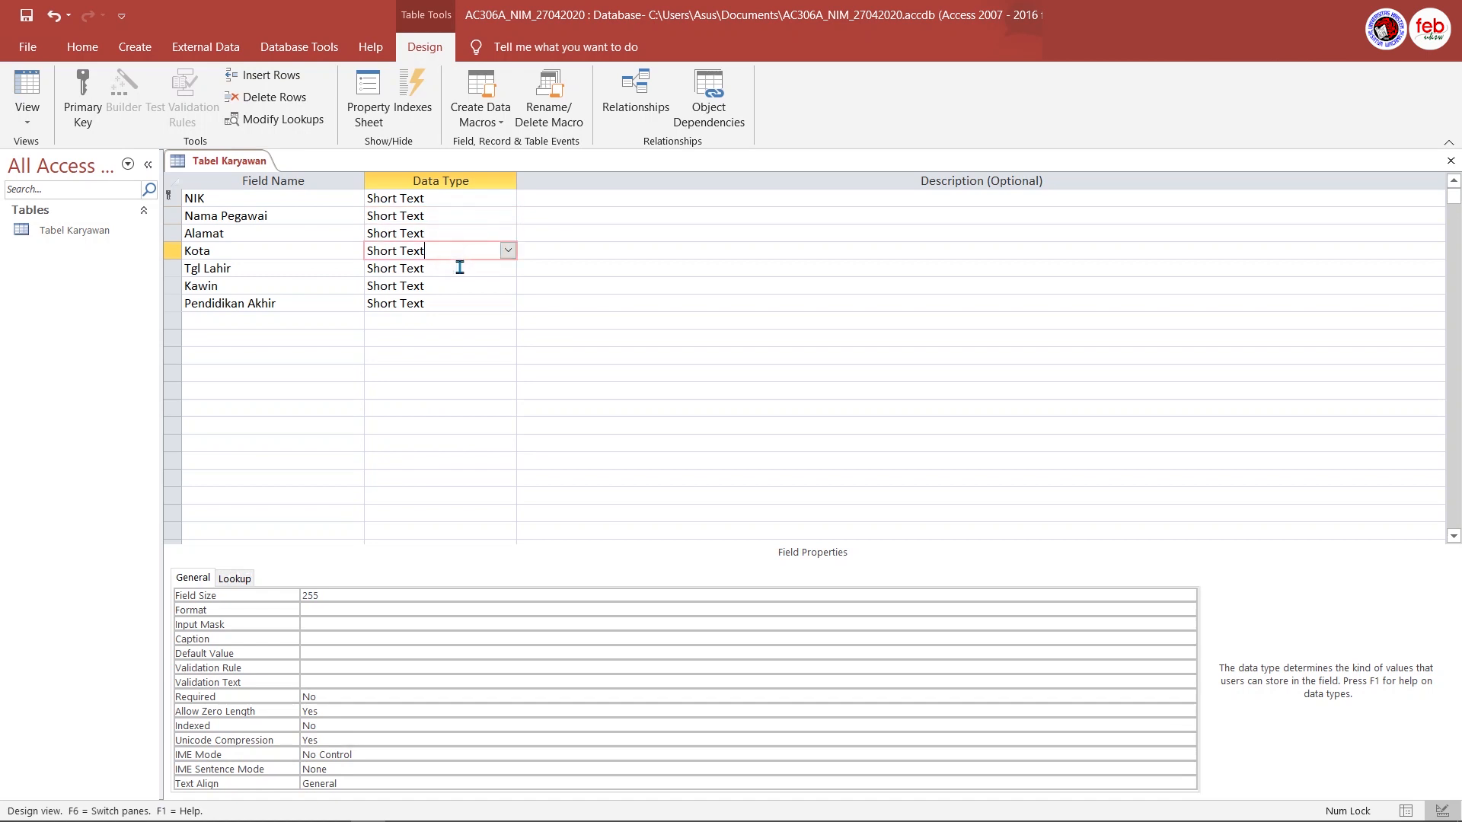
# Set the data type of the Tgl Lahir field to Date/Time
pyautogui.click(459, 269)
pyautogui.click(507, 268)
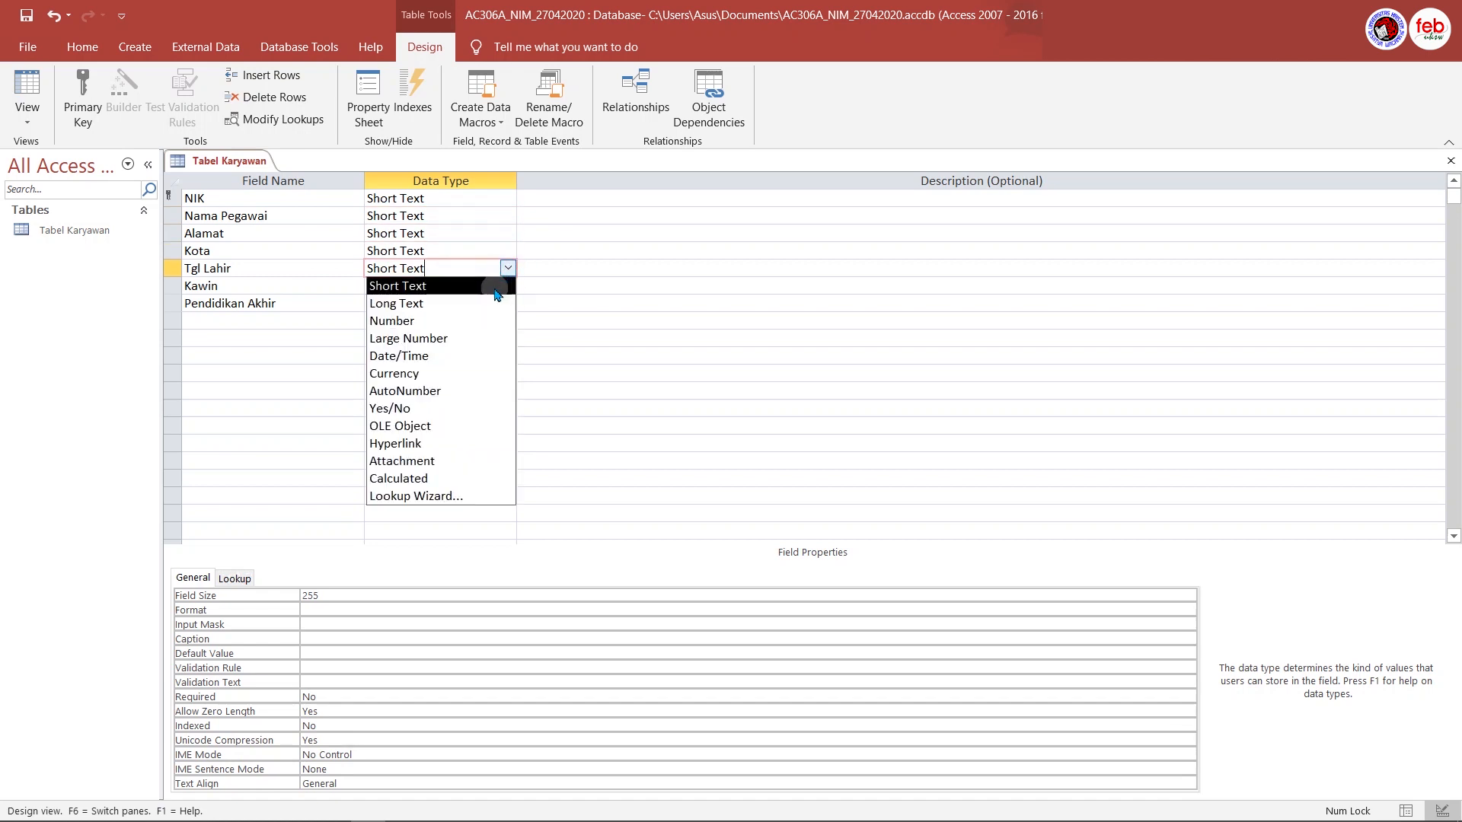
pyautogui.click(454, 359)
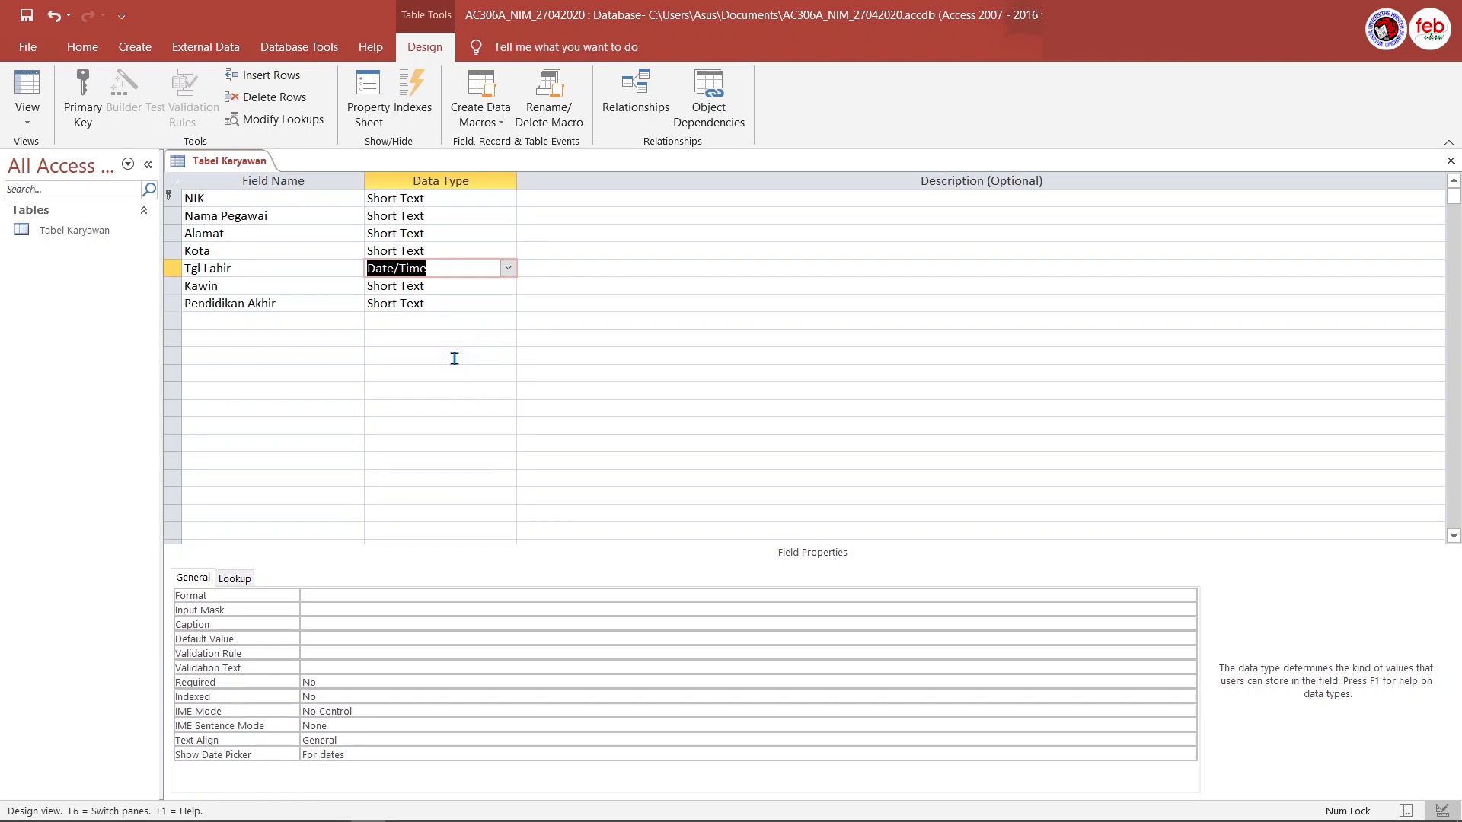
# Start the Lookup Wizard for the Kawin field and choose to type in the list values manually
pyautogui.click(499, 287)
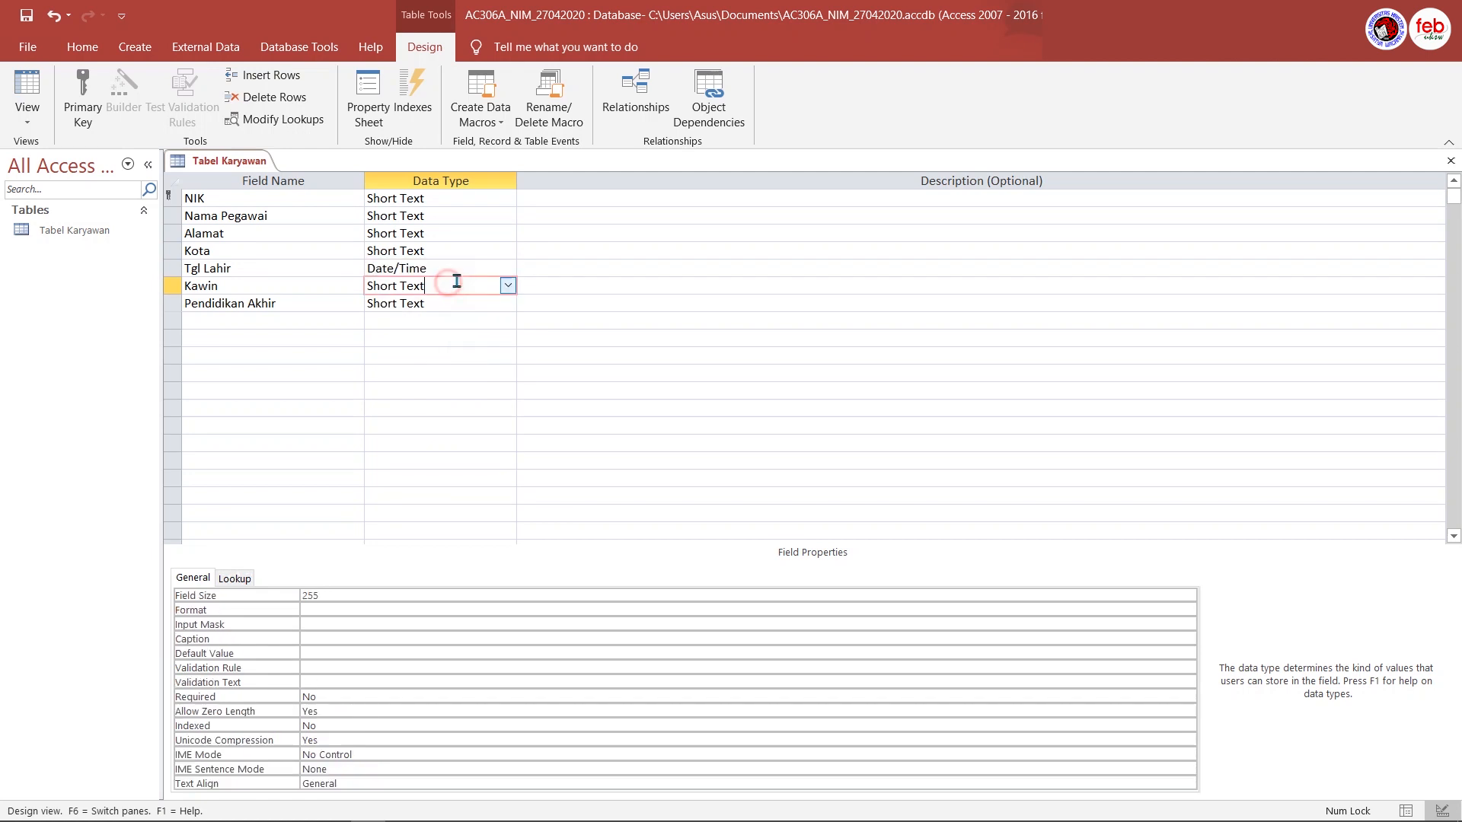
pyautogui.click(506, 288)
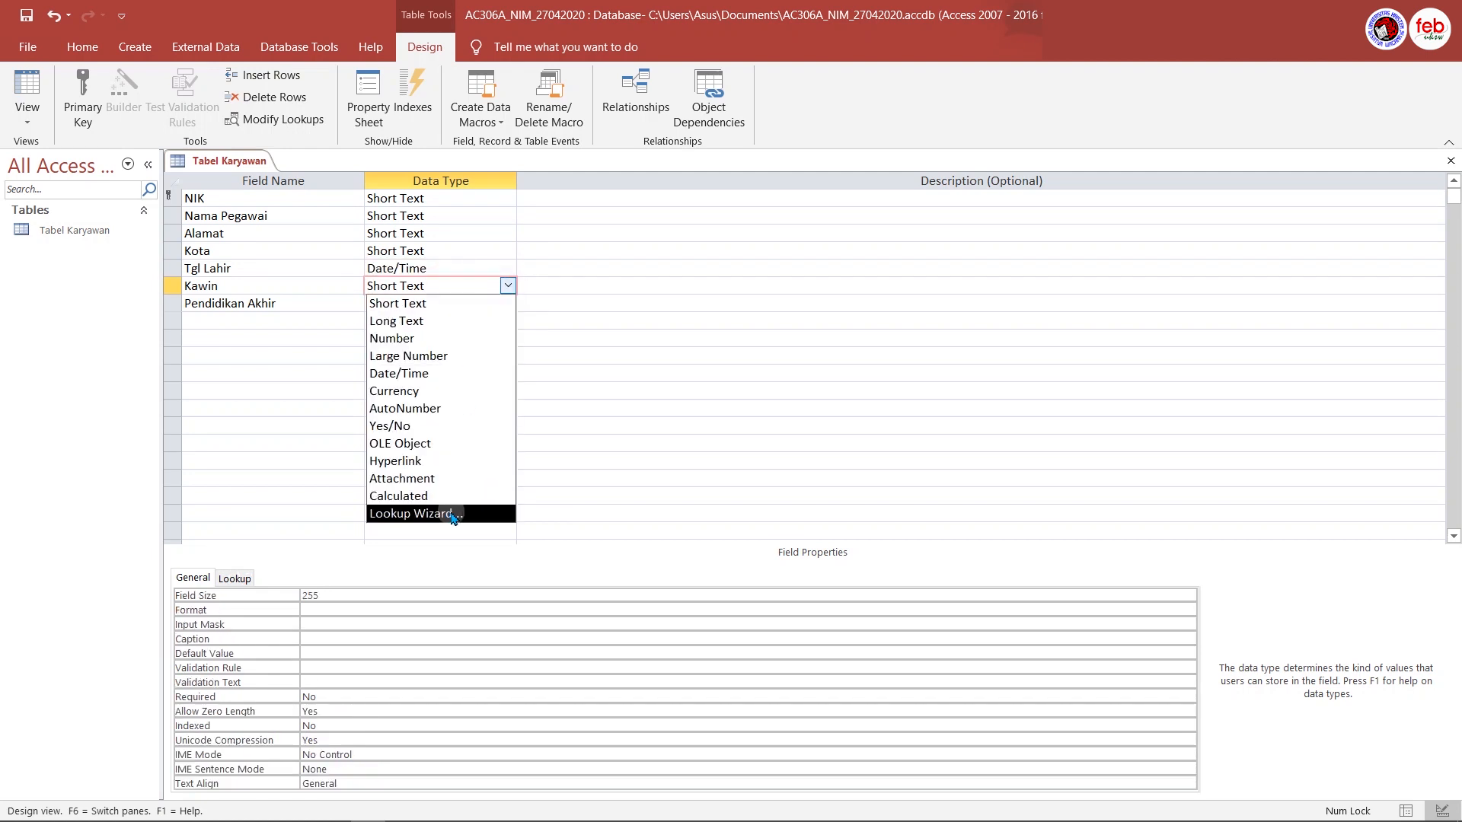
pyautogui.click(464, 304)
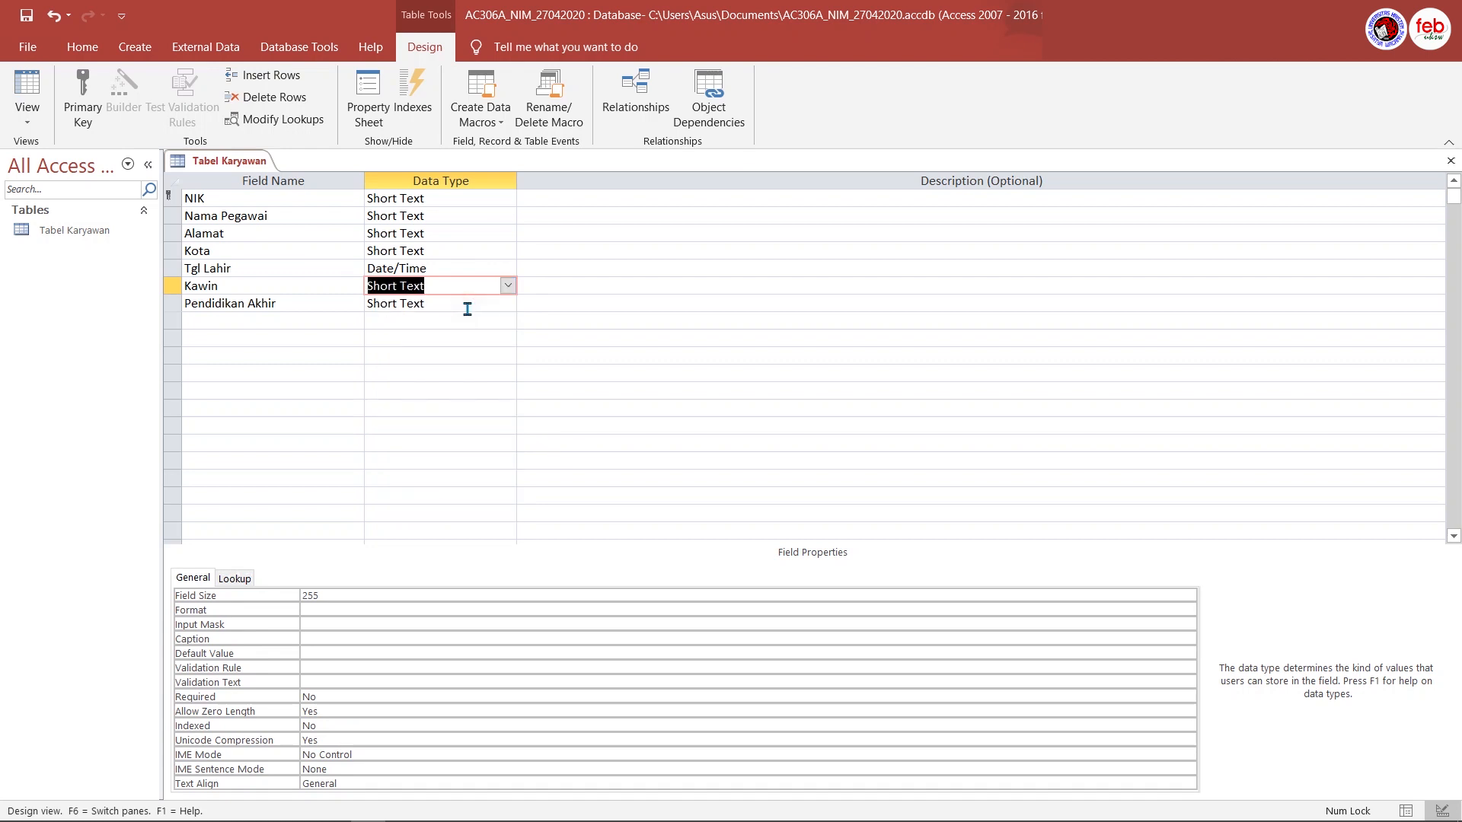
pyautogui.click(507, 290)
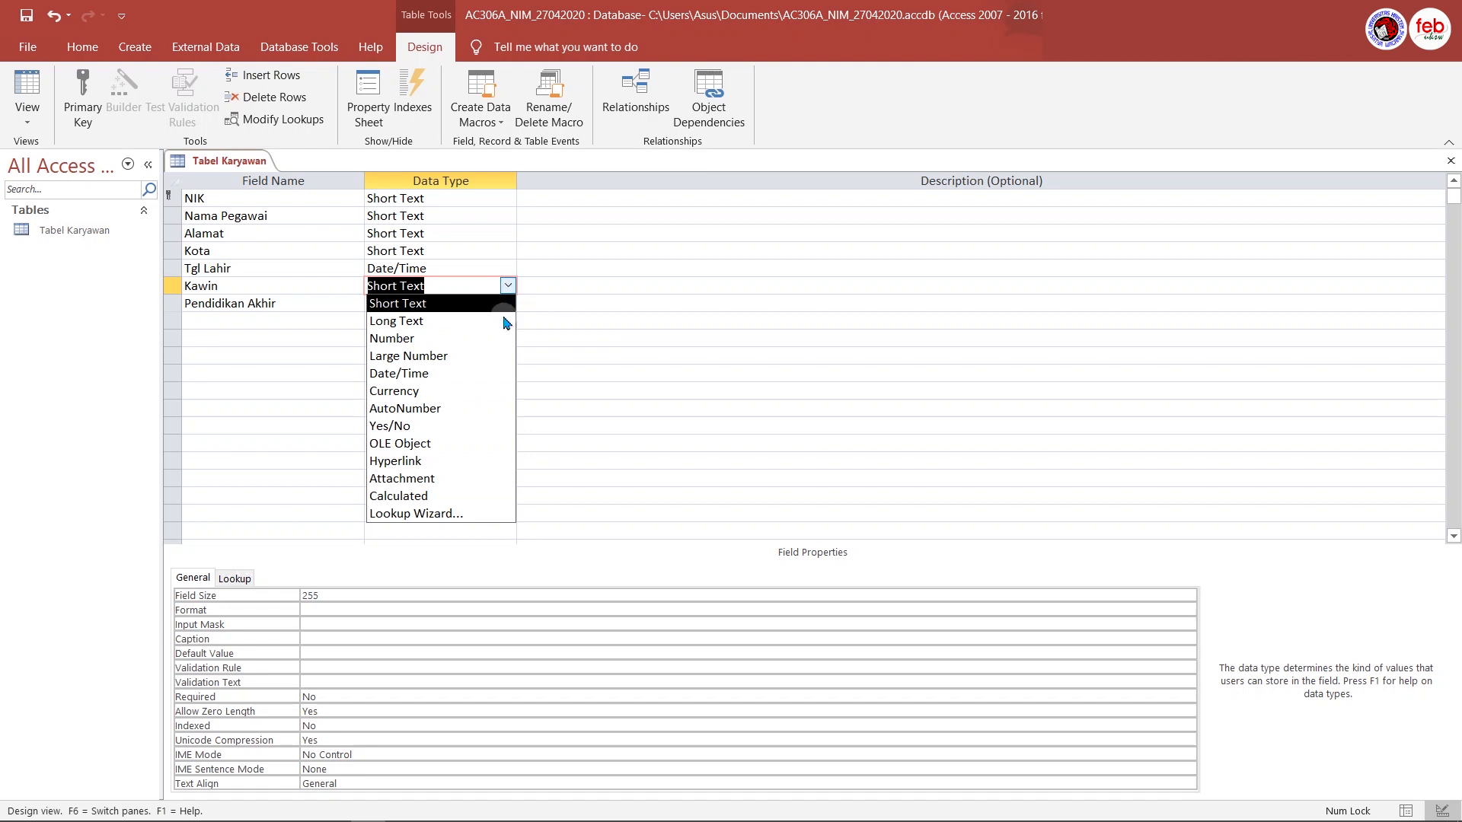
pyautogui.click(477, 516)
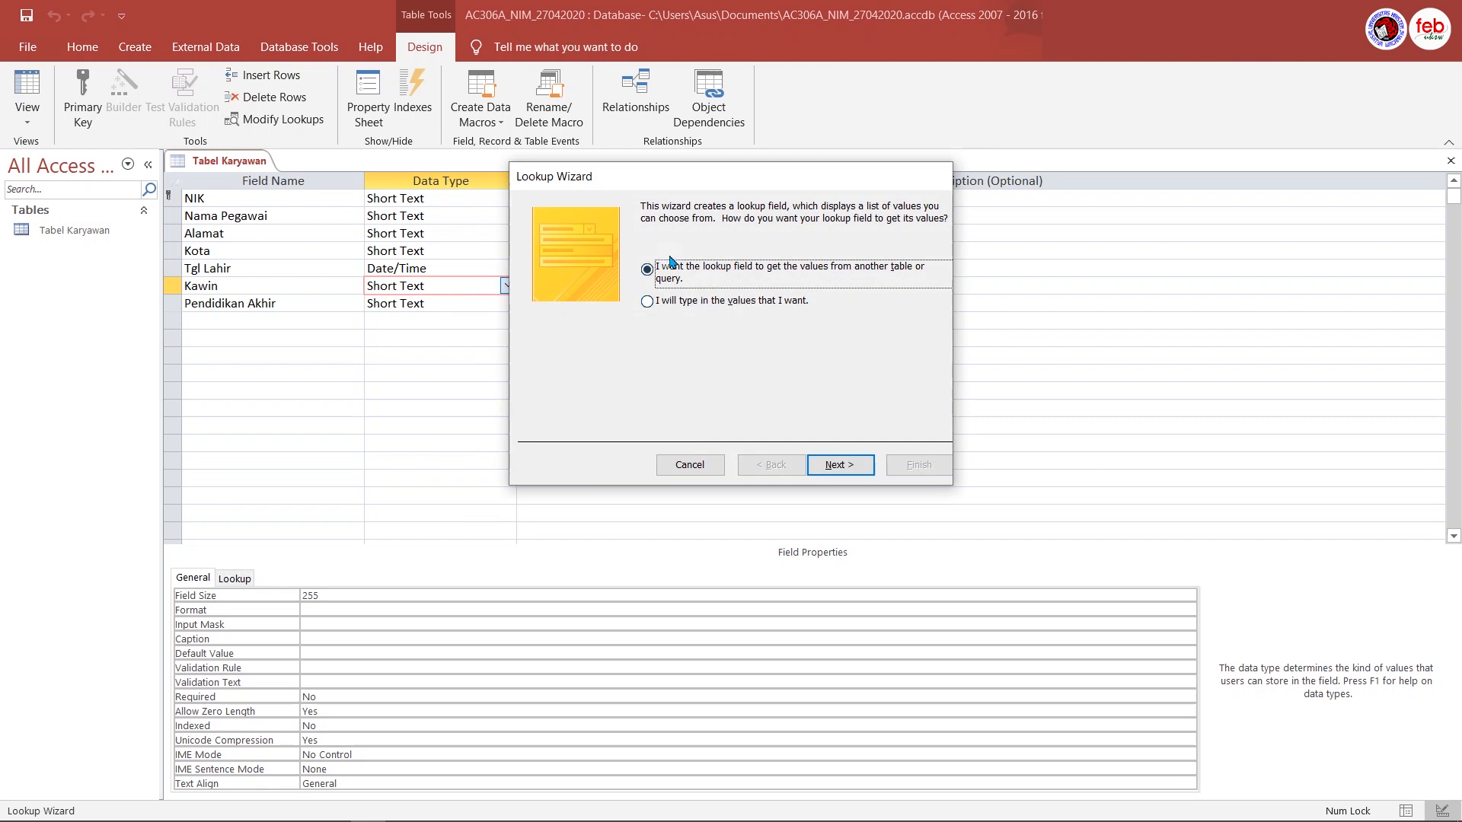
pyautogui.click(733, 306)
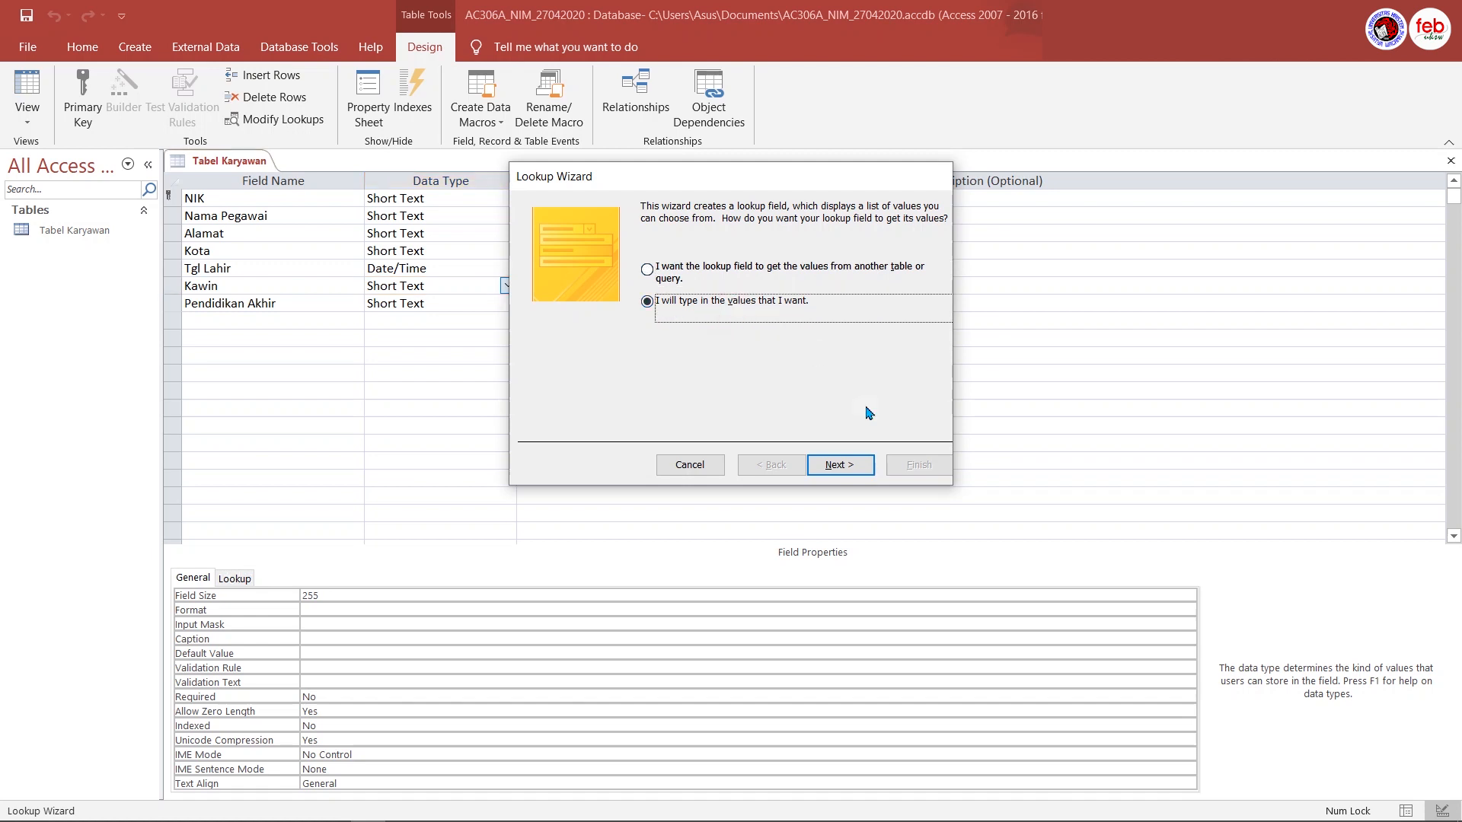
pyautogui.click(857, 464)
# Enter Kawin, Belum Kawin and Cerai as the lookup values and finish the wizard with the default label
pyautogui.click(588, 319)
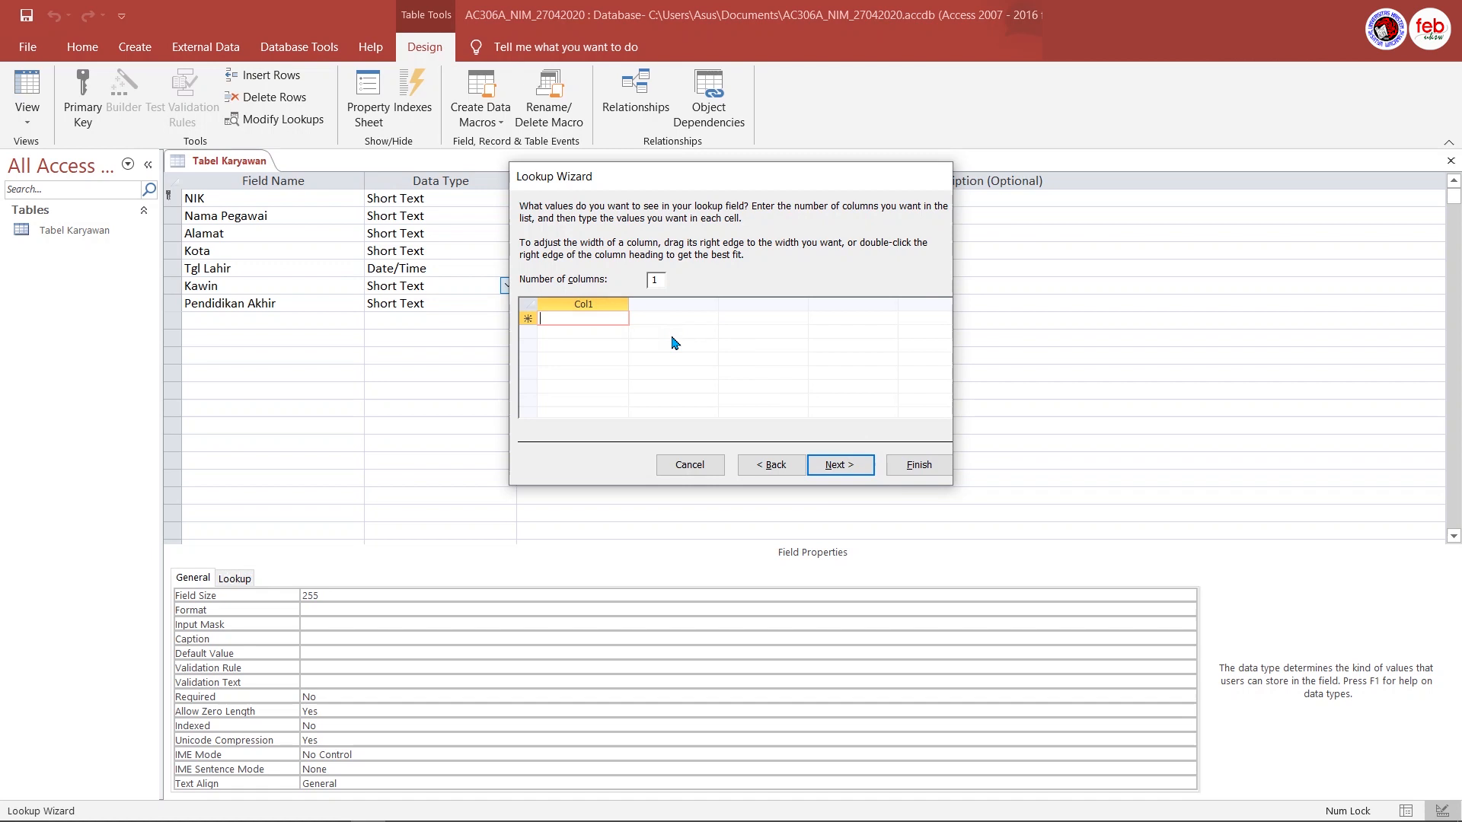
pyautogui.write('Kawin')
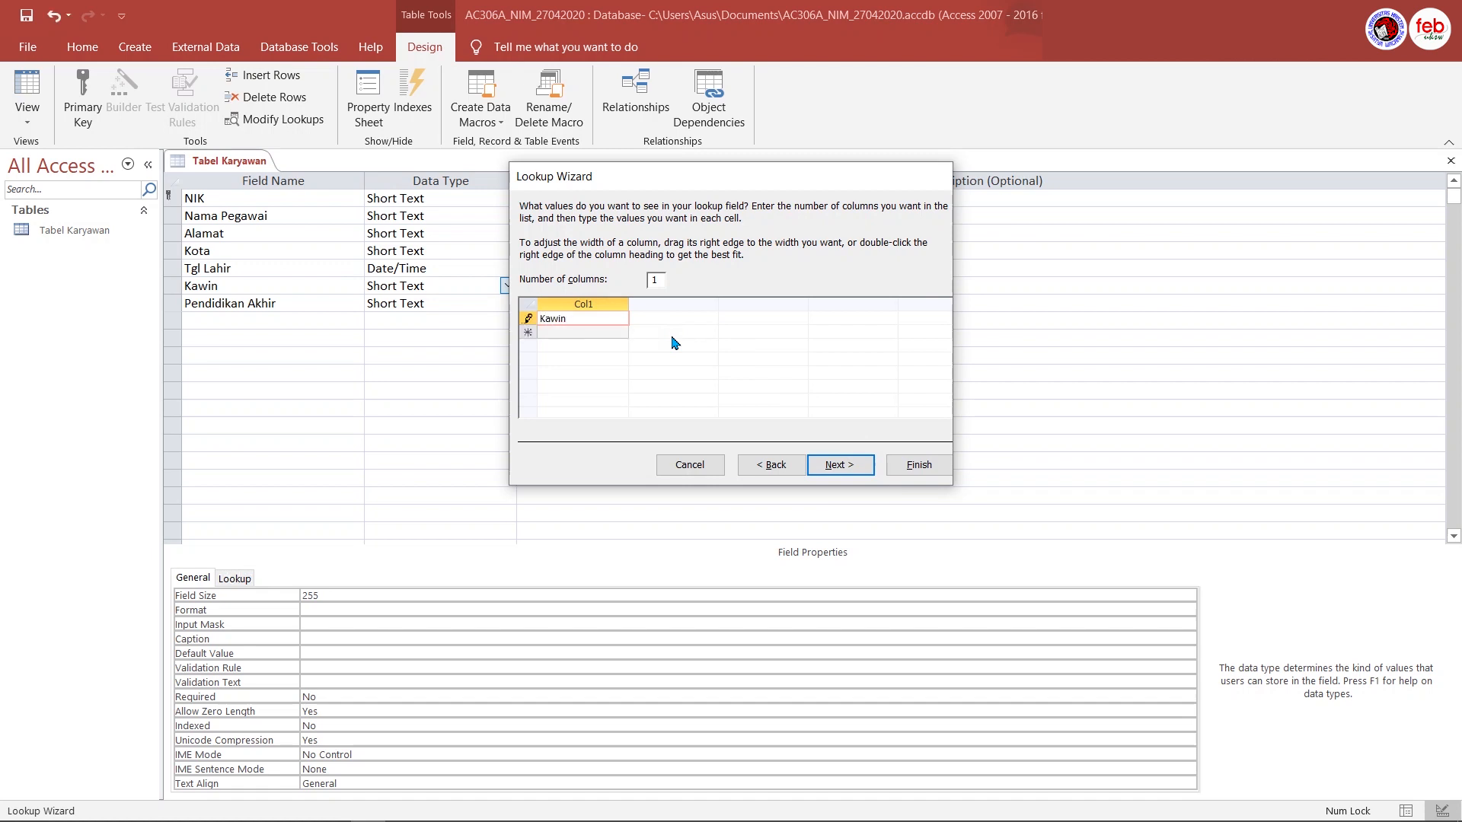
pyautogui.press('Down')
pyautogui.write('Bel')
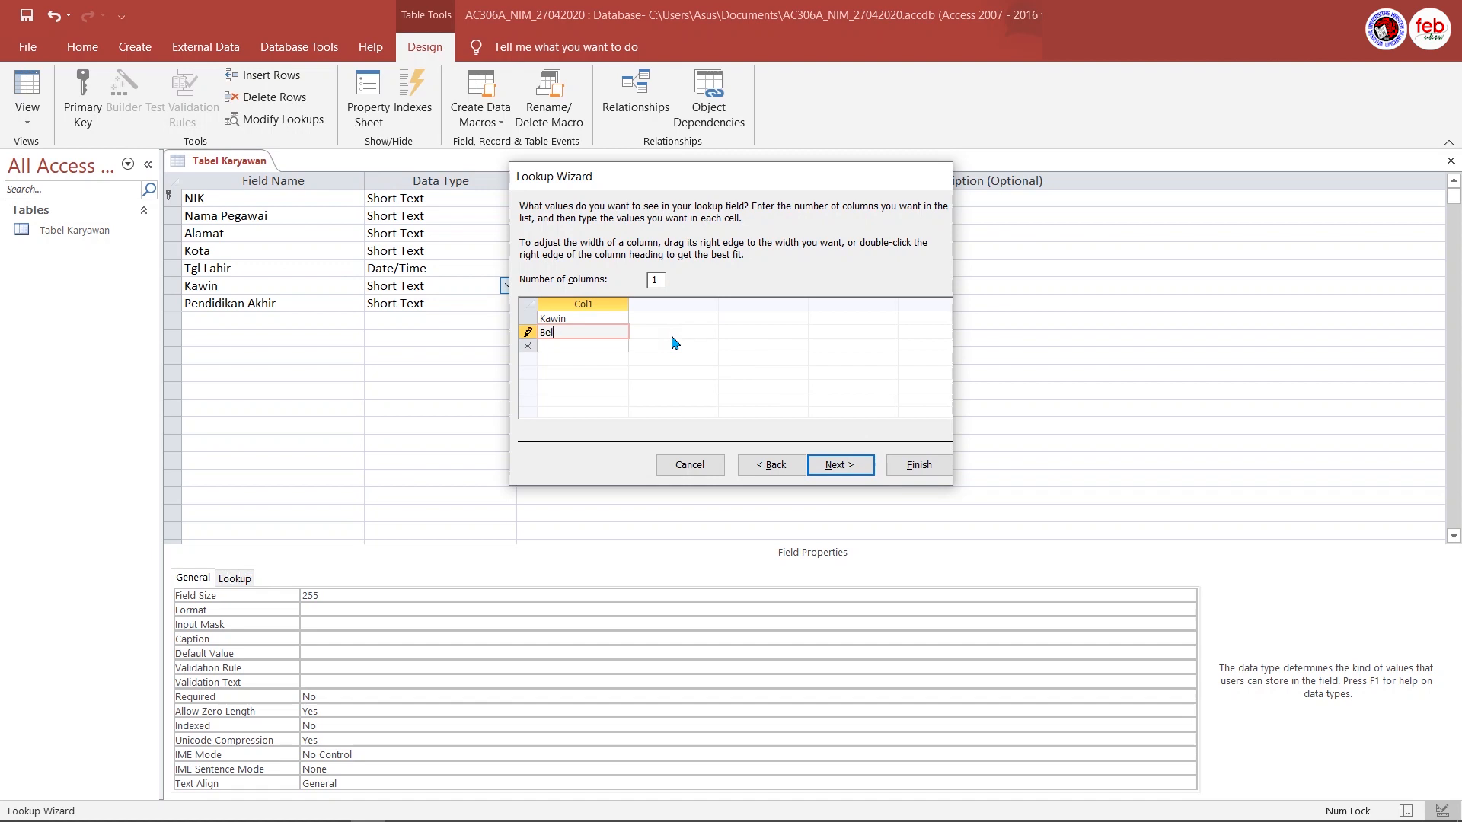
pyautogui.write('um Kawin')
pyautogui.press('Down')
pyautogui.write('C')
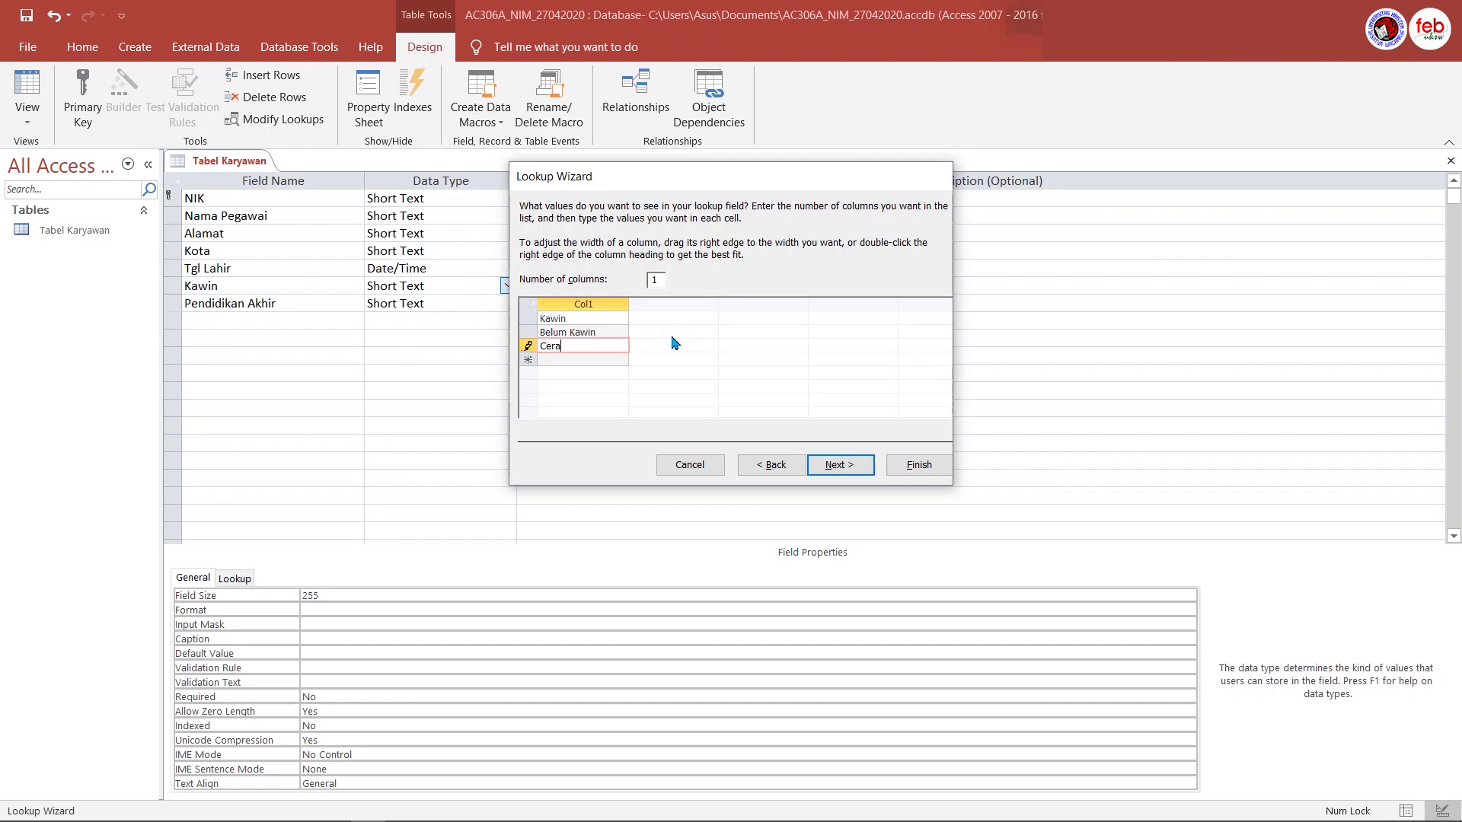
pyautogui.click(854, 470)
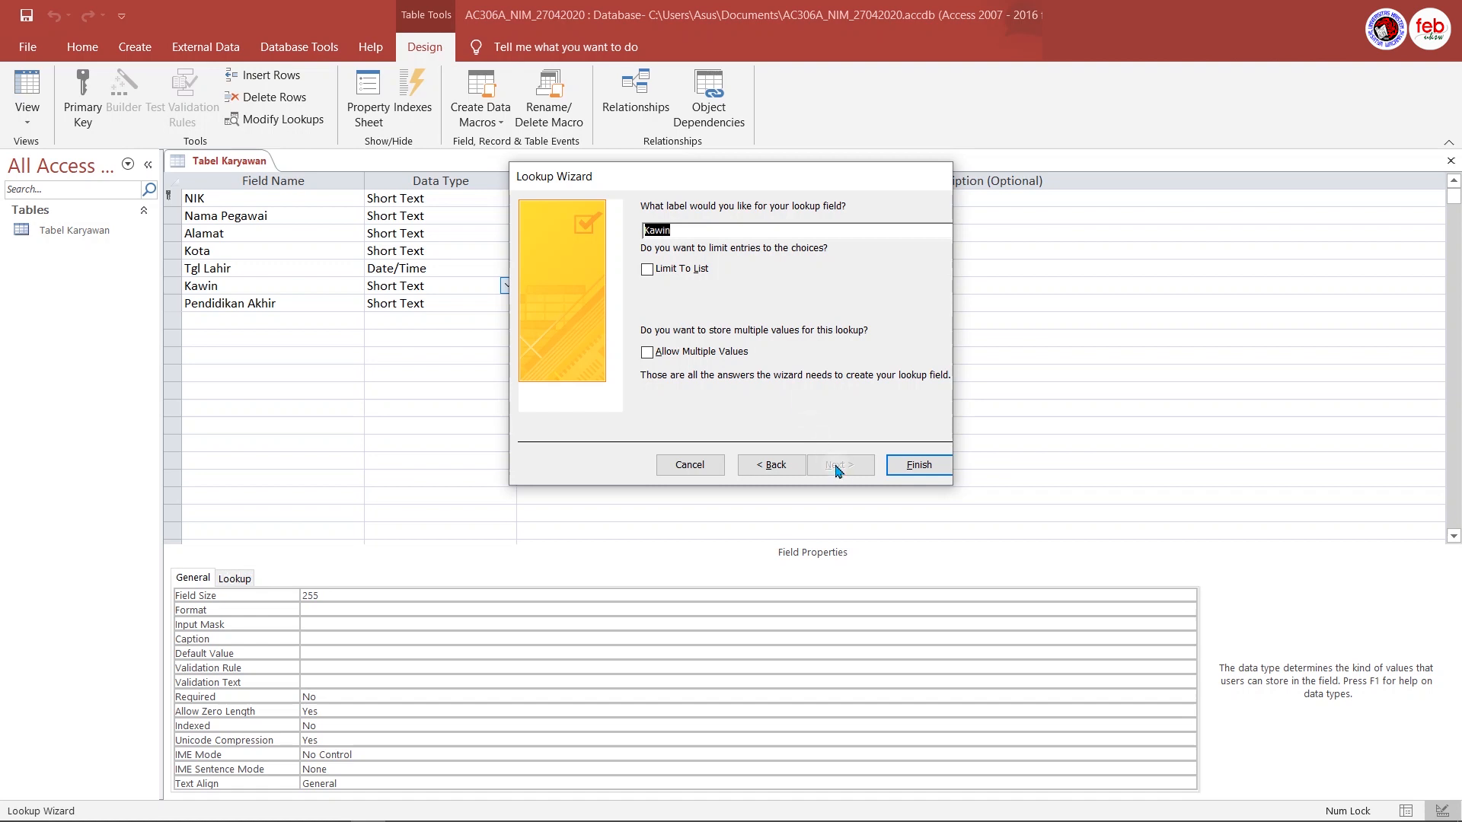
pyautogui.click(919, 464)
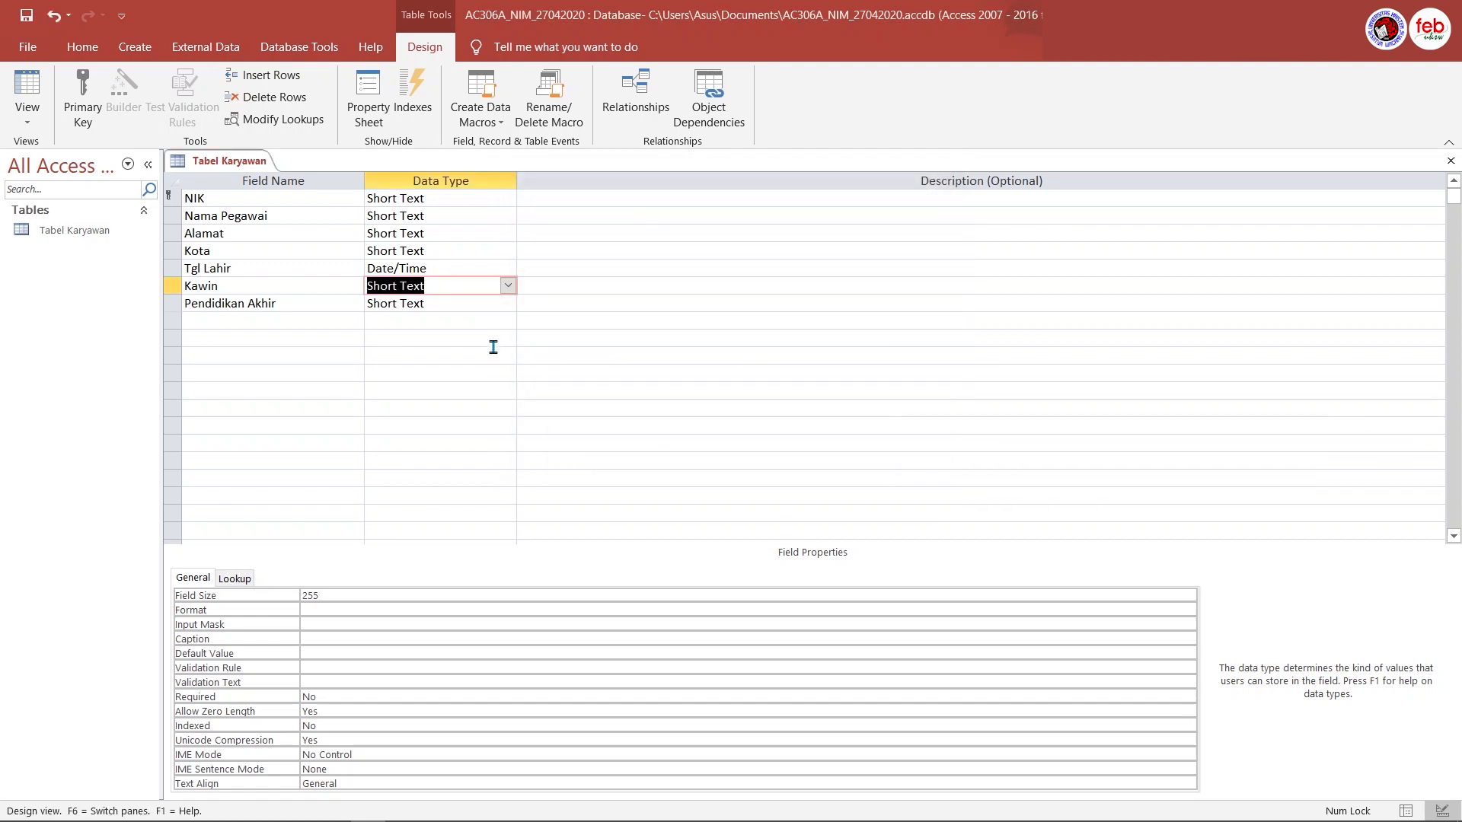
# Start the Lookup Wizard for the Pendidikan Akhir field and choose to type in the list values manually
pyautogui.click(456, 303)
pyautogui.click(507, 304)
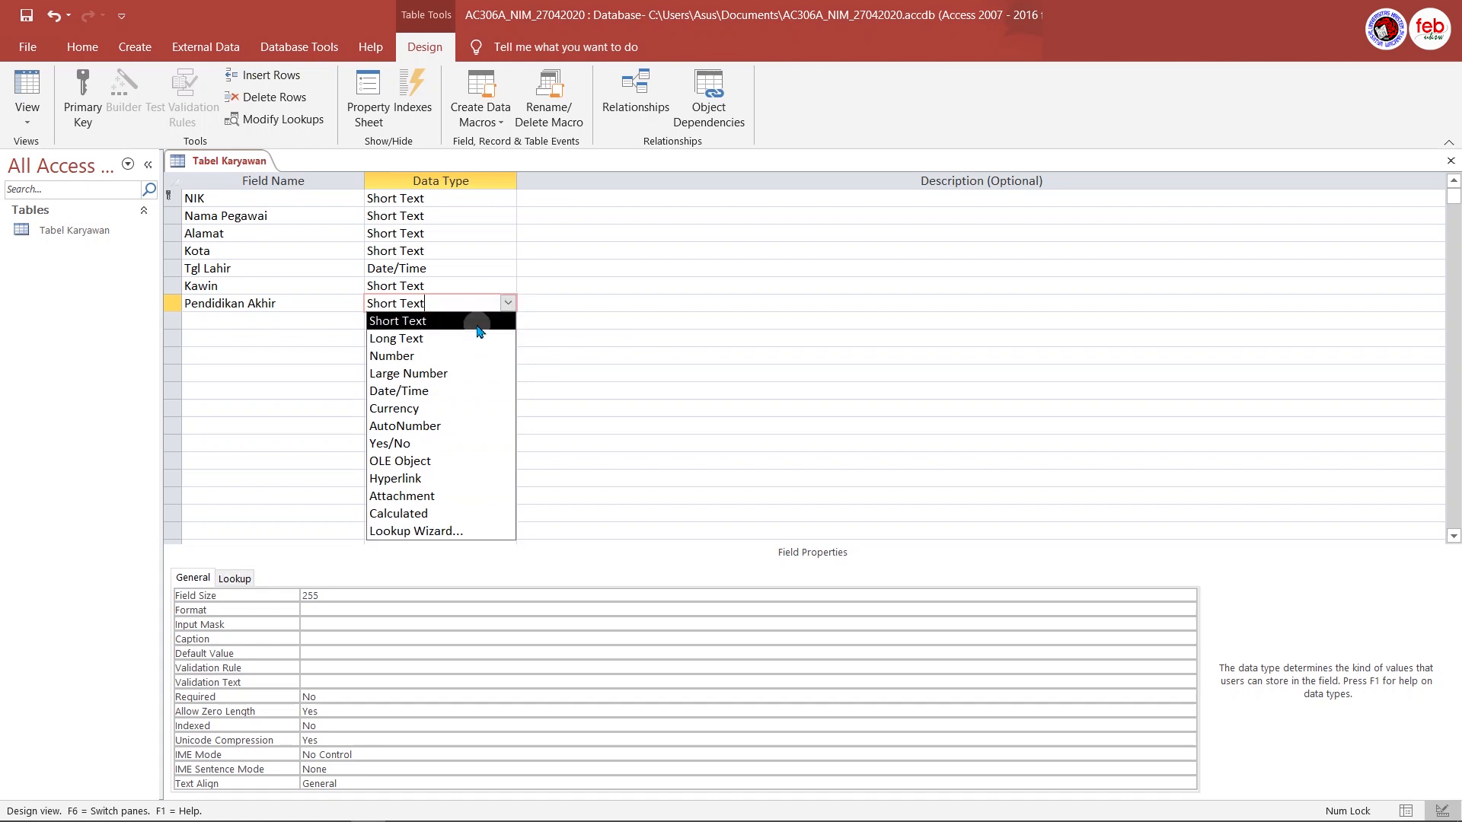
pyautogui.click(478, 533)
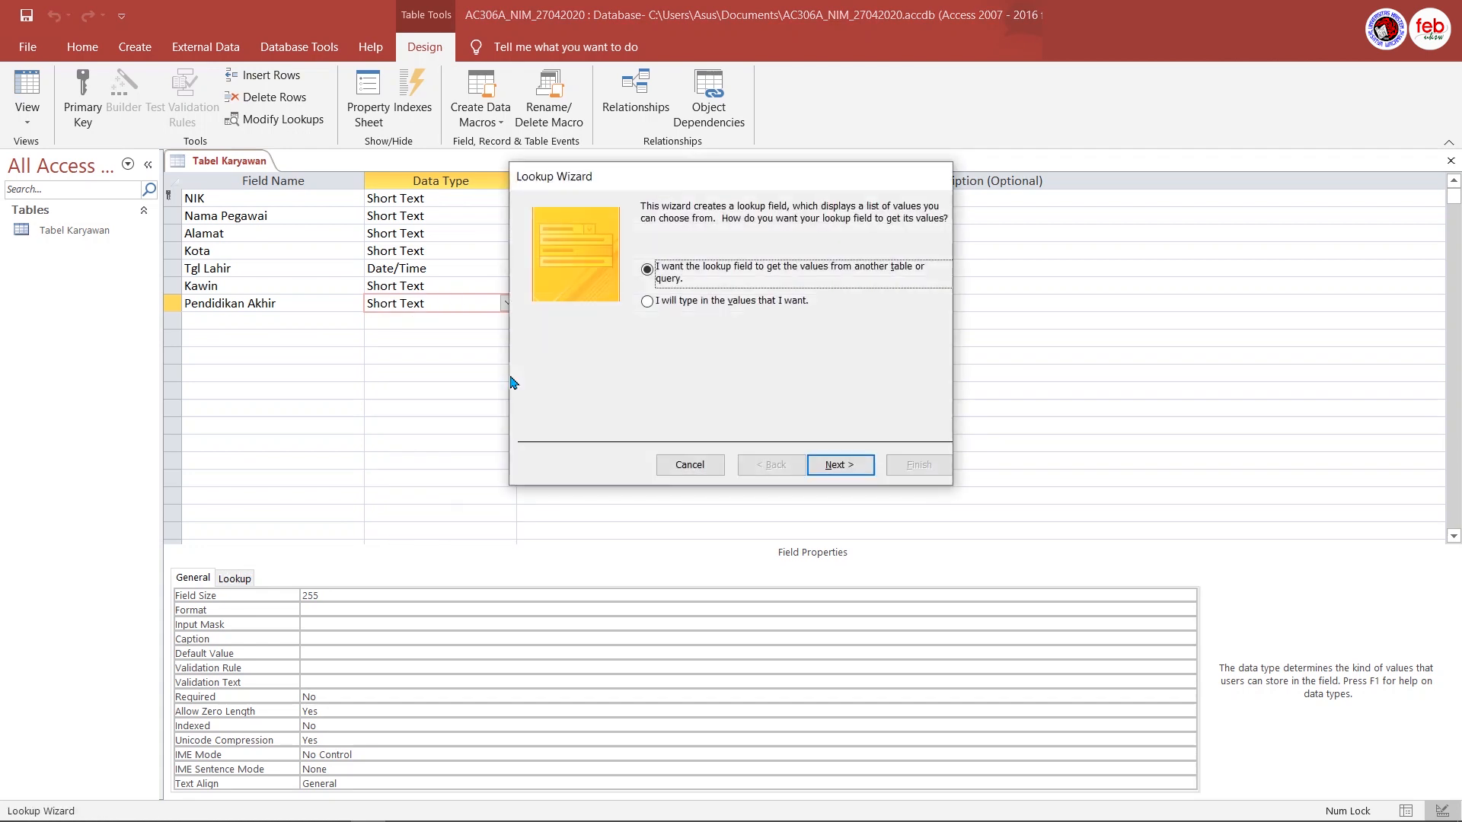
pyautogui.click(668, 303)
pyautogui.click(840, 464)
# Enter SMP, SMA, D3 and S1 as the lookup values and finish the wizard with the default label
pyautogui.click(559, 319)
pyautogui.write('SMP')
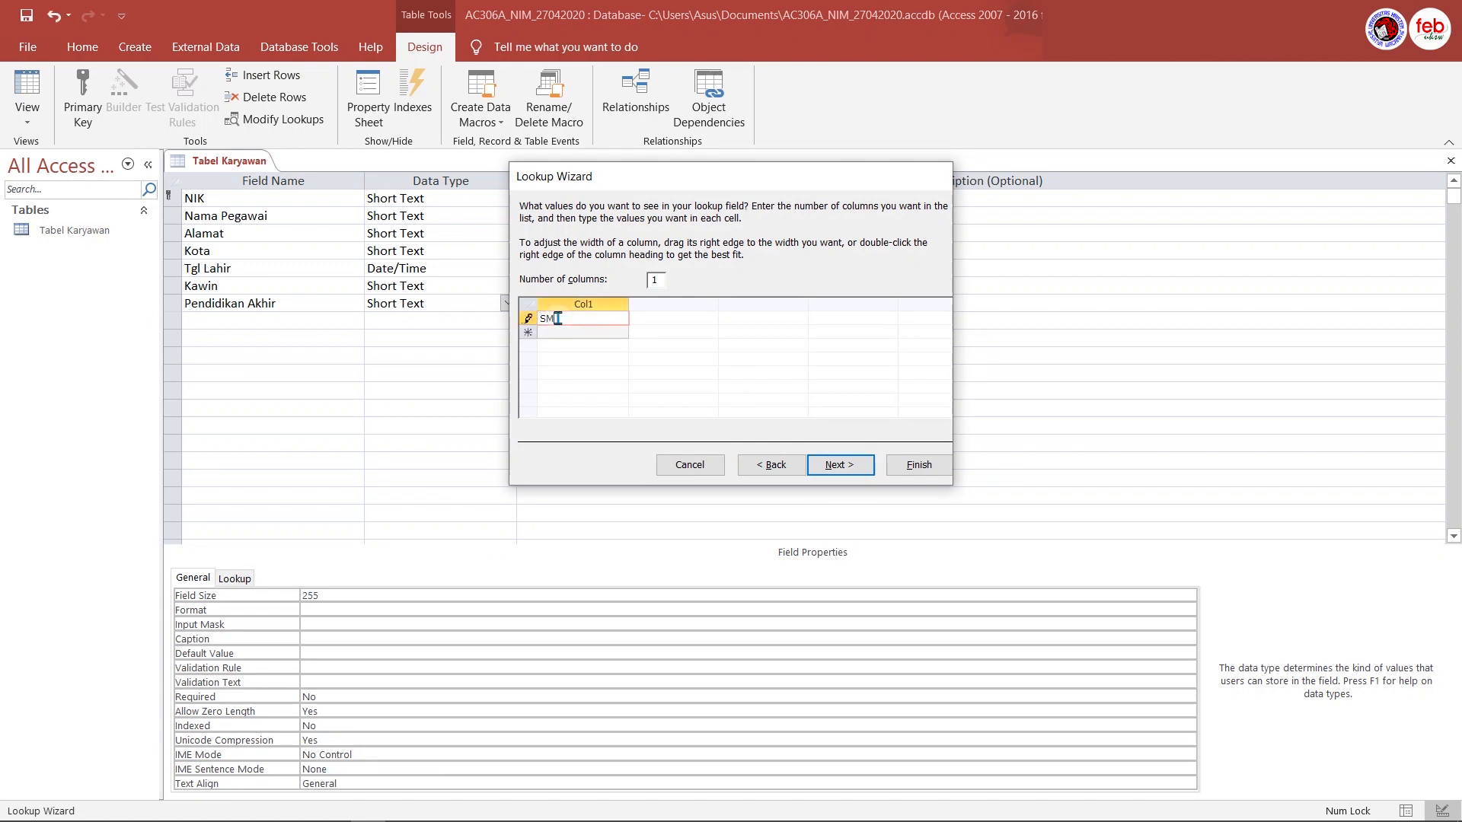
pyautogui.press('Return')
pyautogui.write('SMAD3')
pyautogui.press('Return')
pyautogui.write('S1')
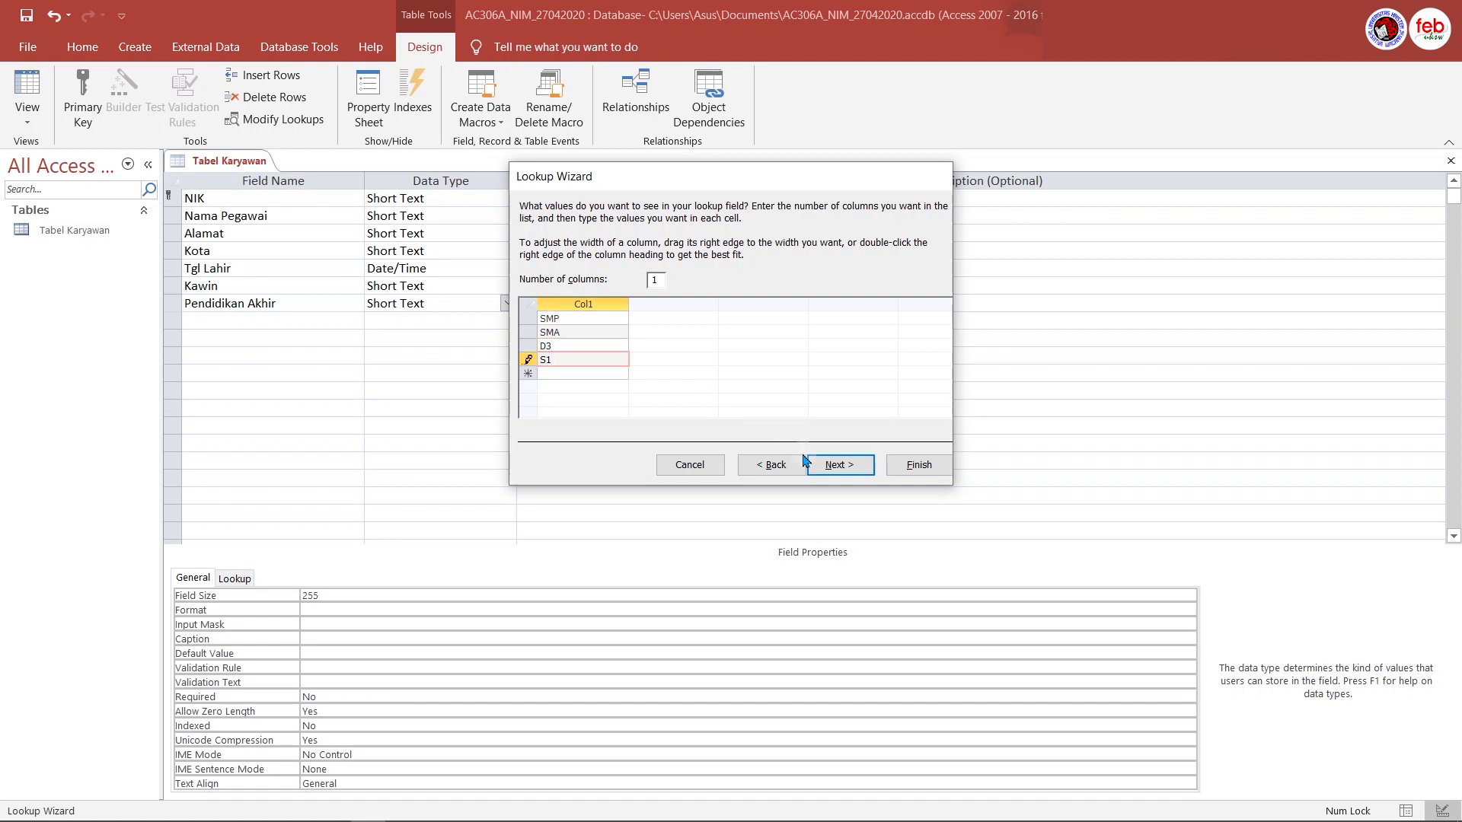
pyautogui.click(840, 465)
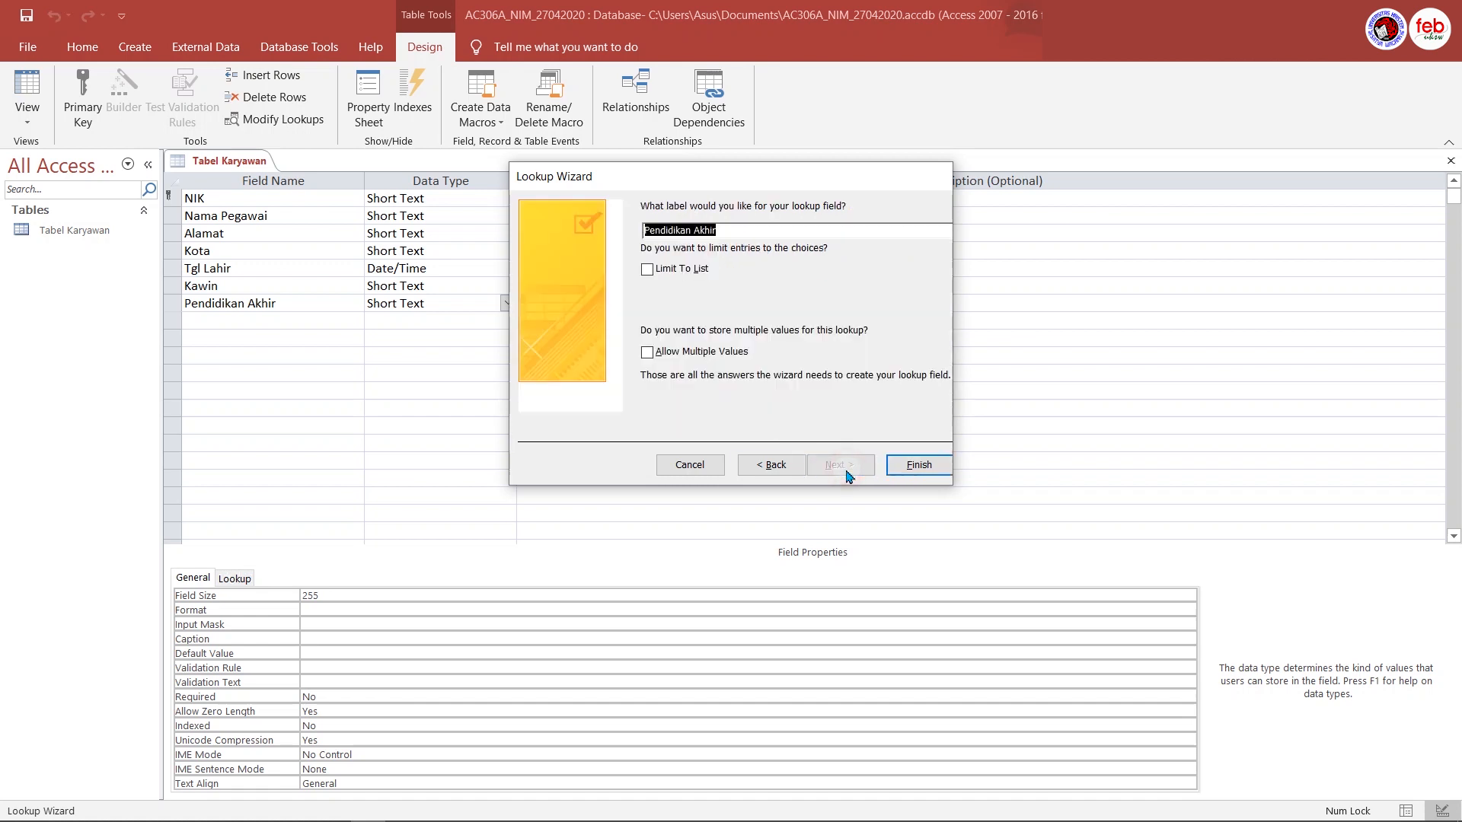
pyautogui.click(734, 231)
pyautogui.click(921, 468)
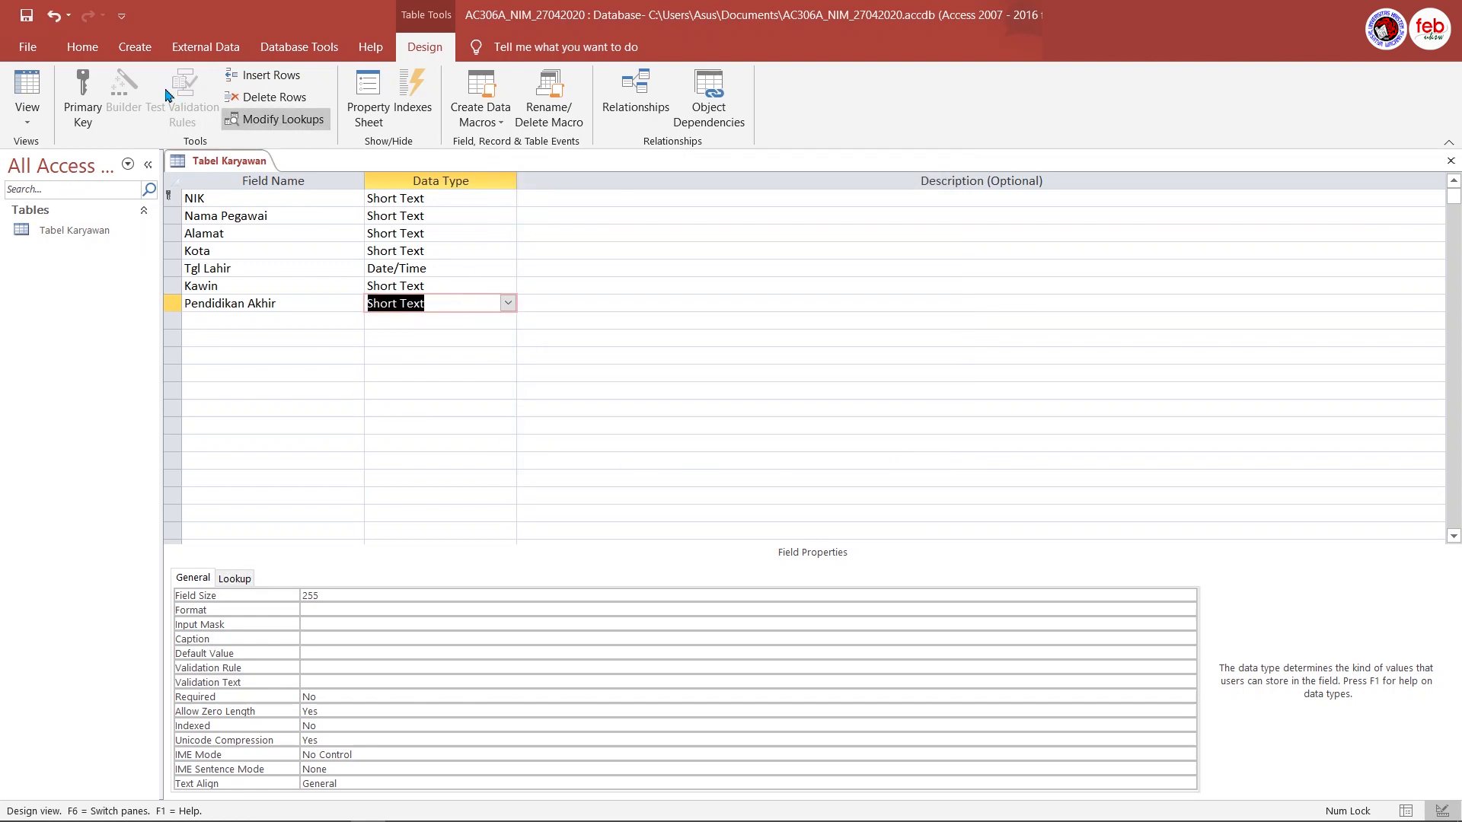
# Save the table while switching to Datasheet View and check the dropdown choices of the Kawin and Pendidikan Akhir fields
pyautogui.click(26, 84)
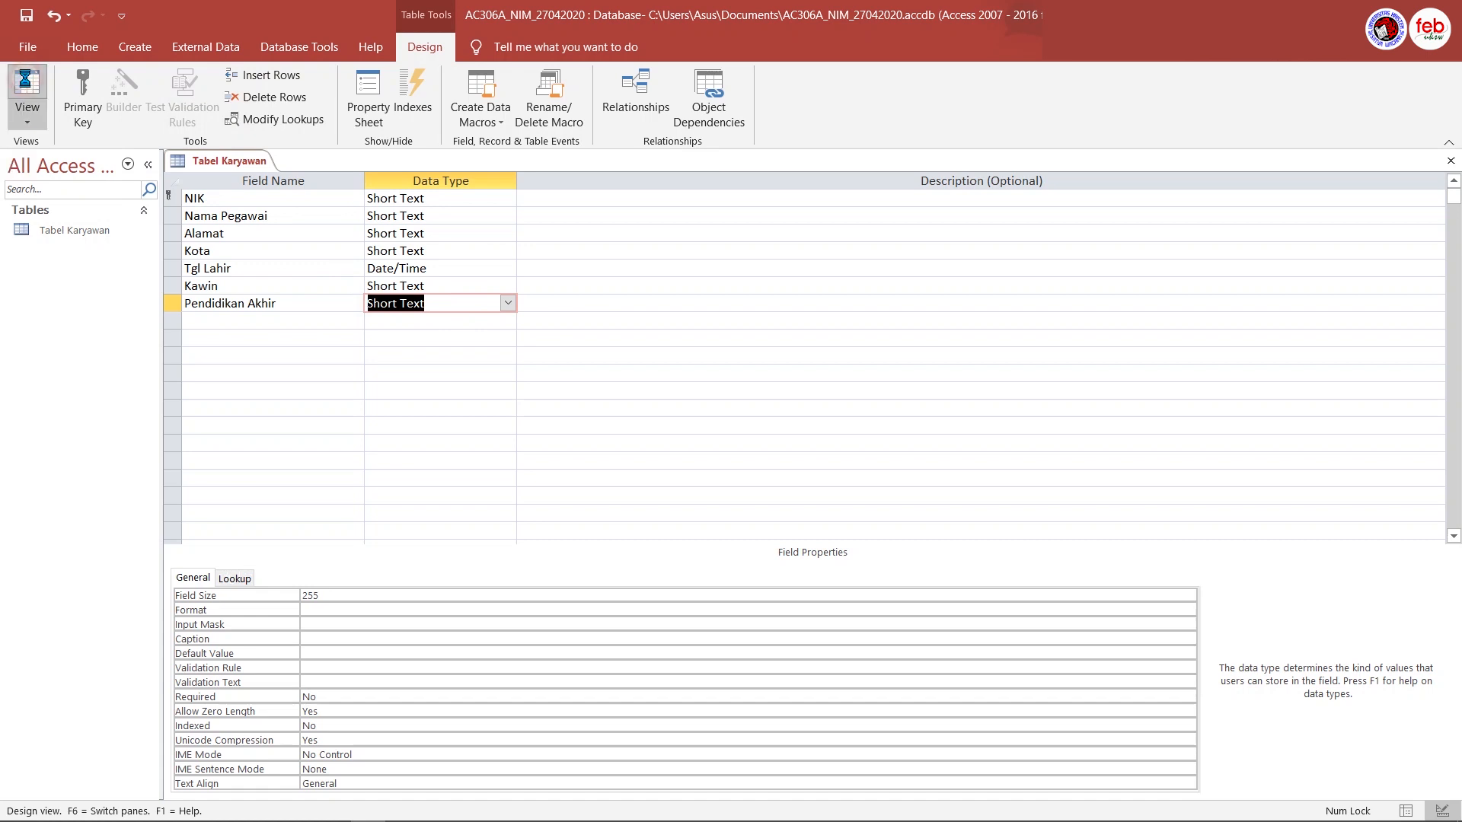
pyautogui.click(703, 478)
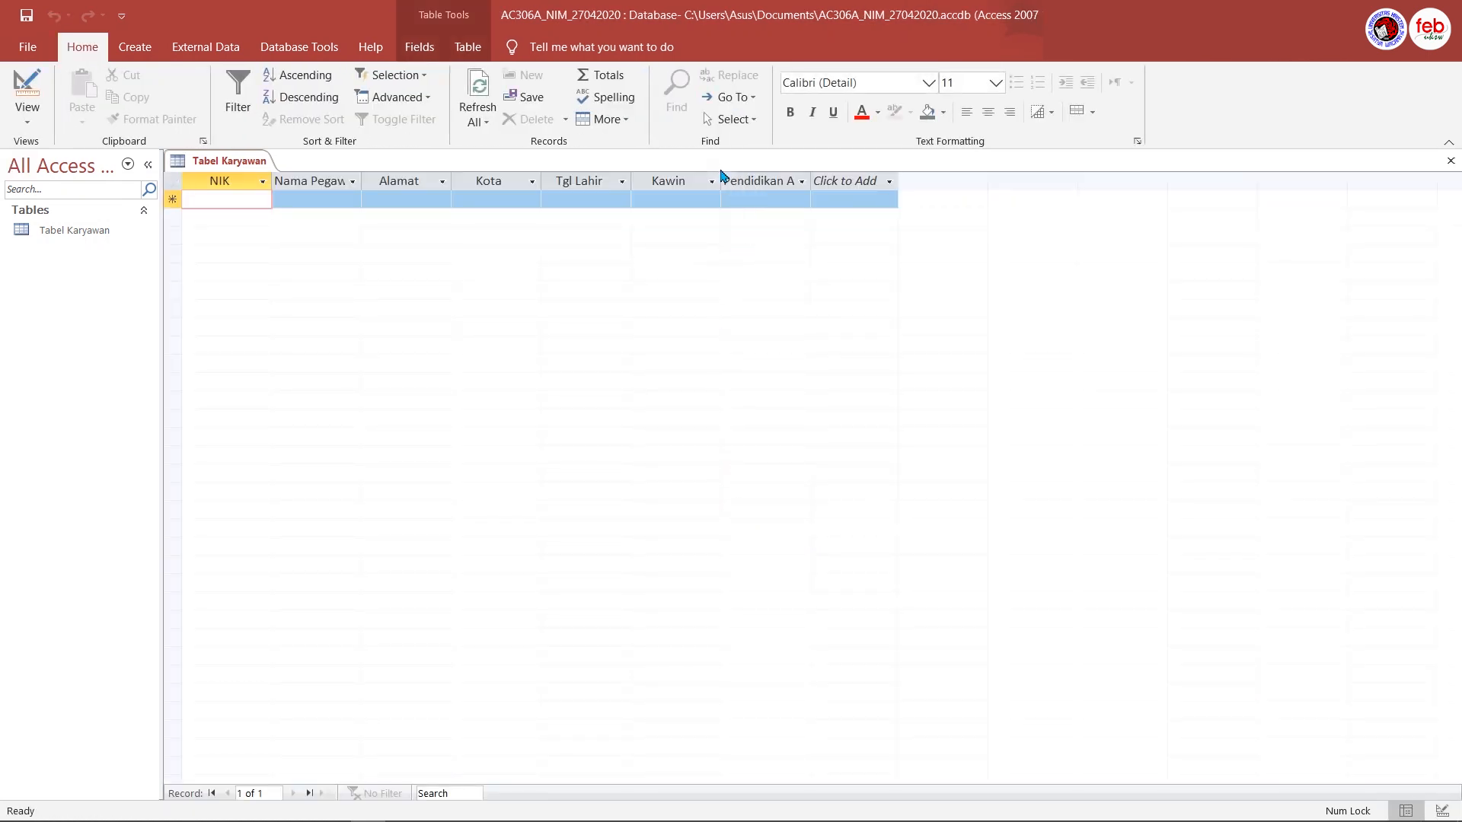
pyautogui.click(699, 198)
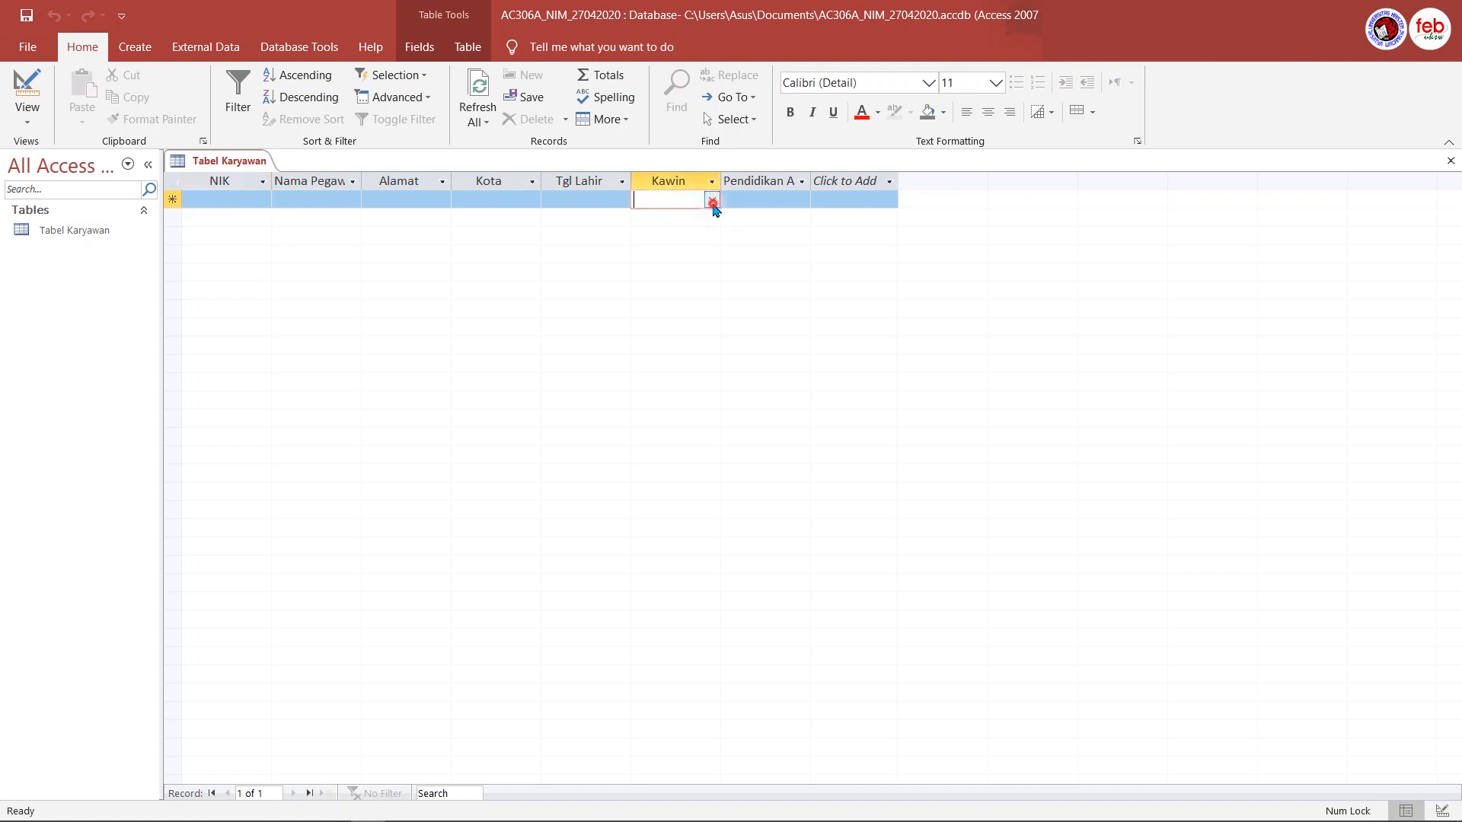
pyautogui.click(712, 199)
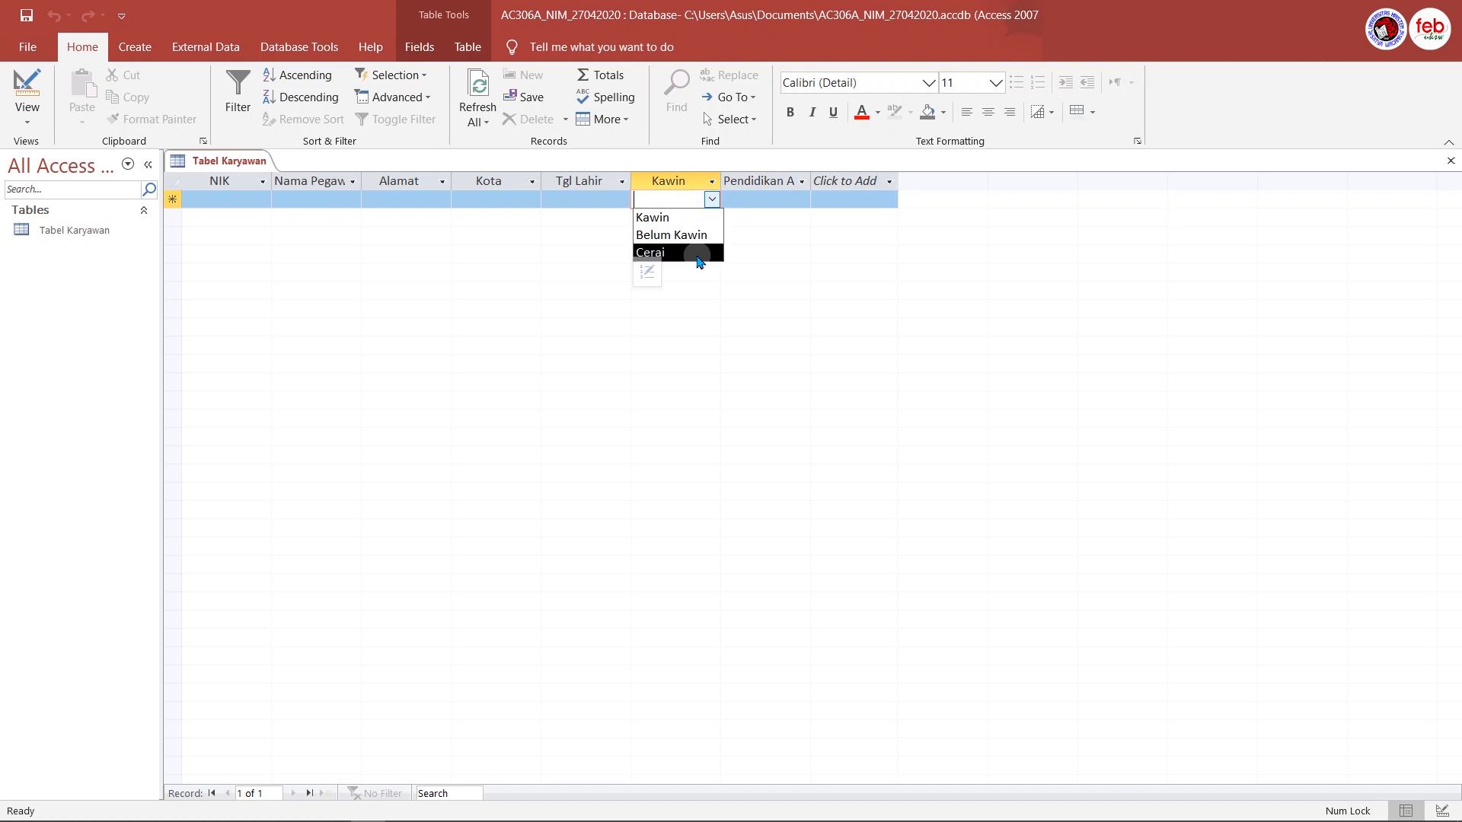
pyautogui.click(761, 199)
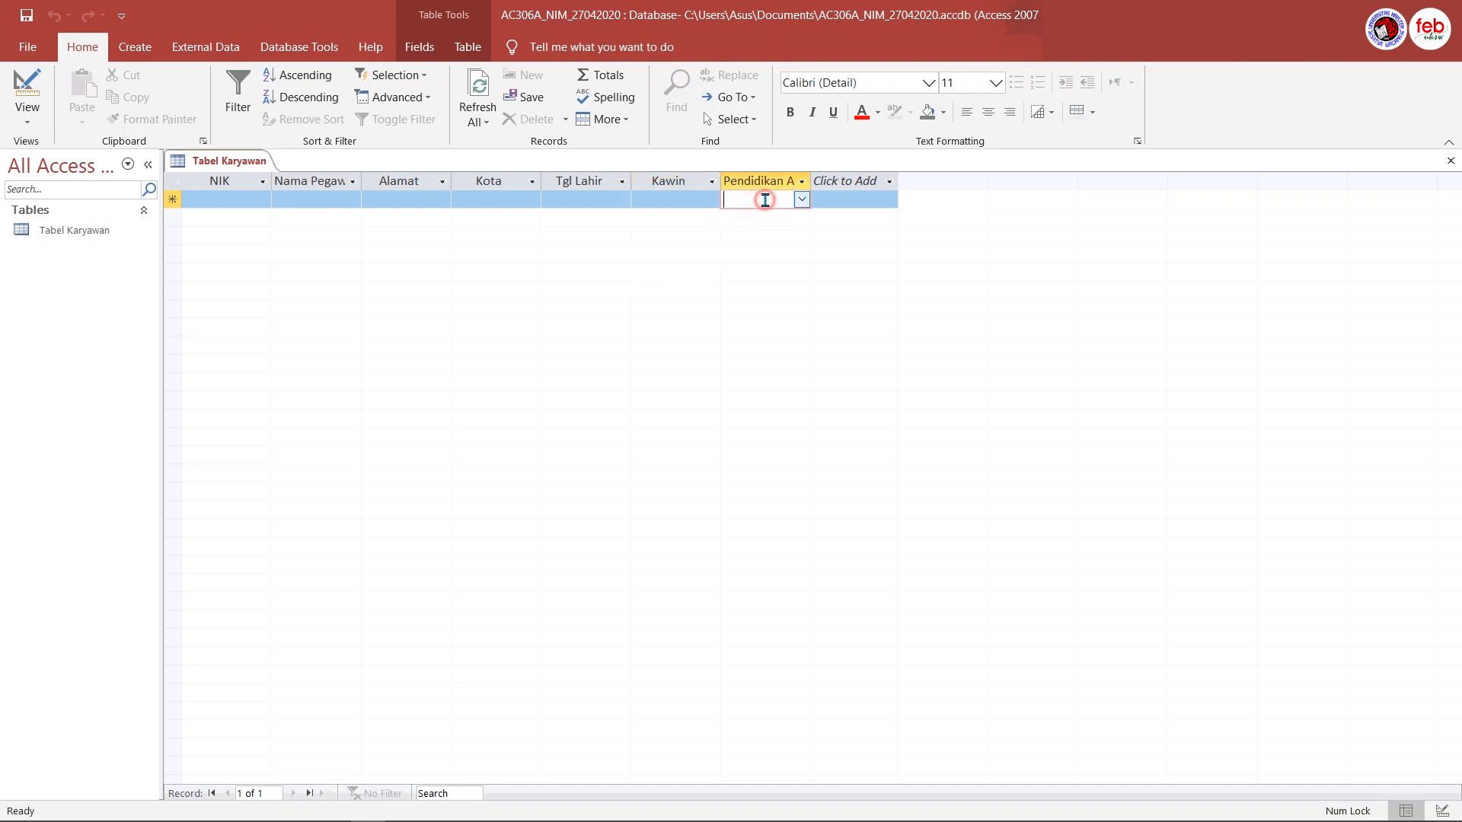
pyautogui.click(802, 200)
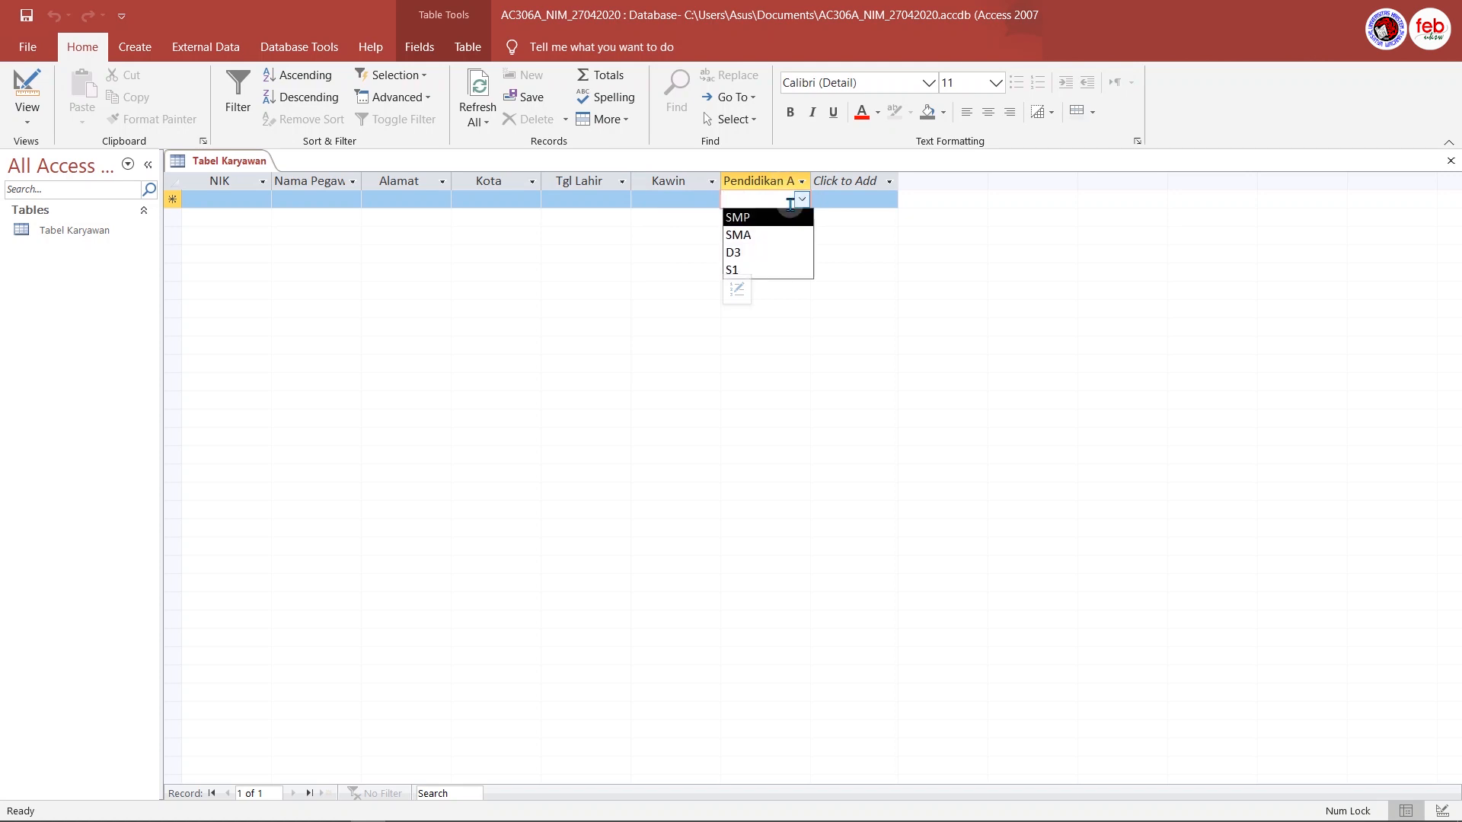
pyautogui.click(798, 194)
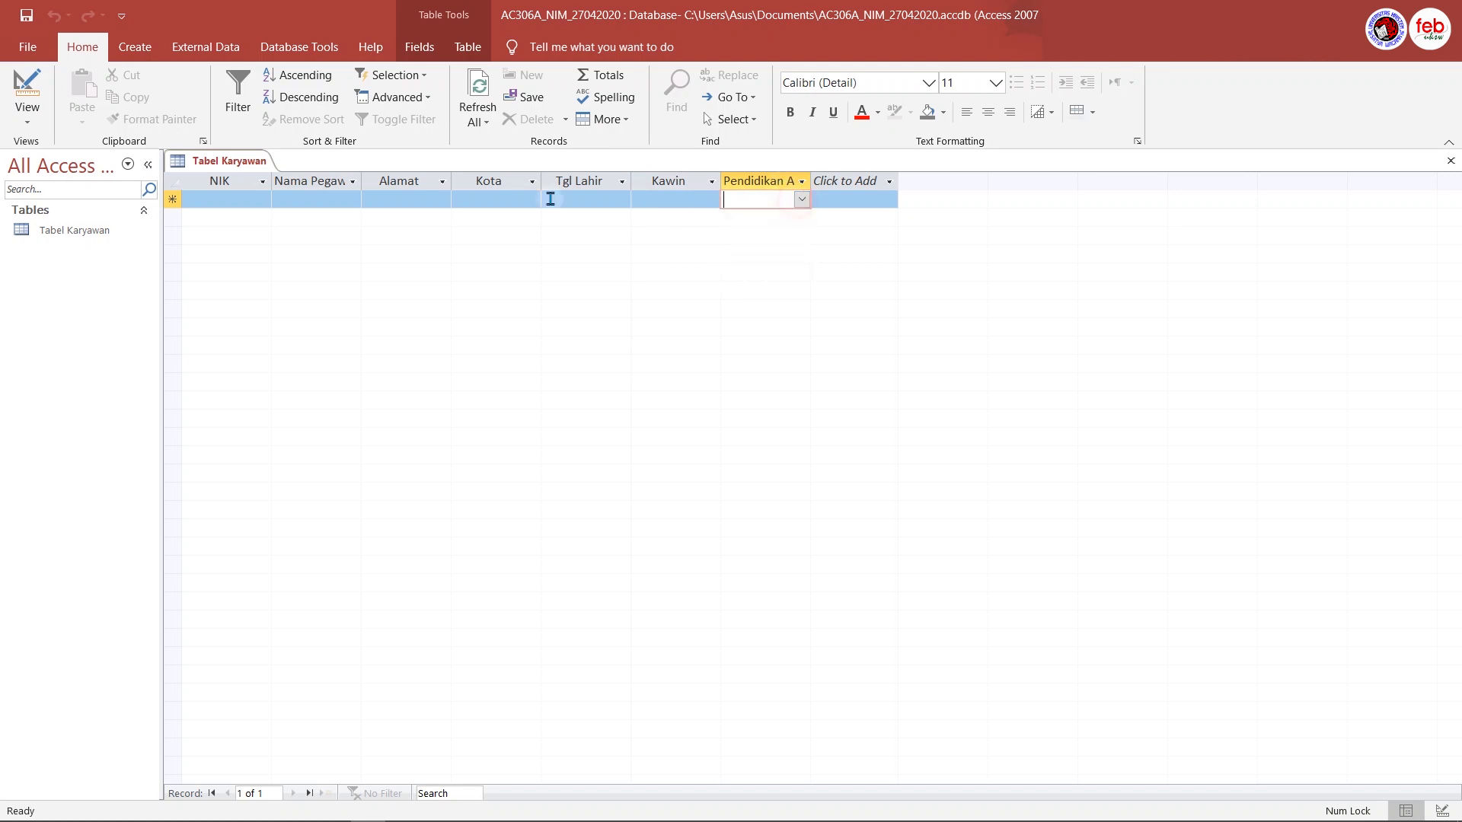
pyautogui.click(239, 197)
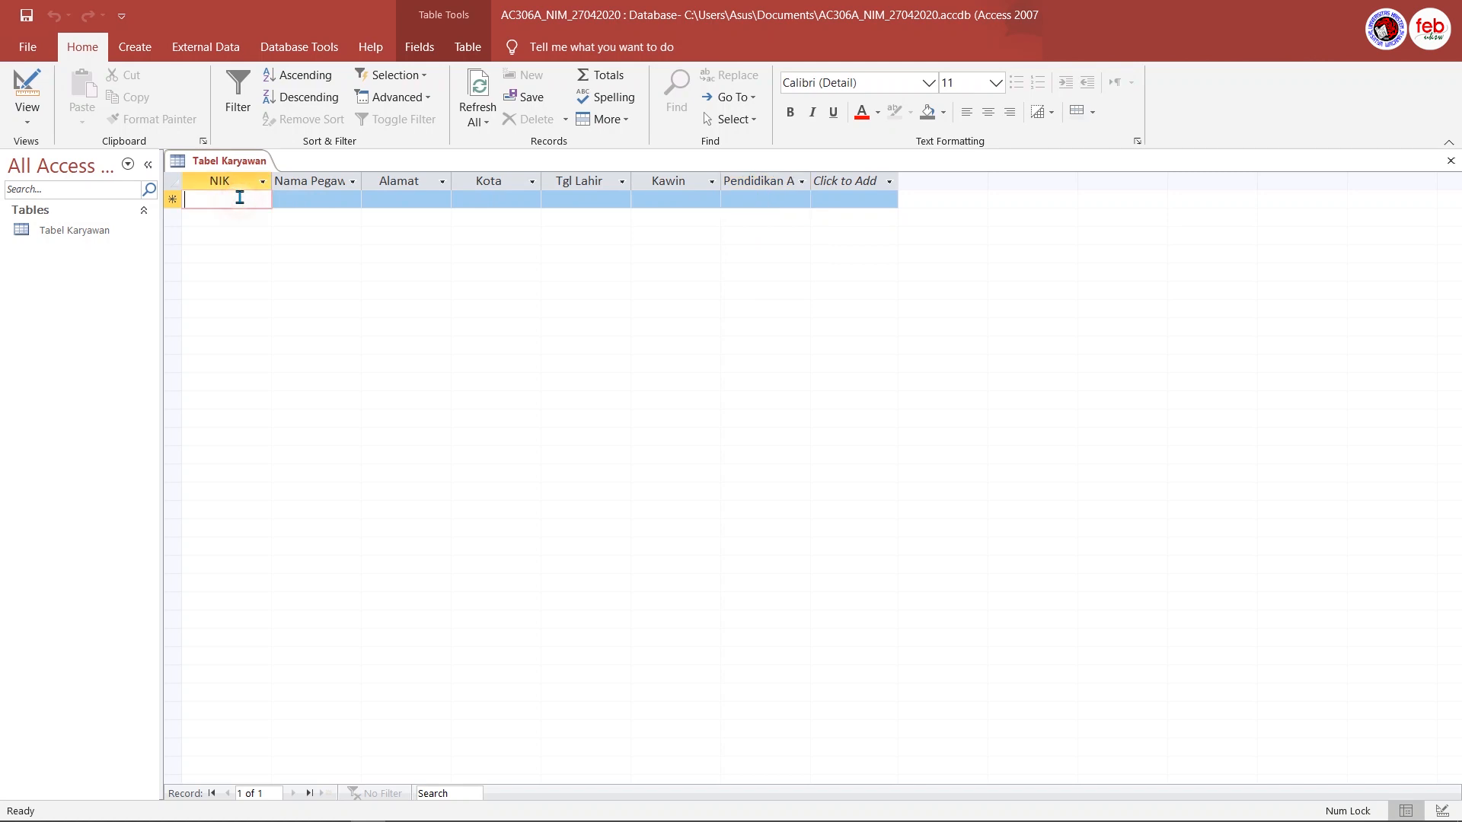
# Return the table to Design View and select the NIK field to check its primary key setting
pyautogui.click(31, 126)
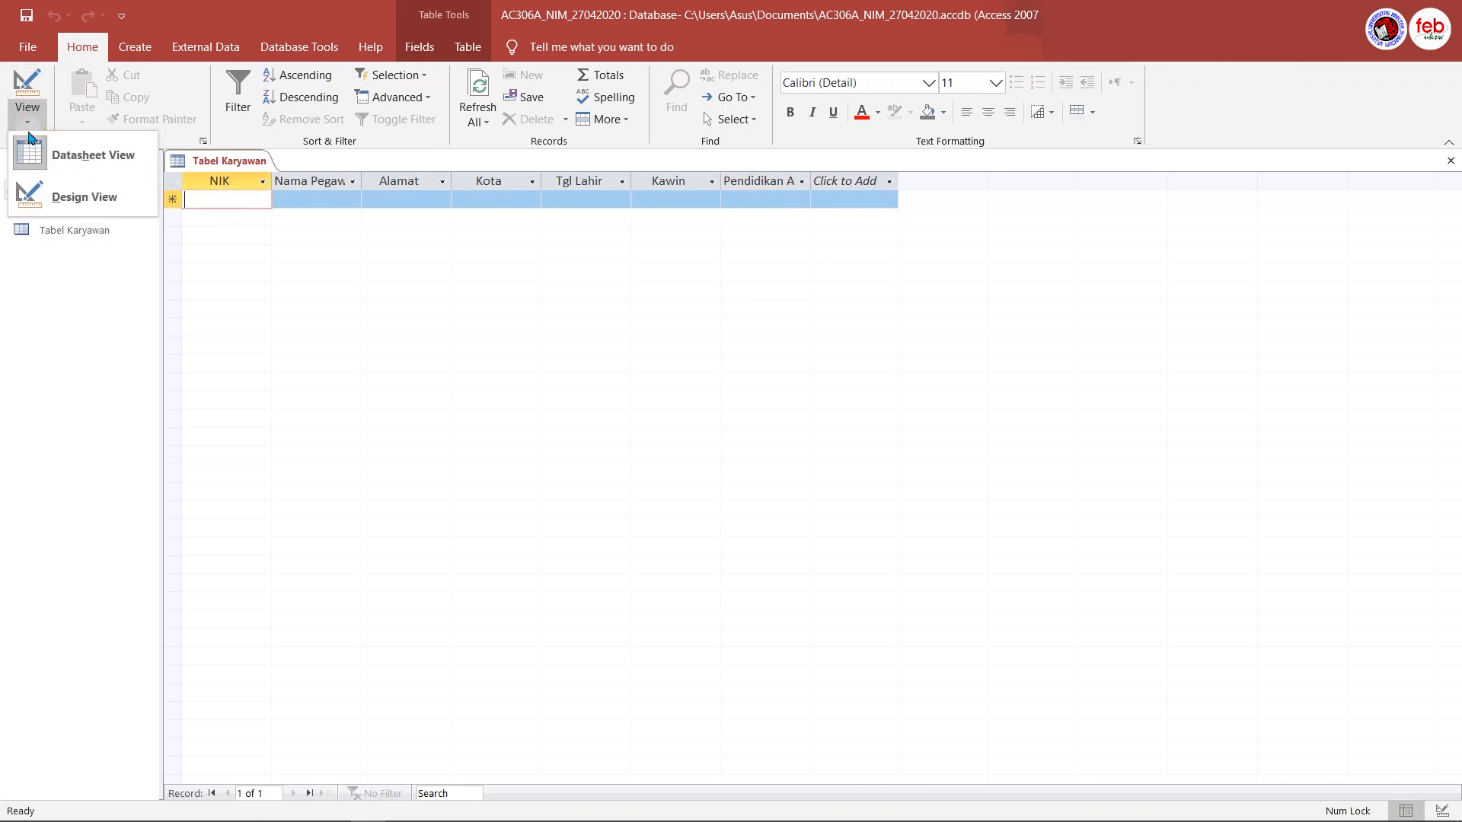
pyautogui.click(52, 194)
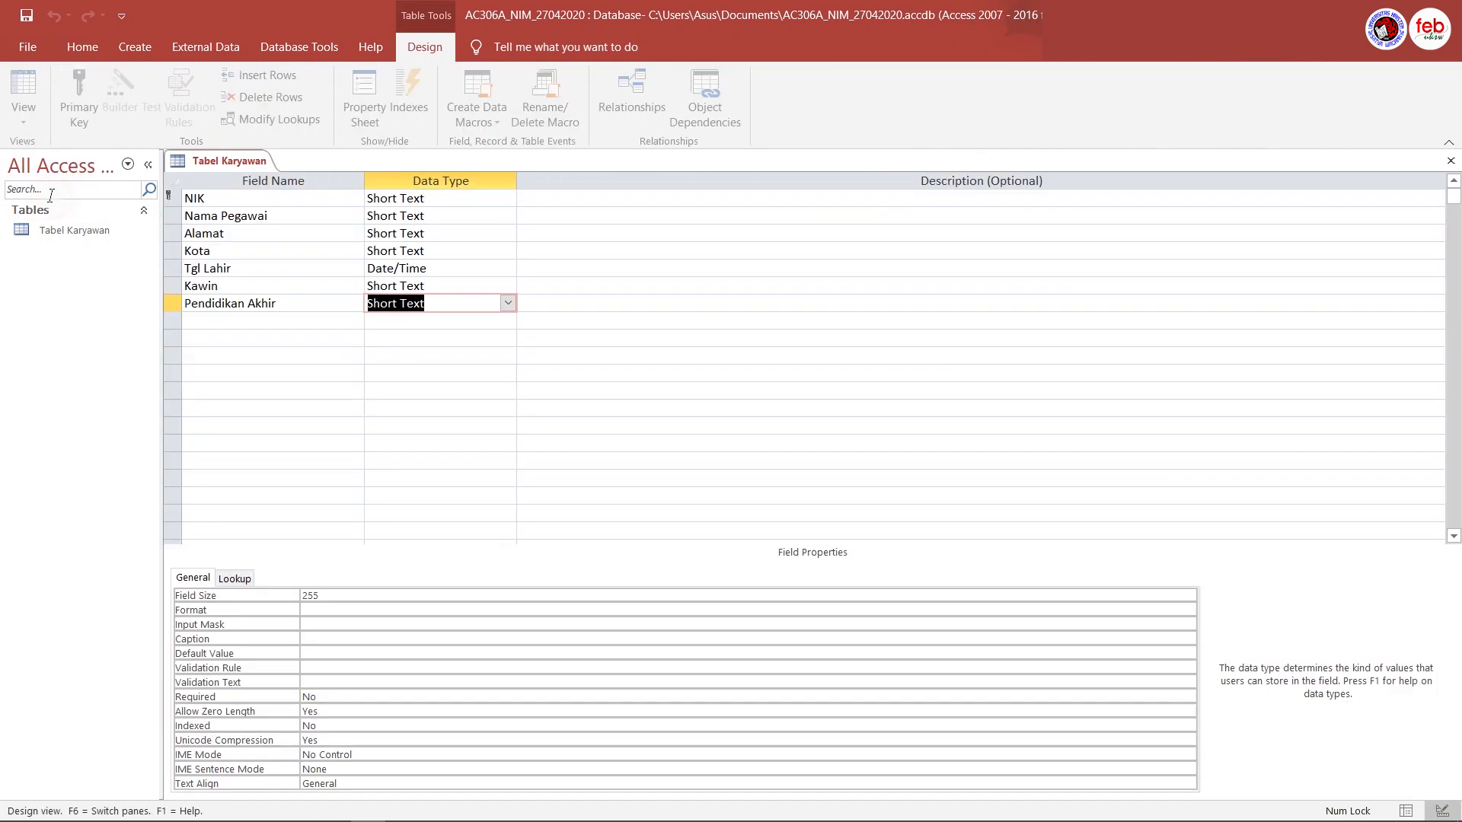
pyautogui.click(204, 198)
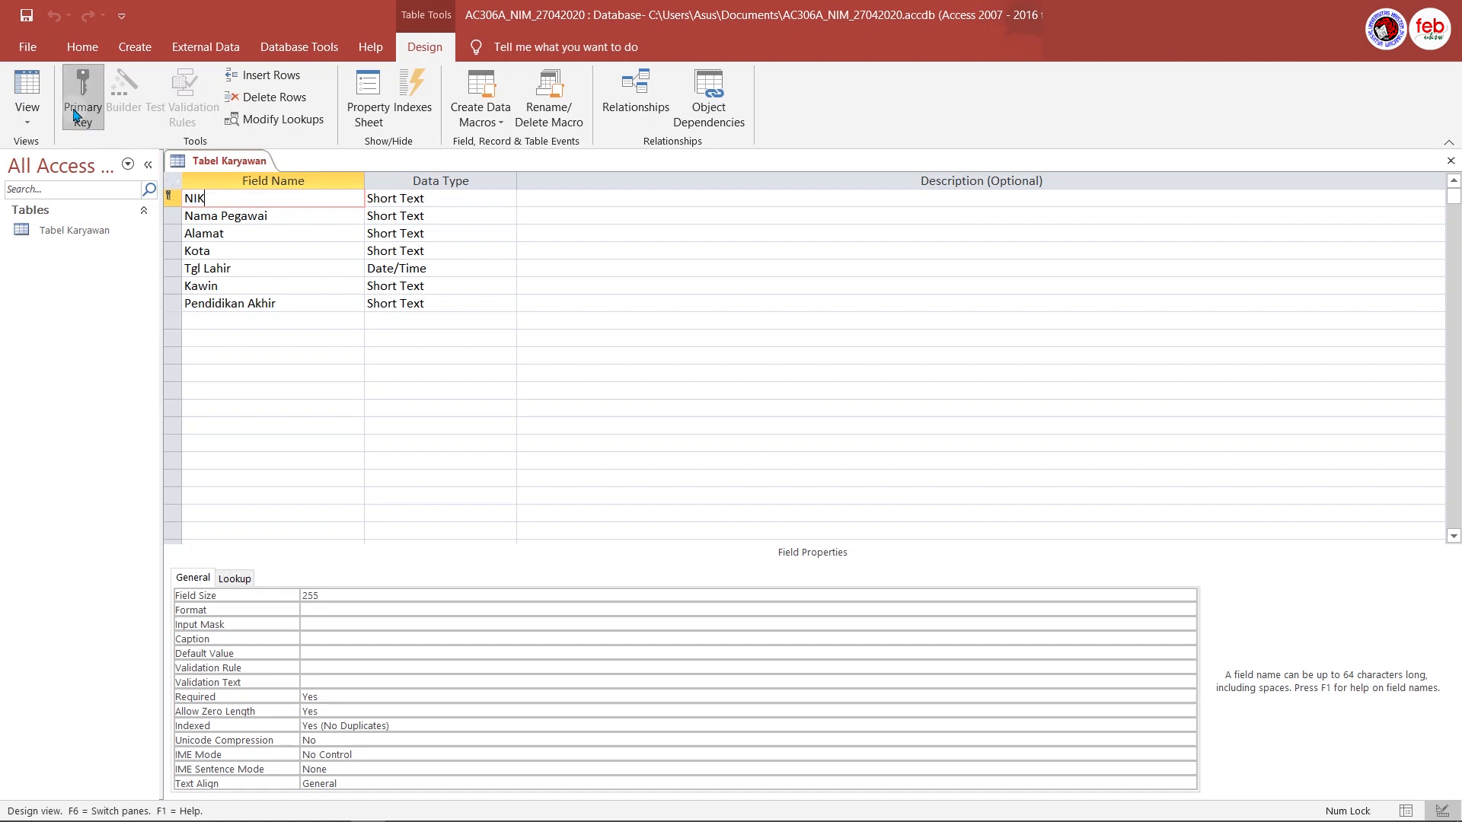
# Switch the table to Datasheet View and enter the employee's NIK in the first record
pyautogui.click(27, 118)
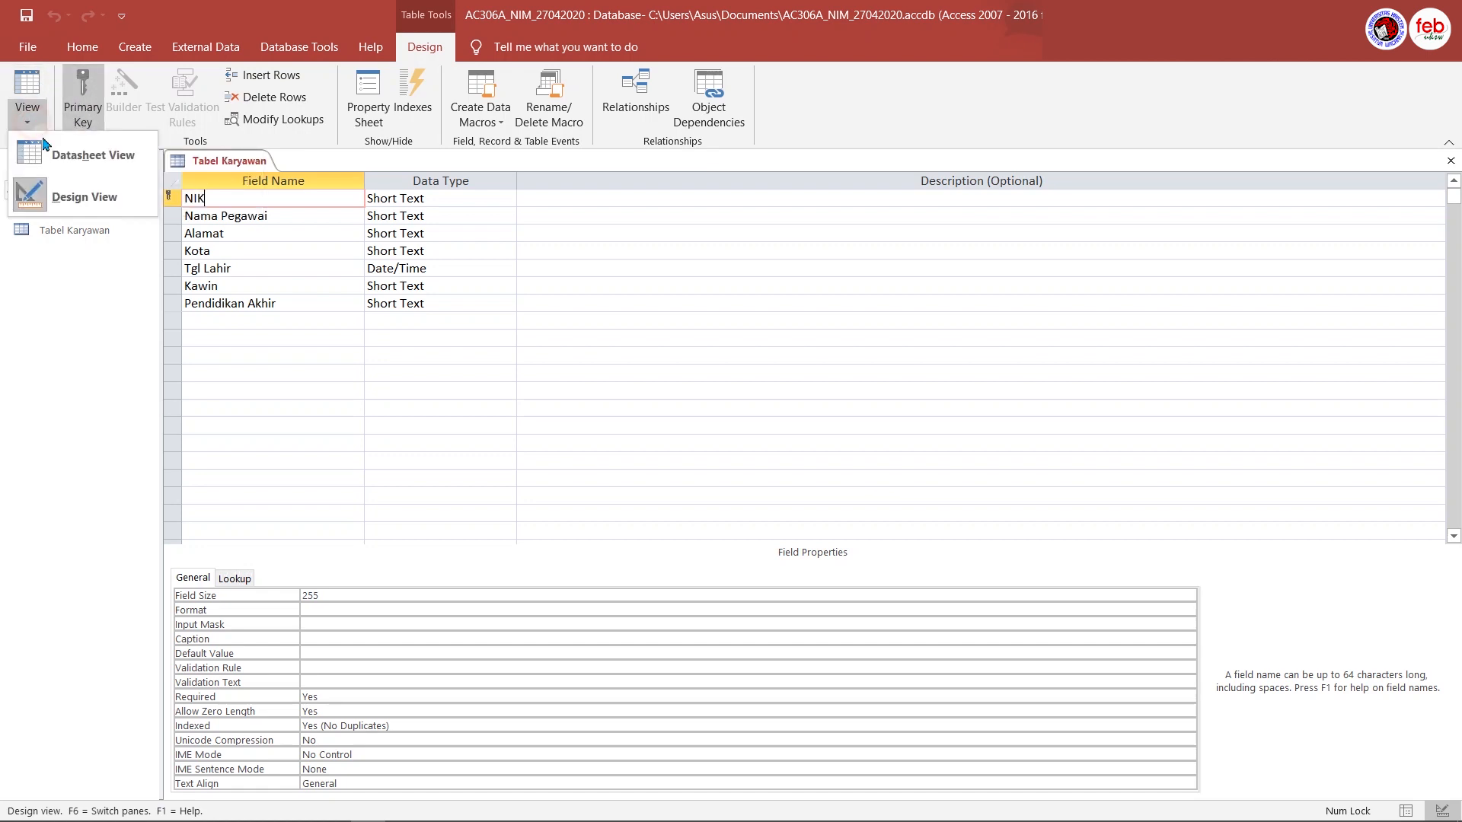
pyautogui.click(67, 174)
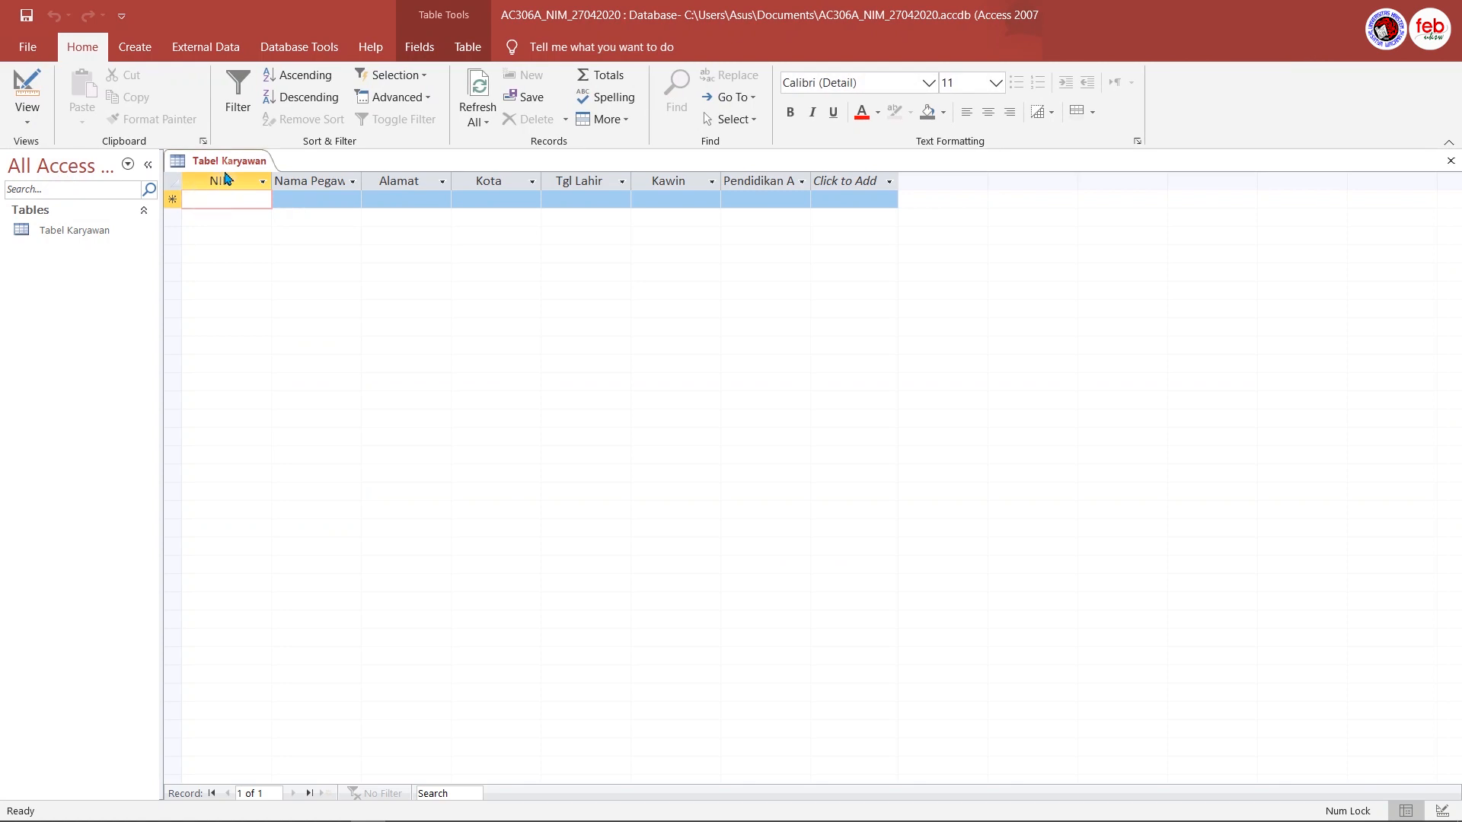
pyautogui.write('1')
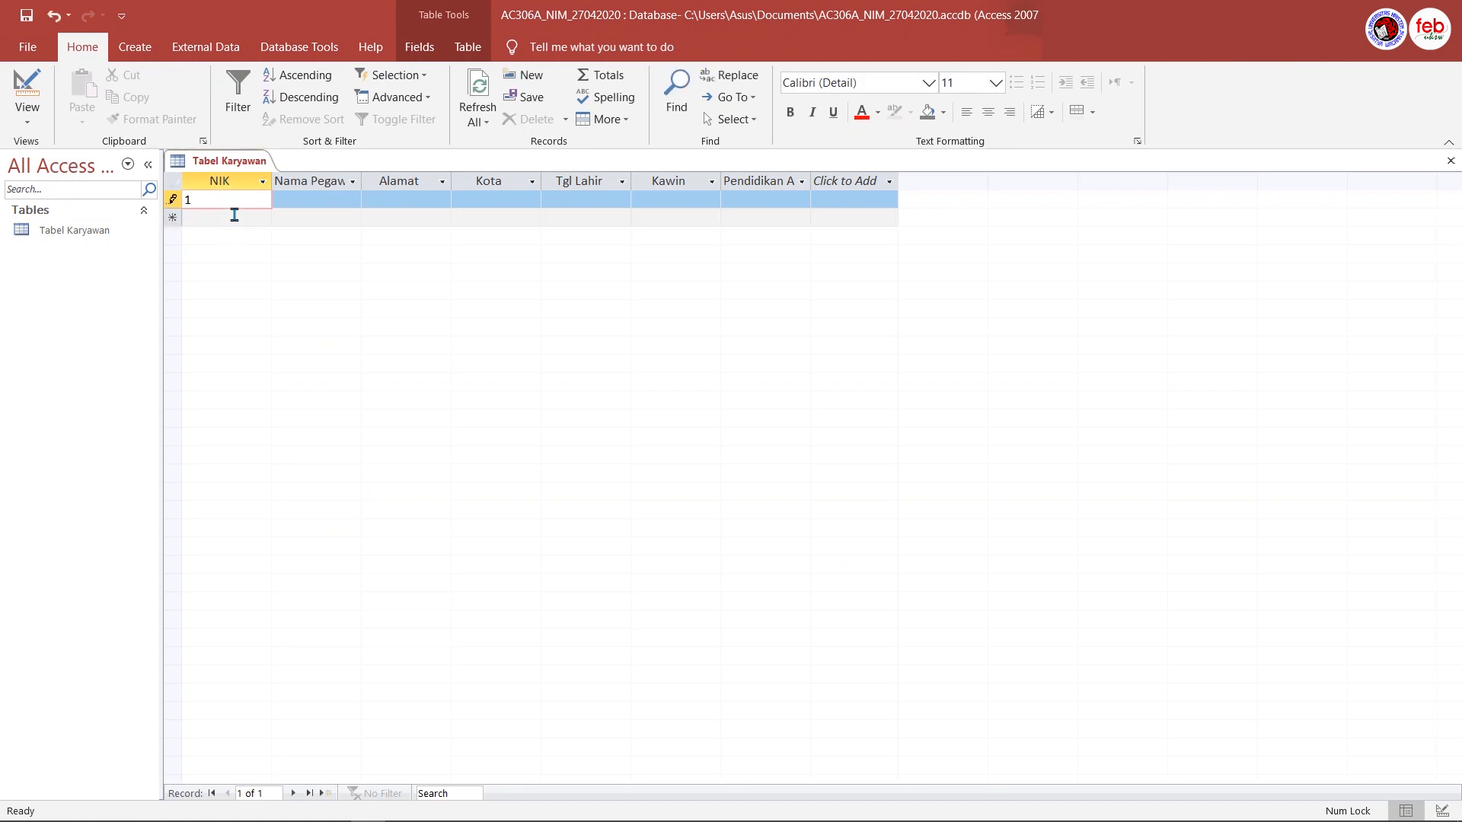
# Try to add a second record that repeats the first record's NIK
pyautogui.click(234, 215)
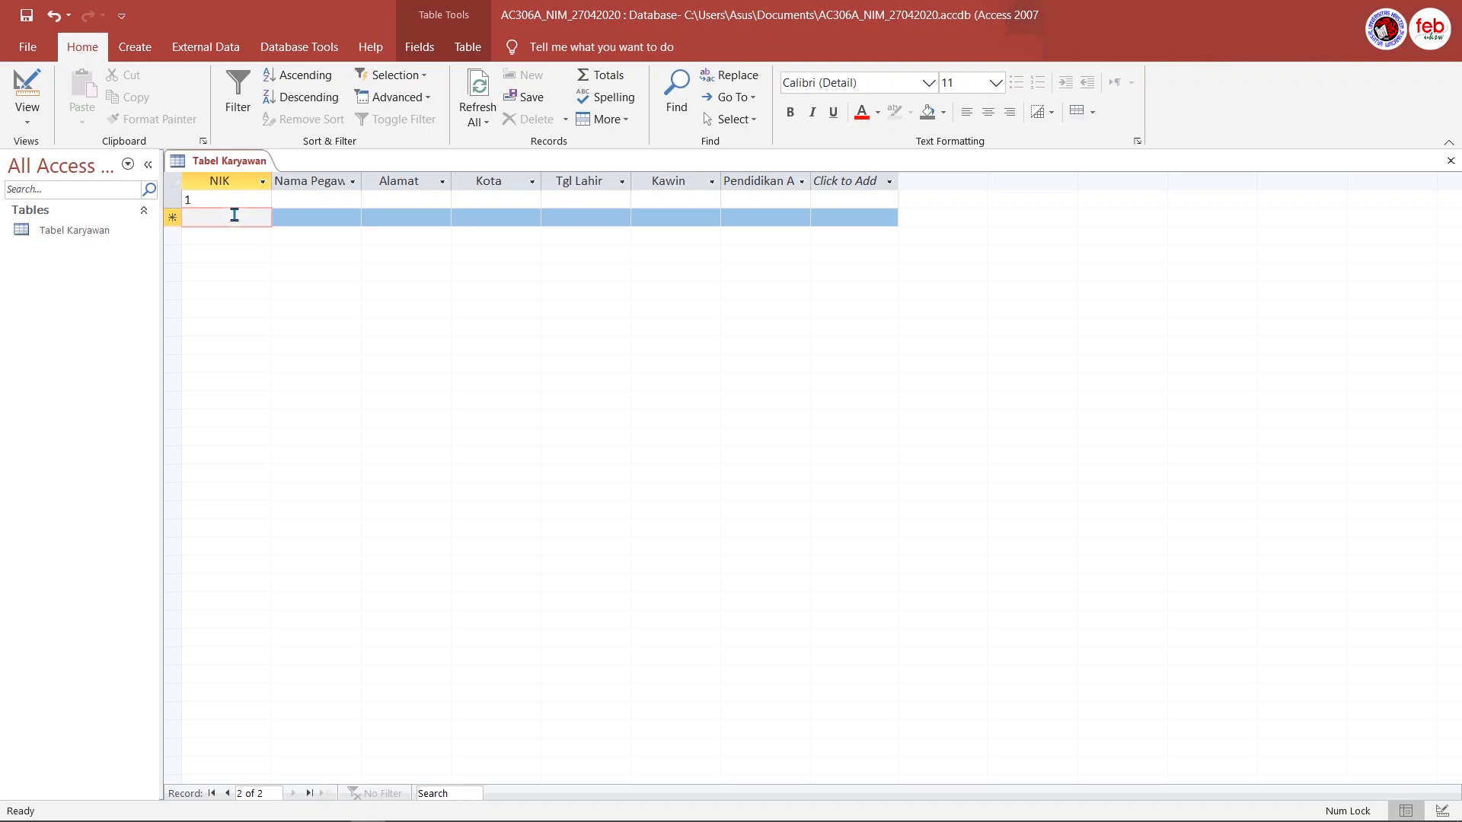
pyautogui.write('1')
pyautogui.press('Tab')
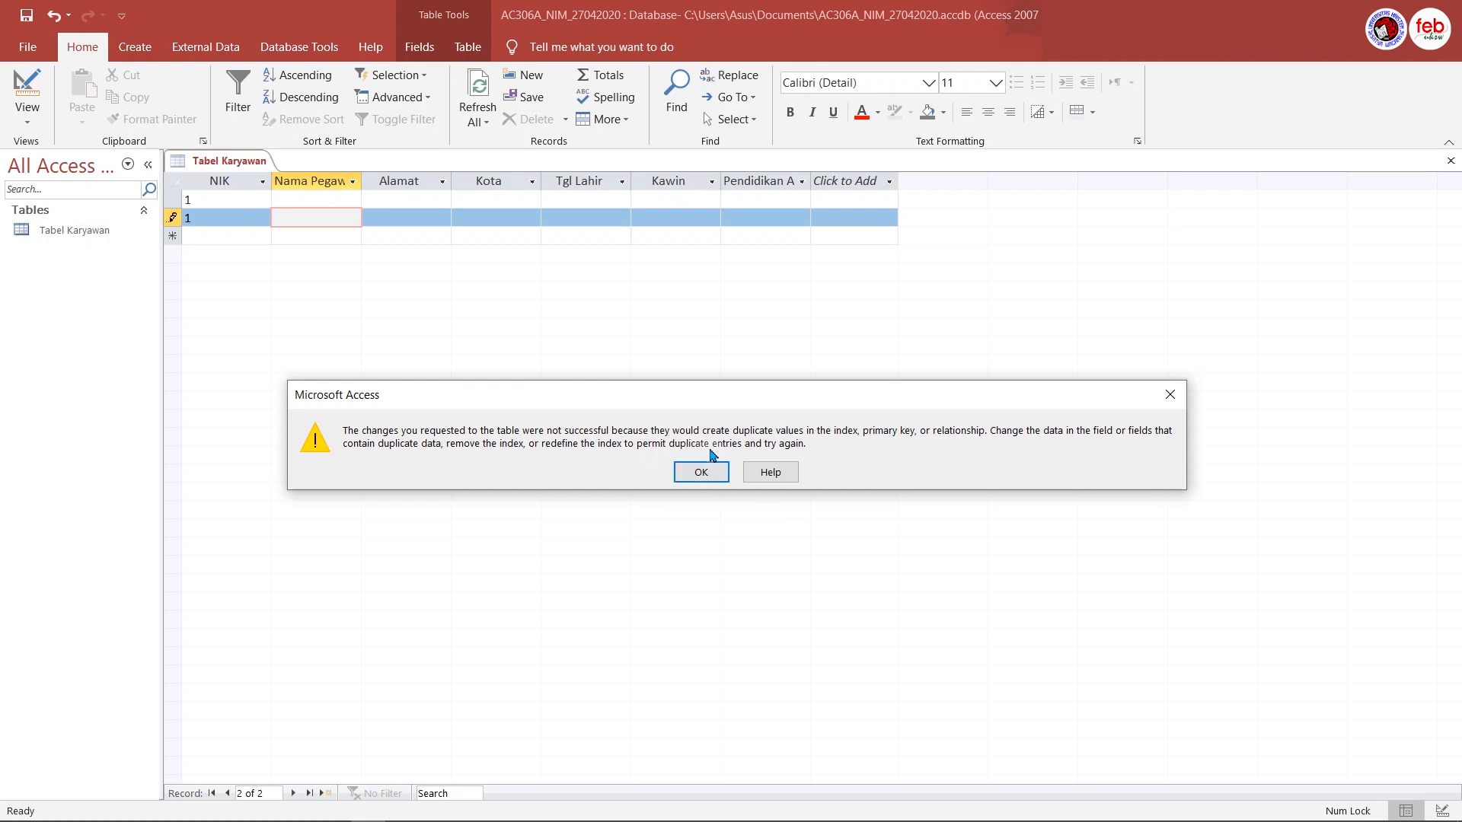
pyautogui.click(1170, 401)
# Clear the second record's NIK and enter only an employee name in Nama Pegawai
pyautogui.click(230, 218)
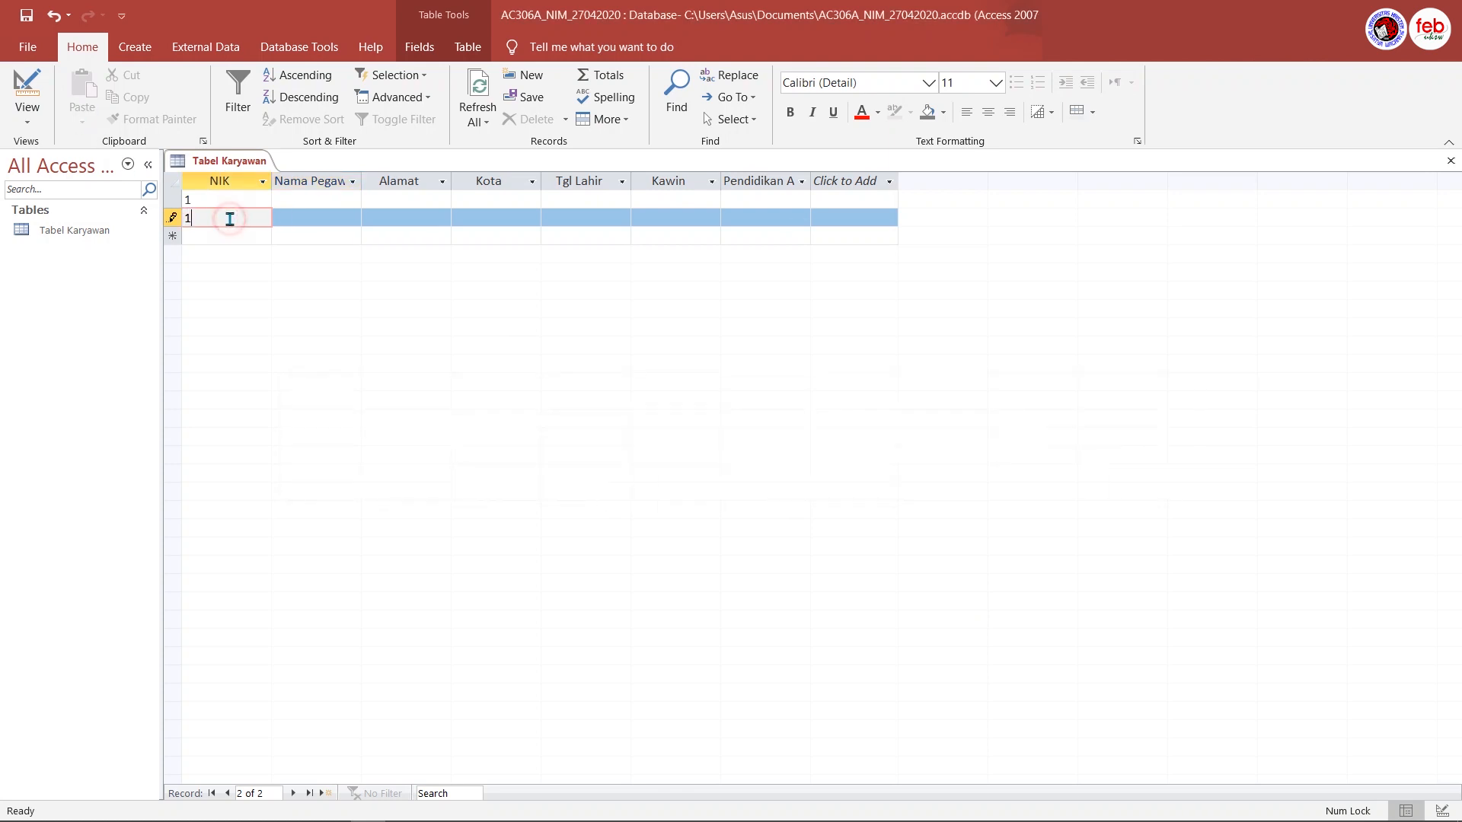
pyautogui.click(325, 215)
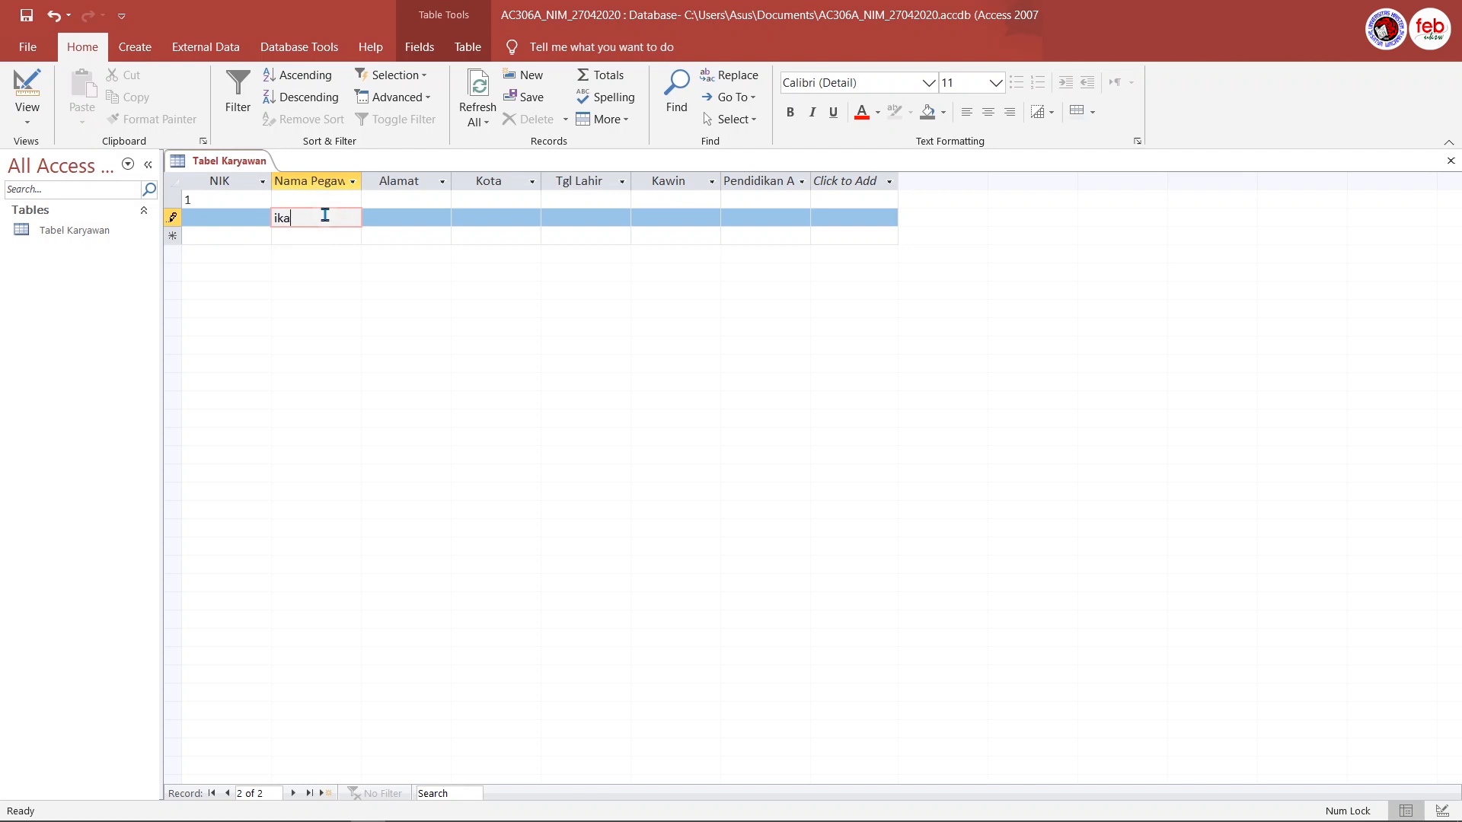
pyautogui.press('Tab')
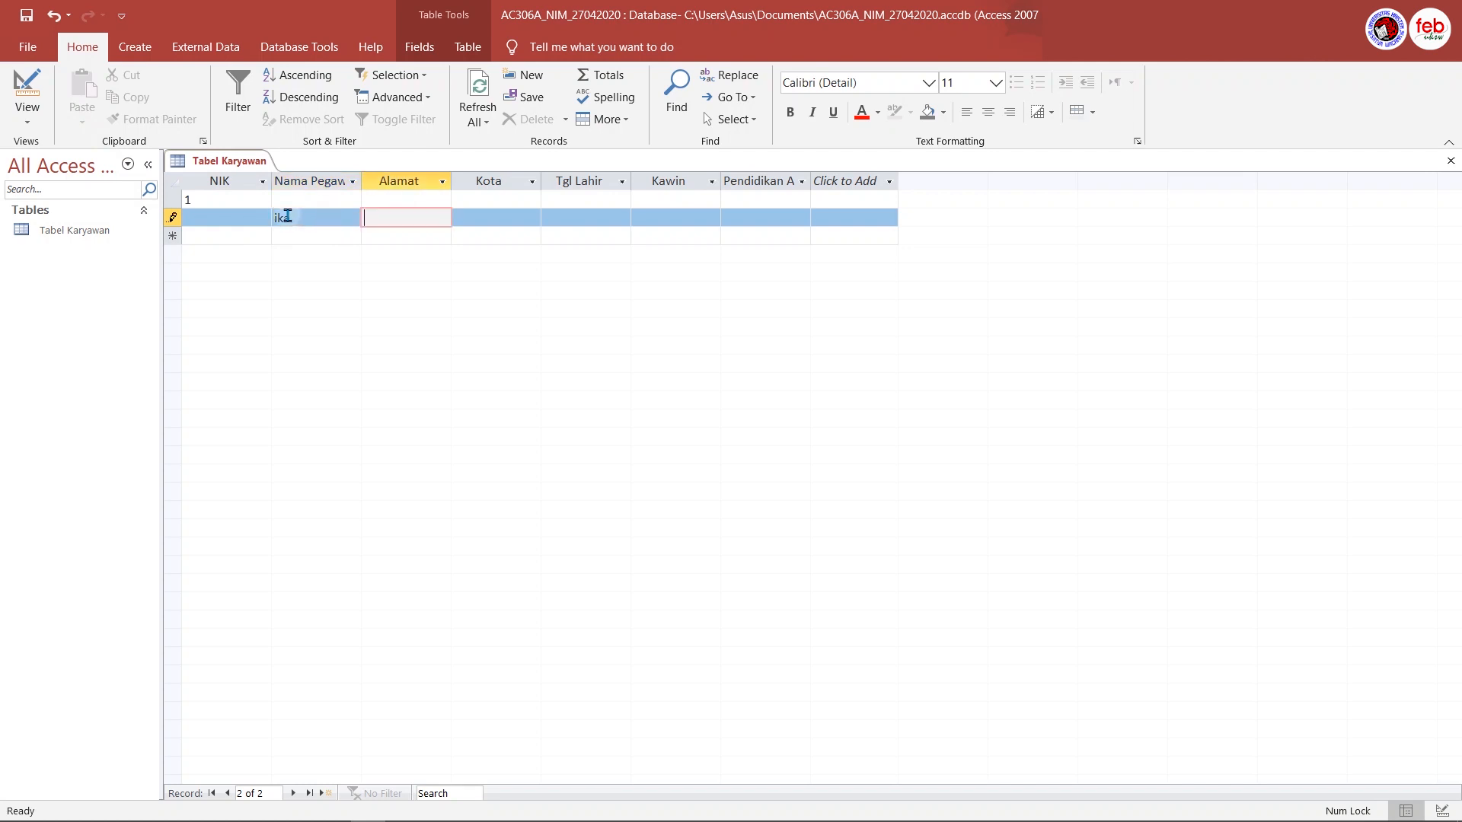
pyautogui.click(250, 219)
# Delete the second record, which has no NIK, from Tabel Karyawan
pyautogui.click(170, 218)
pyautogui.rightClick(171, 218)
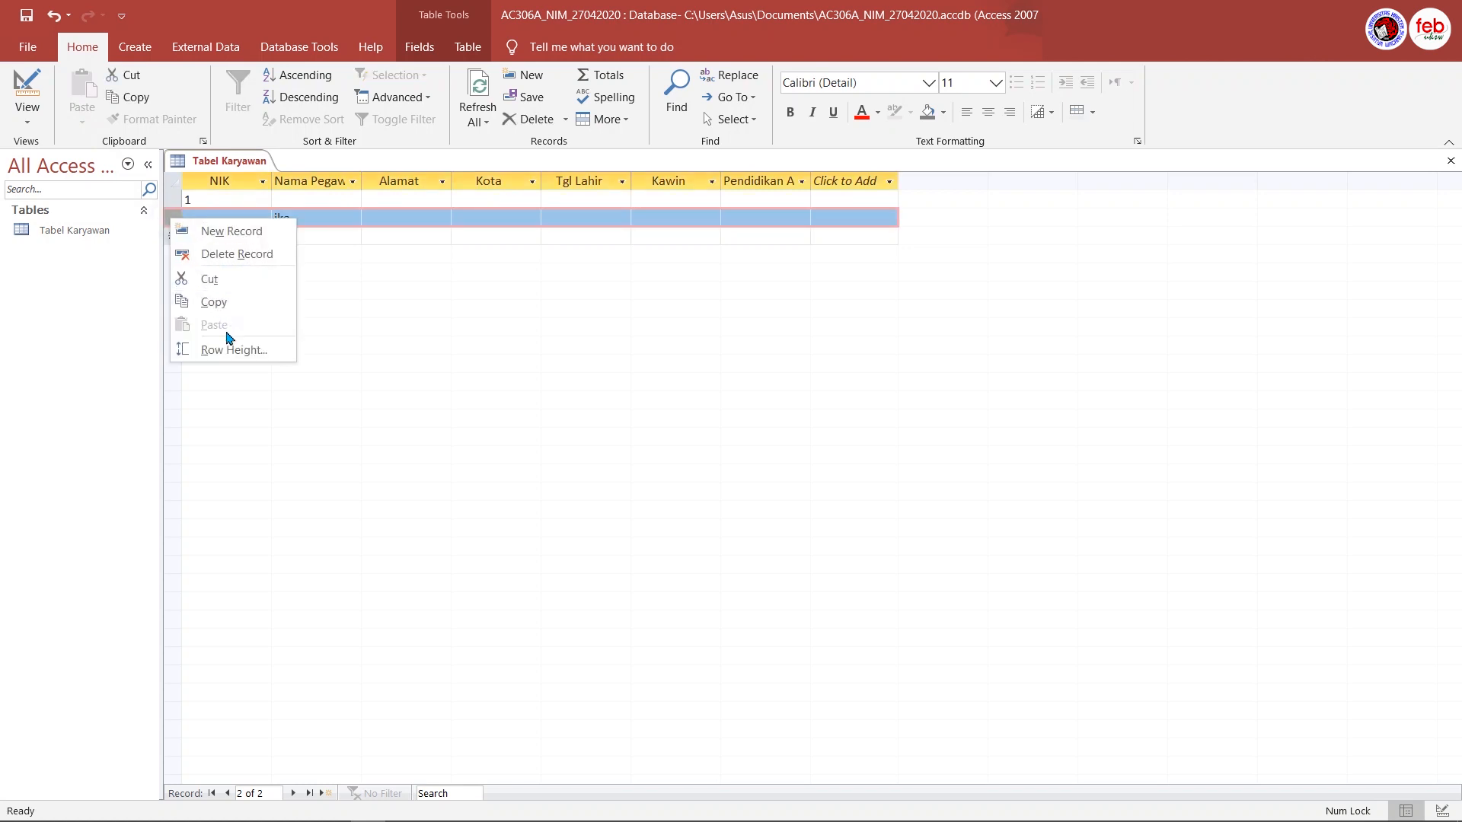
pyautogui.click(254, 256)
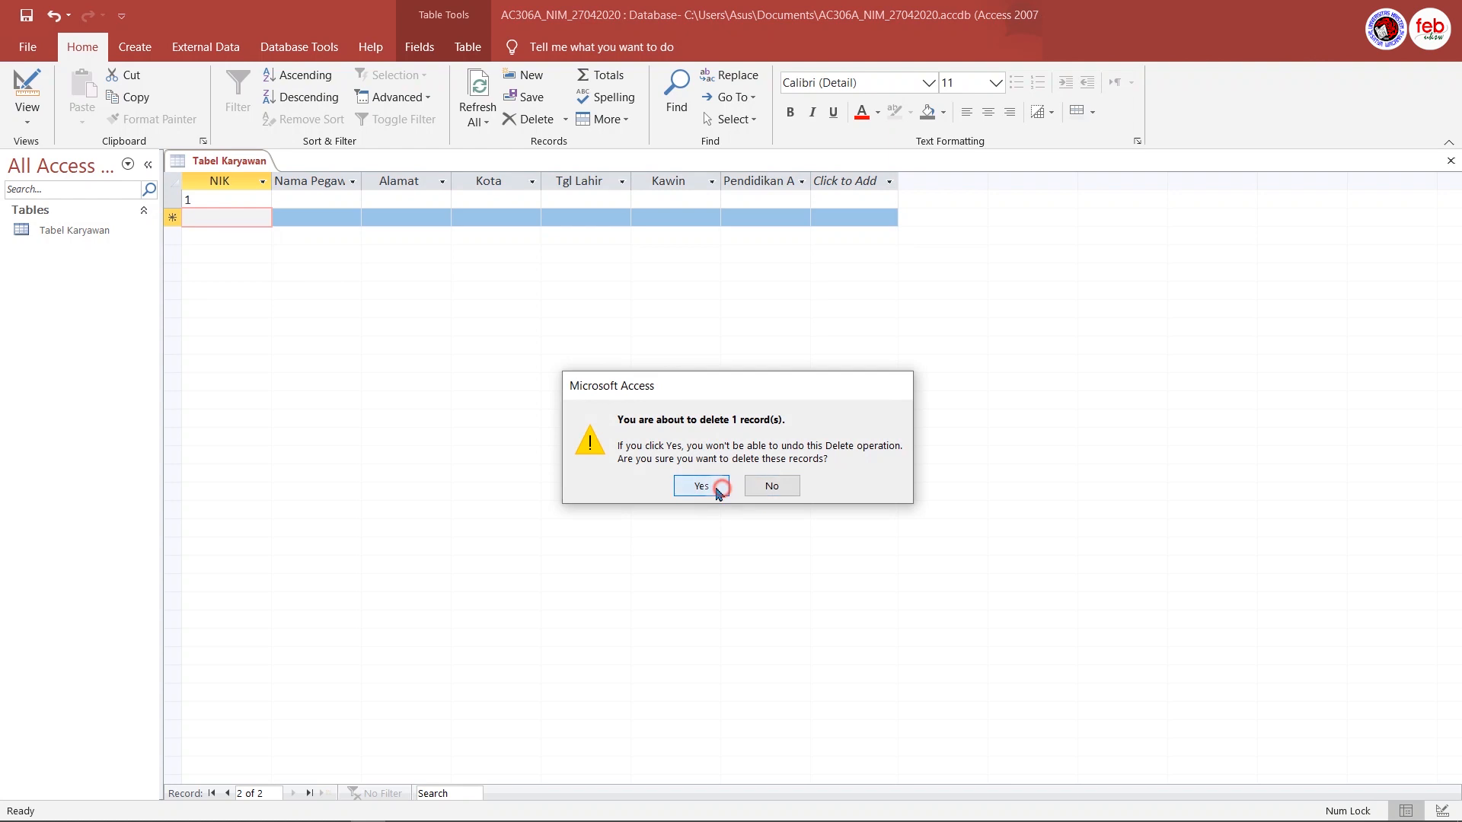
pyautogui.click(714, 487)
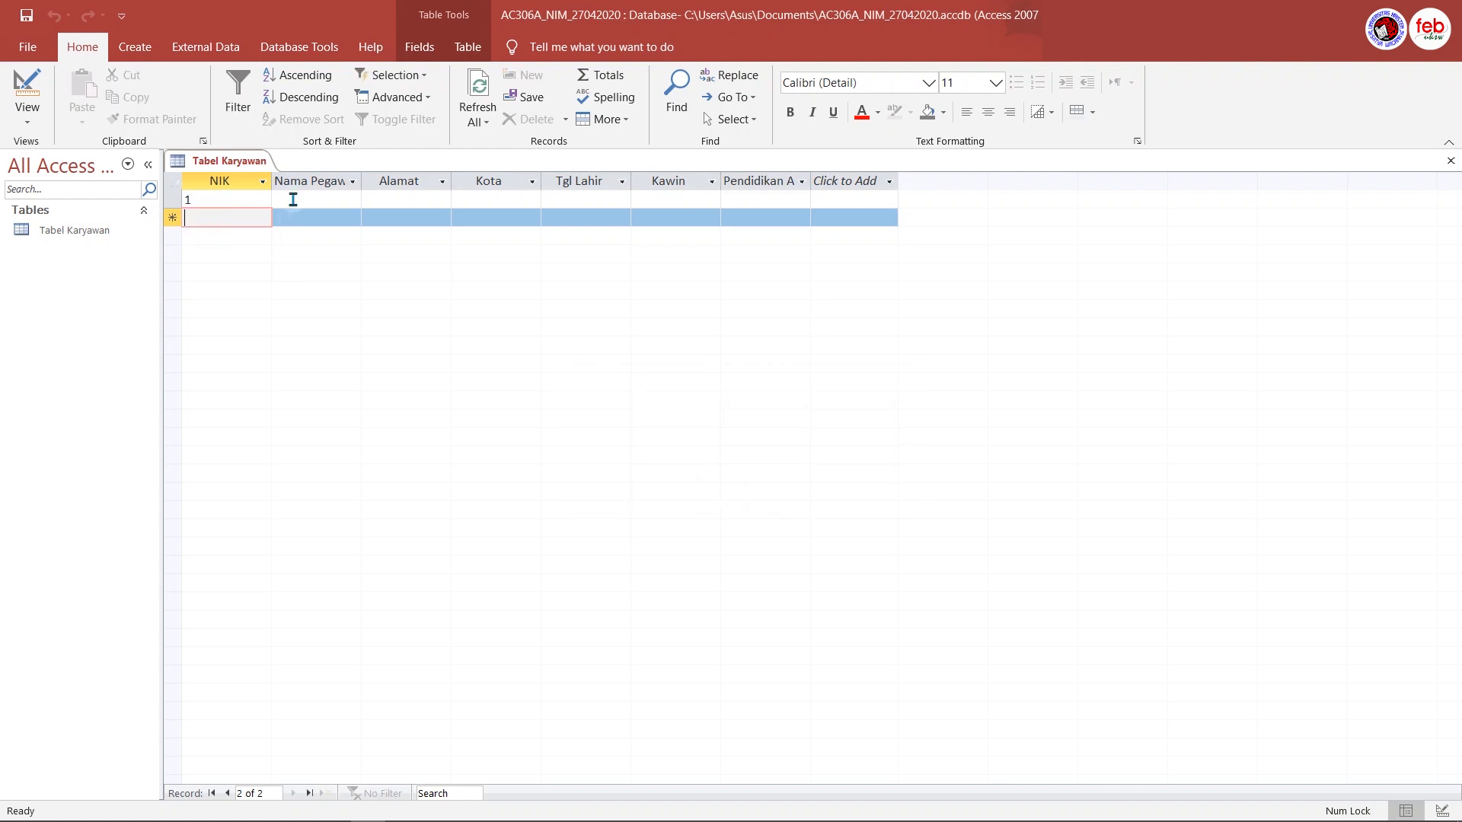
# Fill in the employee's name and street address in the Nama Pegawai and Alamat fields of the first record
pyautogui.click(261, 199)
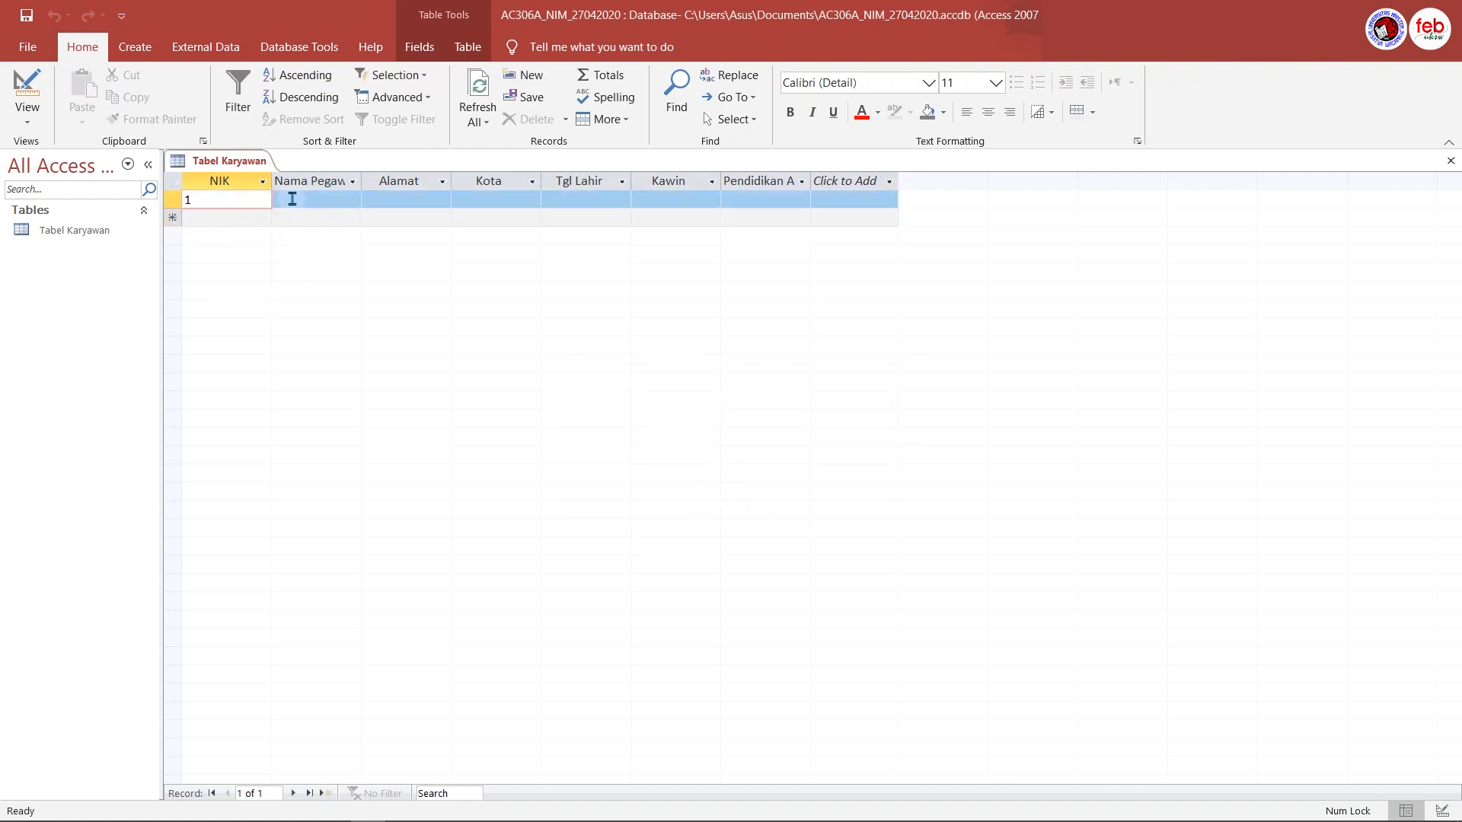
pyautogui.click(291, 198)
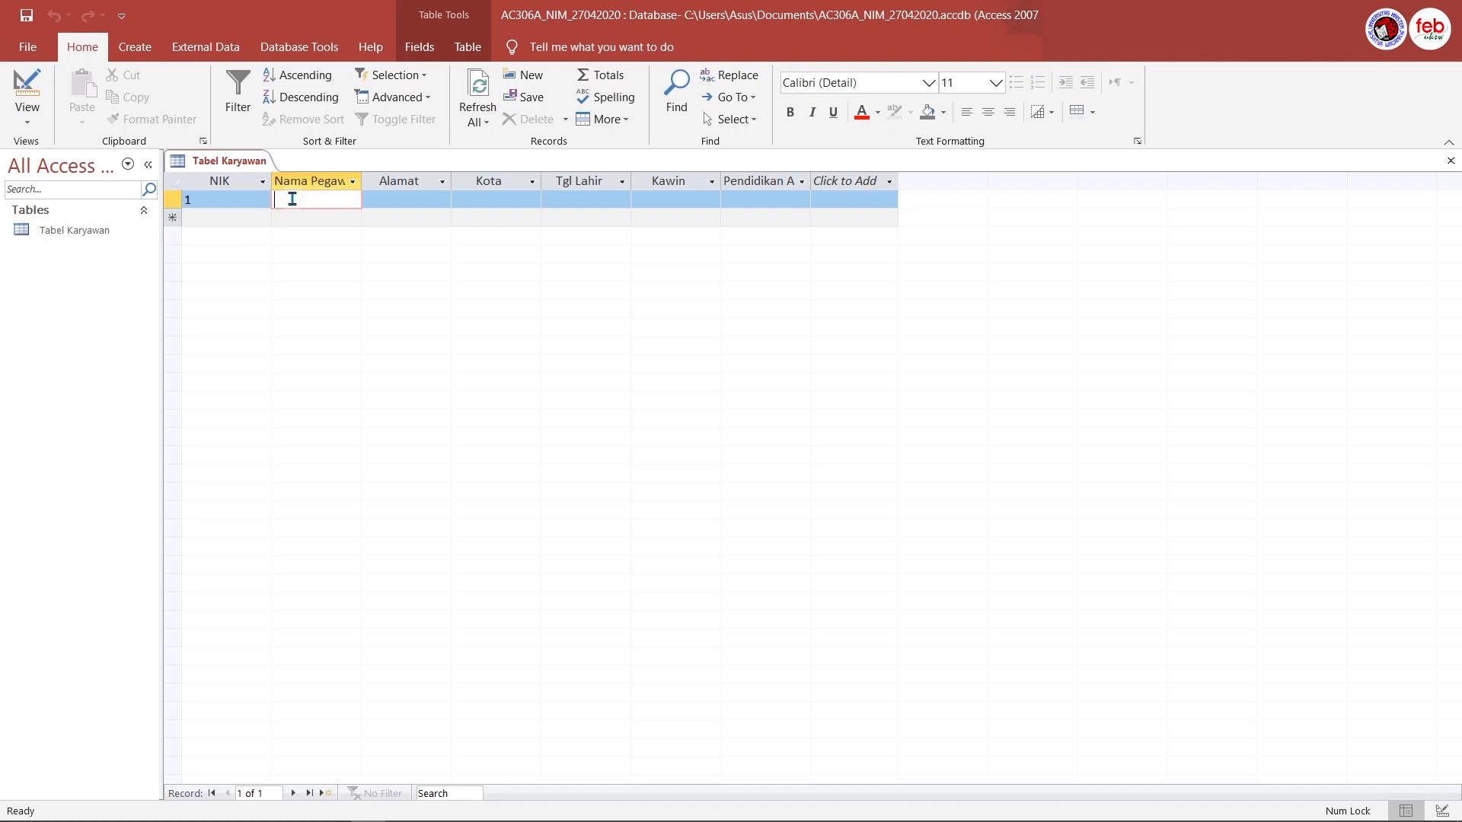
pyautogui.write('Ika')
pyautogui.press('Tab')
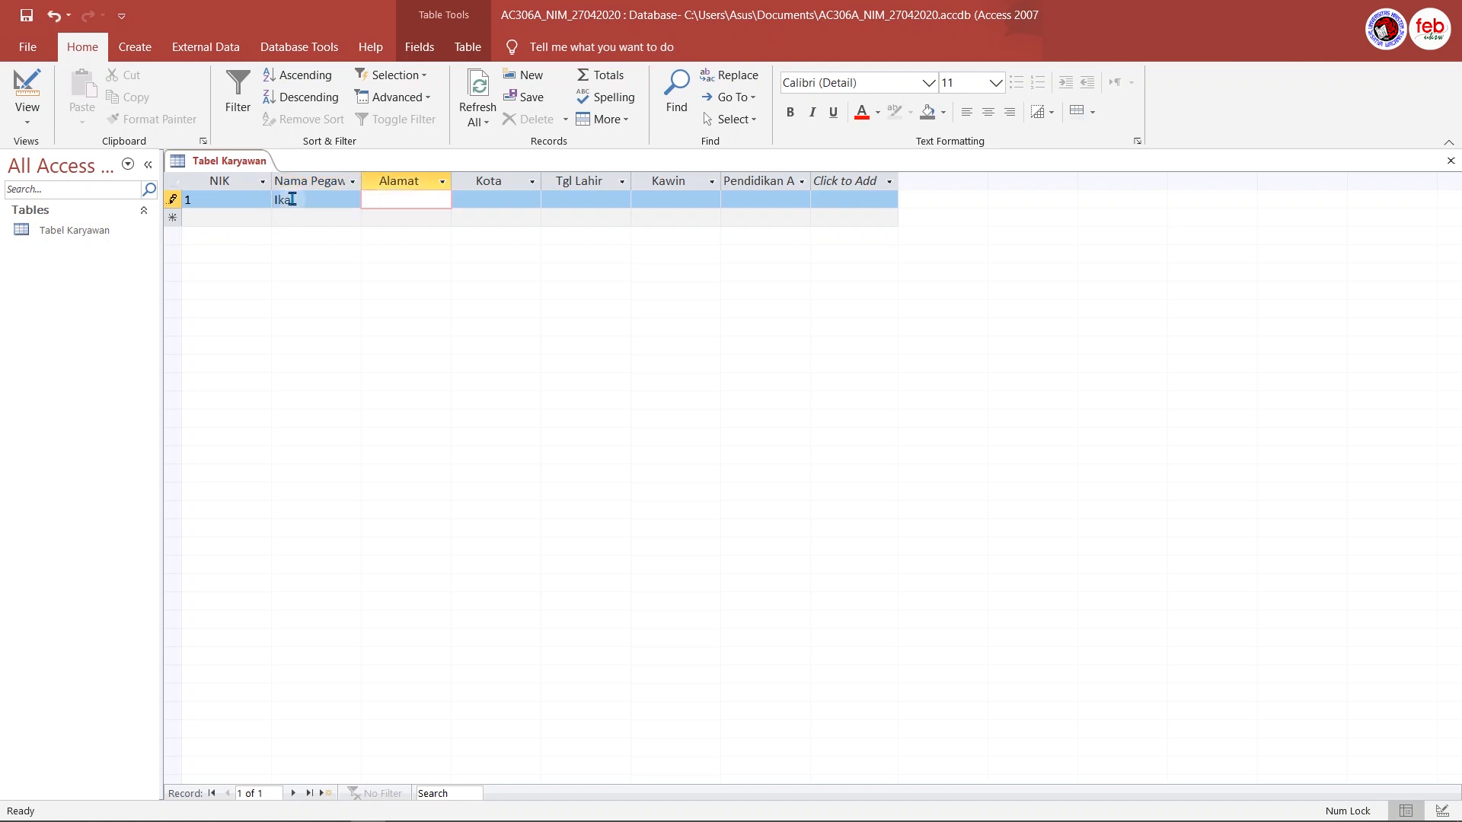
pyautogui.write('Jl. Diponego')
pyautogui.write('ro 52')
pyautogui.write('-60')
# Enter the employee's city in Kota and the date of birth in Tgl Lahir for the first record
pyautogui.click(485, 197)
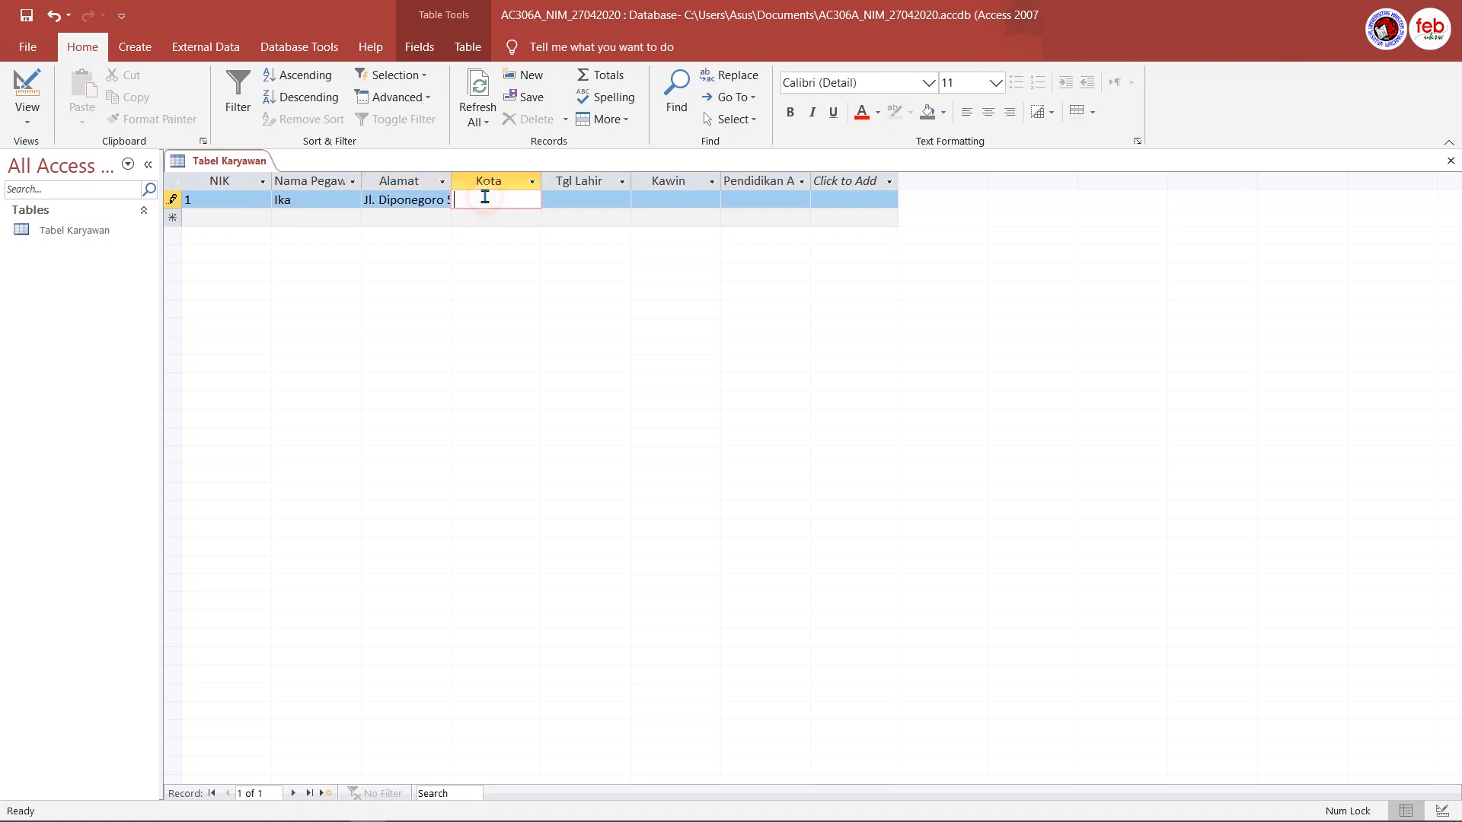
pyautogui.write('Salatiga')
pyautogui.click(607, 200)
pyautogui.write('12-04-1980')
pyautogui.press('Tab')
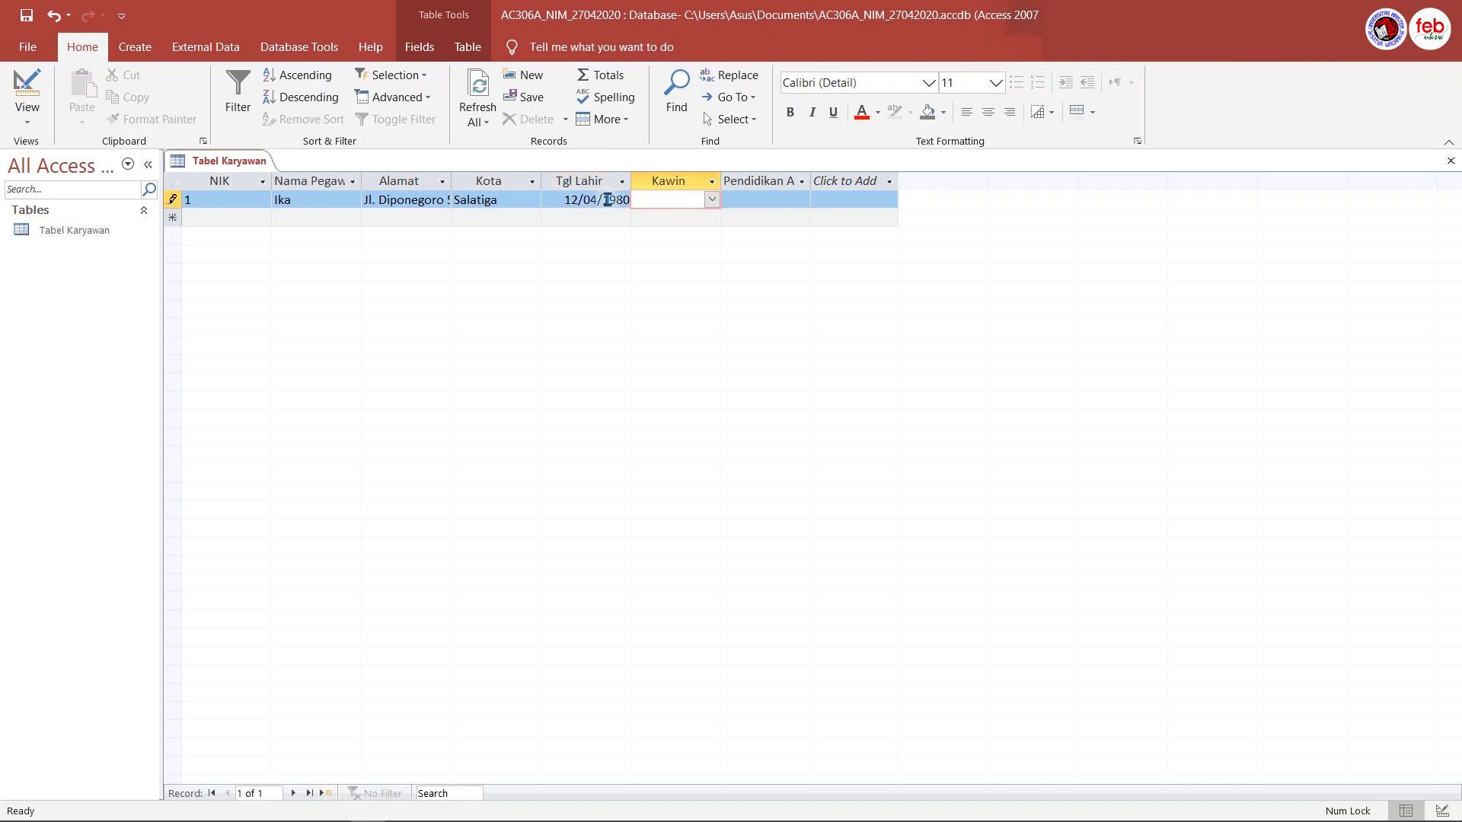
# Choose Kawin as the marital status and S1 as Pendidikan Akhir, completing the first record
pyautogui.click(712, 200)
pyautogui.click(716, 219)
pyautogui.click(803, 199)
pyautogui.click(803, 200)
pyautogui.click(803, 199)
pyautogui.click(799, 267)
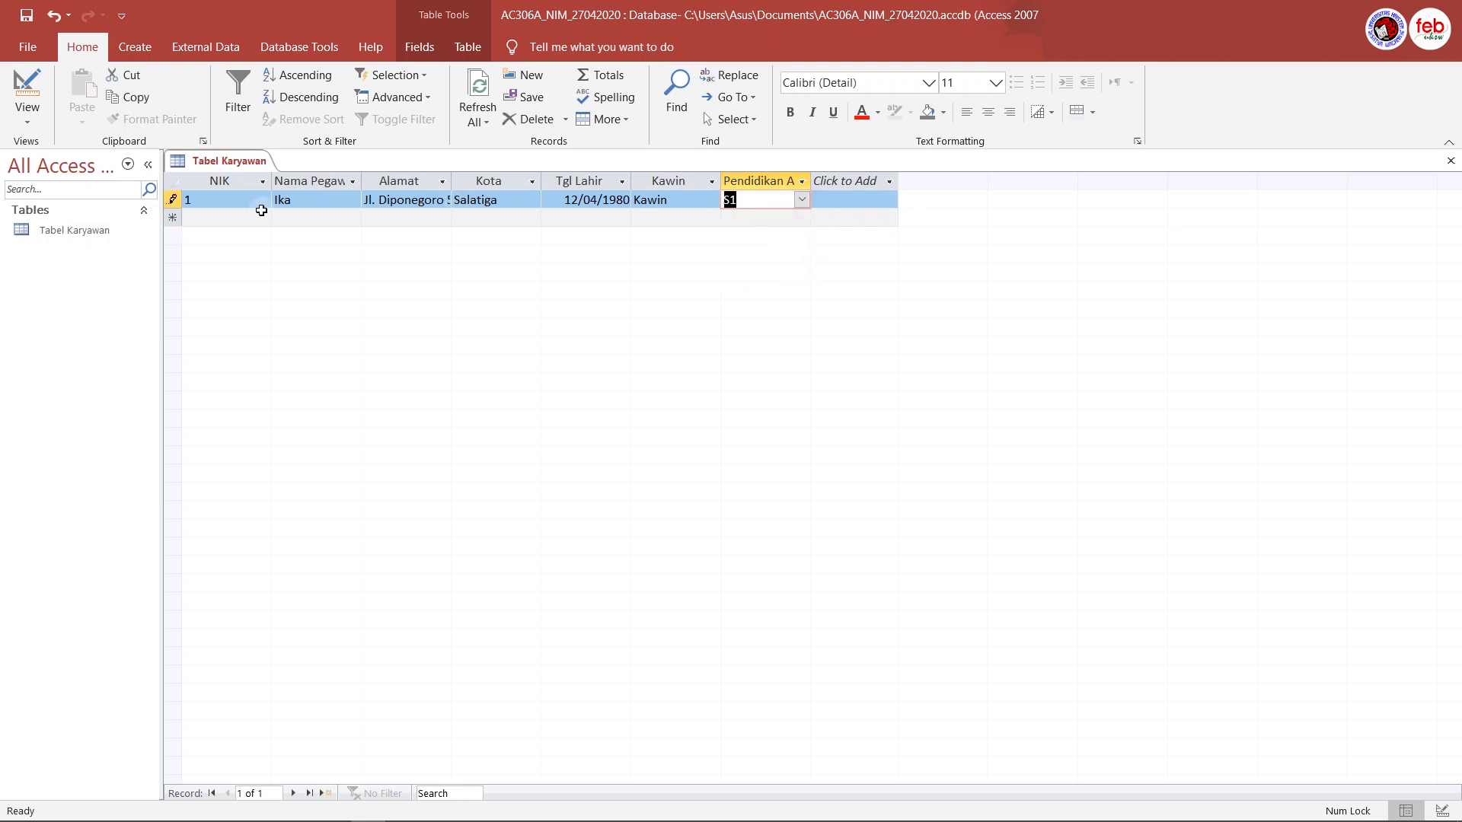
pyautogui.click(226, 218)
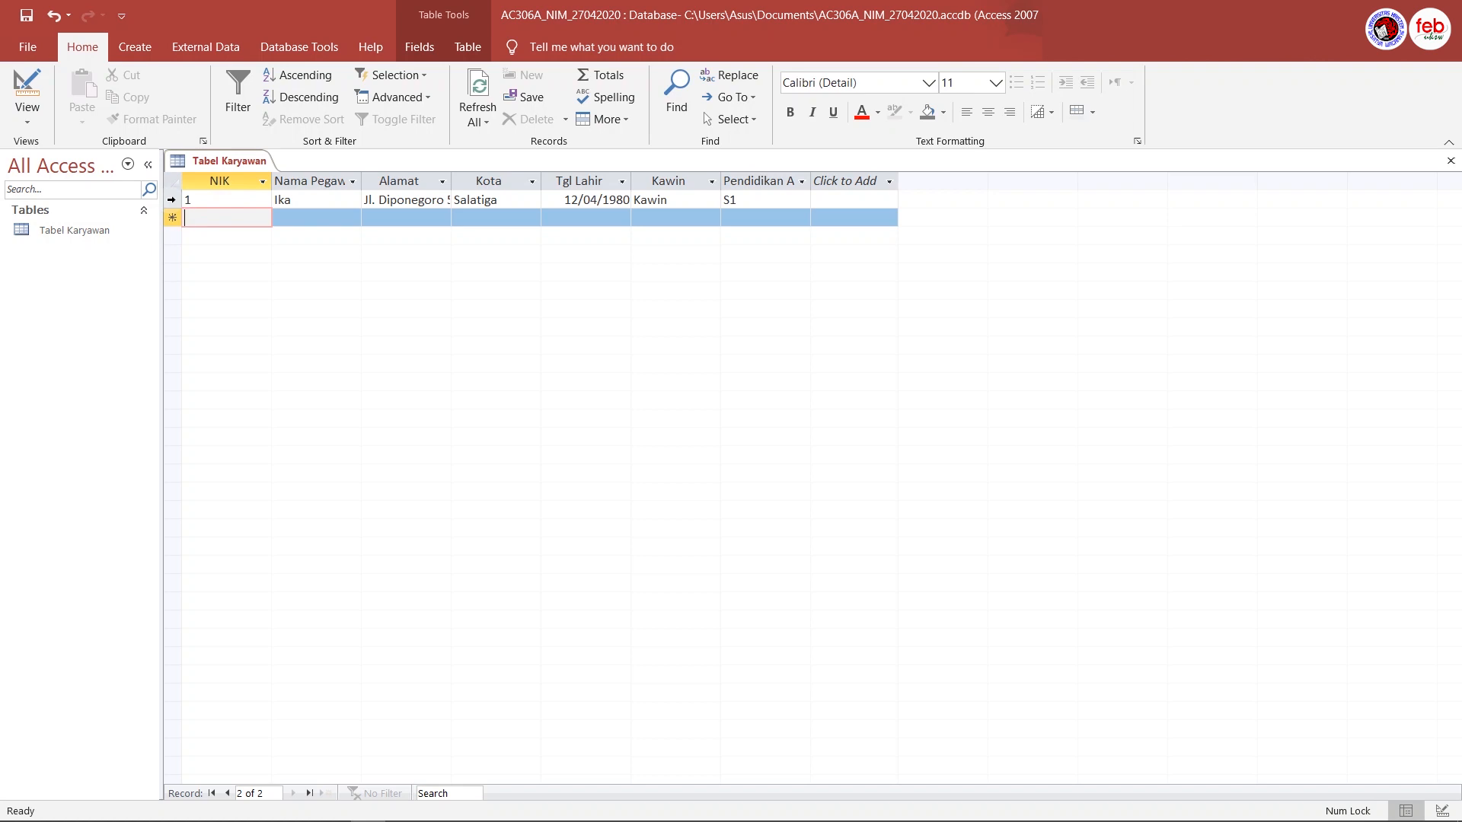
pyautogui.click(172, 199)
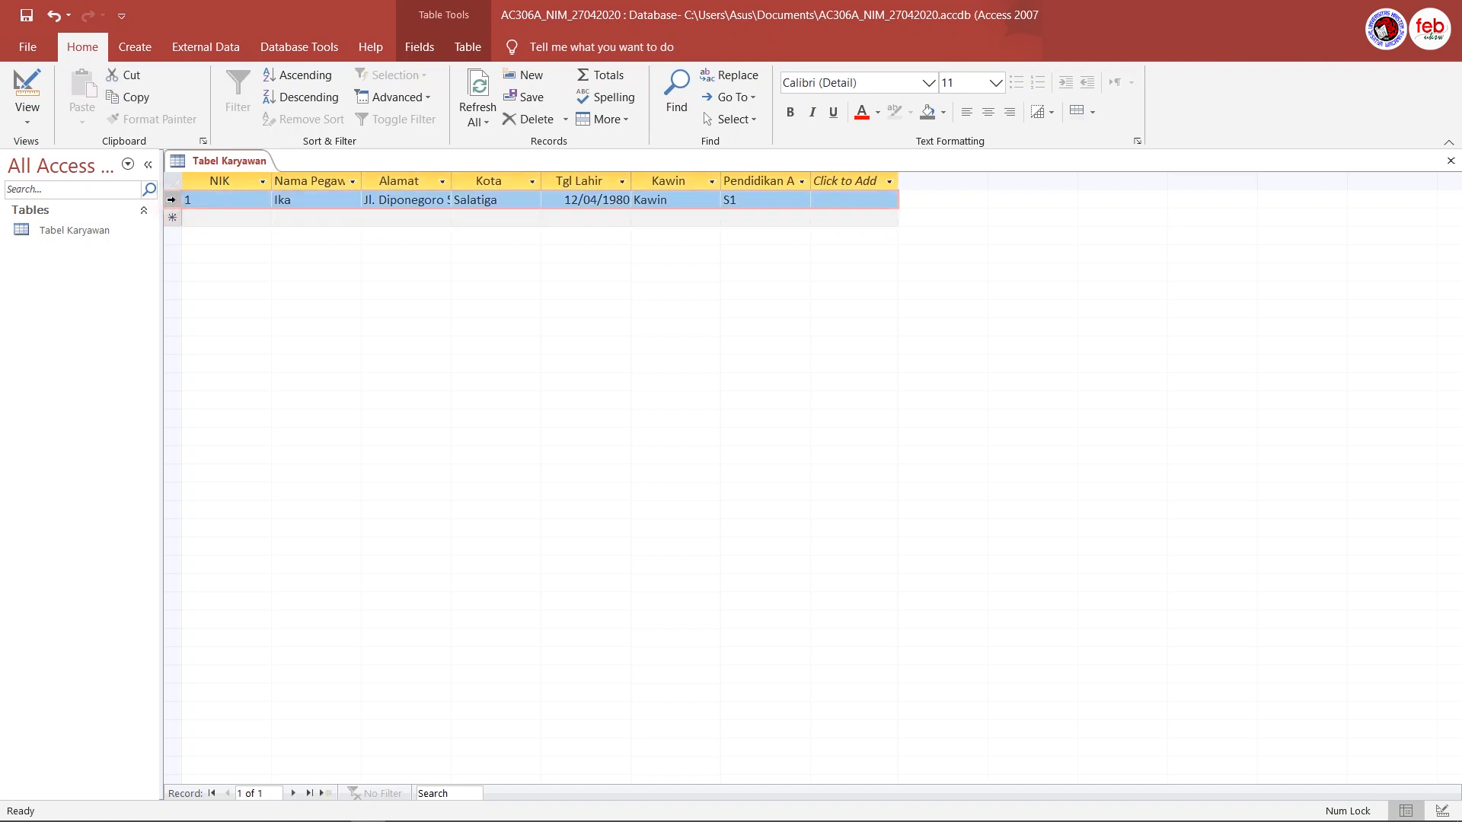
pyautogui.rightClick(172, 202)
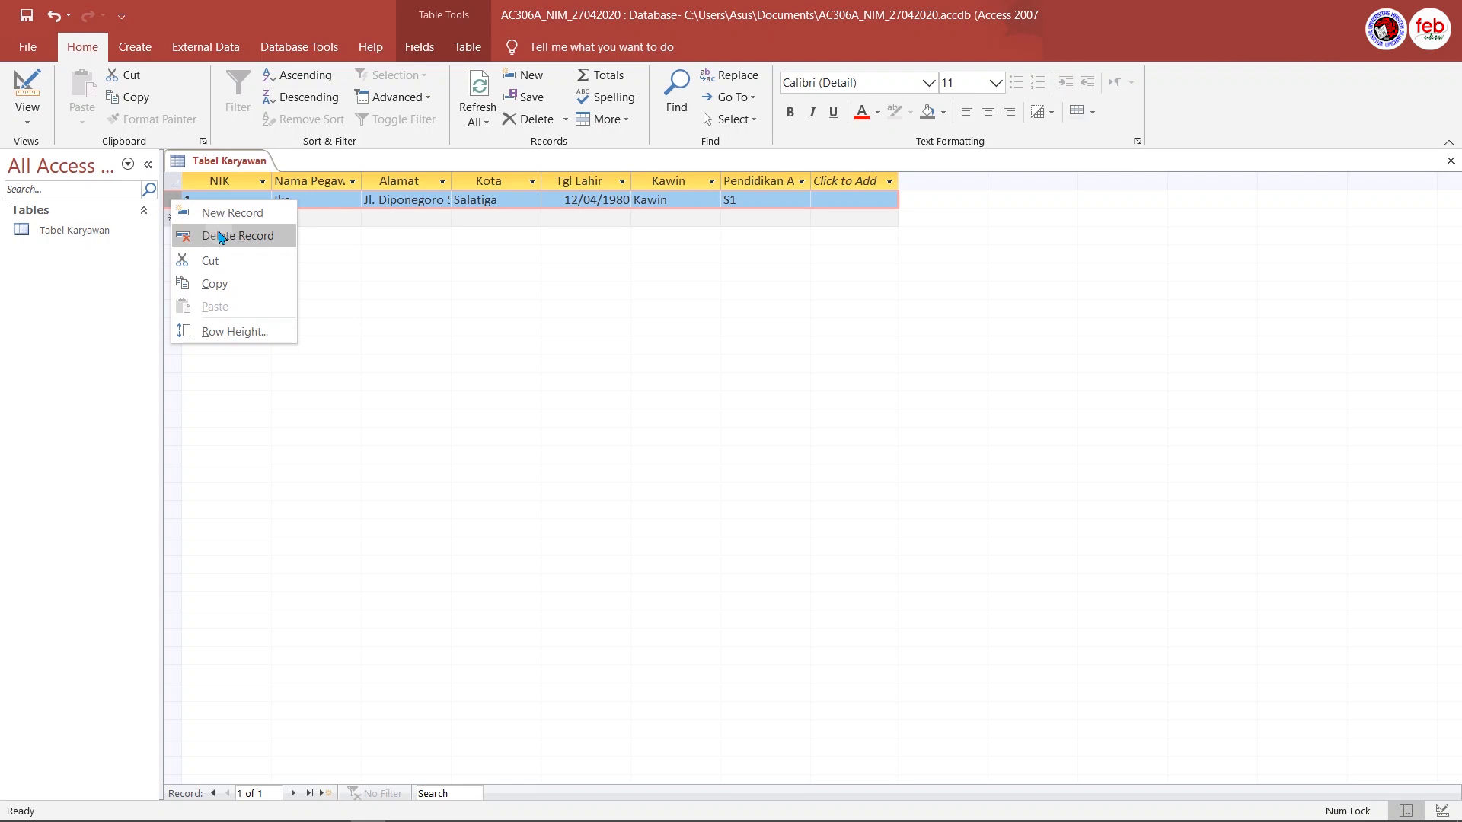
pyautogui.click(368, 274)
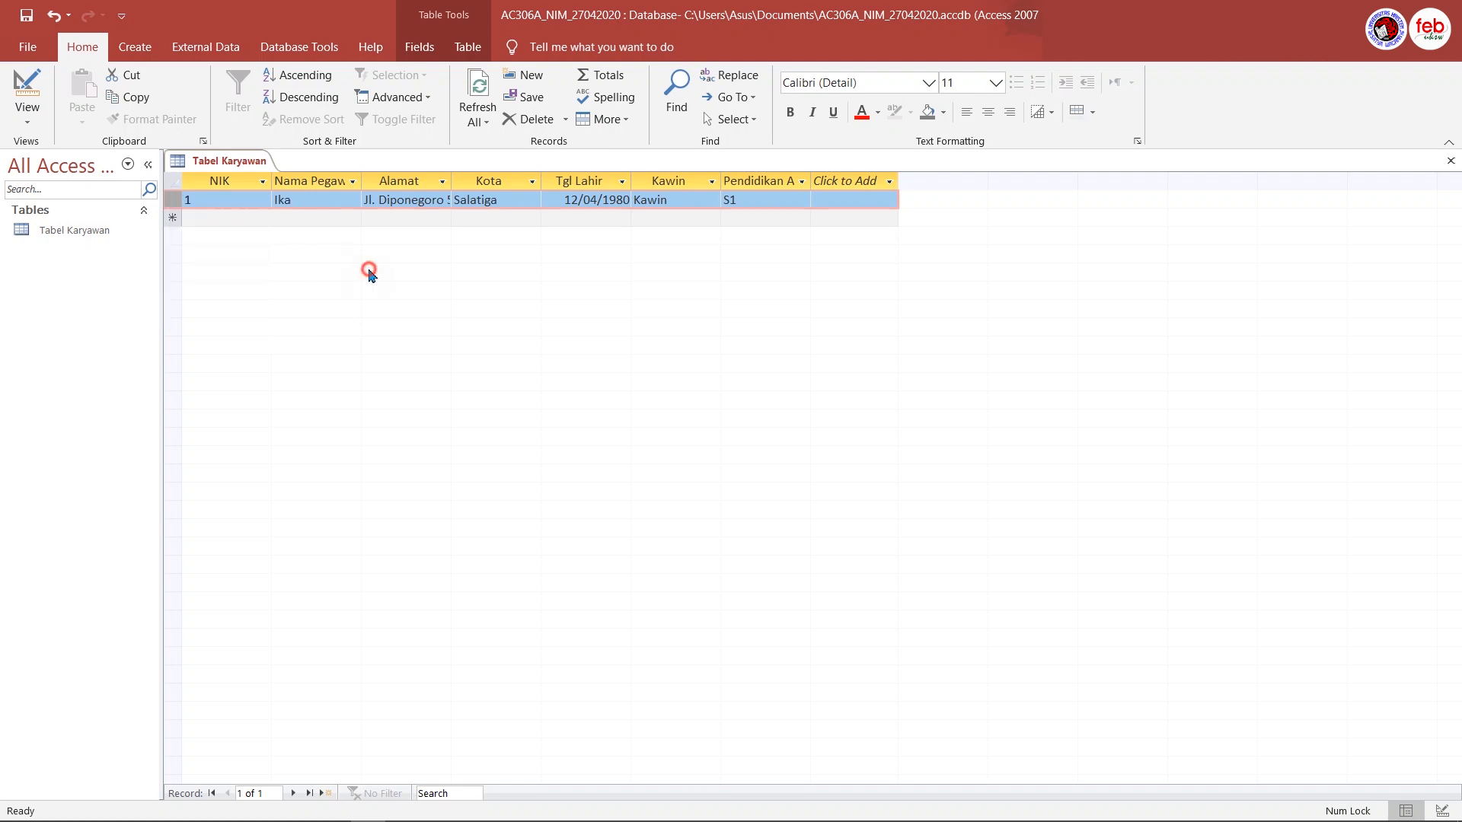
# Close Tabel Karyawan and duplicate it with structure and data as a new table named Tabel Karyawan 2
pyautogui.click(1442, 162)
pyautogui.click(90, 236)
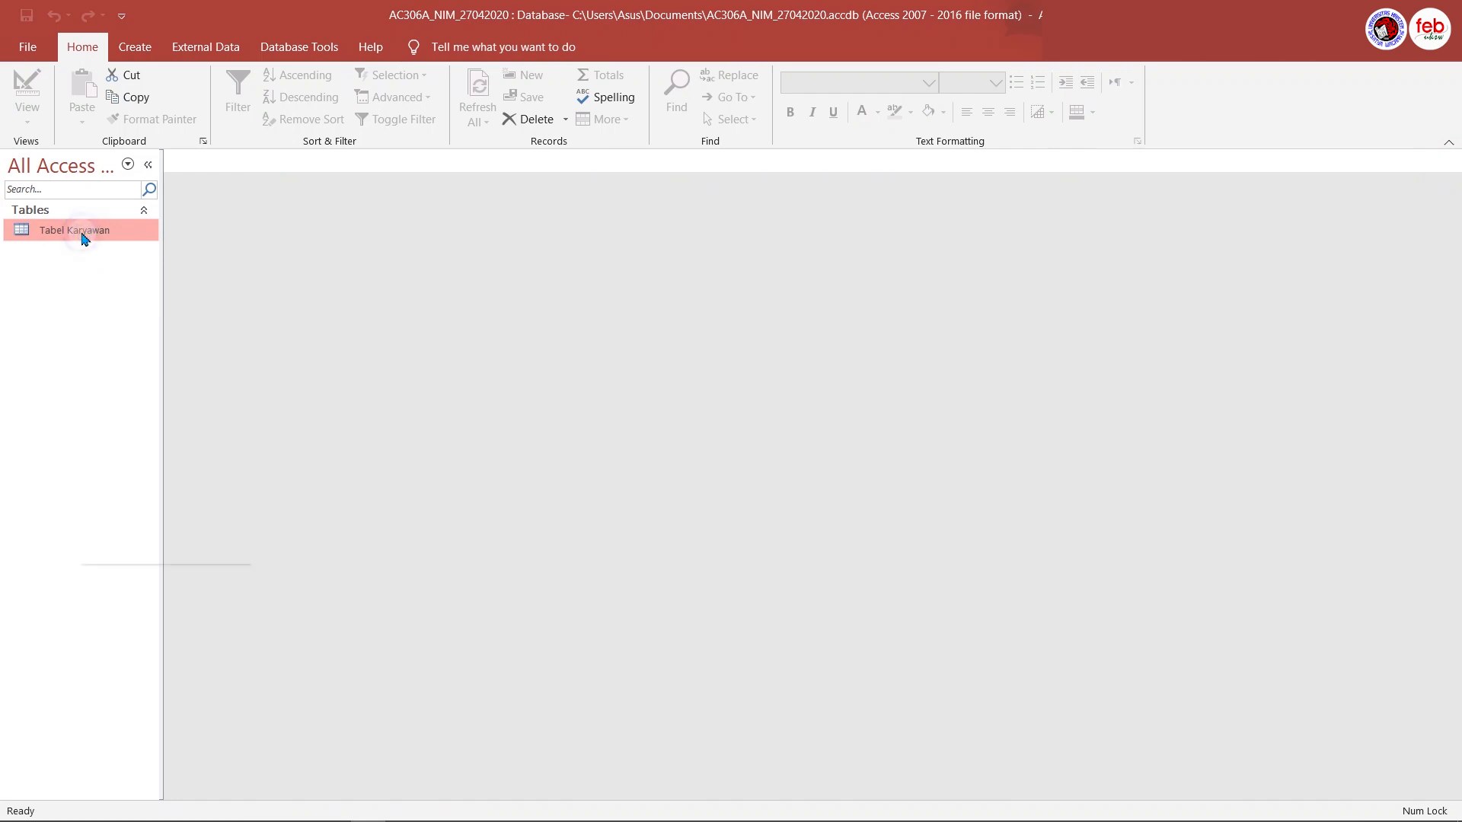
pyautogui.rightClick(86, 238)
pyautogui.click(160, 436)
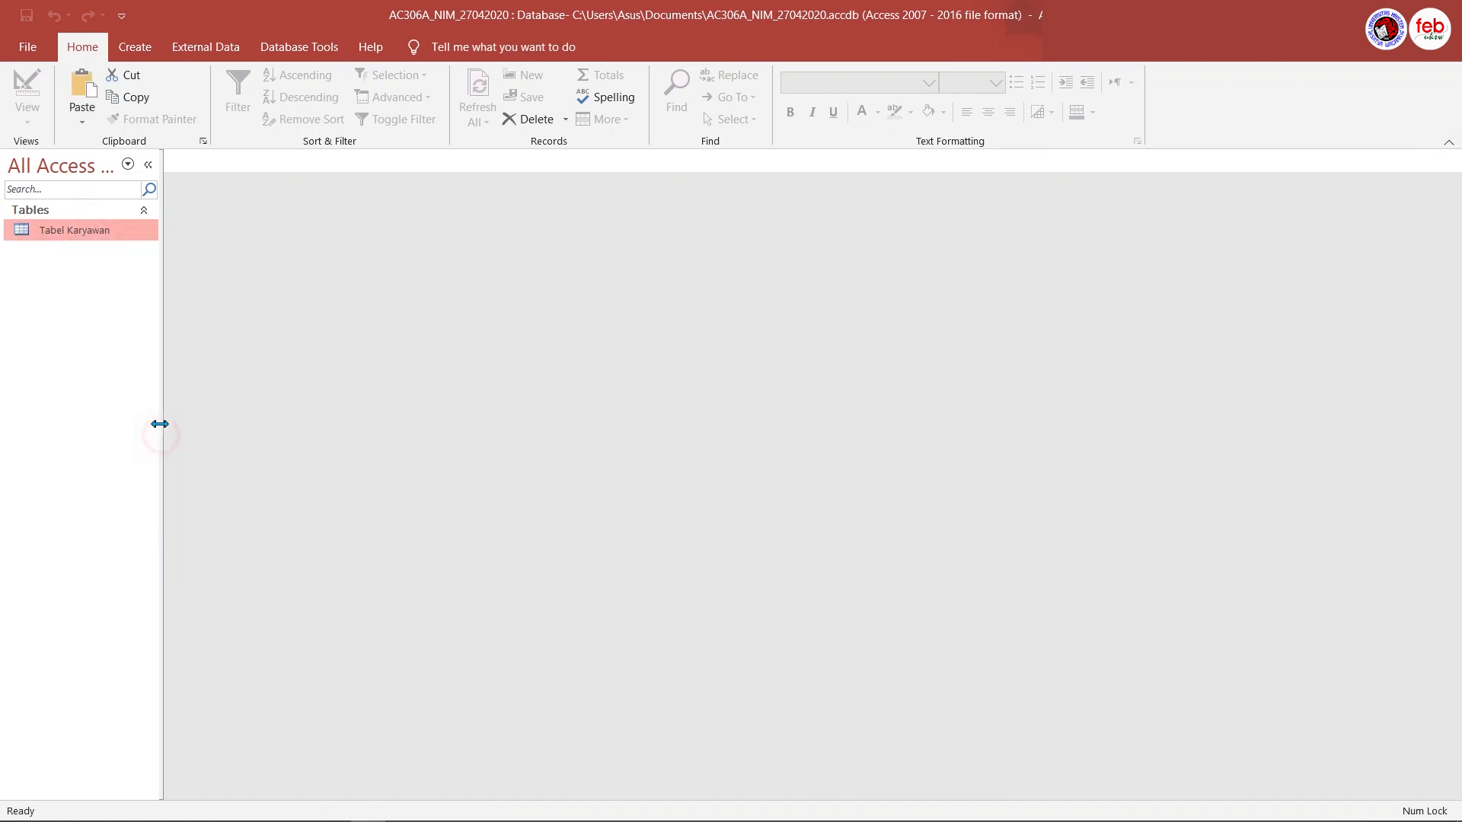
pyautogui.rightClick(76, 320)
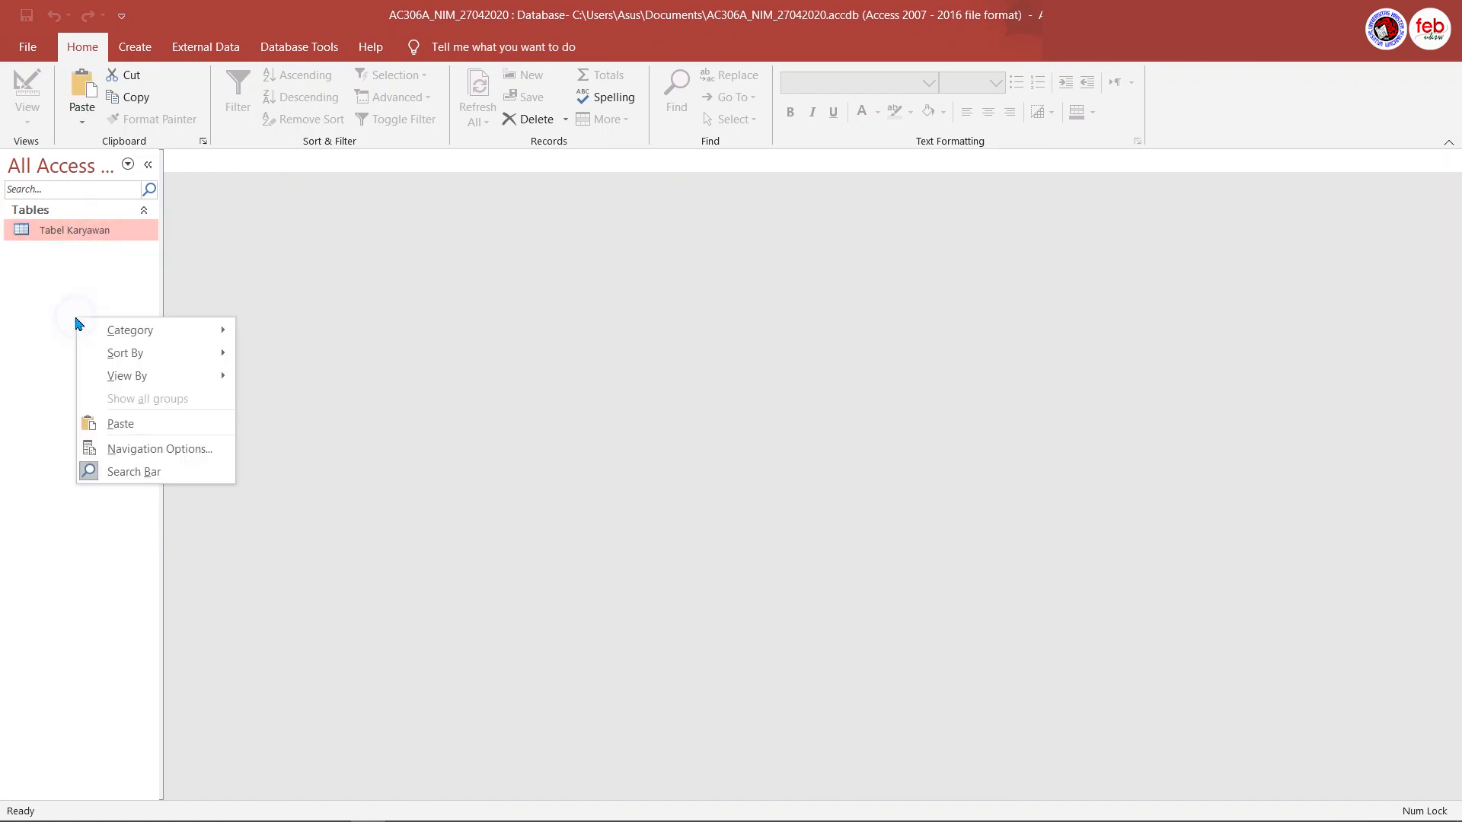
pyautogui.click(141, 423)
pyautogui.click(736, 272)
pyautogui.doubleClick(735, 272)
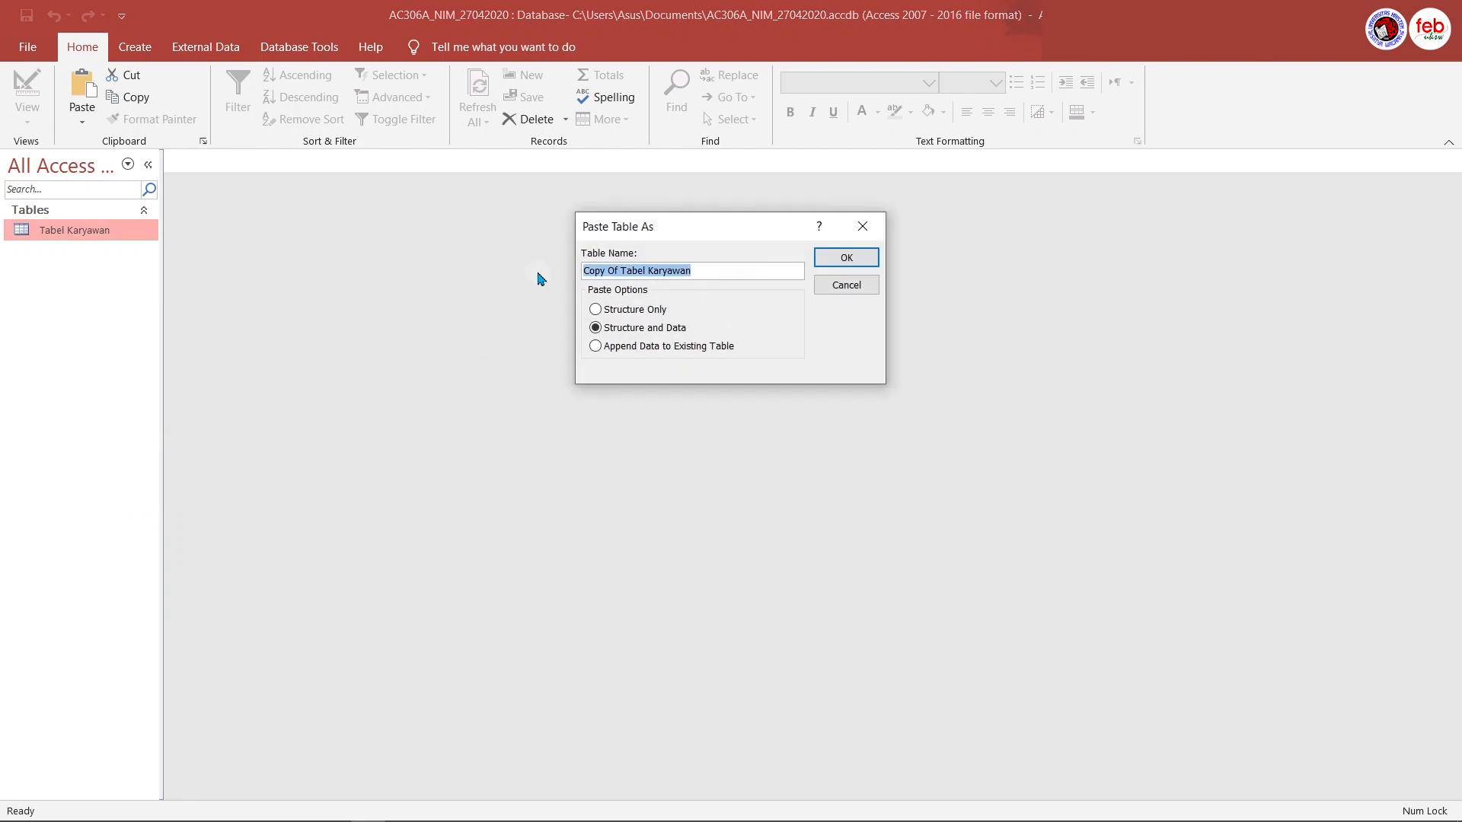
pyautogui.write('Tabel Karyawan 2')
pyautogui.press('Return')
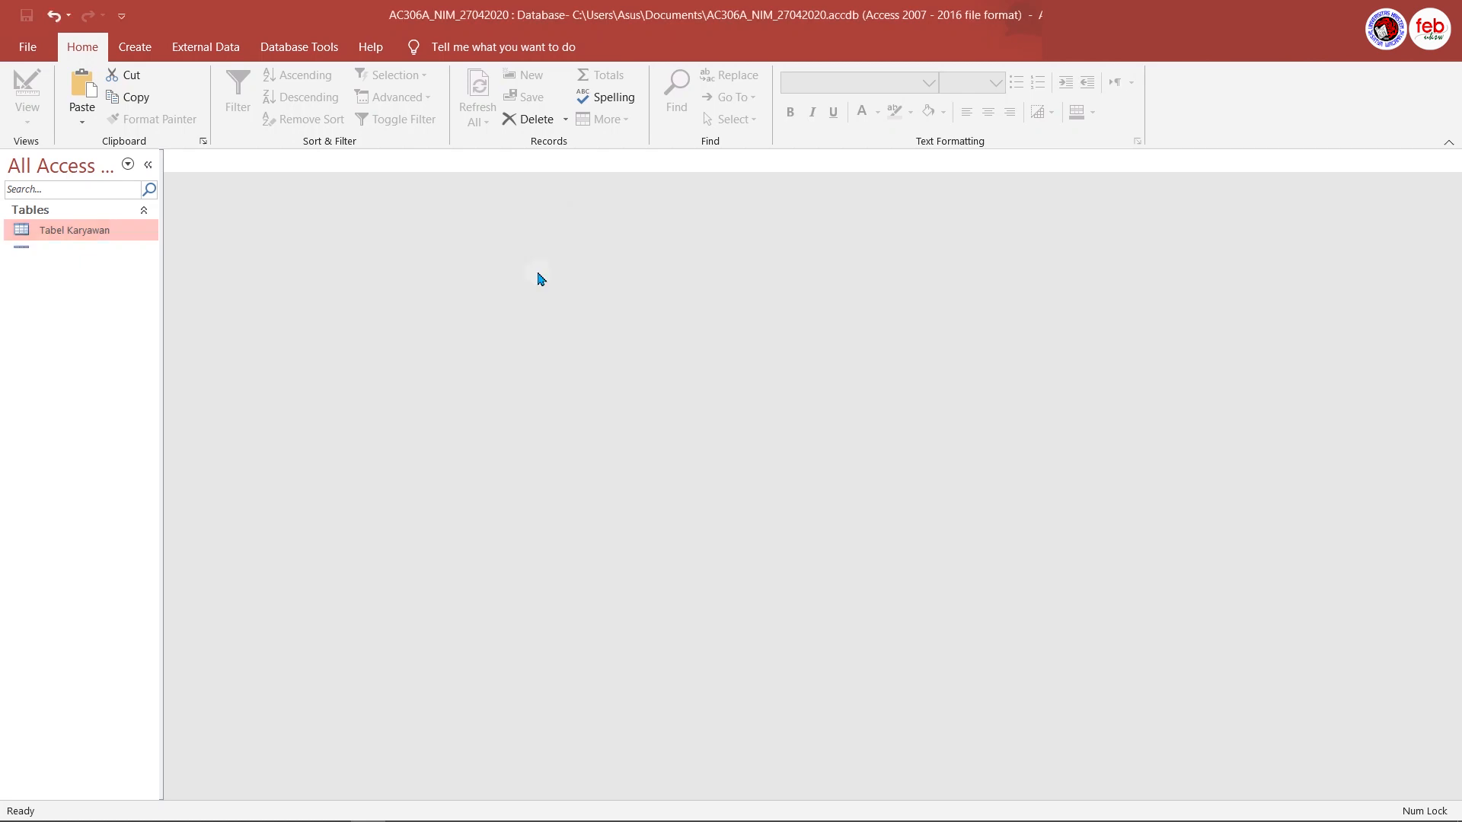
# Open Tabel Karyawan 2 and switch it to Design View
pyautogui.doubleClick(89, 256)
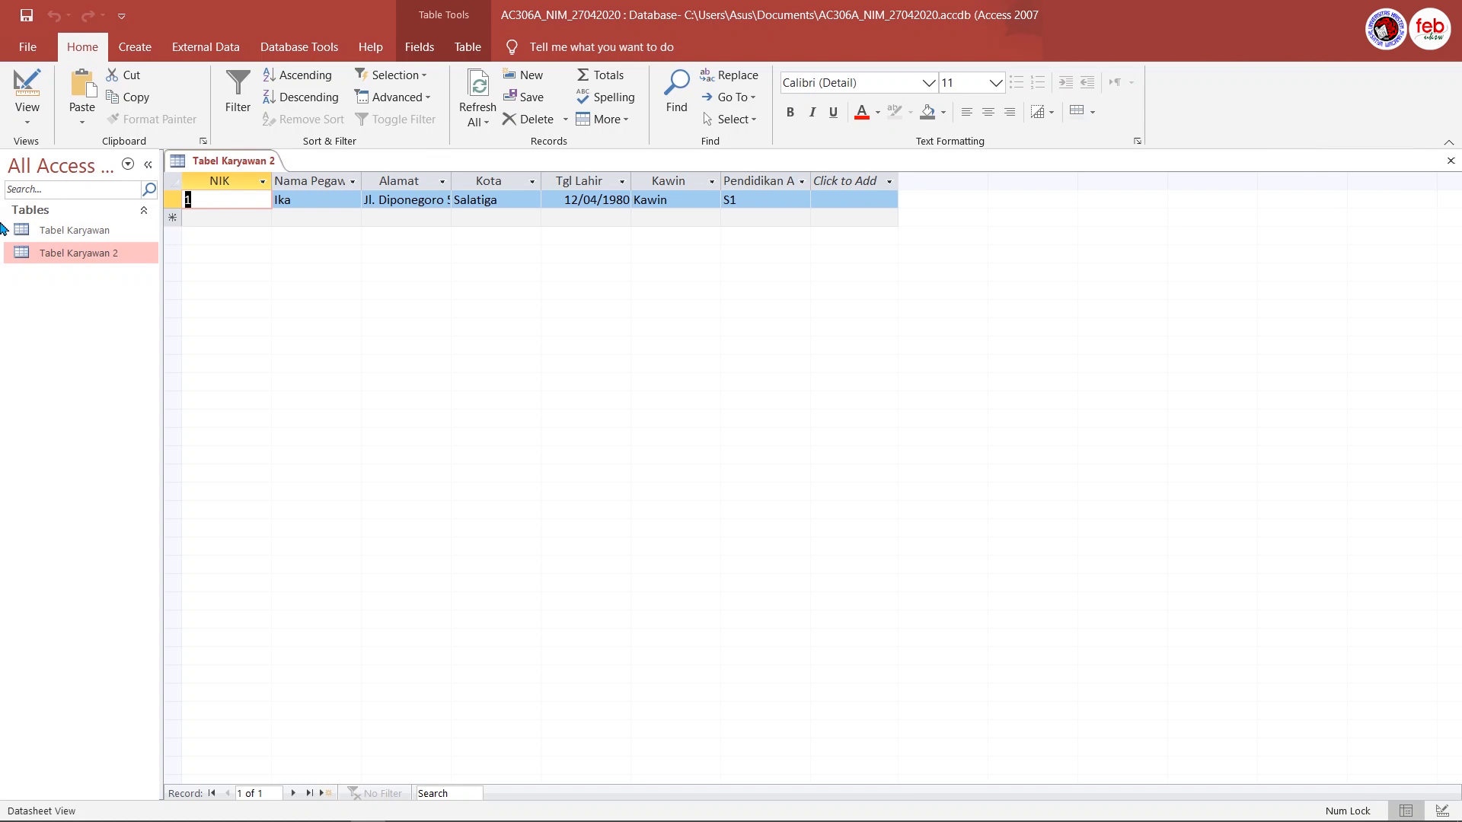
pyautogui.click(50, 231)
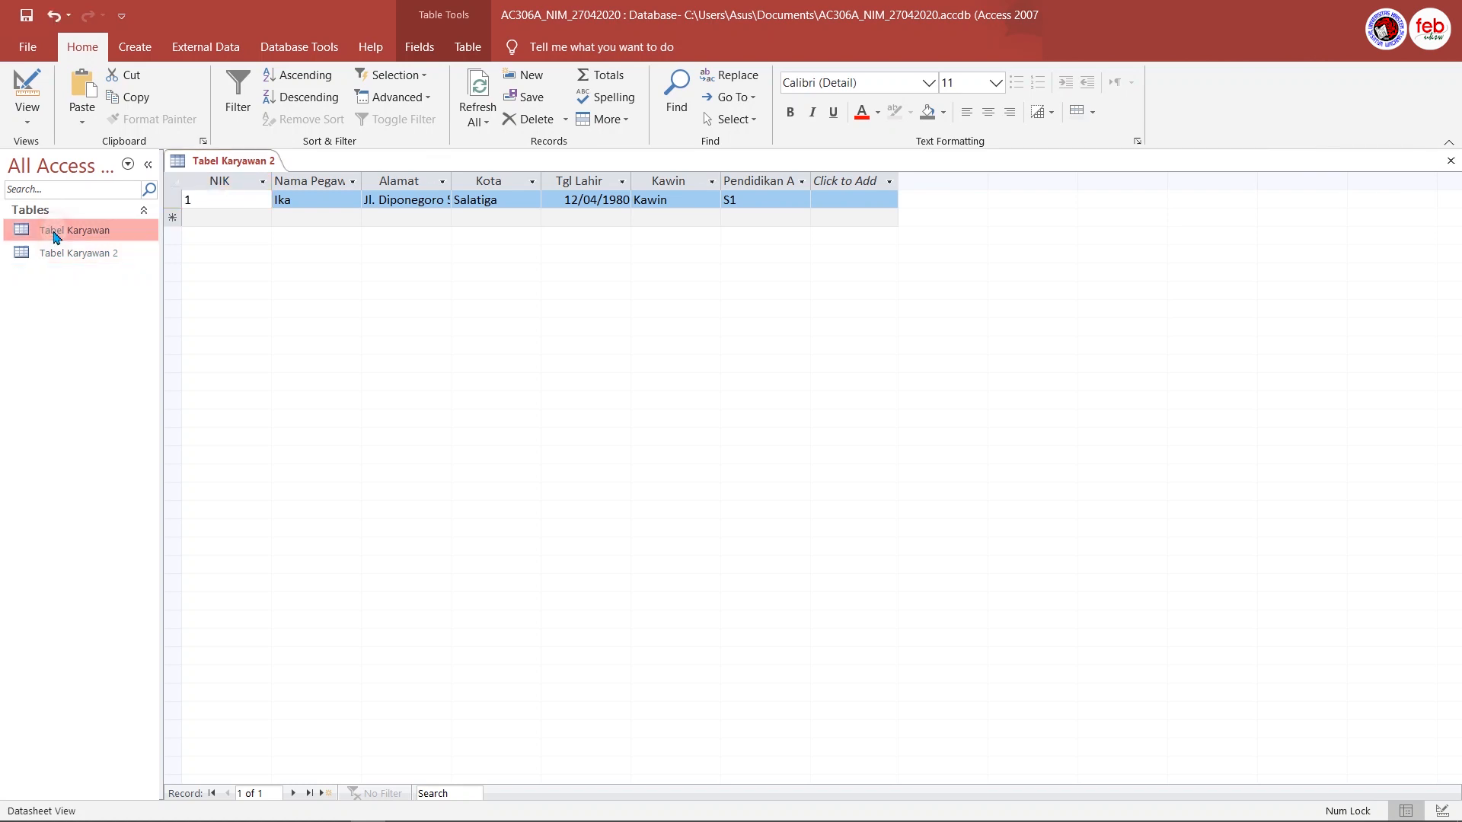
pyautogui.click(27, 114)
pyautogui.click(62, 198)
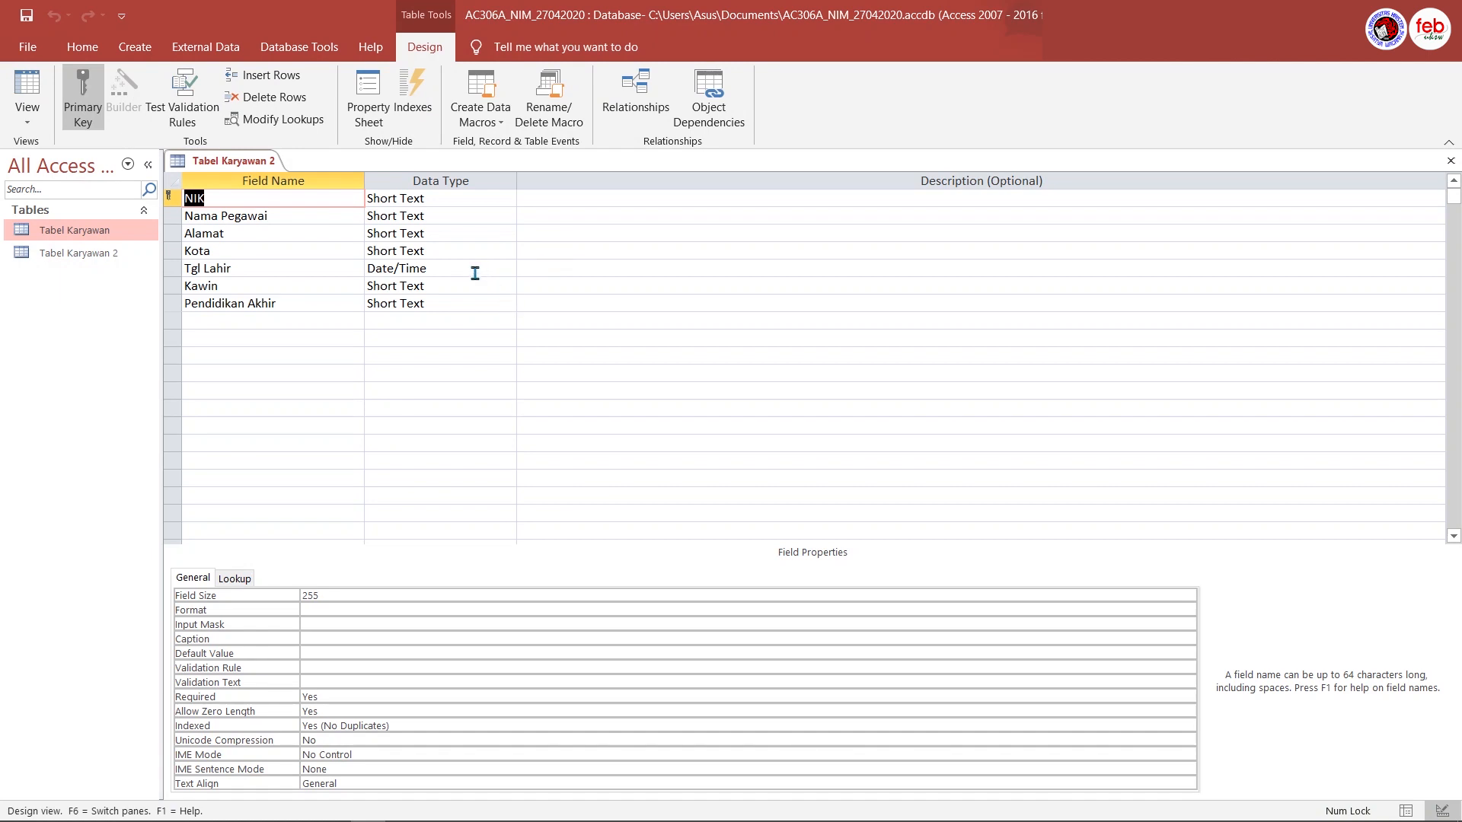
# Set the NIK field's size to 6 and its input mask to 999LLL
pyautogui.click(453, 198)
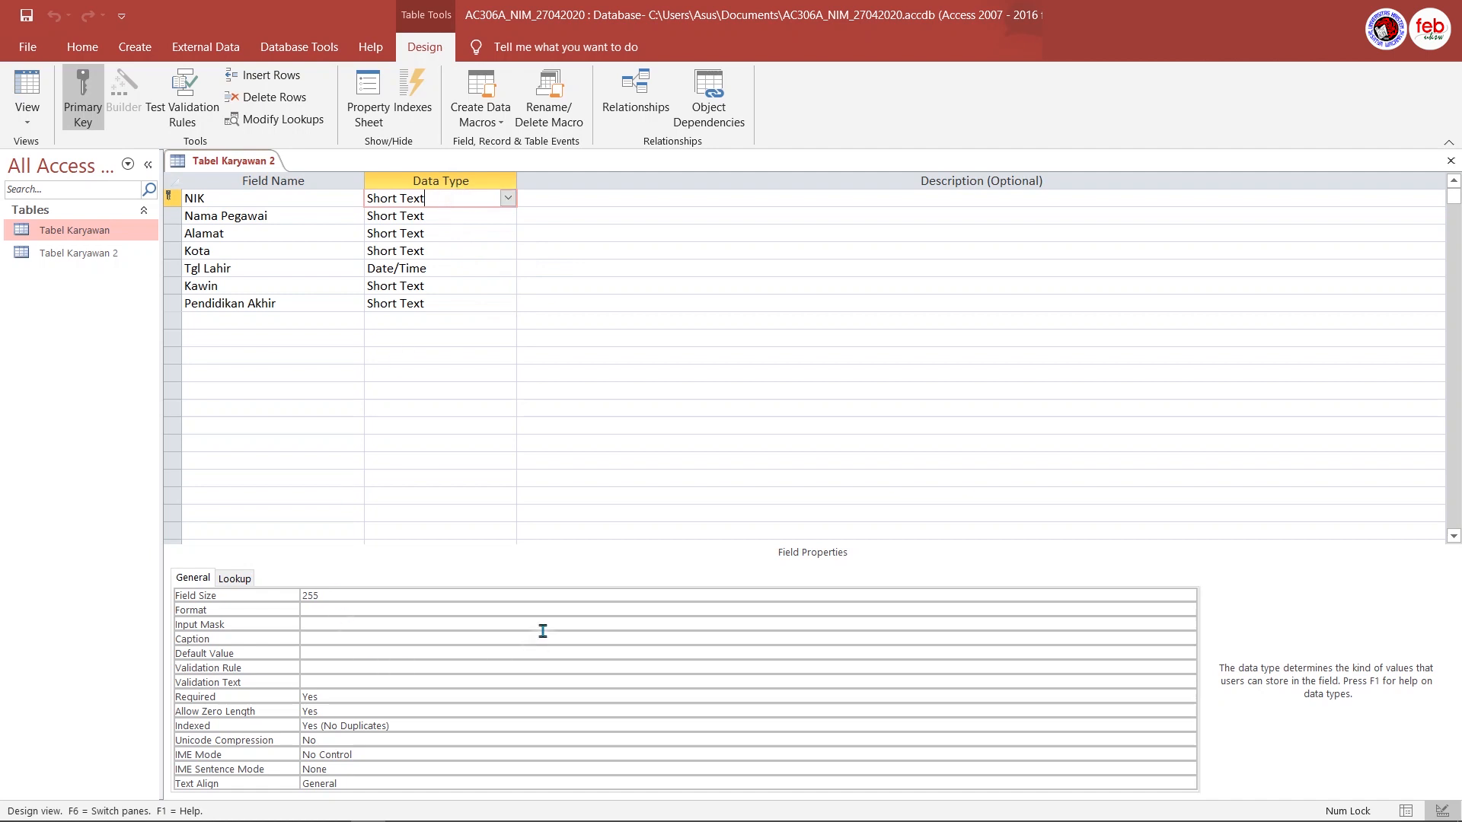
pyautogui.click(341, 601)
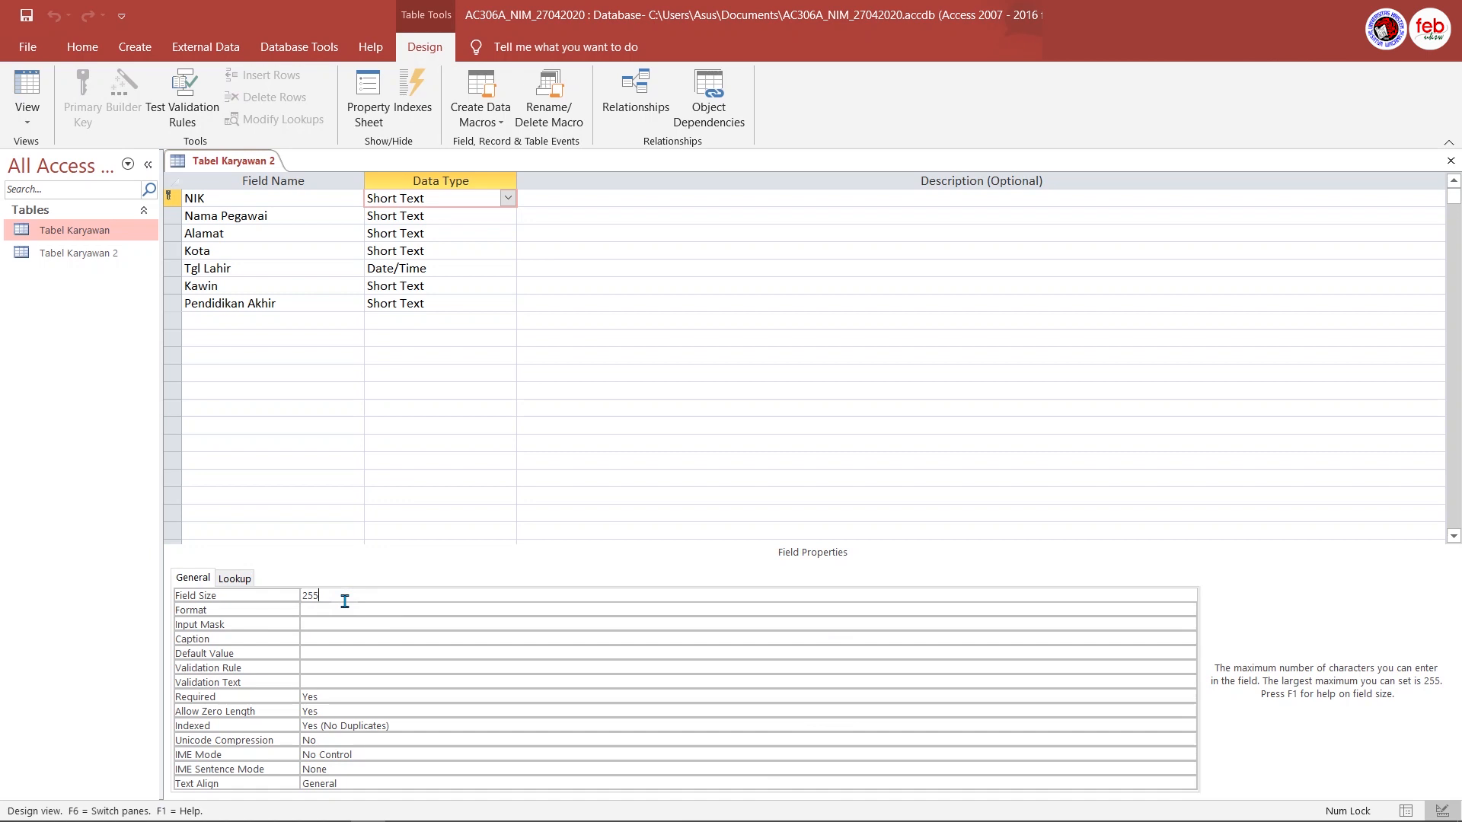
pyautogui.press('BackSpace')
pyautogui.press('BackSpace')
pyautogui.press('BackSpace')
pyautogui.write('6')
pyautogui.click(350, 625)
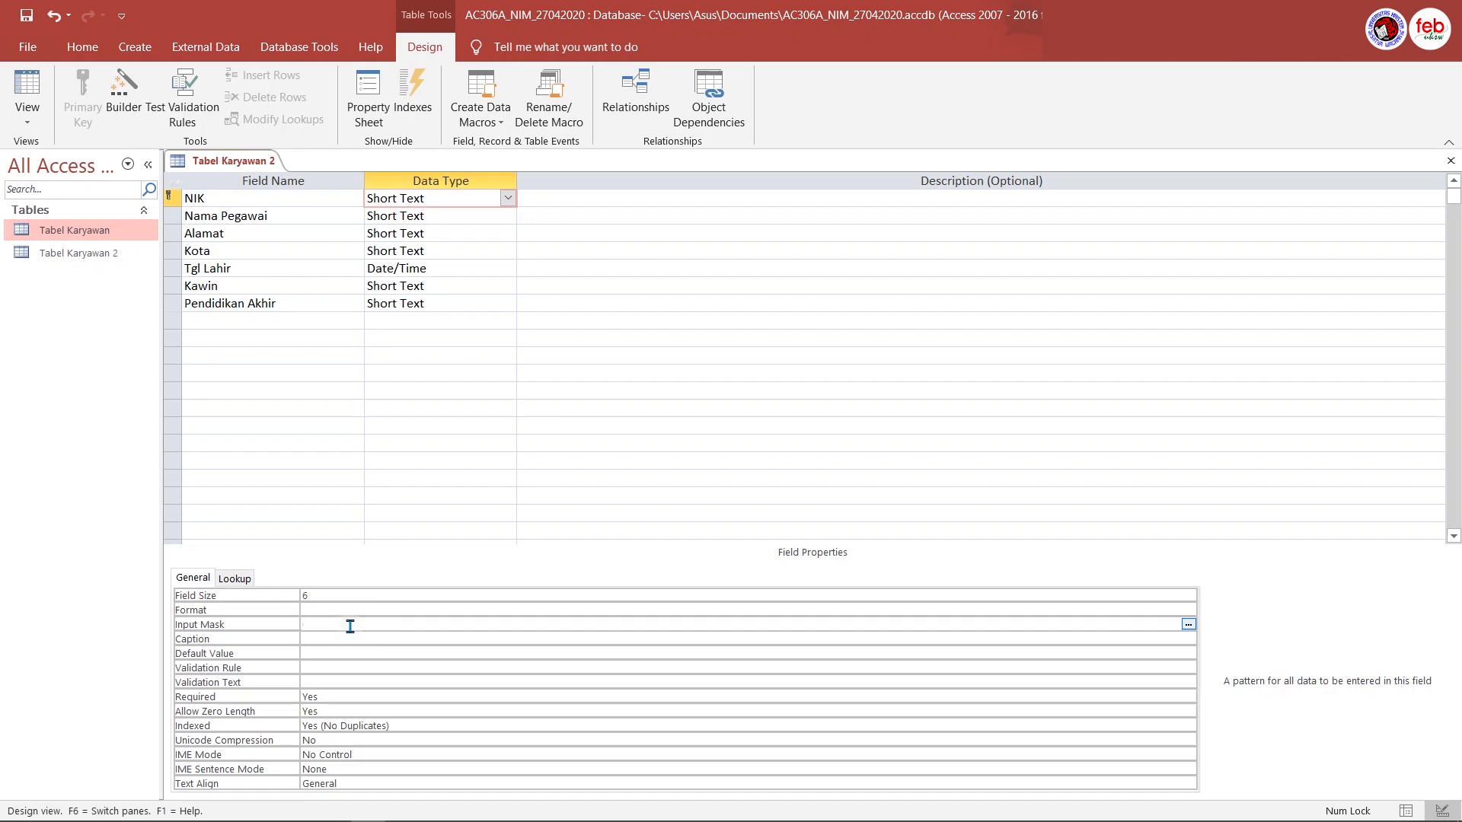
pyautogui.write('999LLL')
# Start a validation rule for the NIK field in the Expression Builder by inserting the built-in Right function
pyautogui.click(351, 669)
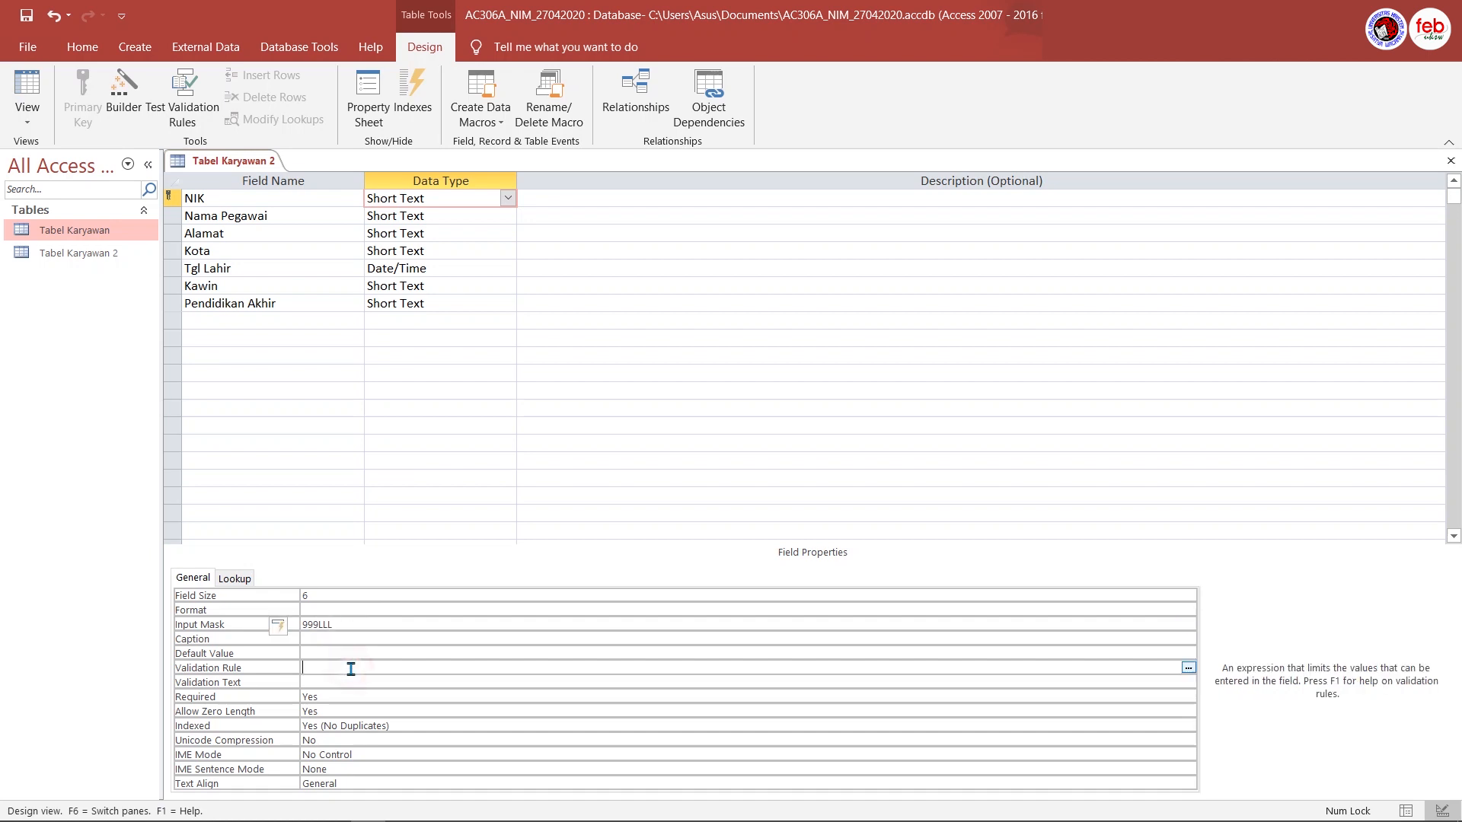
pyautogui.click(1189, 666)
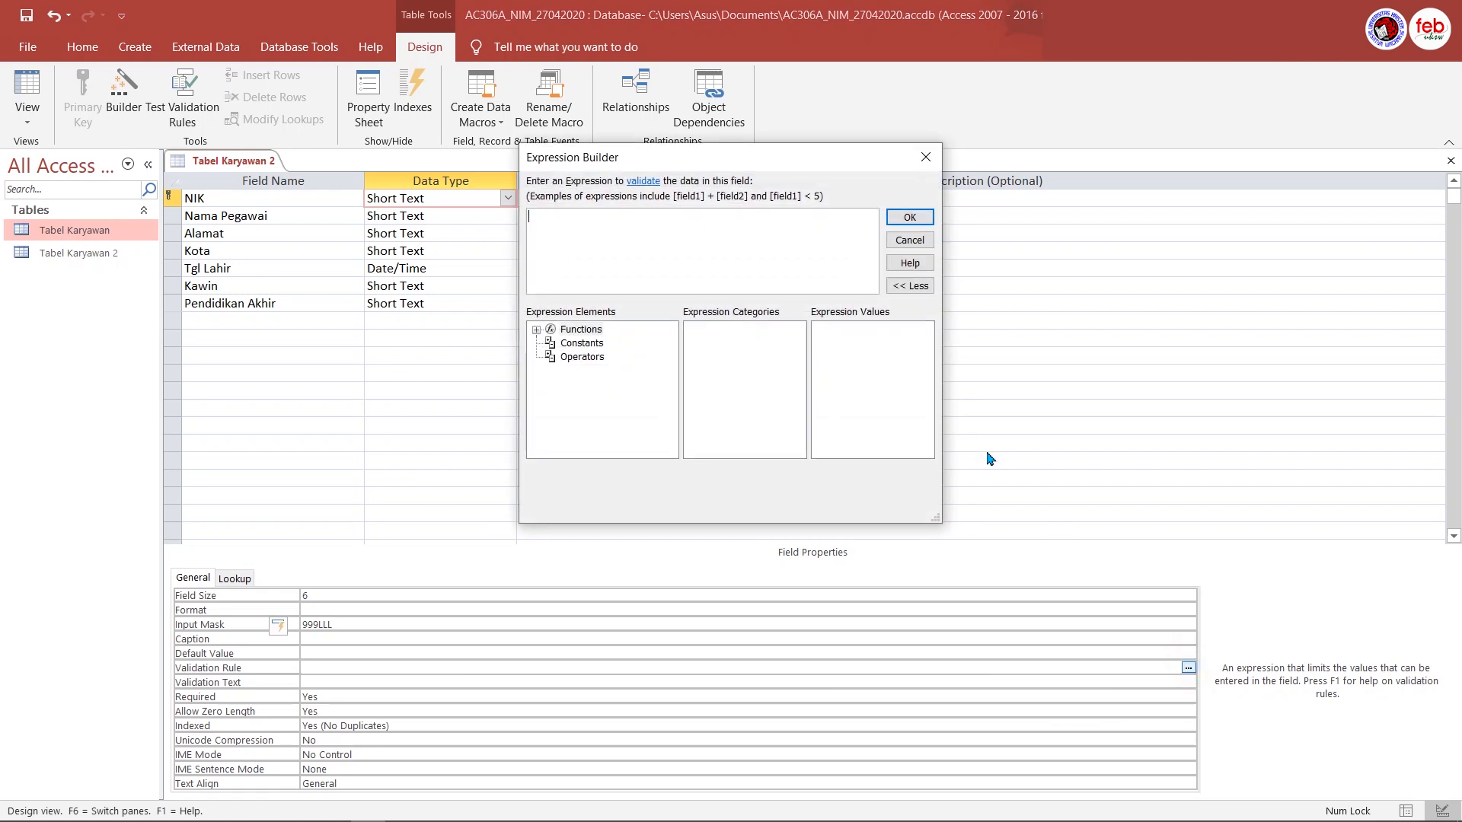
pyautogui.doubleClick(582, 331)
pyautogui.click(602, 344)
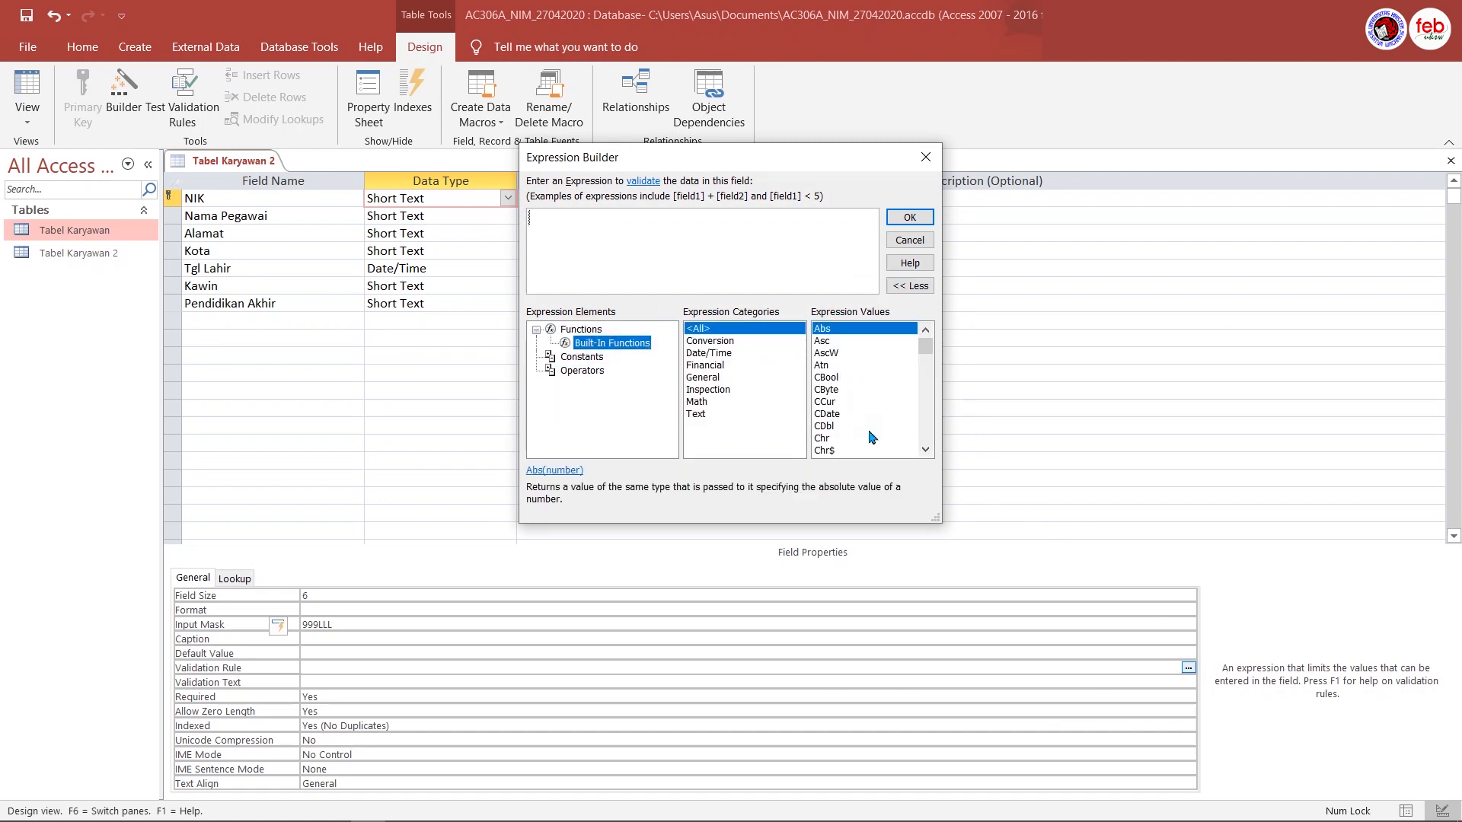
pyautogui.click(822, 426)
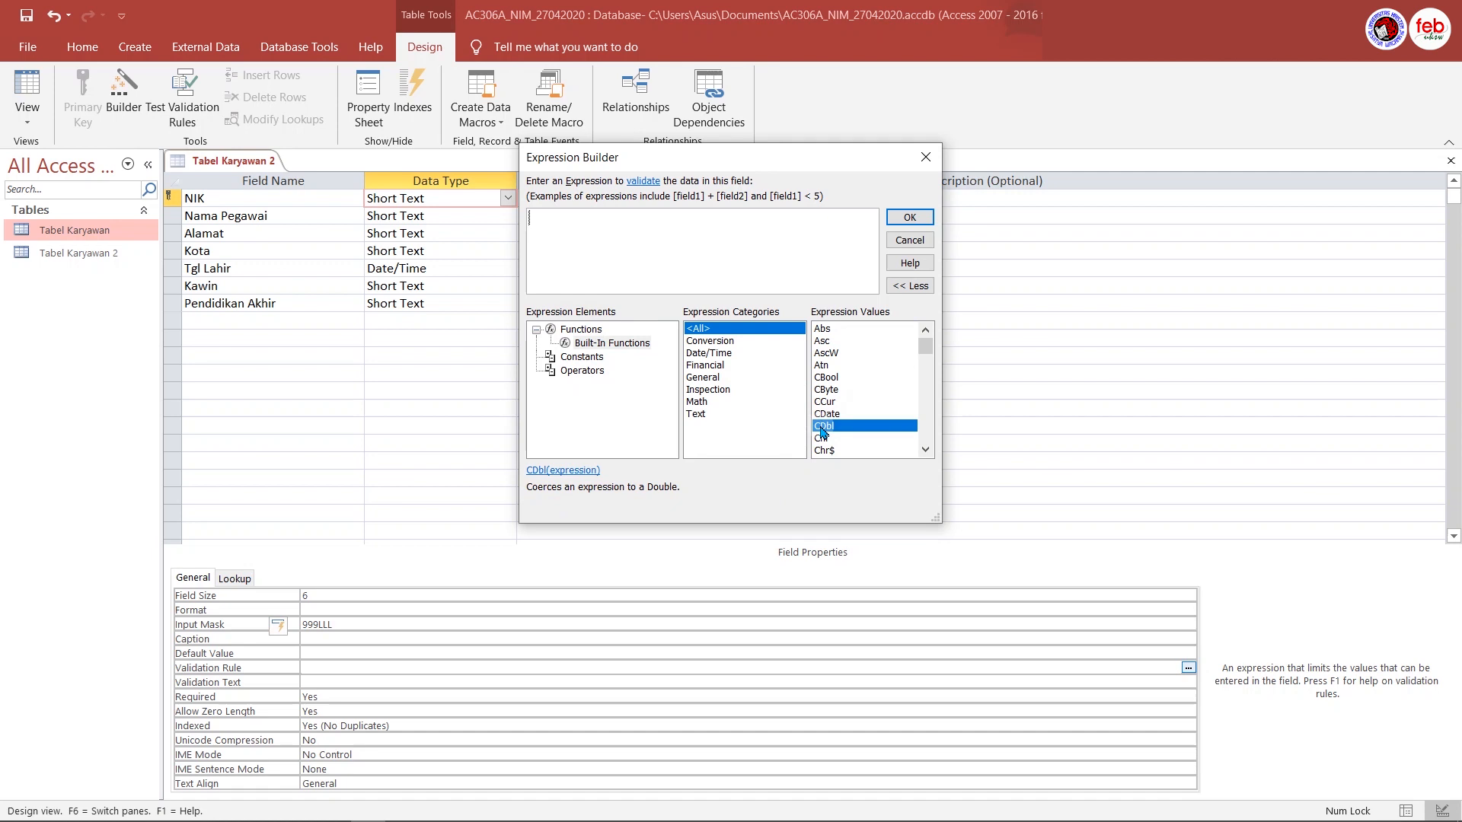
pyautogui.write('ri')
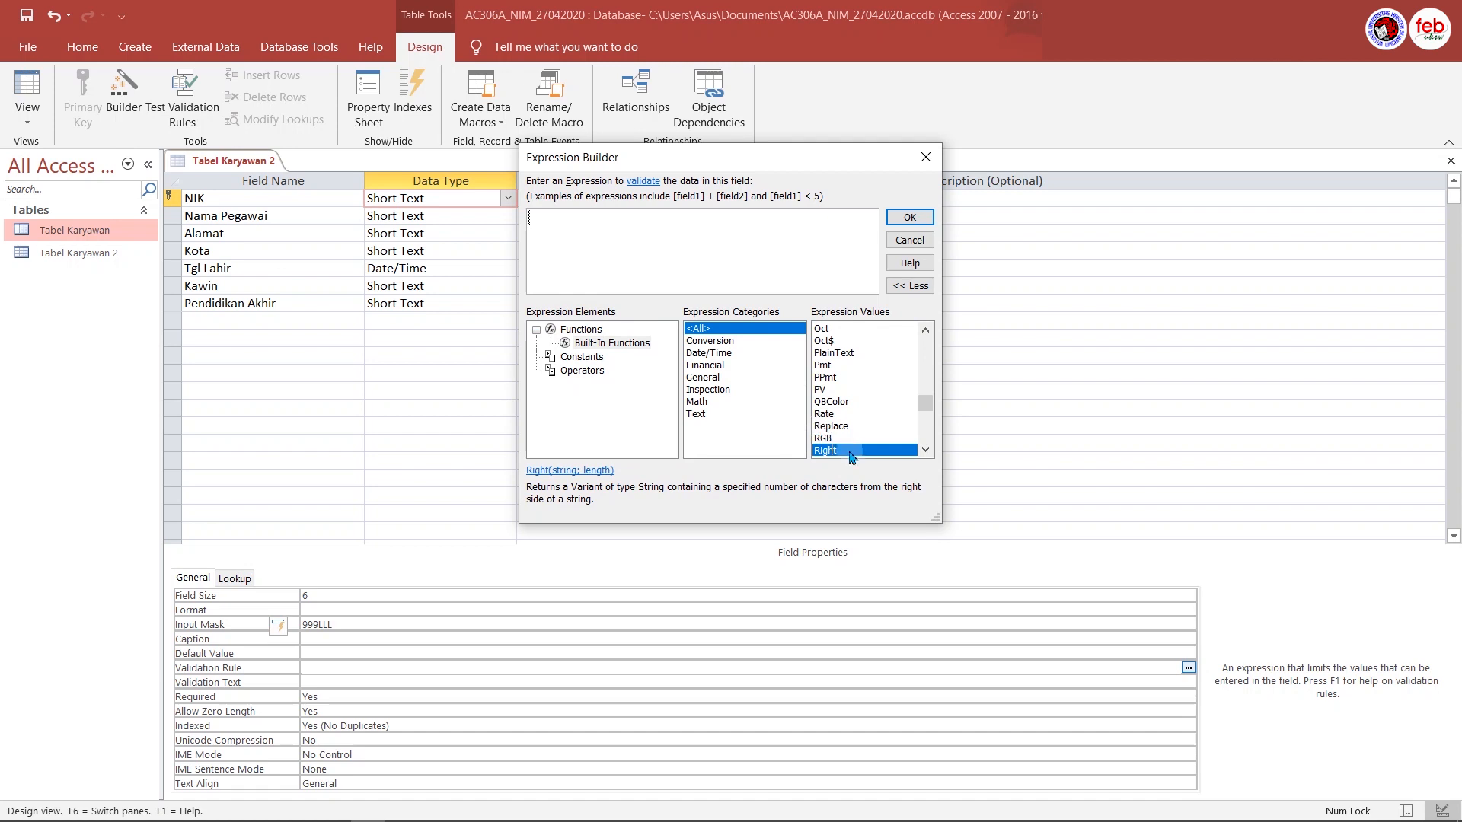
pyautogui.doubleClick(837, 450)
# Complete the NIK validation rule as Right([NIK];3)="ABC" and apply the expression
pyautogui.click(569, 217)
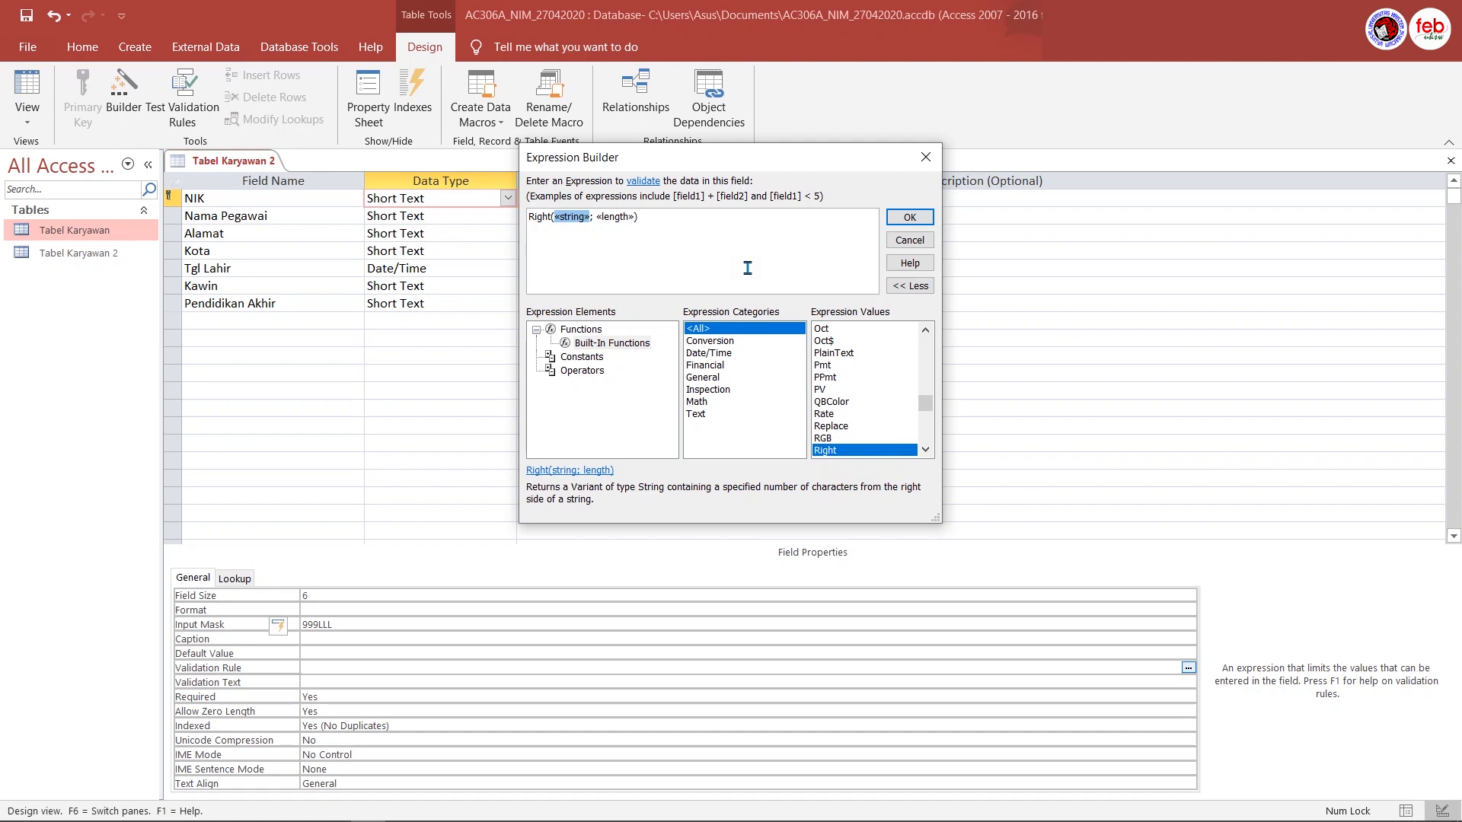
pyautogui.write('[')
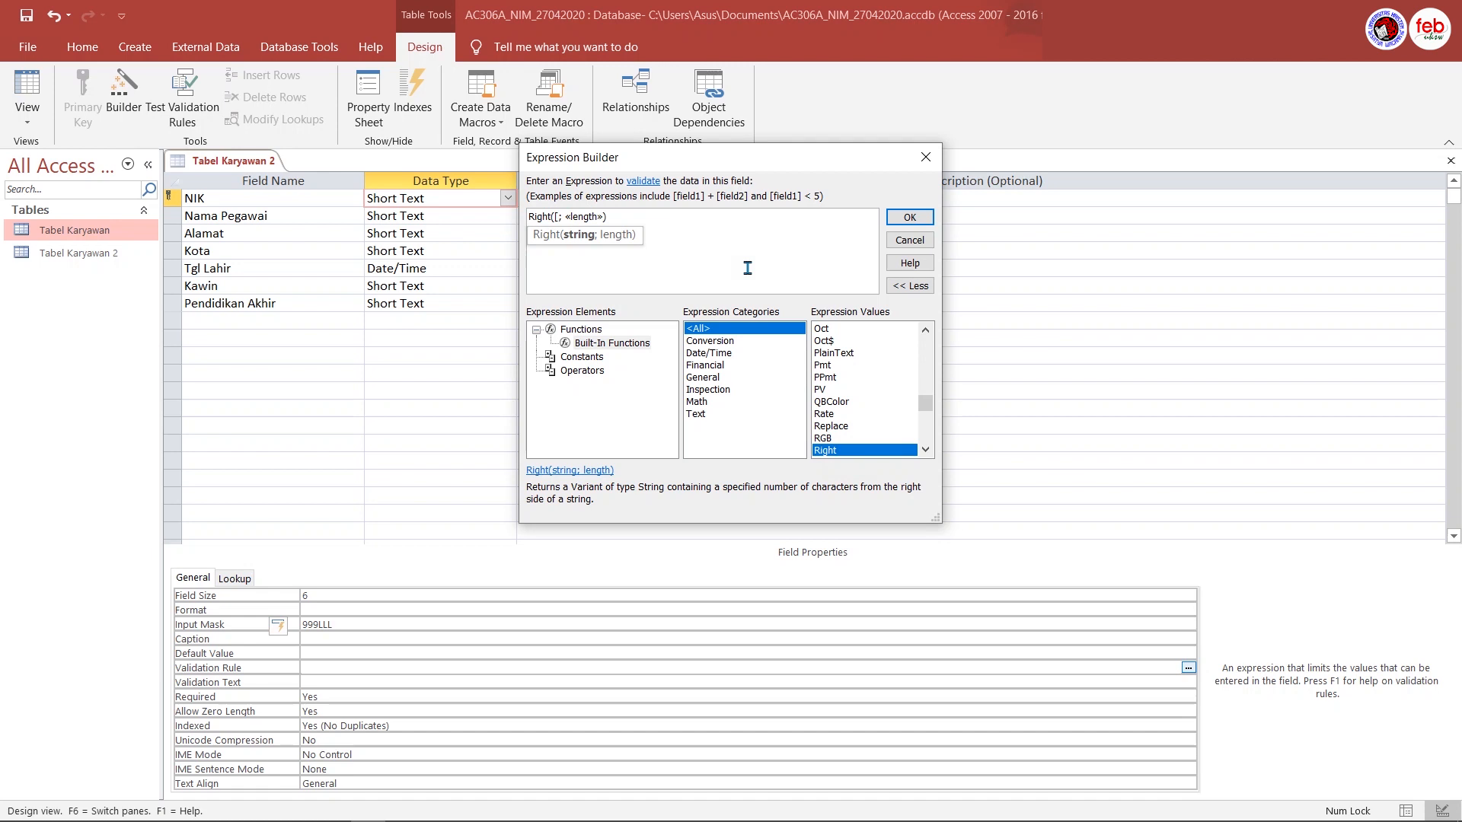
pyautogui.write('NIK]')
pyautogui.click(612, 219)
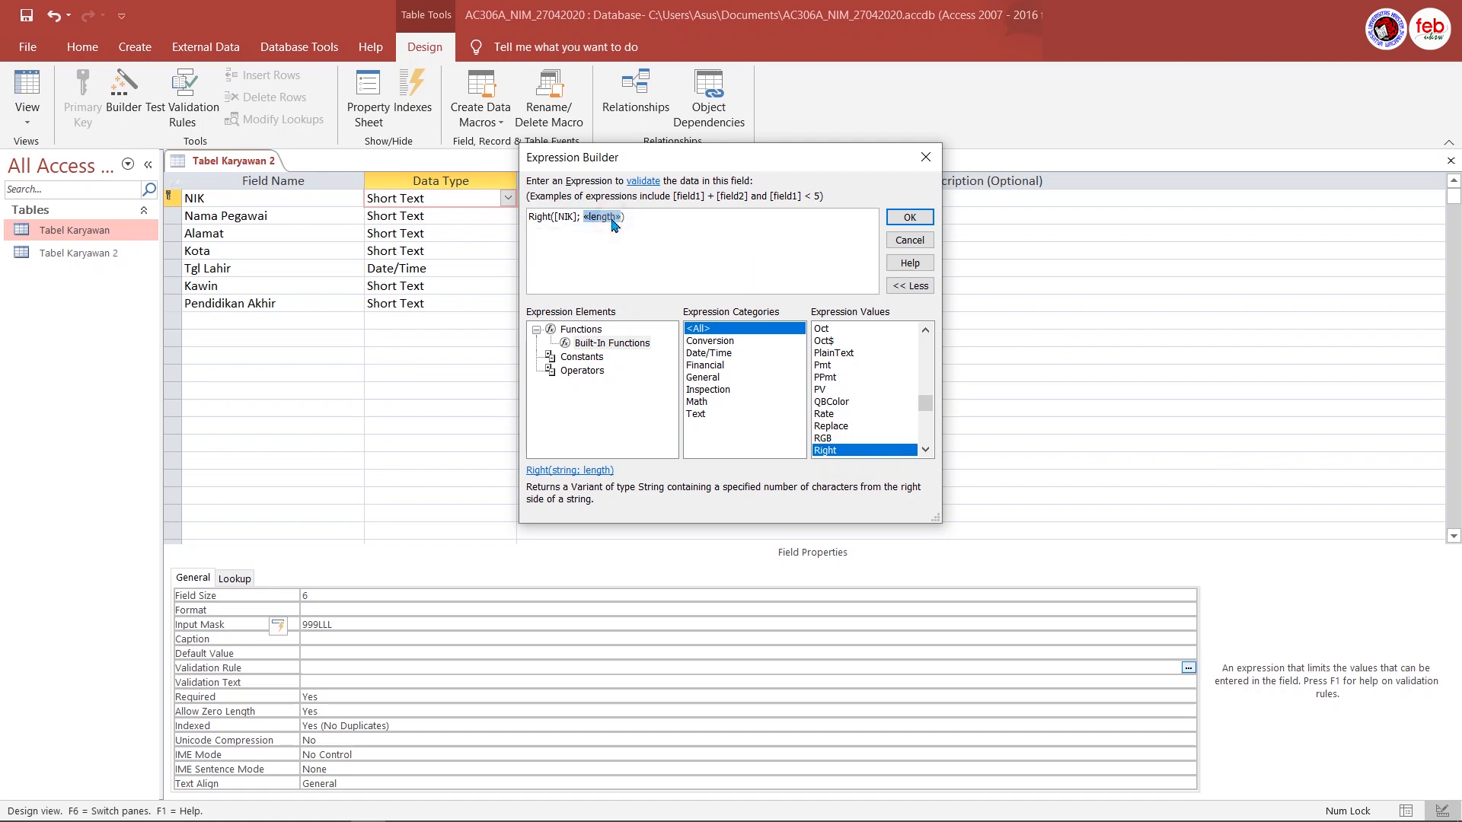
pyautogui.write('3')
pyautogui.click(612, 219)
pyautogui.write('= ABC')
pyautogui.click(910, 218)
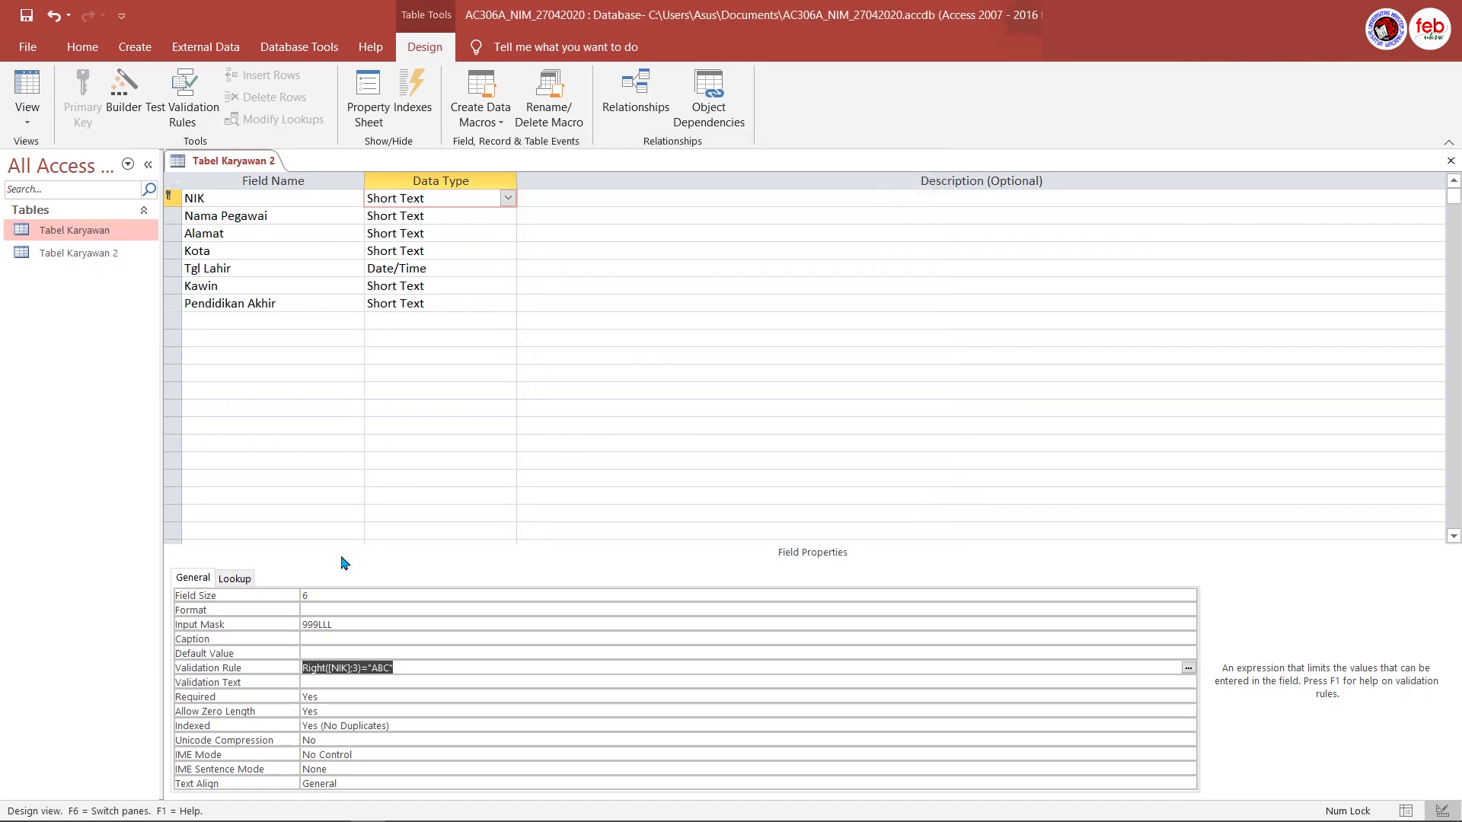
# Set NIK's validation text to "Data anda salah!" and save the table, testing existing data and keeping the new rule
pyautogui.click(358, 684)
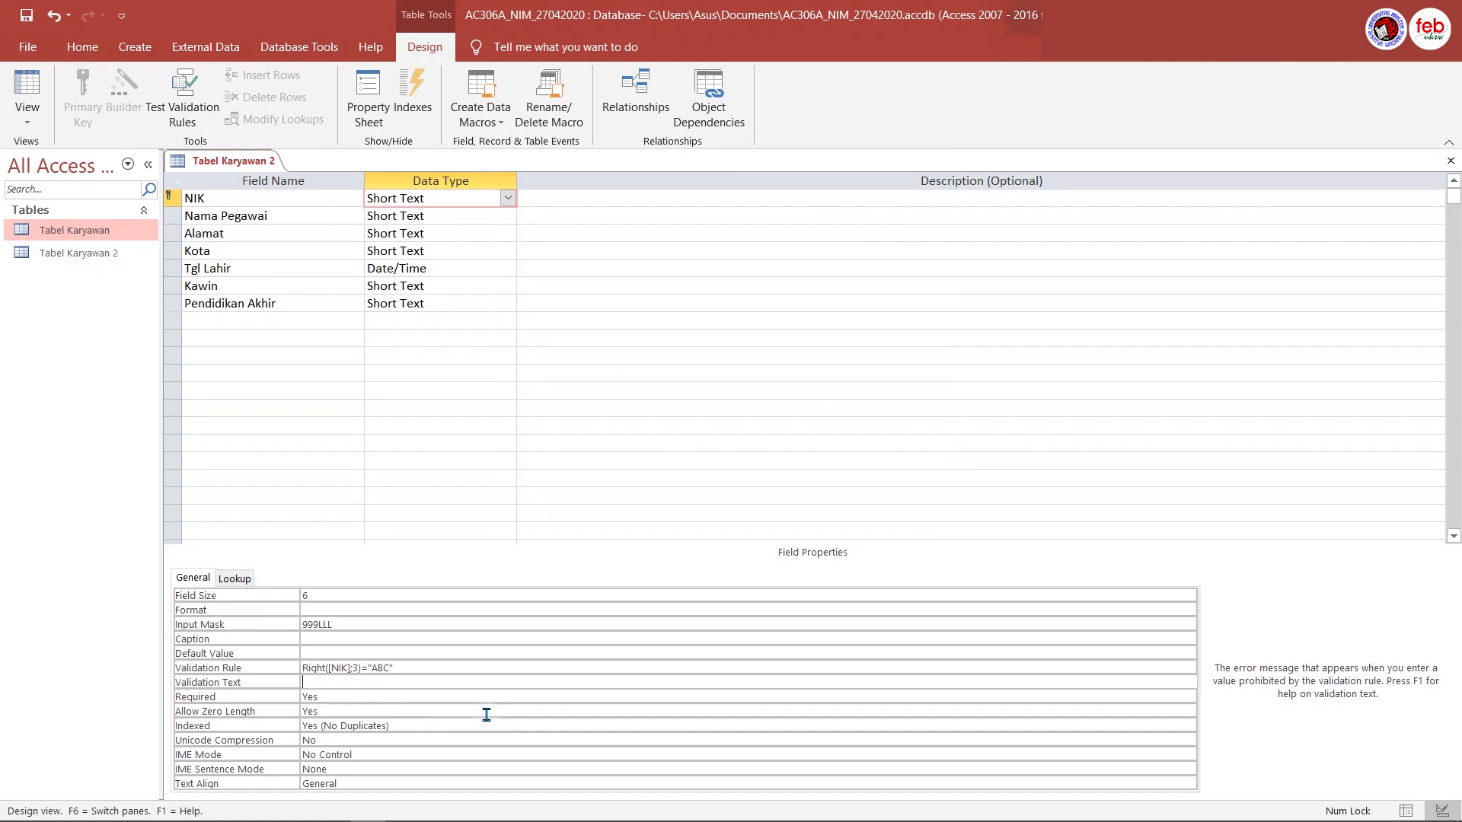
pyautogui.write('Data anda salah!')
pyautogui.click(26, 16)
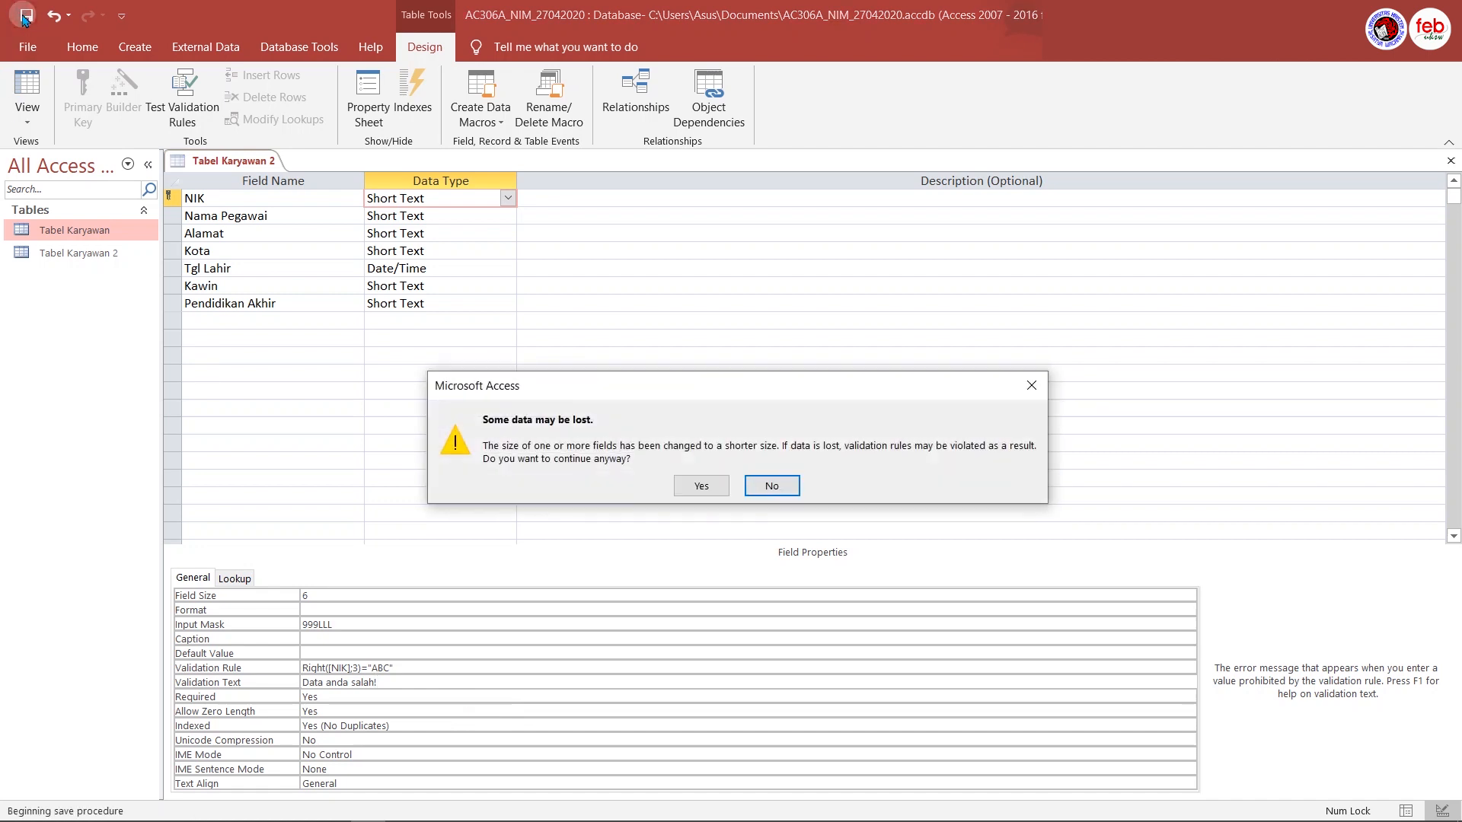
pyautogui.click(689, 485)
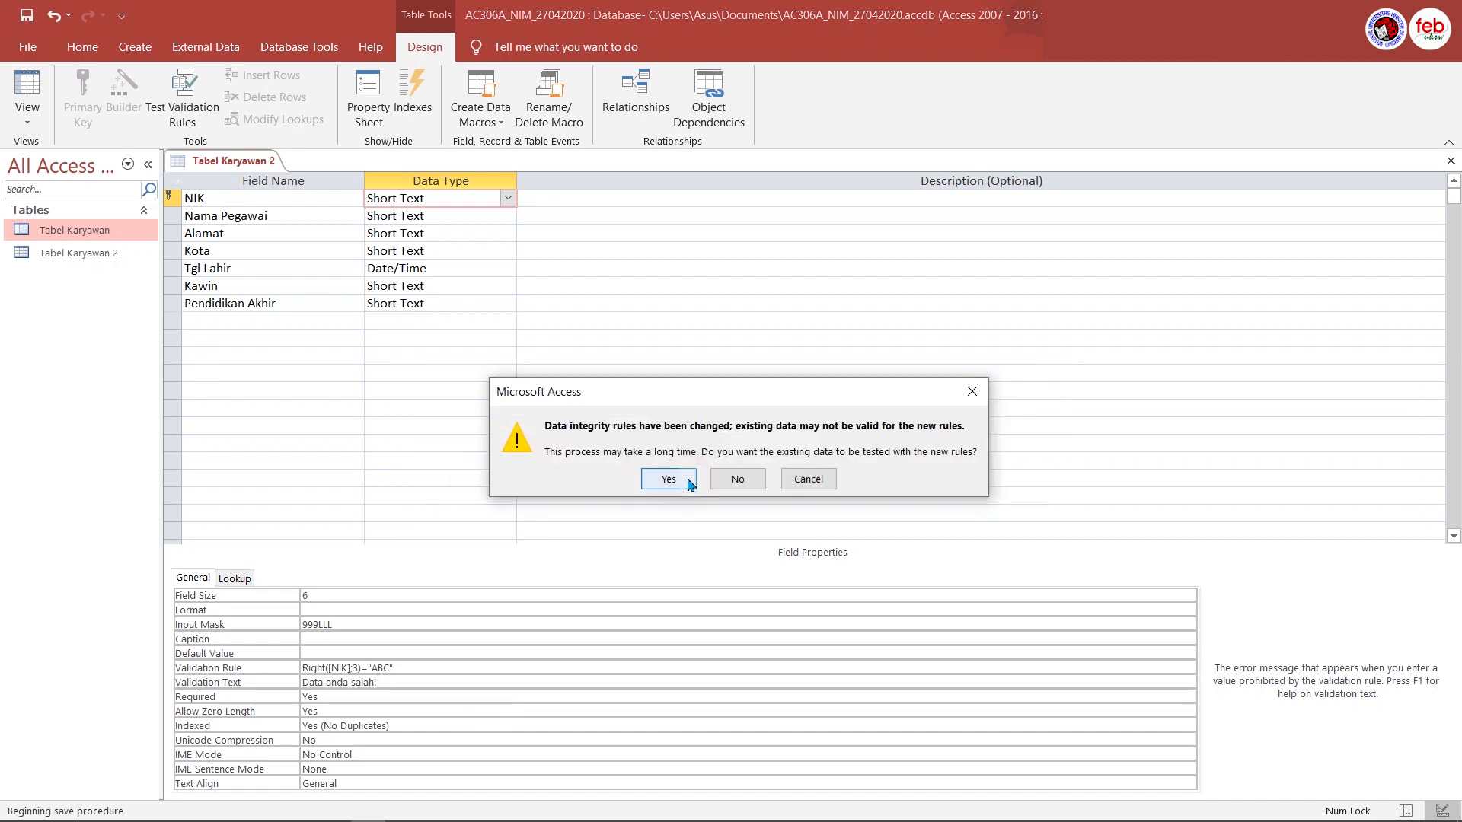
pyautogui.click(688, 485)
pyautogui.click(676, 499)
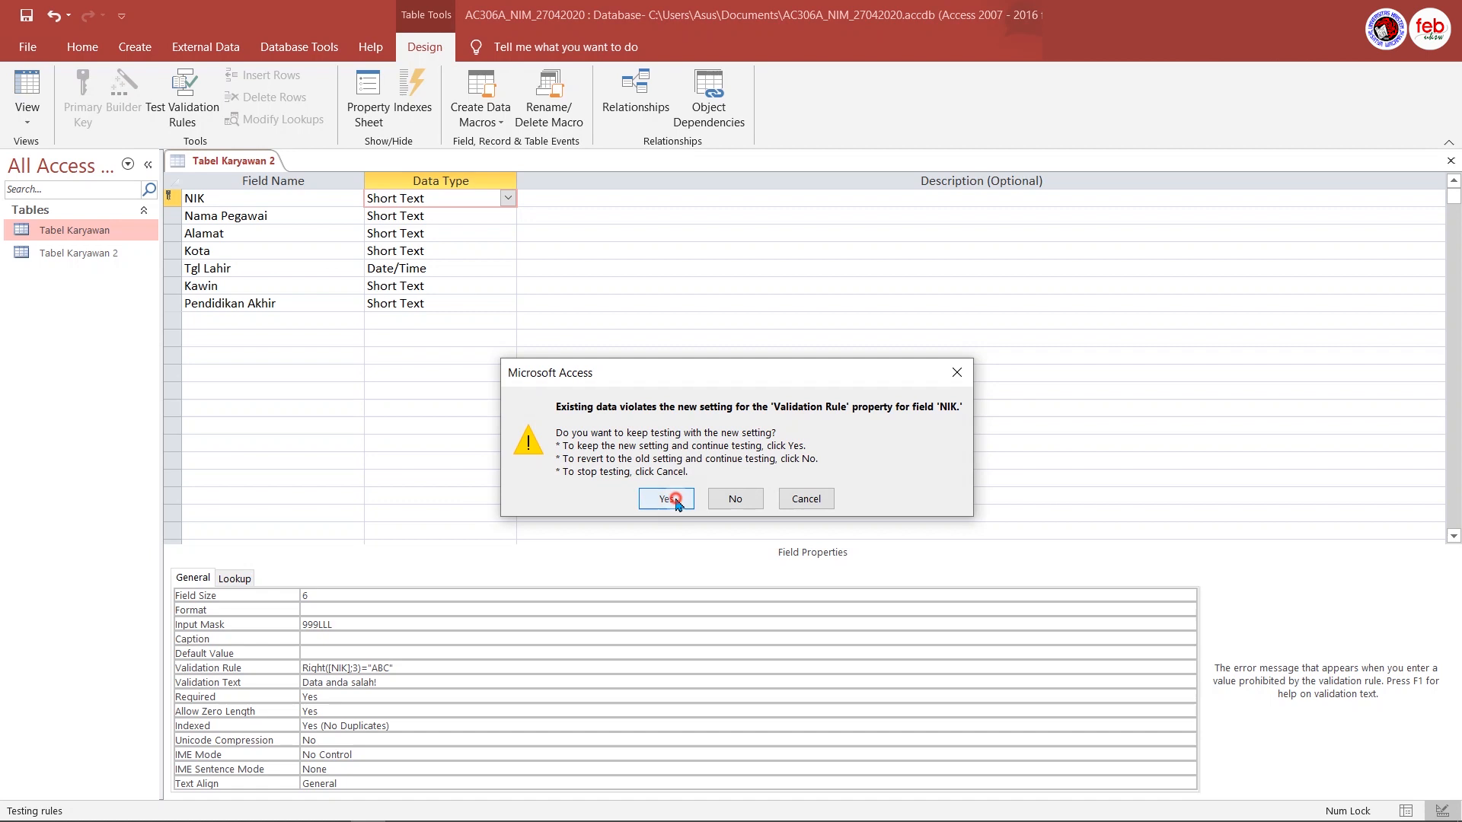
# Switch Tabel Karyawan 2 to Datasheet View and replace the first record's NIK with three digits followed by ABC
pyautogui.click(23, 86)
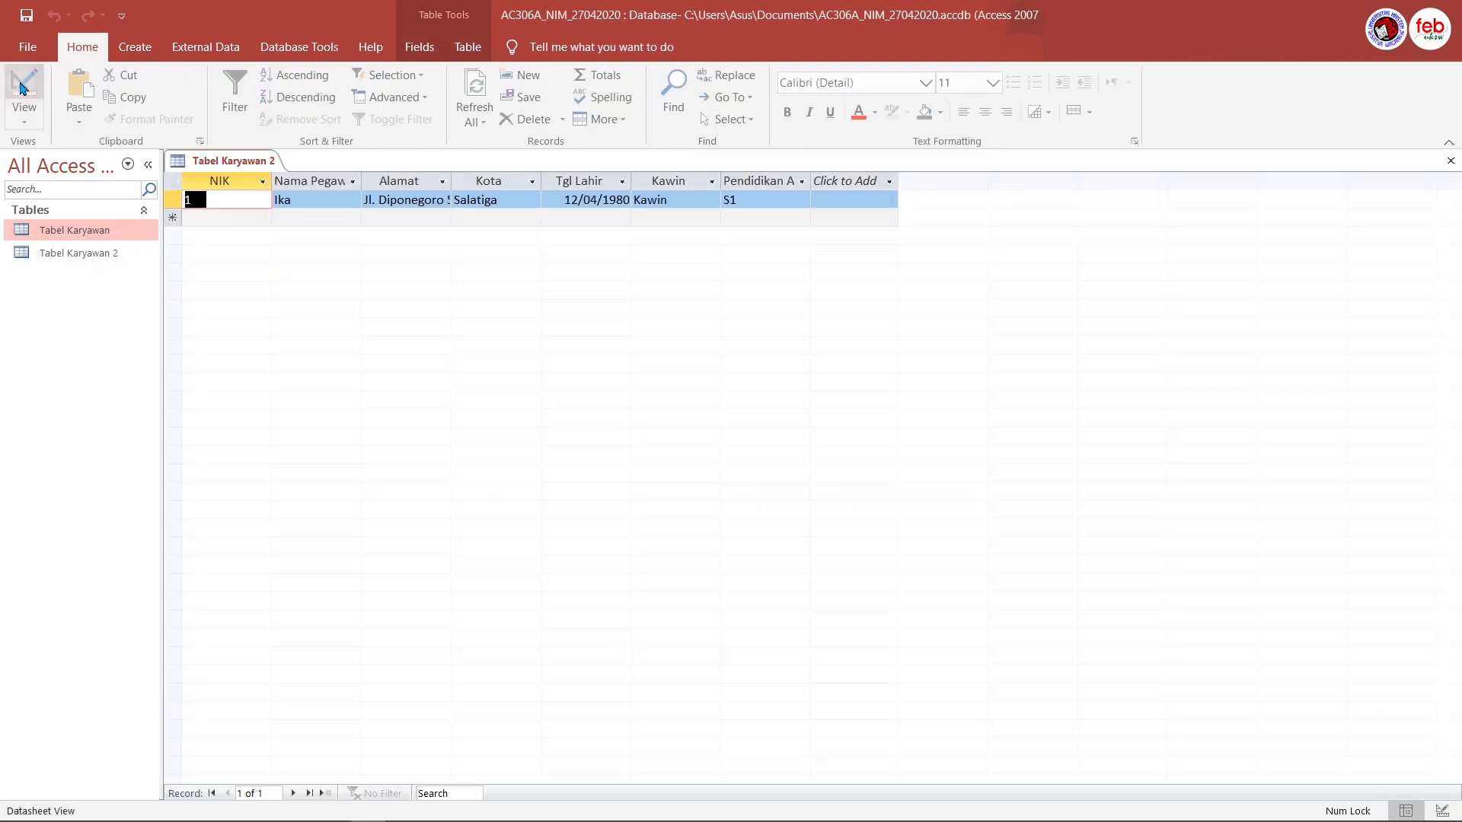
pyautogui.click(246, 200)
pyautogui.click(238, 197)
pyautogui.click(183, 198)
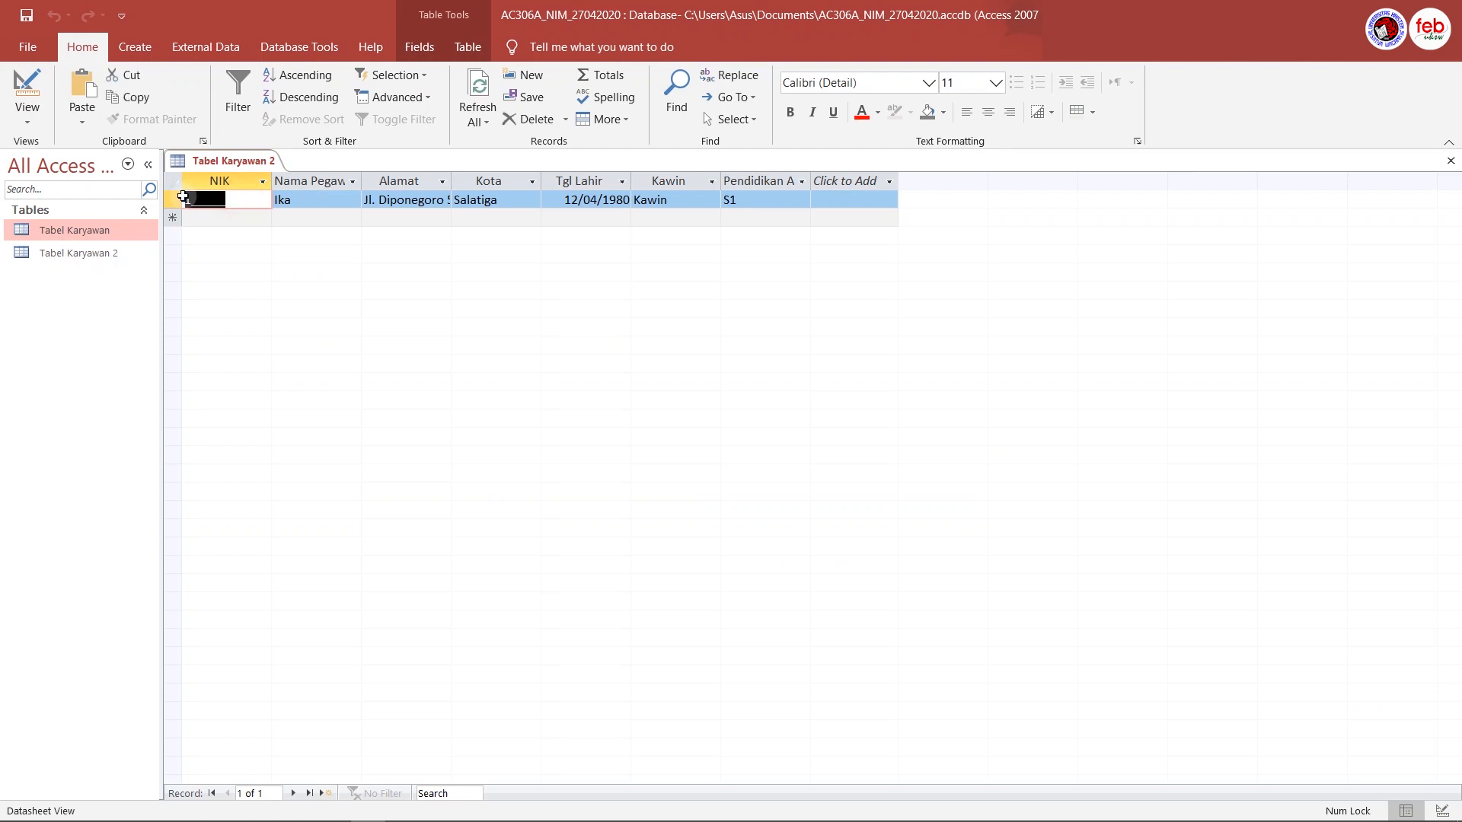
pyautogui.write('123ABC')
pyautogui.press('Tab')
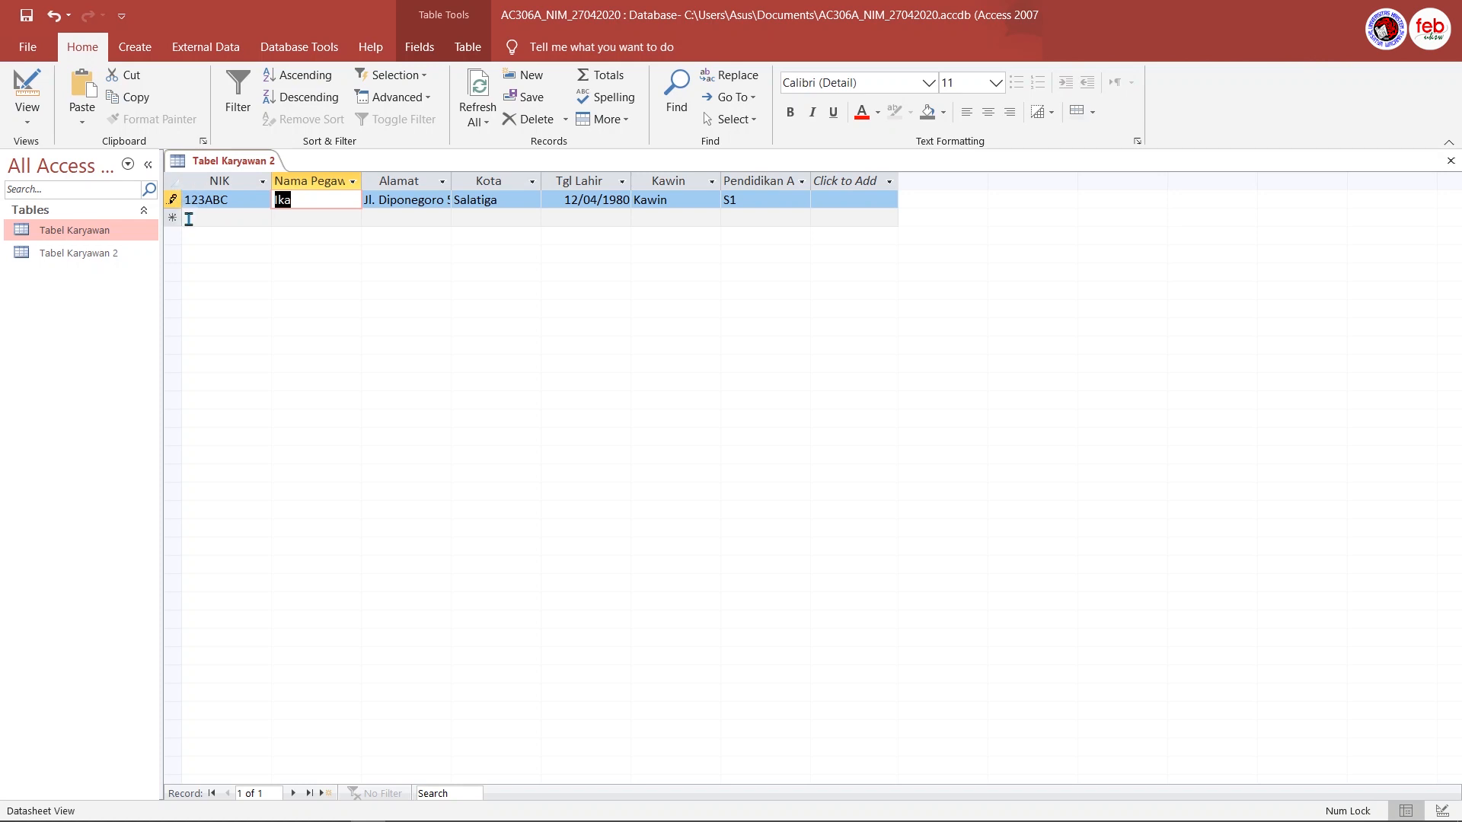
# Try to enter a NIK of three digits followed by BCD in a new second record, testing the validation rule
pyautogui.click(192, 218)
pyautogui.press('Left')
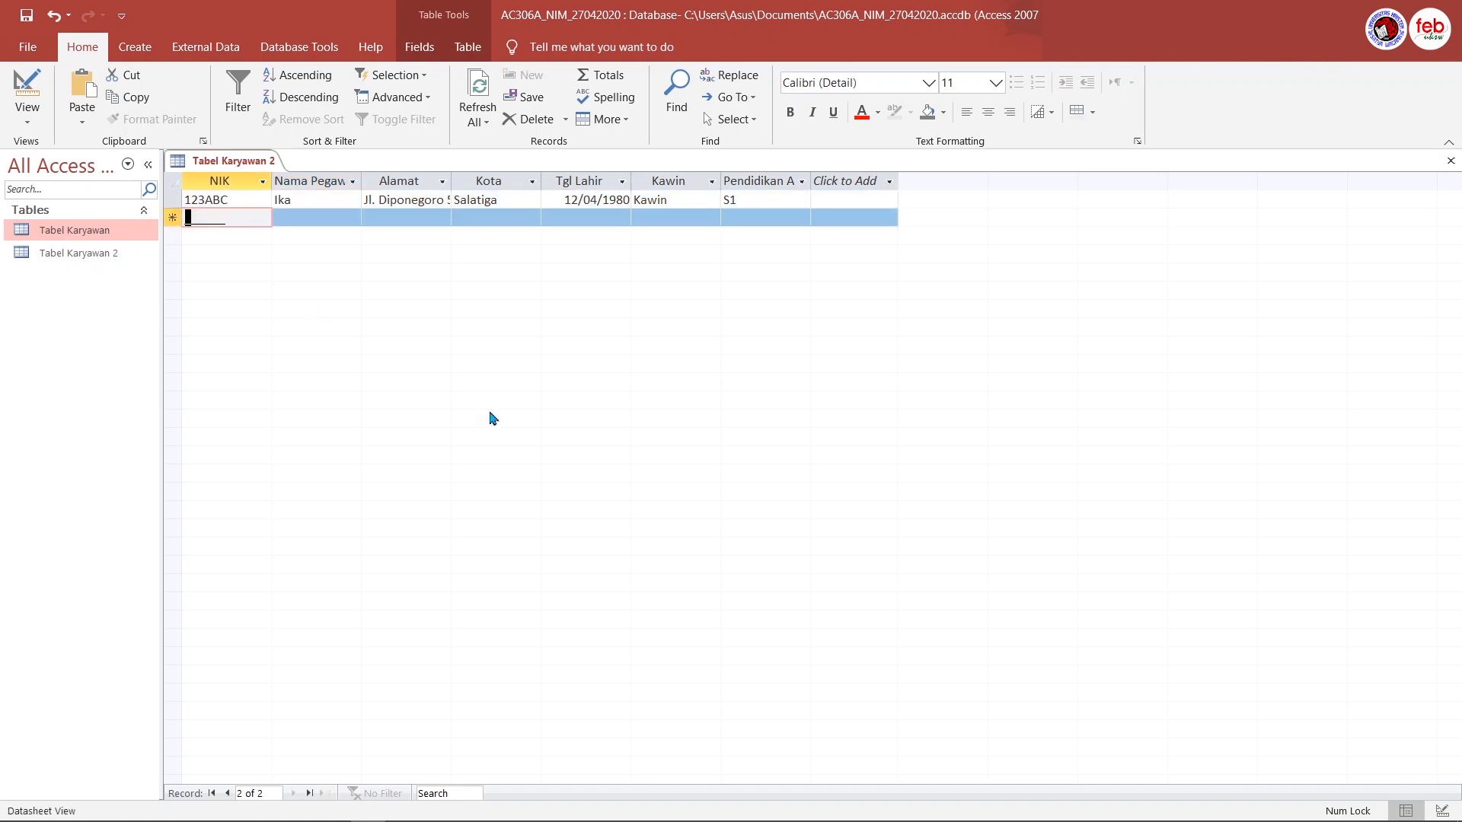
pyautogui.write('23')
pyautogui.write('4BCD')
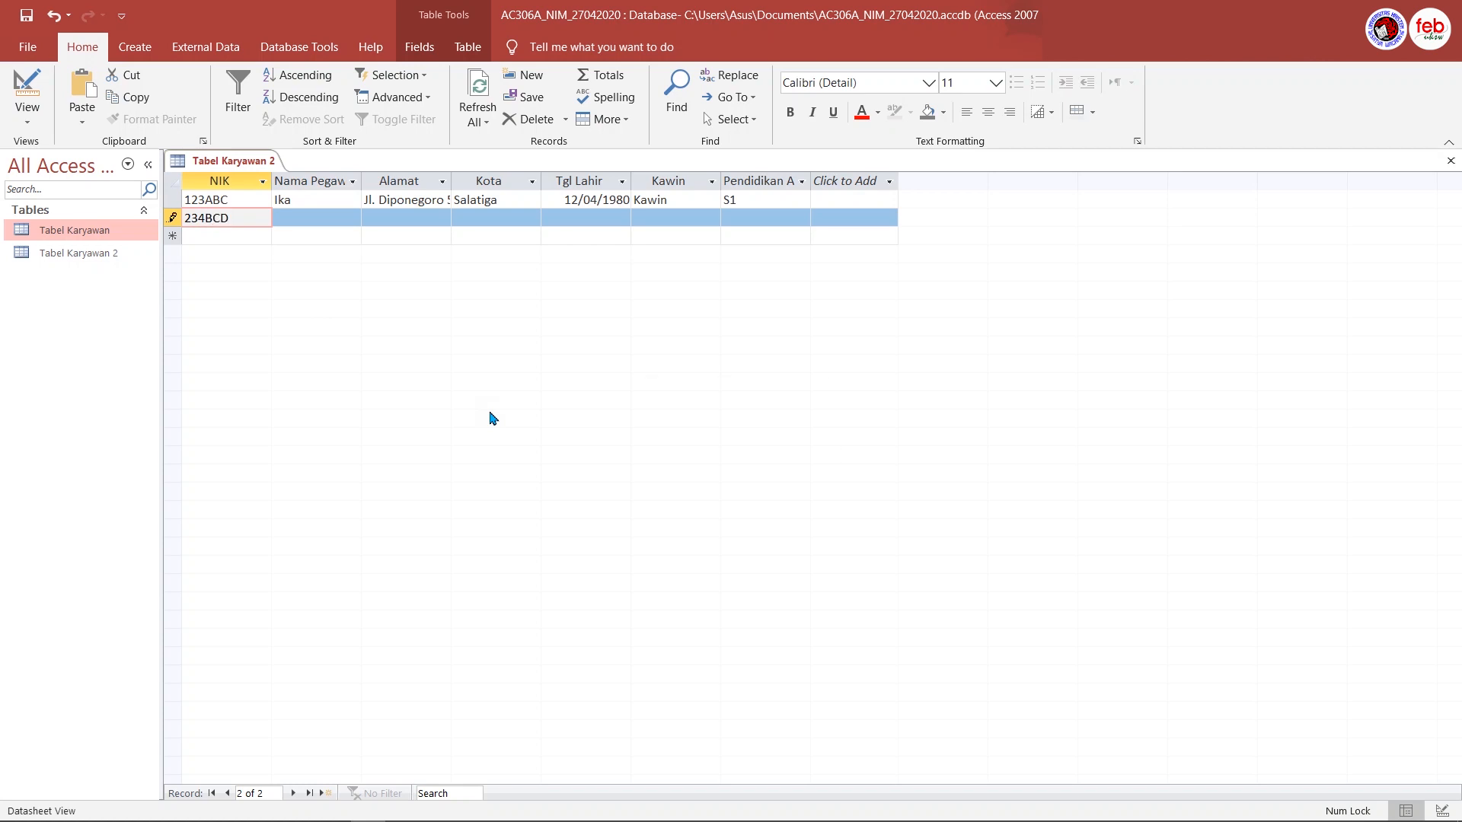
pyautogui.press('Return')
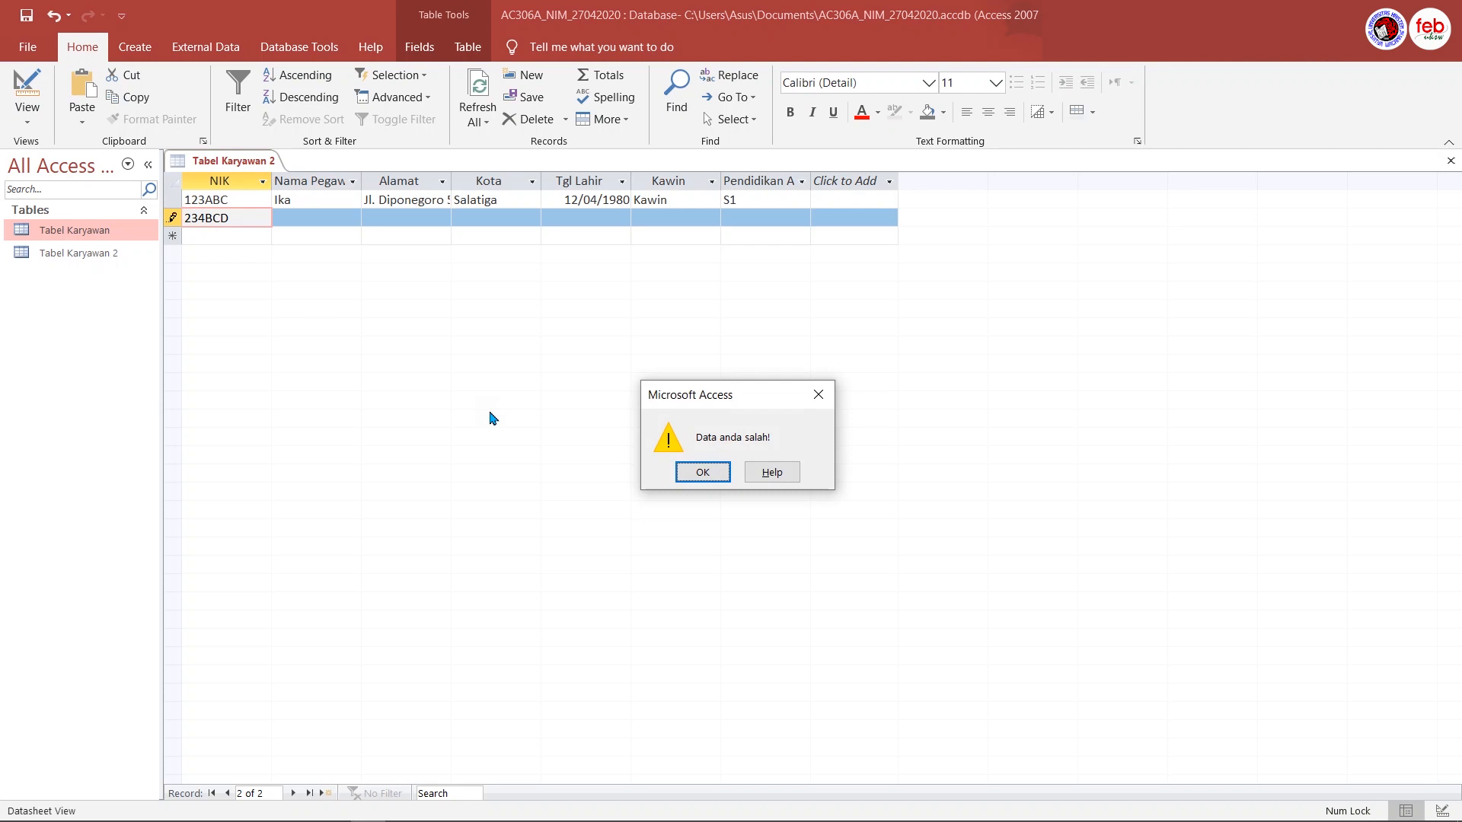
pyautogui.click(700, 473)
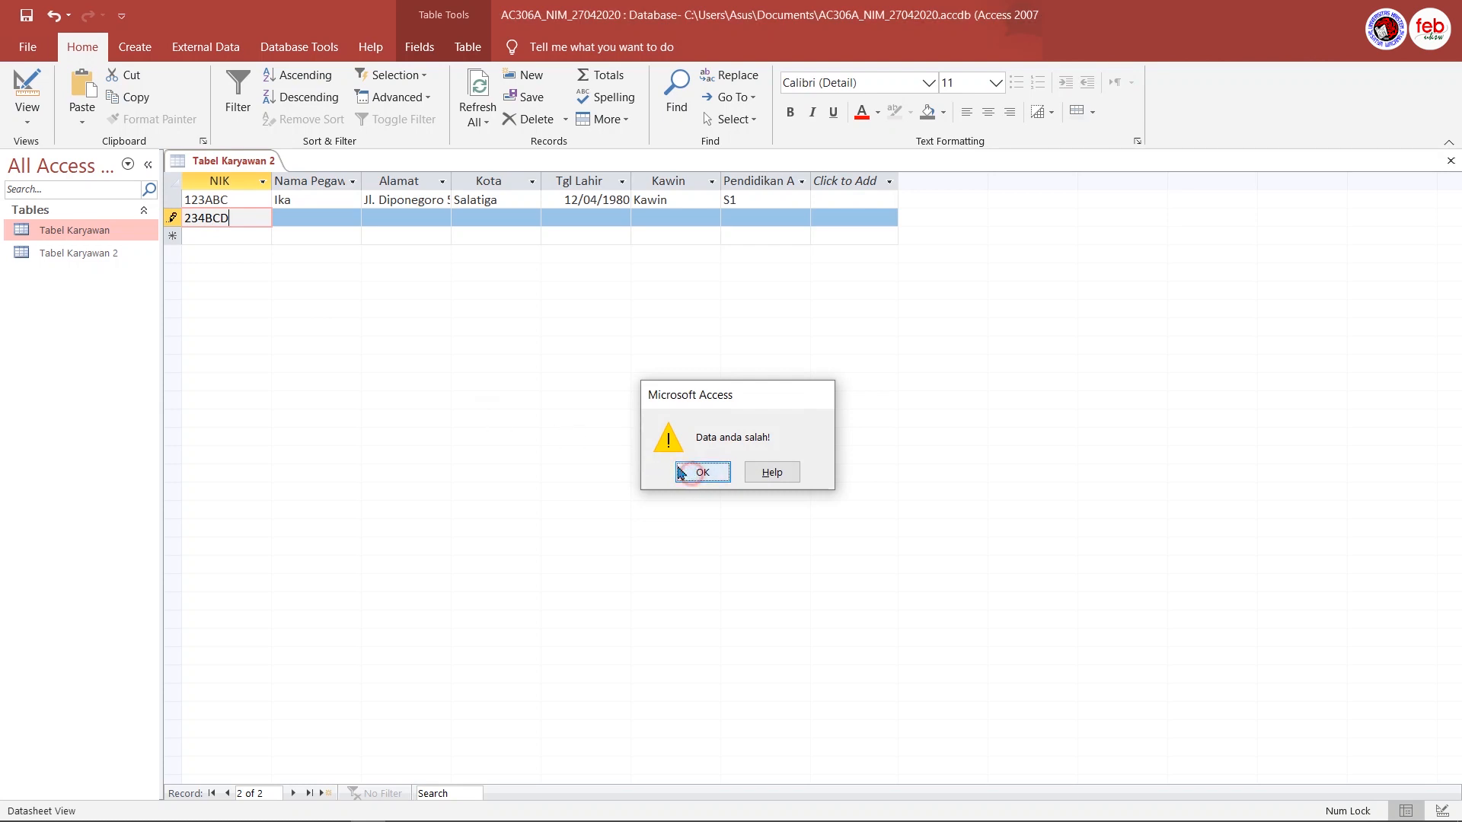
# Replace the three letters at the end of the second record's NIK with ABC
pyautogui.click(265, 219)
pyautogui.press('BackSpace')
pyautogui.press('BackSpace')
pyautogui.press('BackSpace')
pyautogui.write('ABC')
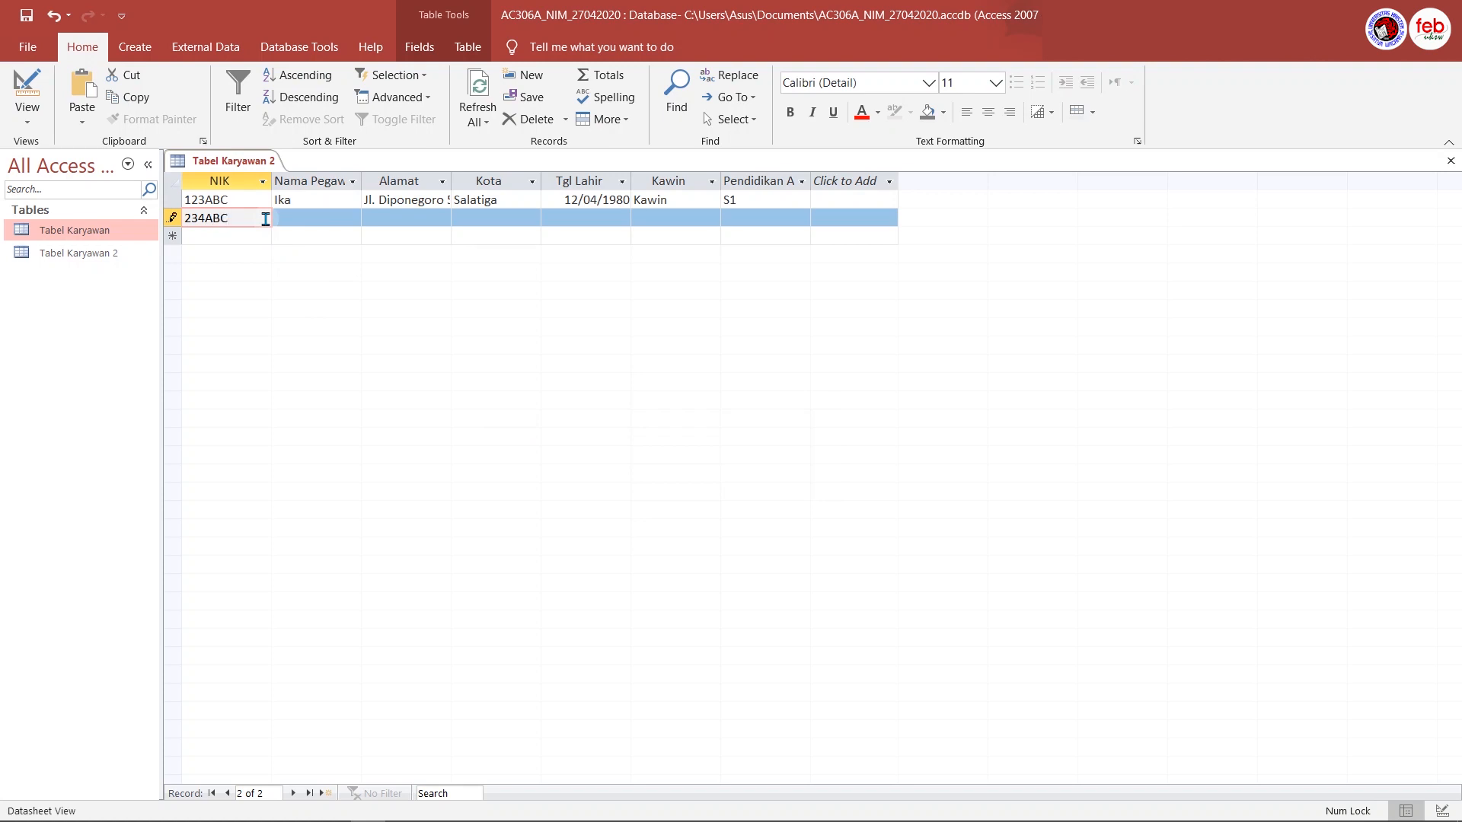
# Commit the second record's NIK entry in Tabel Karyawan 2 and move to the NIK field of a new third record
pyautogui.press('Tab')
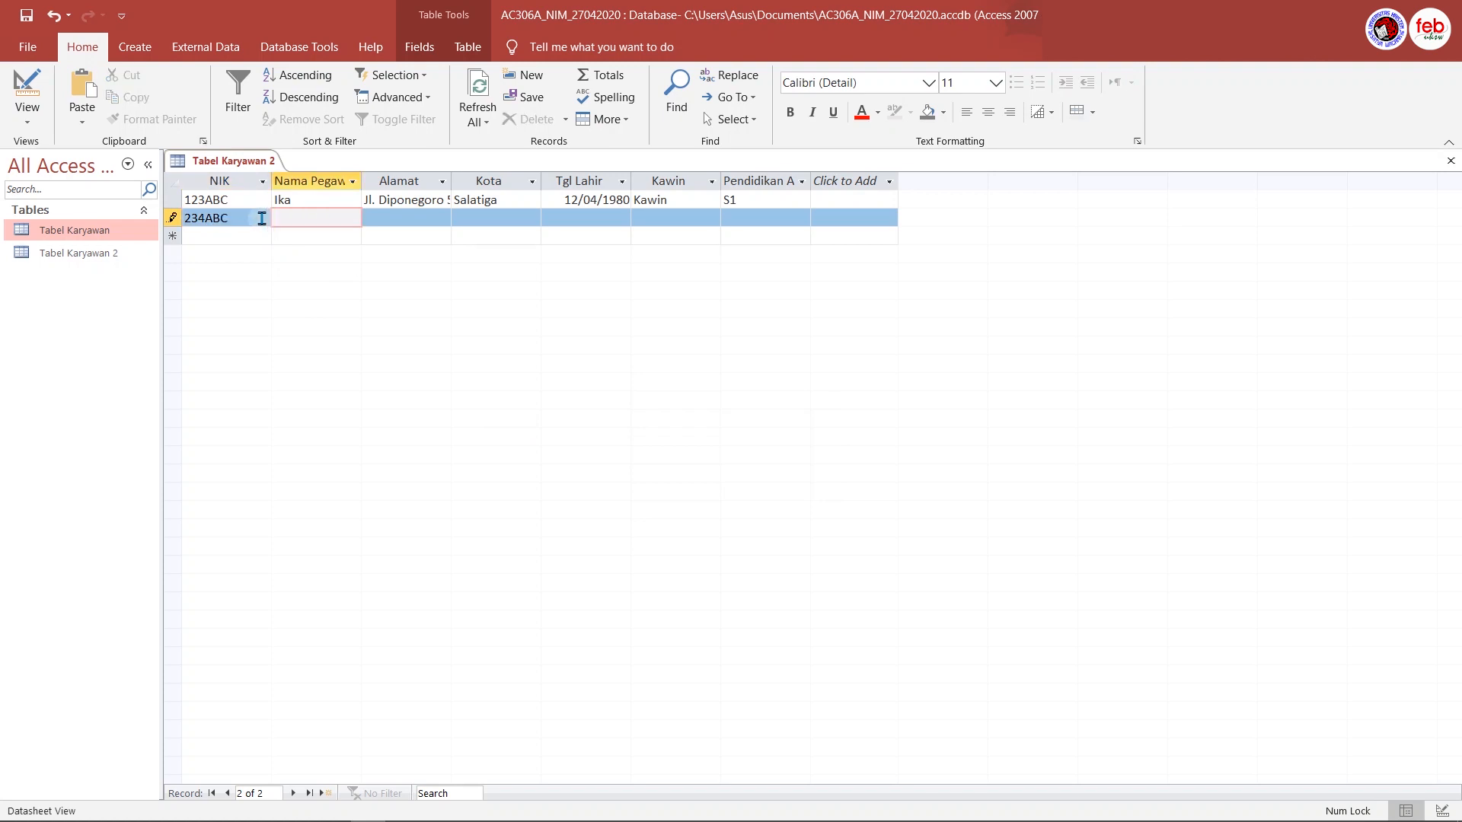
pyautogui.click(230, 237)
pyautogui.moveTo(180, 236); pyautogui.dragTo(177, 236)
pyautogui.click(185, 236)
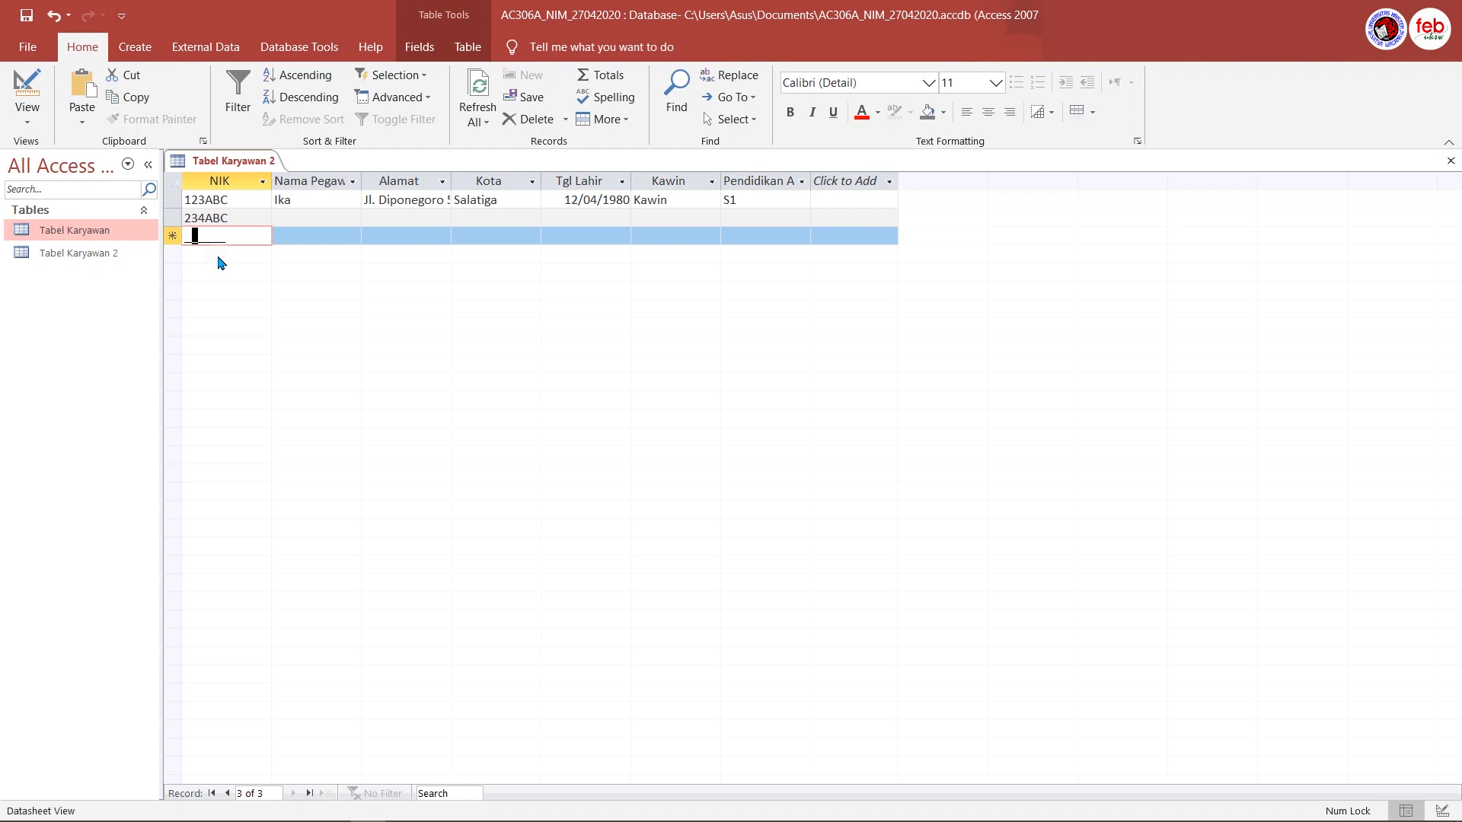
# Switch Tabel Karyawan 2 to Design View and review NIK's validation rule
pyautogui.click(28, 122)
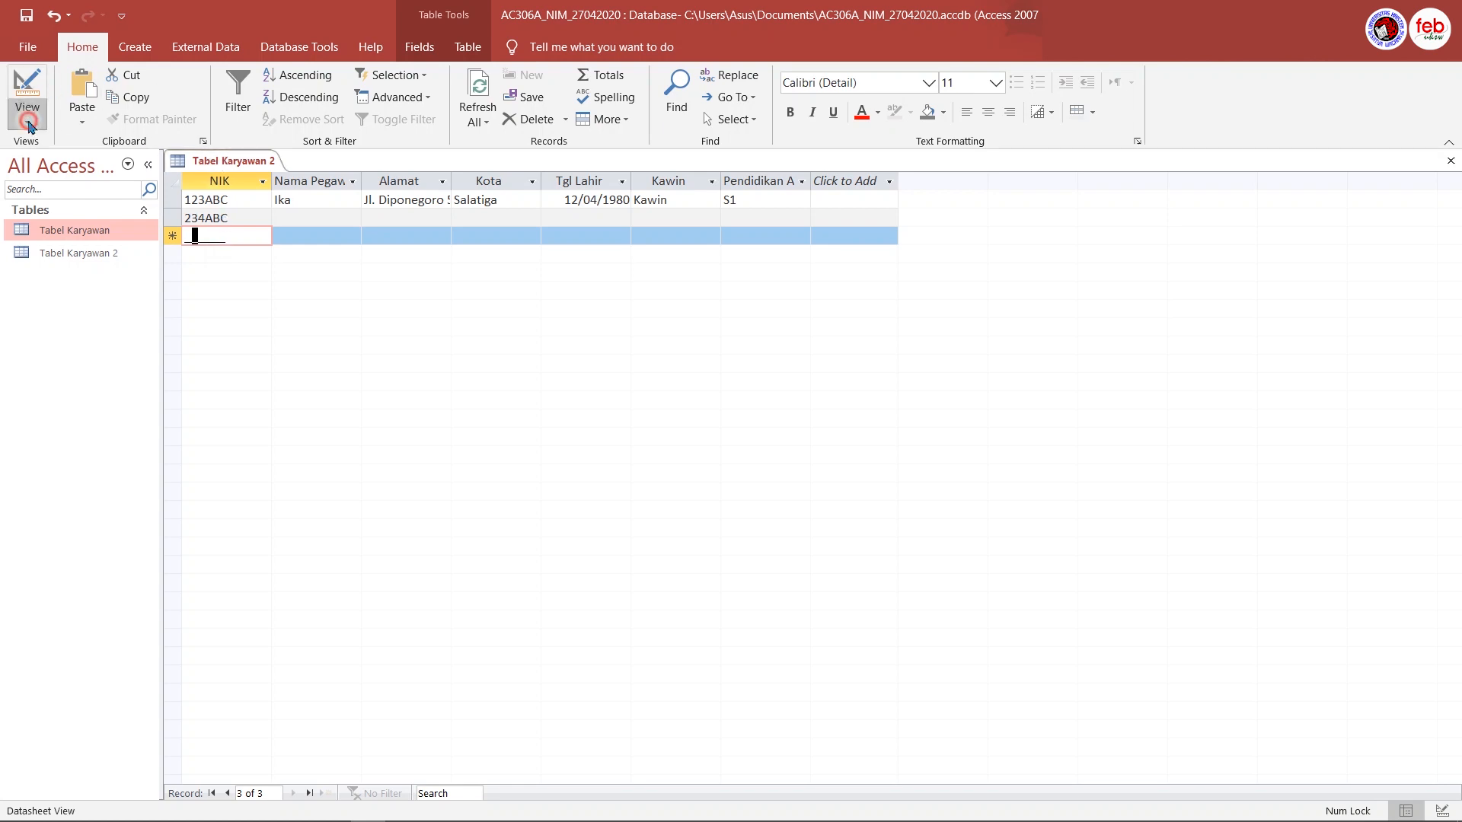
pyautogui.click(62, 196)
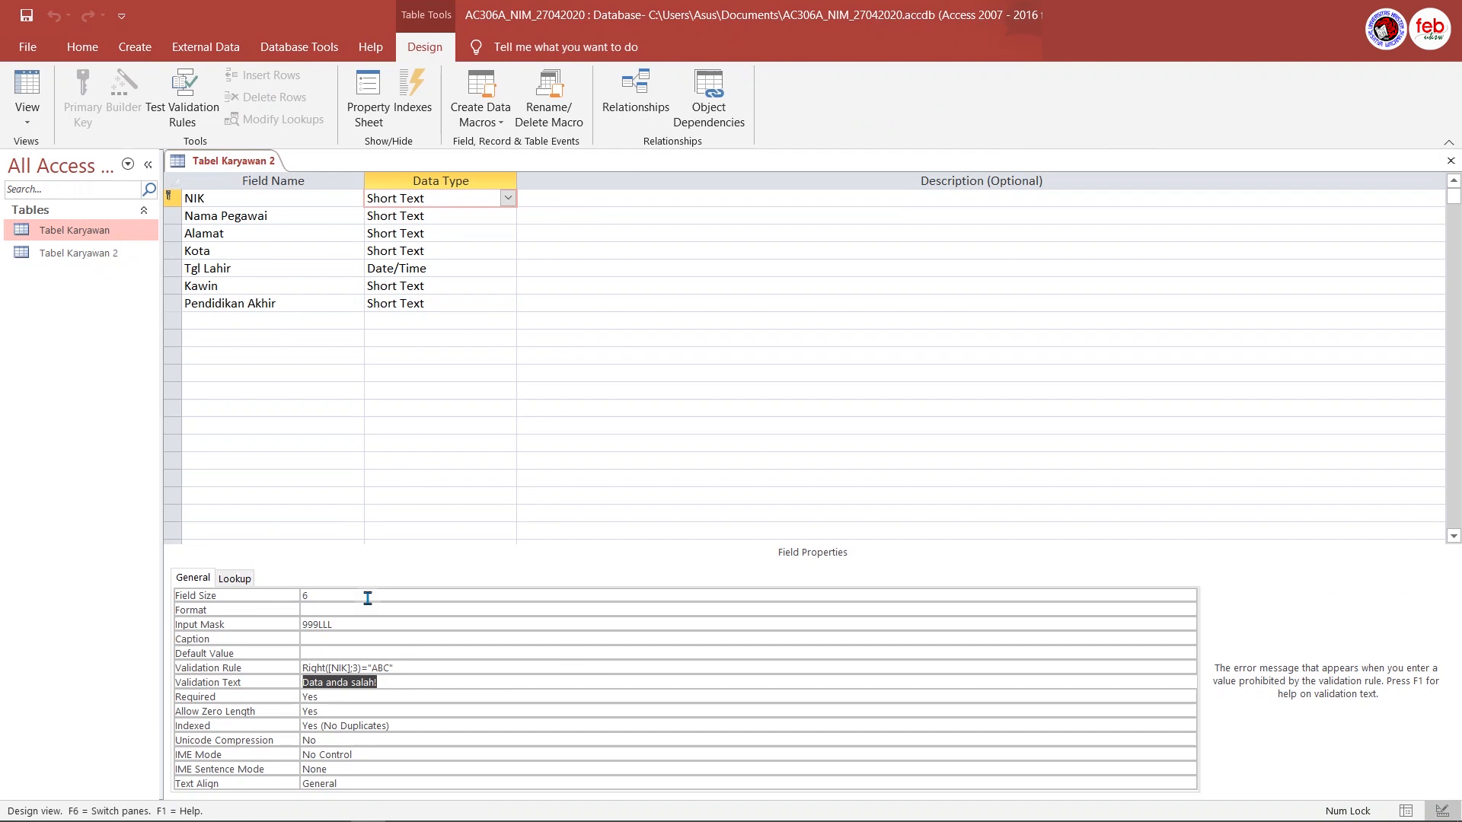
pyautogui.click(433, 669)
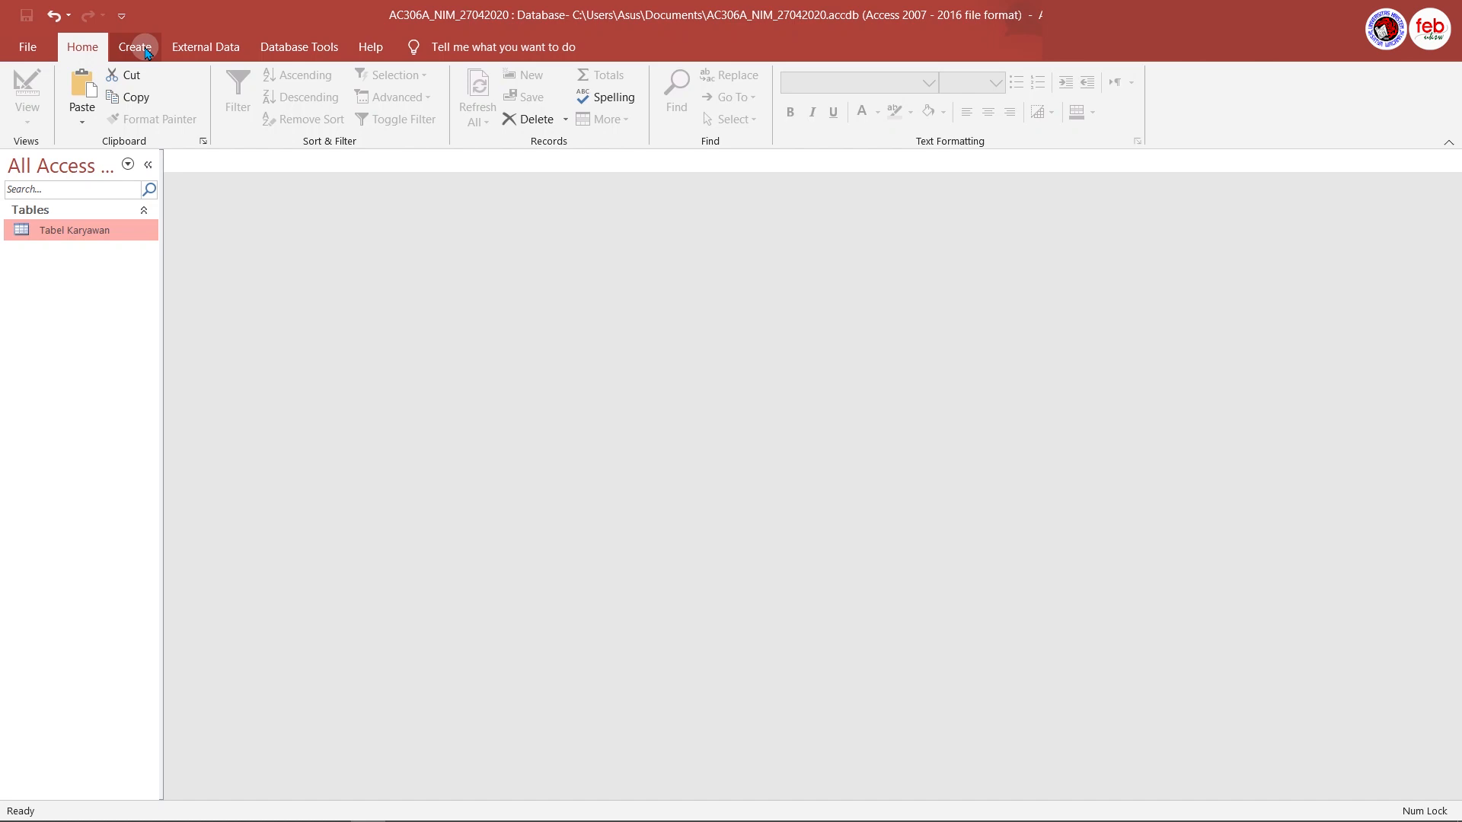
pyautogui.click(148, 53)
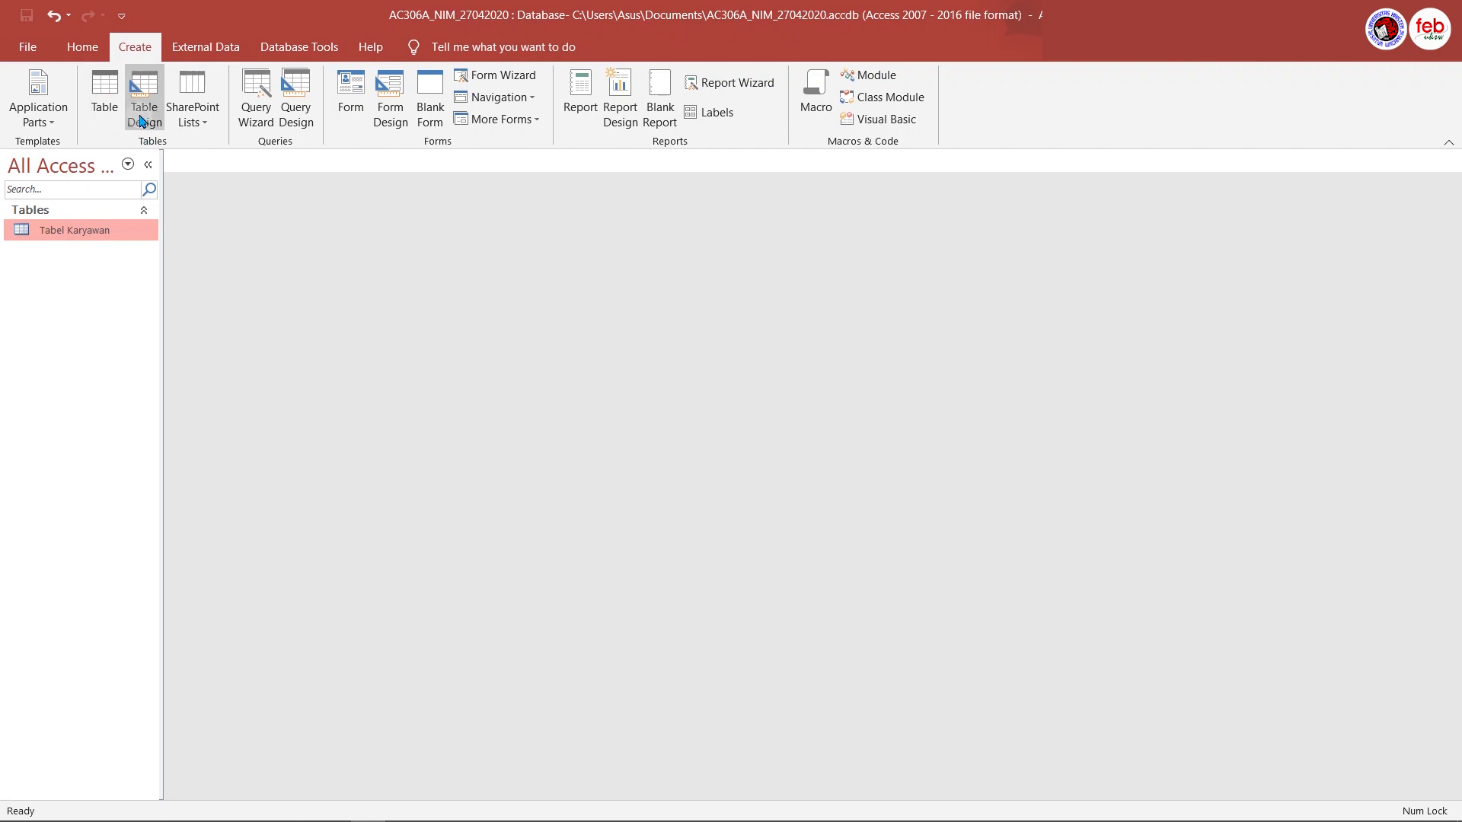
pyautogui.click(102, 122)
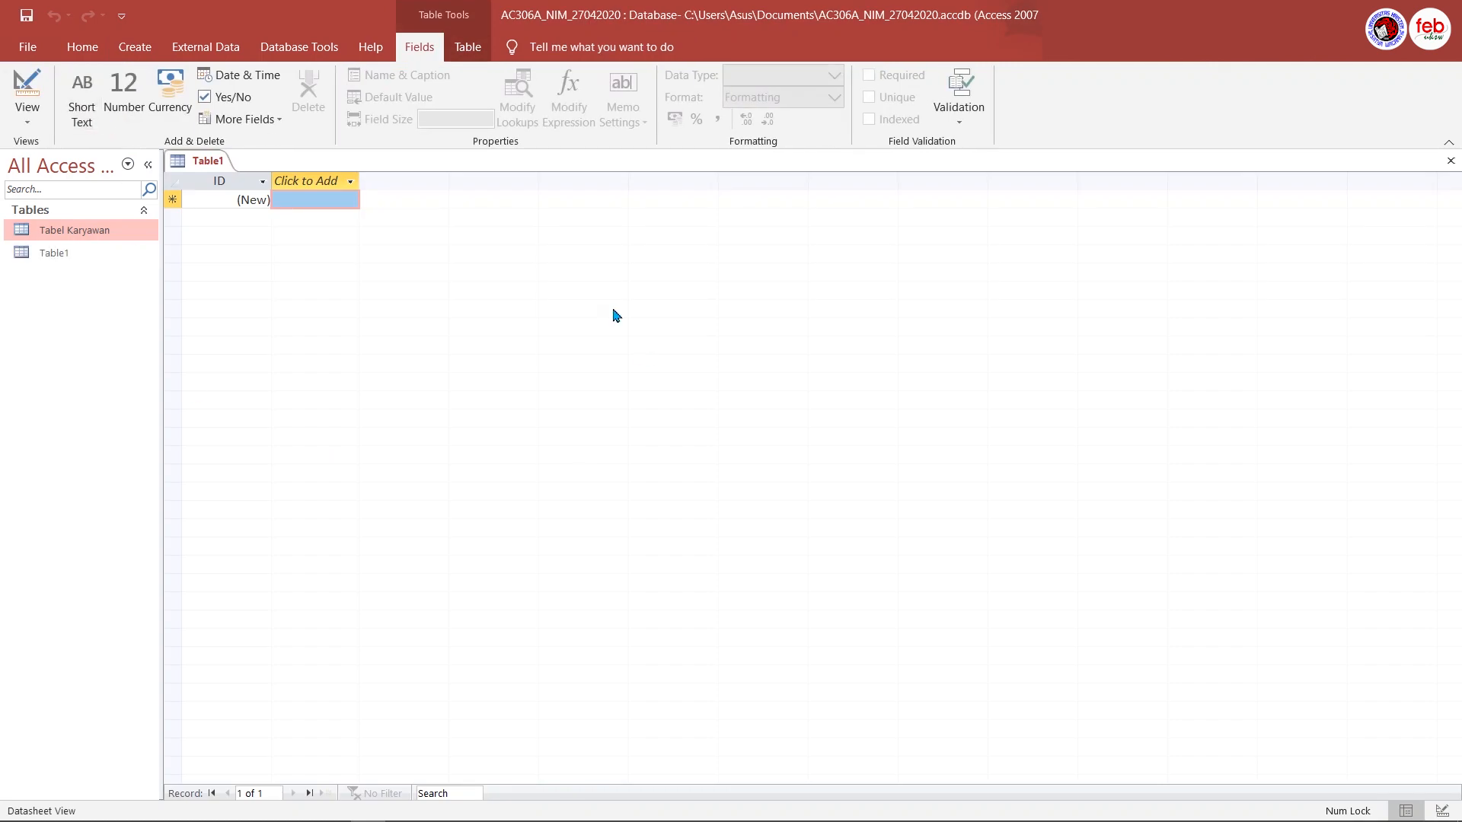
pyautogui.click(27, 110)
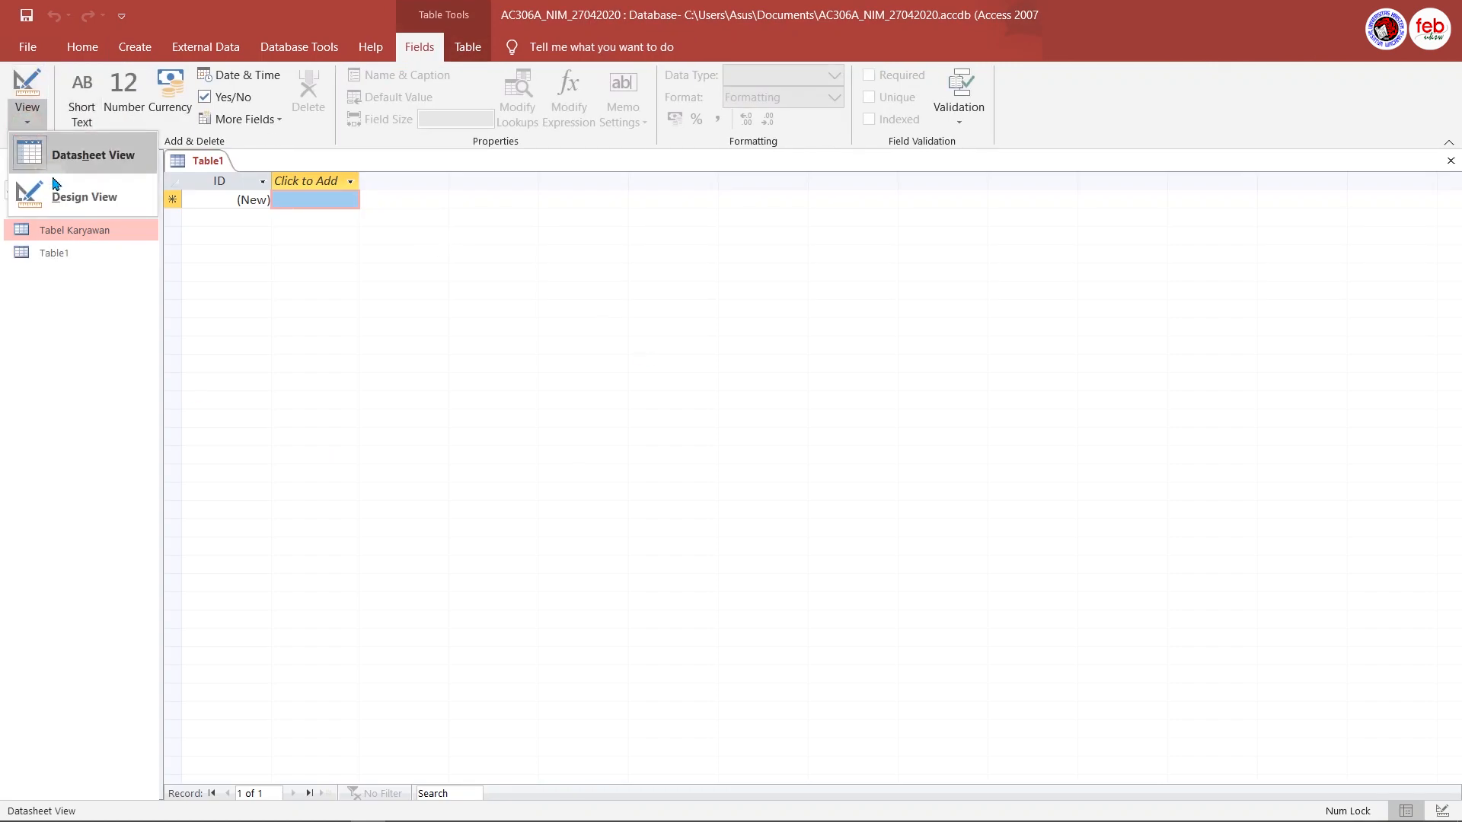
pyautogui.click(304, 305)
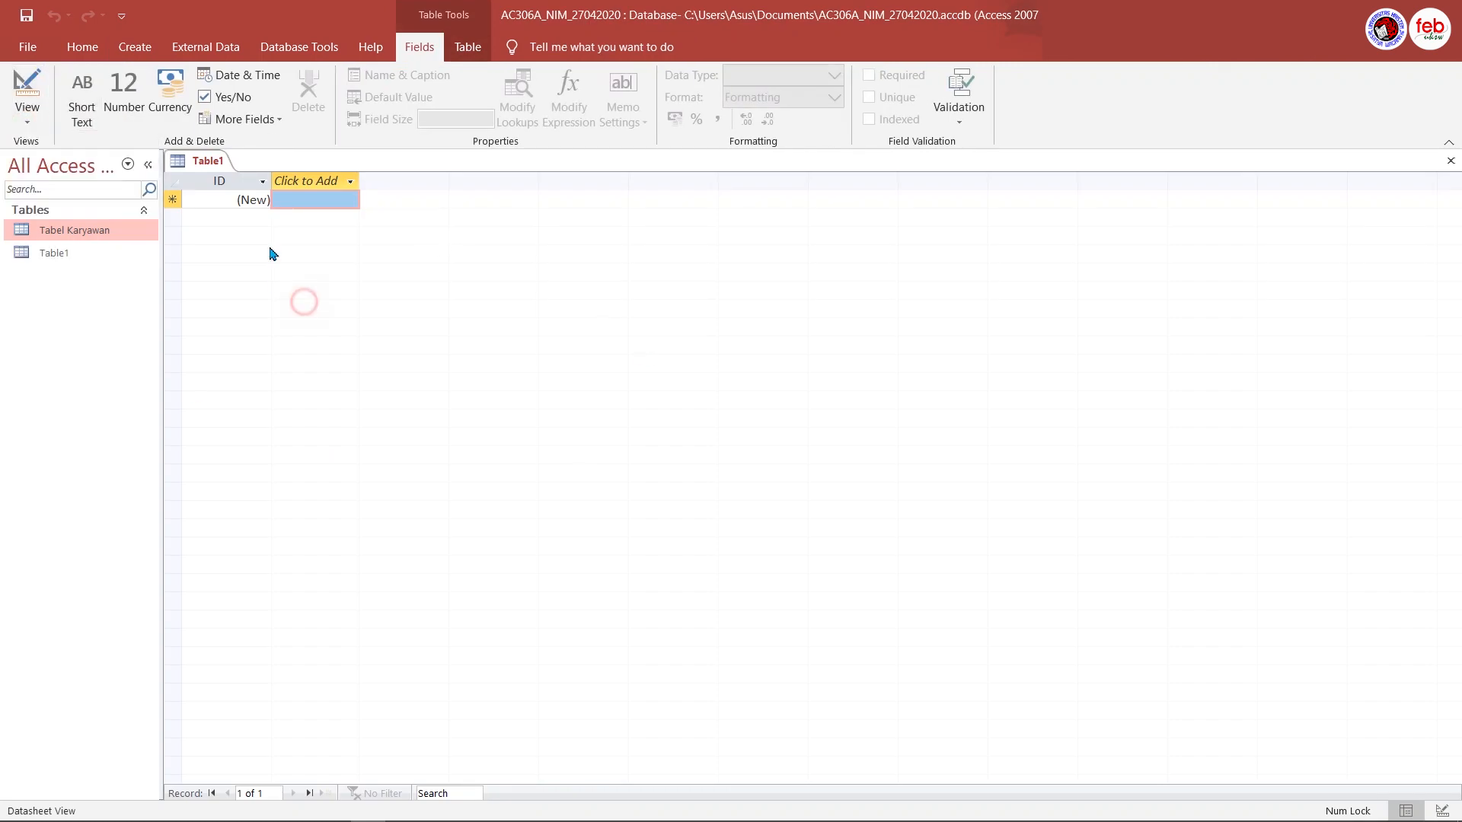
# Create a new table in Design View and close the blank Table1 without saving it
pyautogui.click(140, 47)
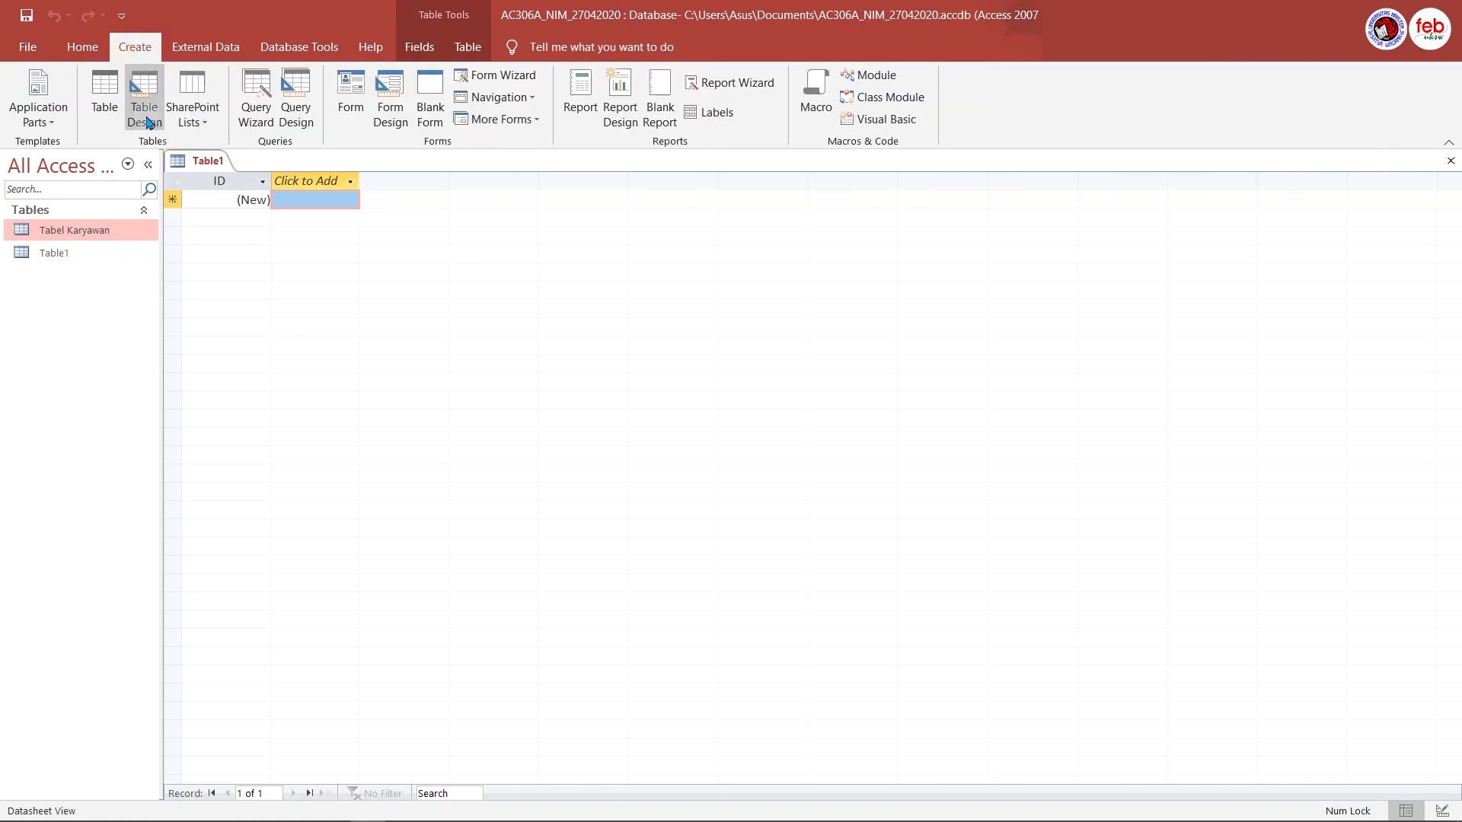
pyautogui.click(147, 114)
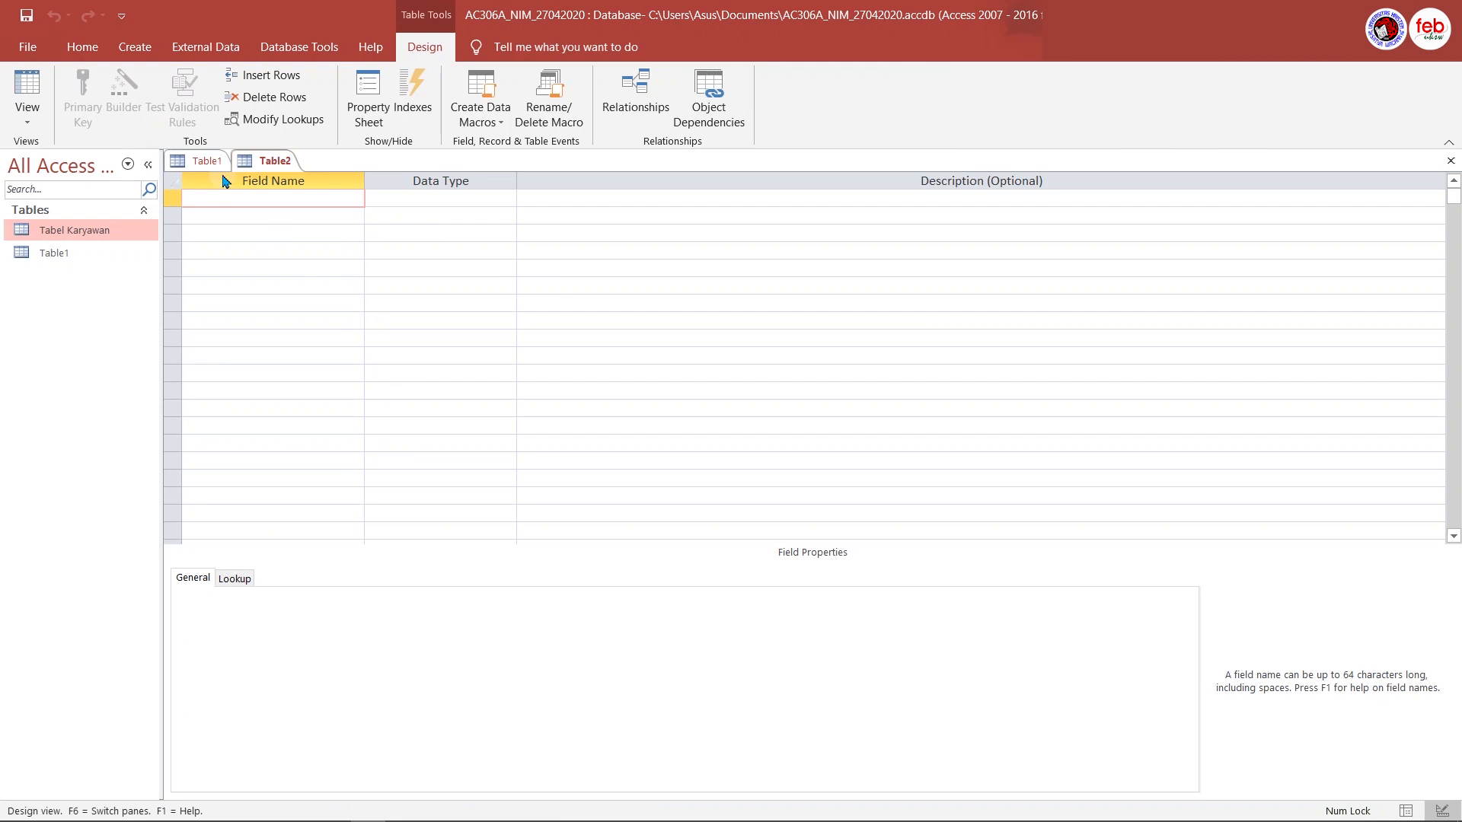
pyautogui.click(204, 162)
pyautogui.click(1451, 160)
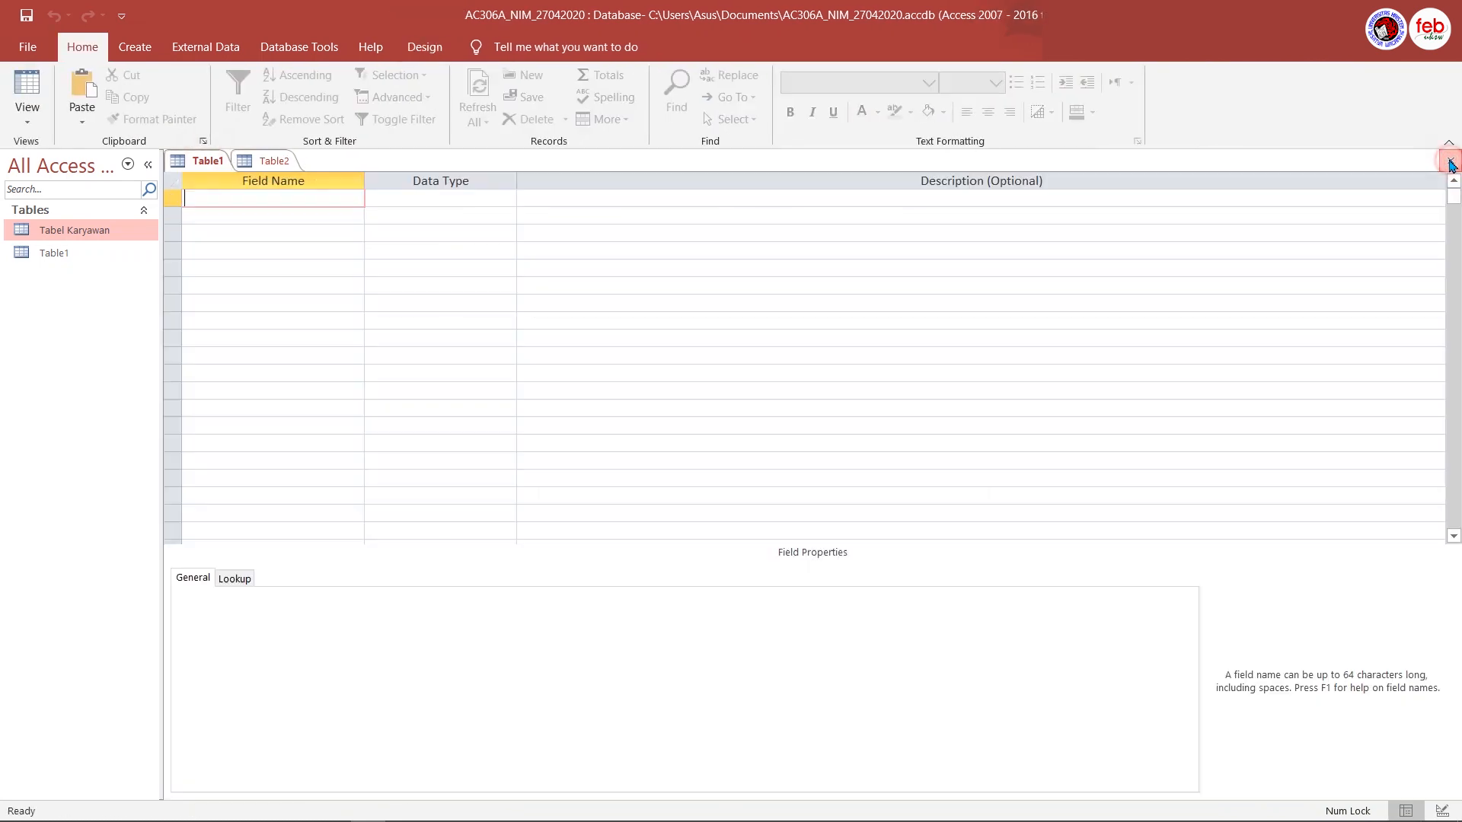
# Add the Short Text fields NIK and Nama Anak to the new table
pyautogui.click(281, 196)
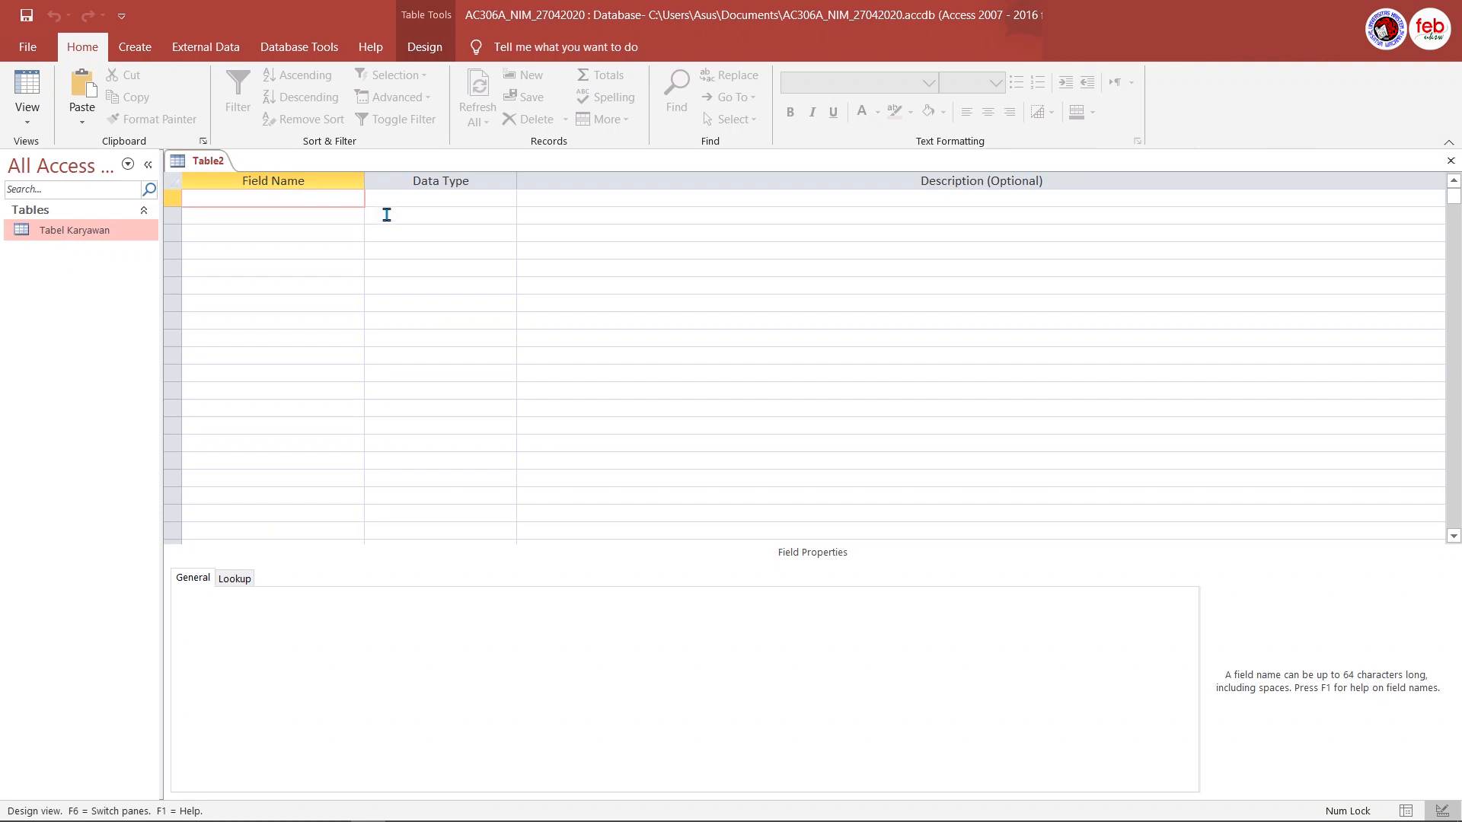
pyautogui.write('NIK')
pyautogui.press('Tab')
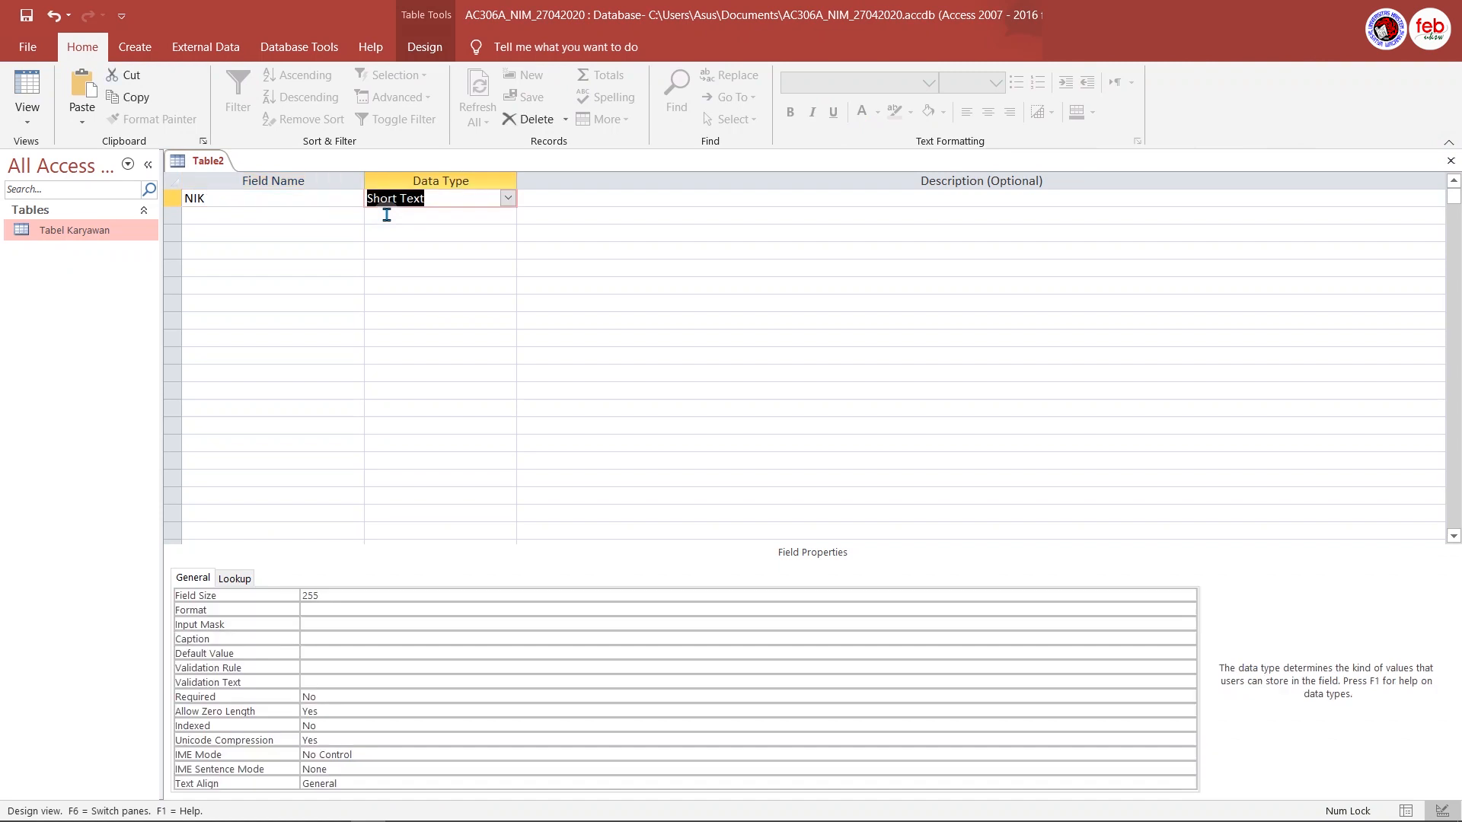
pyautogui.click(290, 215)
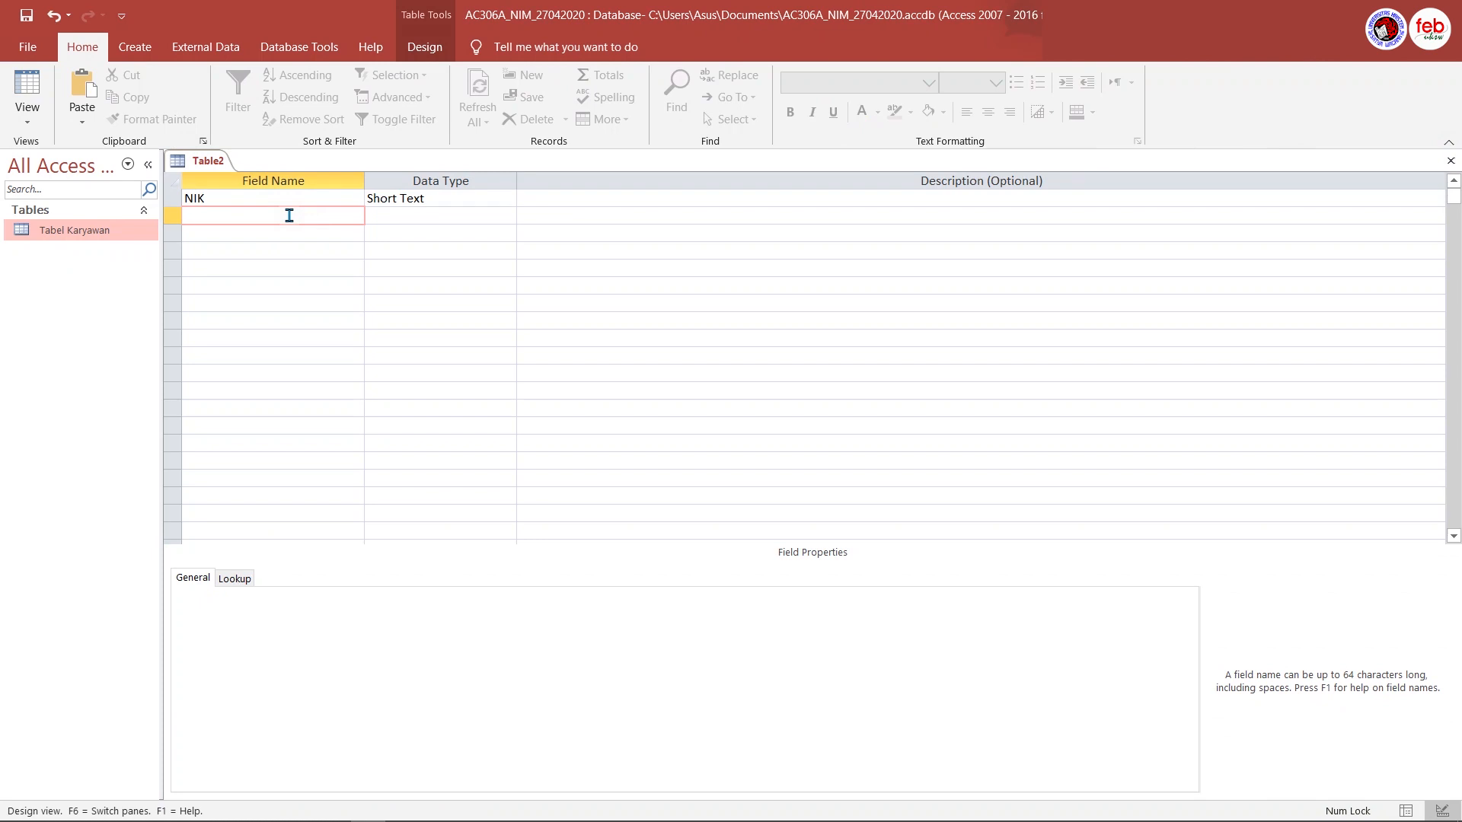
pyautogui.write('Nama Anak')
pyautogui.press('Tab')
pyautogui.press('Tab')
pyautogui.press('Tab')
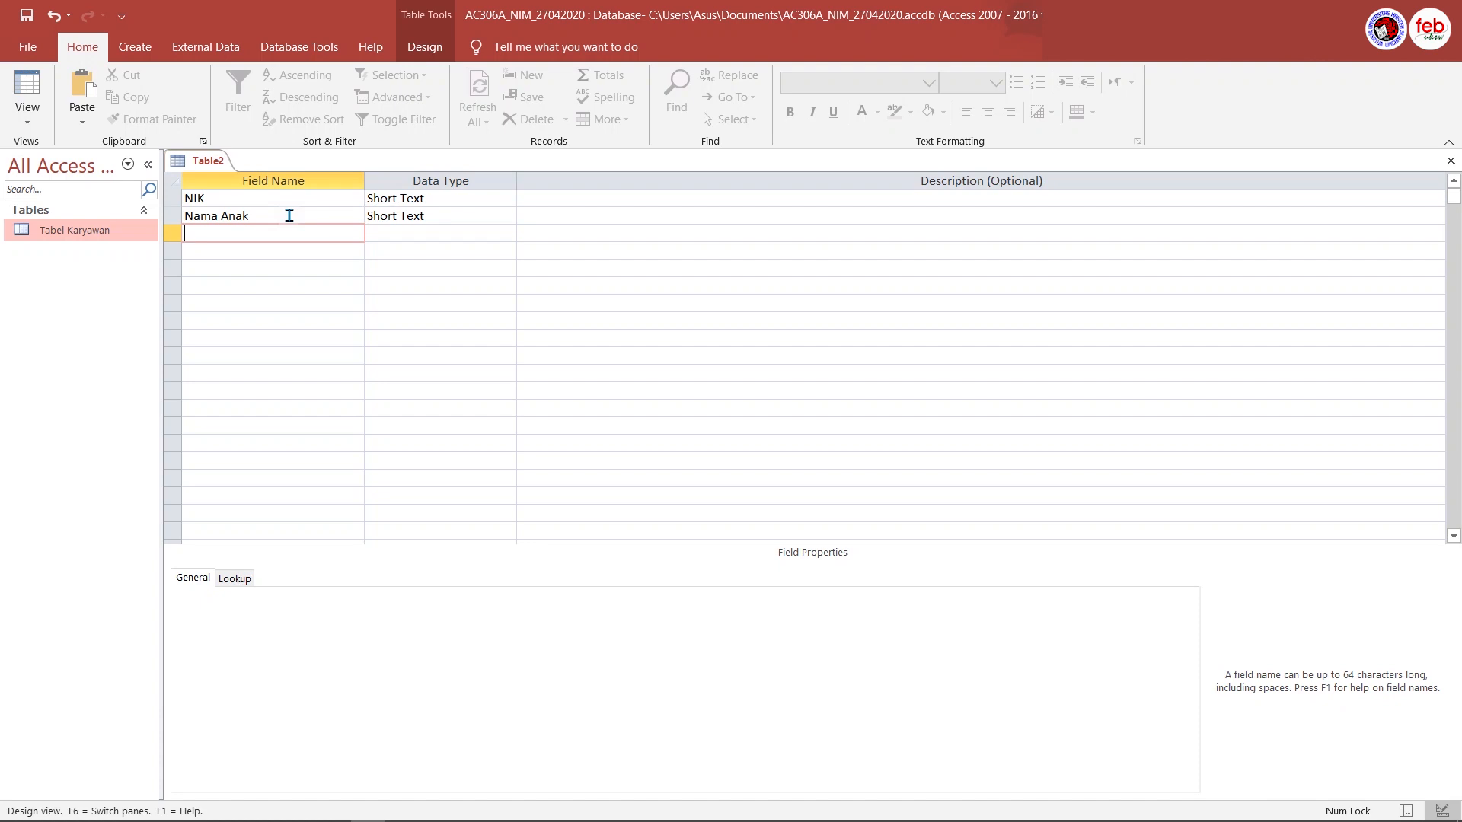
# Add the fields Tgl Lahir Anak, Status Sekolah and Status Kerja below Nama Anak
pyautogui.write('Tgl Lahir Anak')
pyautogui.press('Down')
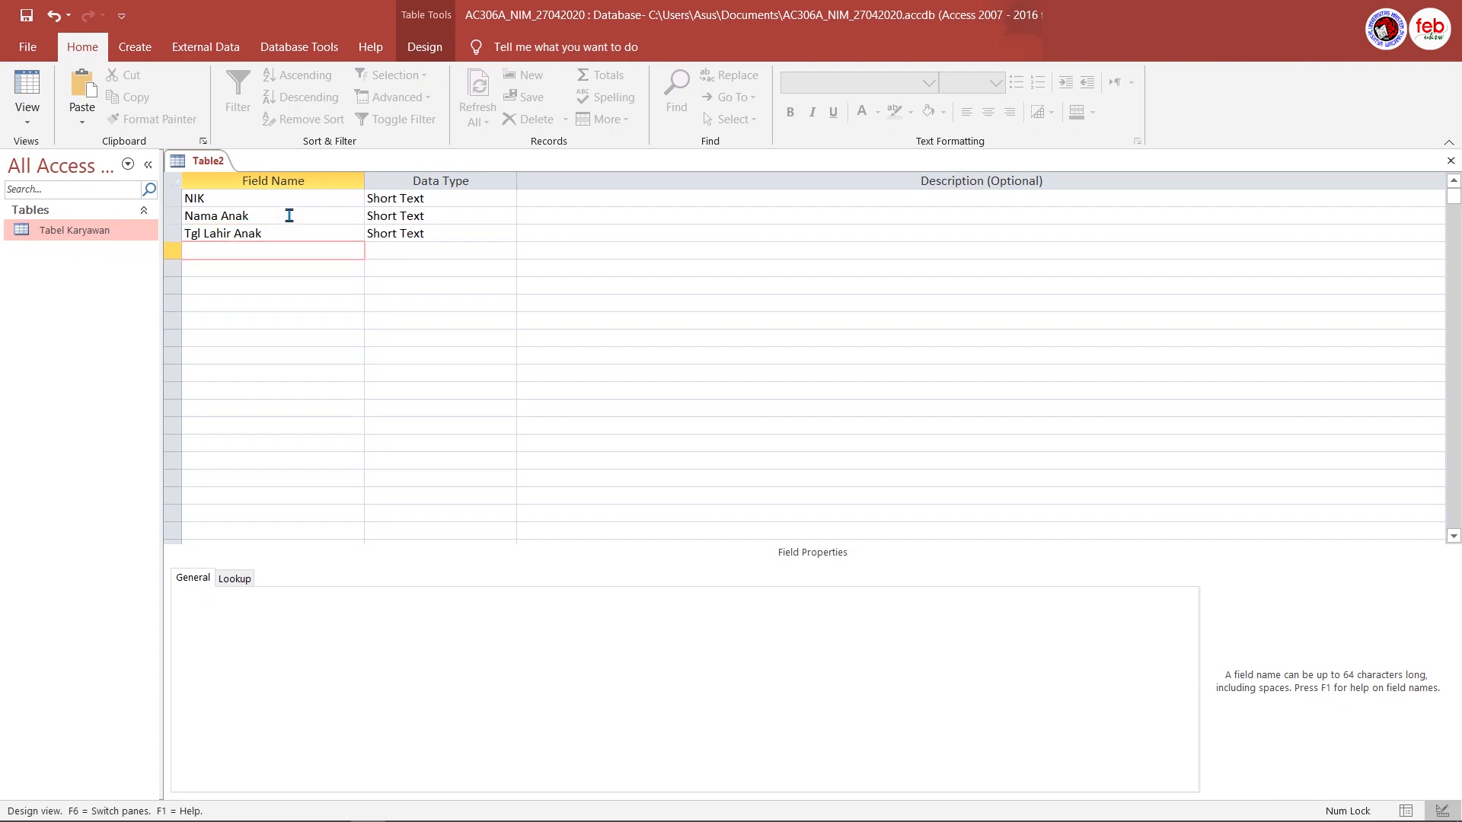
pyautogui.write('Status Sekolah')
pyautogui.press('Down')
pyautogui.write('Status Kerja')
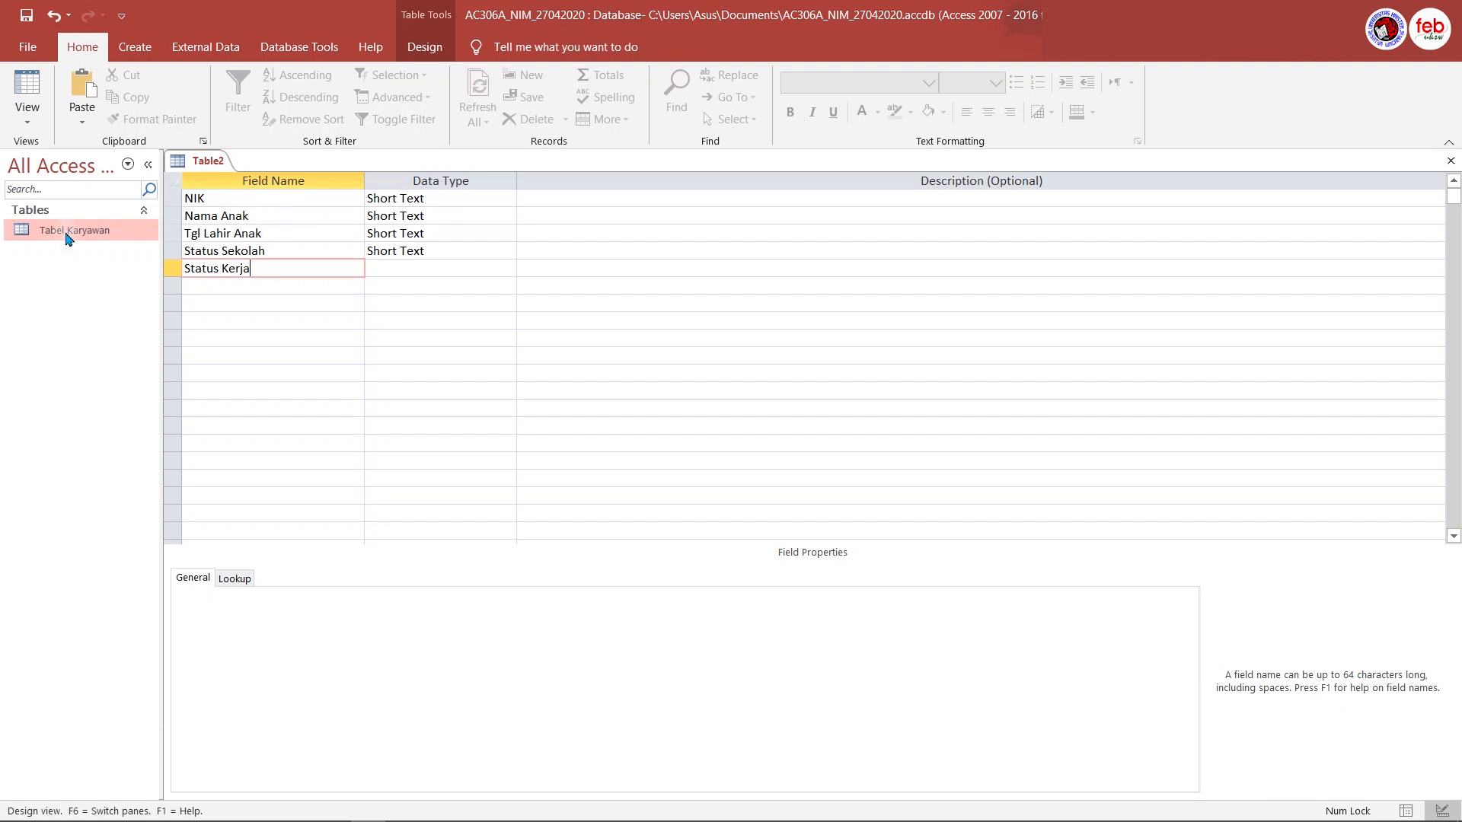
# Start the Lookup Wizard for the NIK field, getting its values from the existing table Tabel Karyawan
pyautogui.click(443, 199)
pyautogui.click(507, 198)
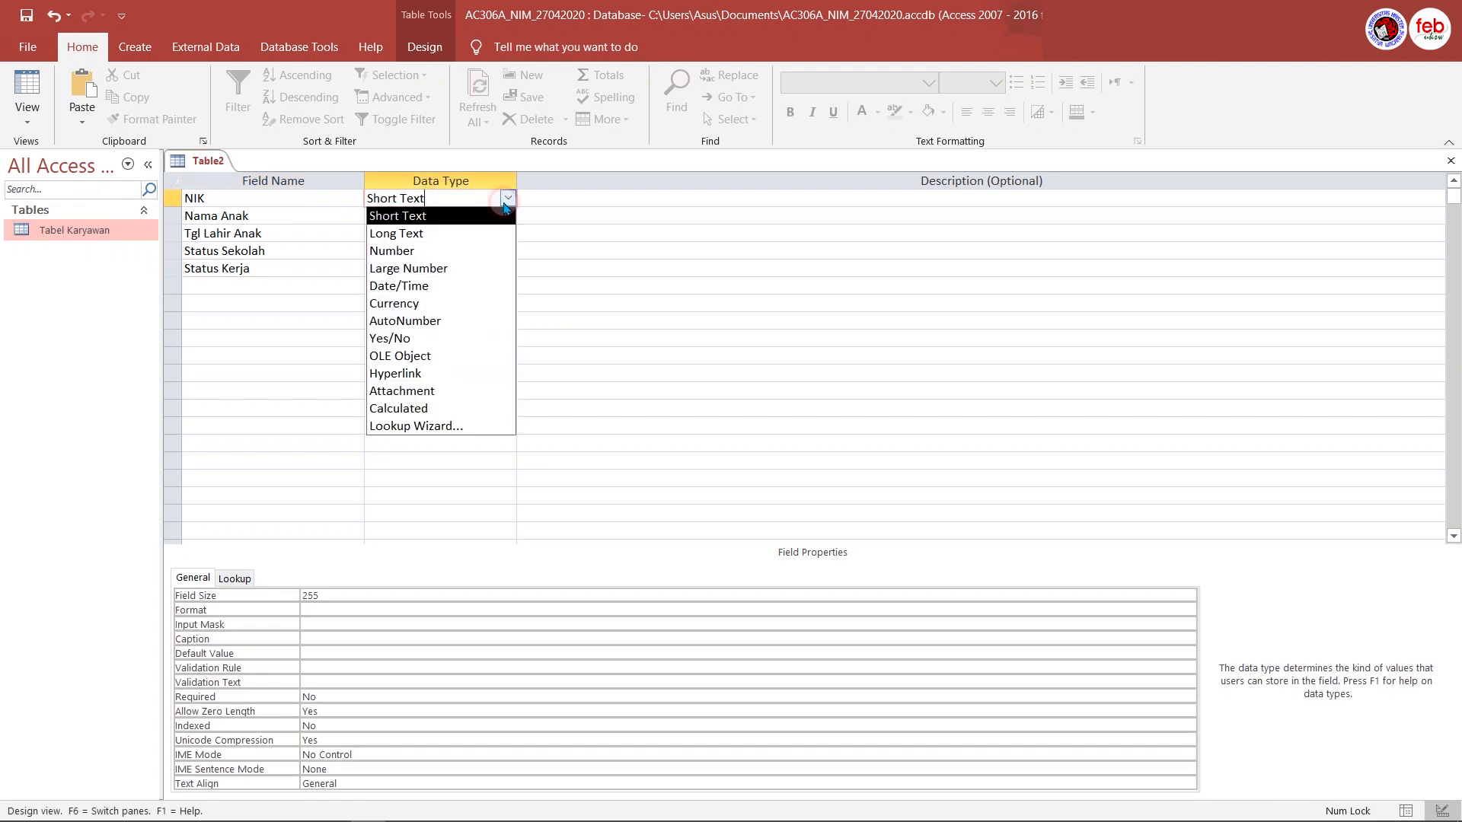
pyautogui.click(465, 431)
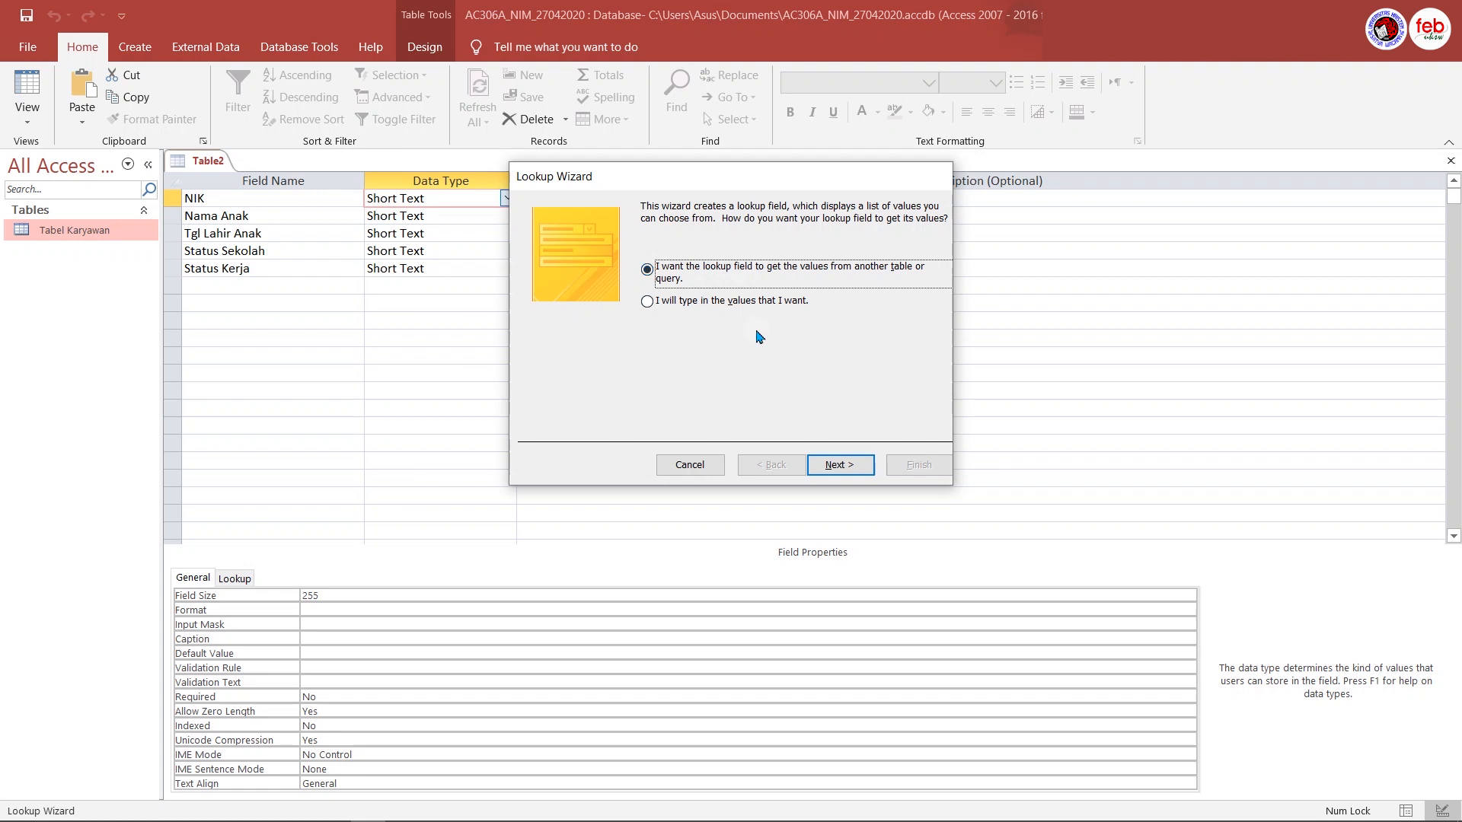
pyautogui.click(840, 466)
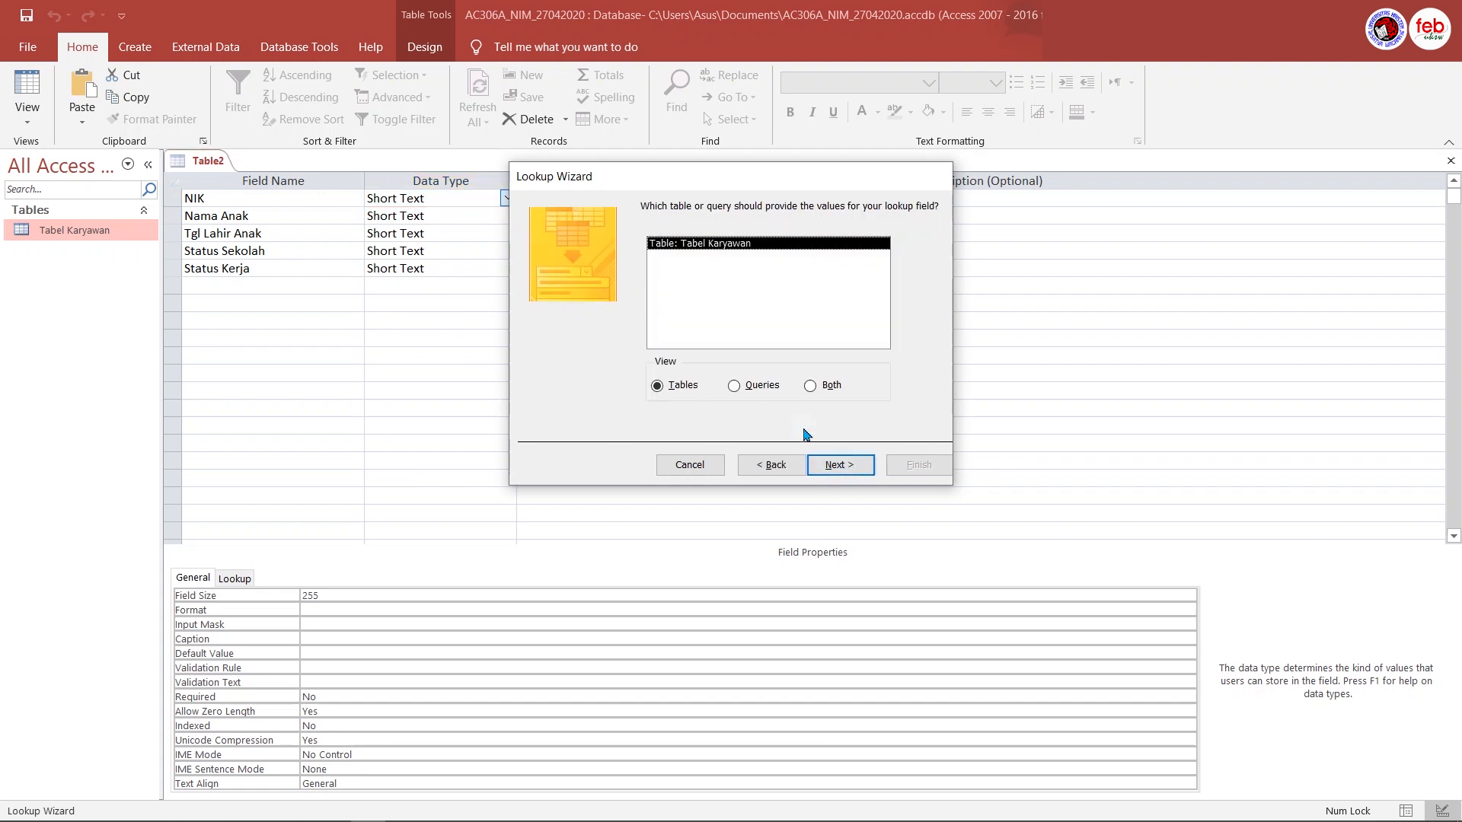
pyautogui.click(837, 464)
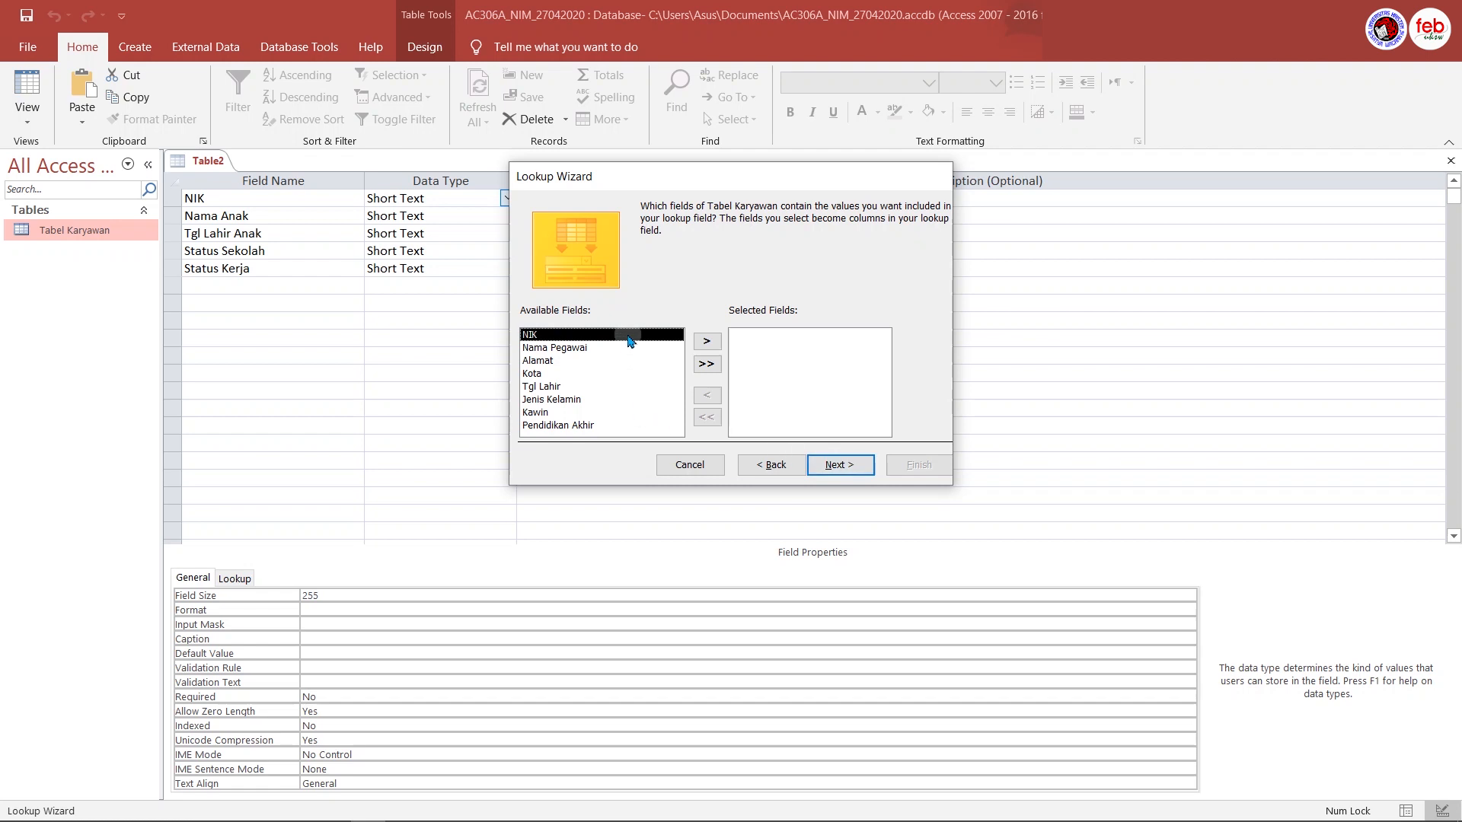
# Use Tabel Karyawan's NIK field as the lookup column without sorting, keep the label NIK and finish the wizard
pyautogui.click(707, 341)
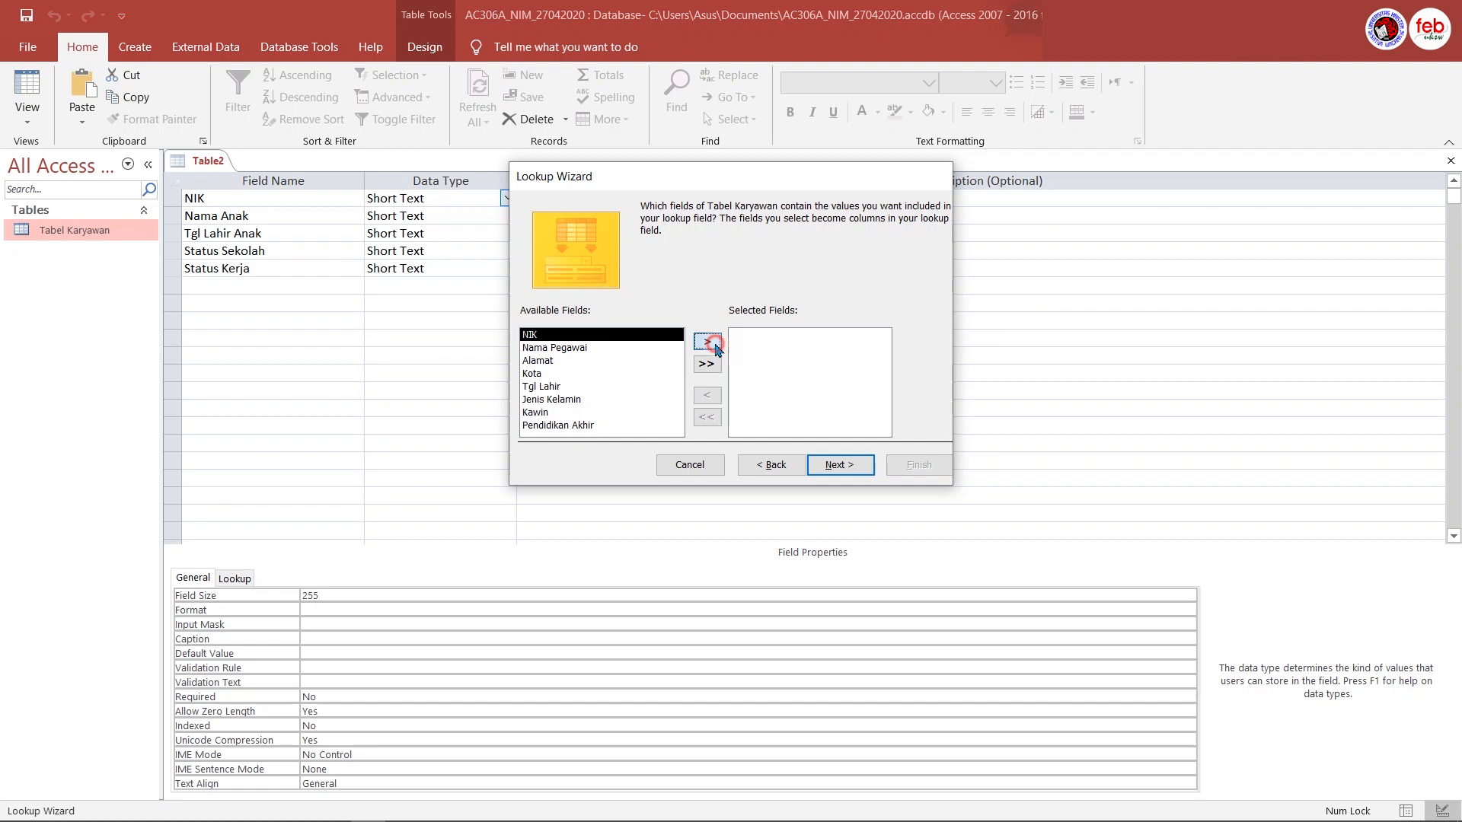
pyautogui.click(846, 469)
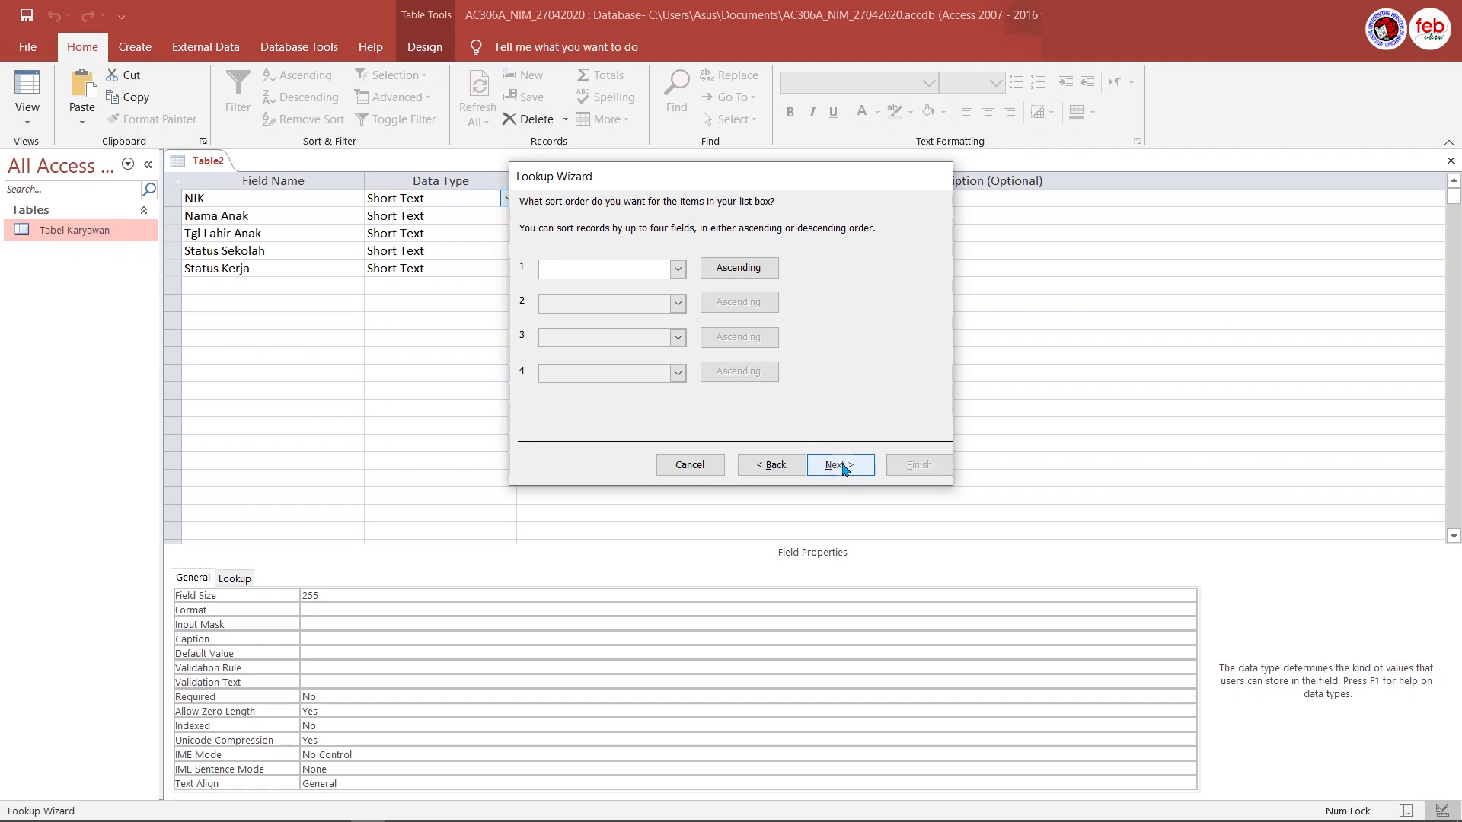
pyautogui.click(844, 468)
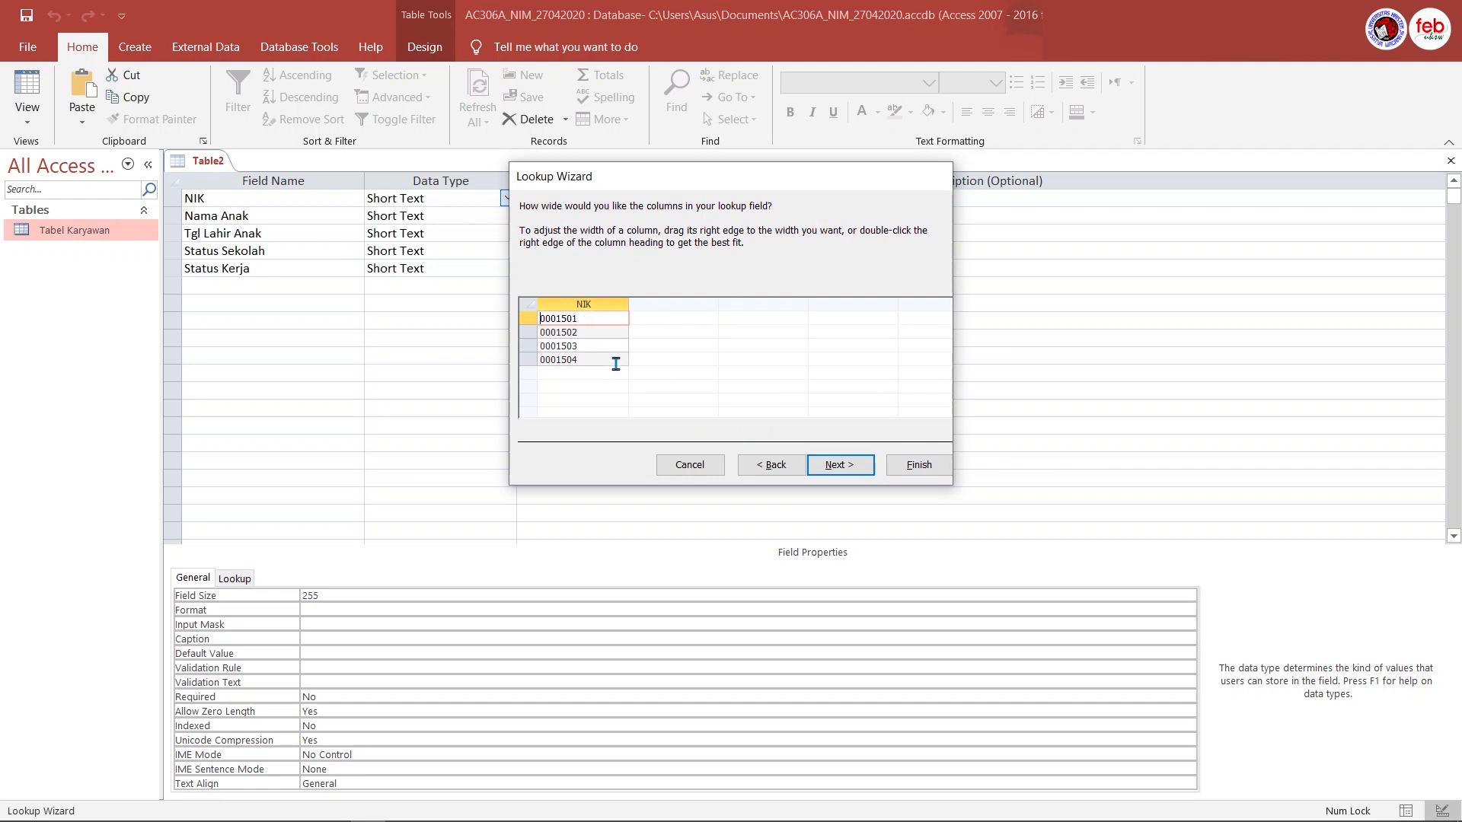
pyautogui.click(840, 466)
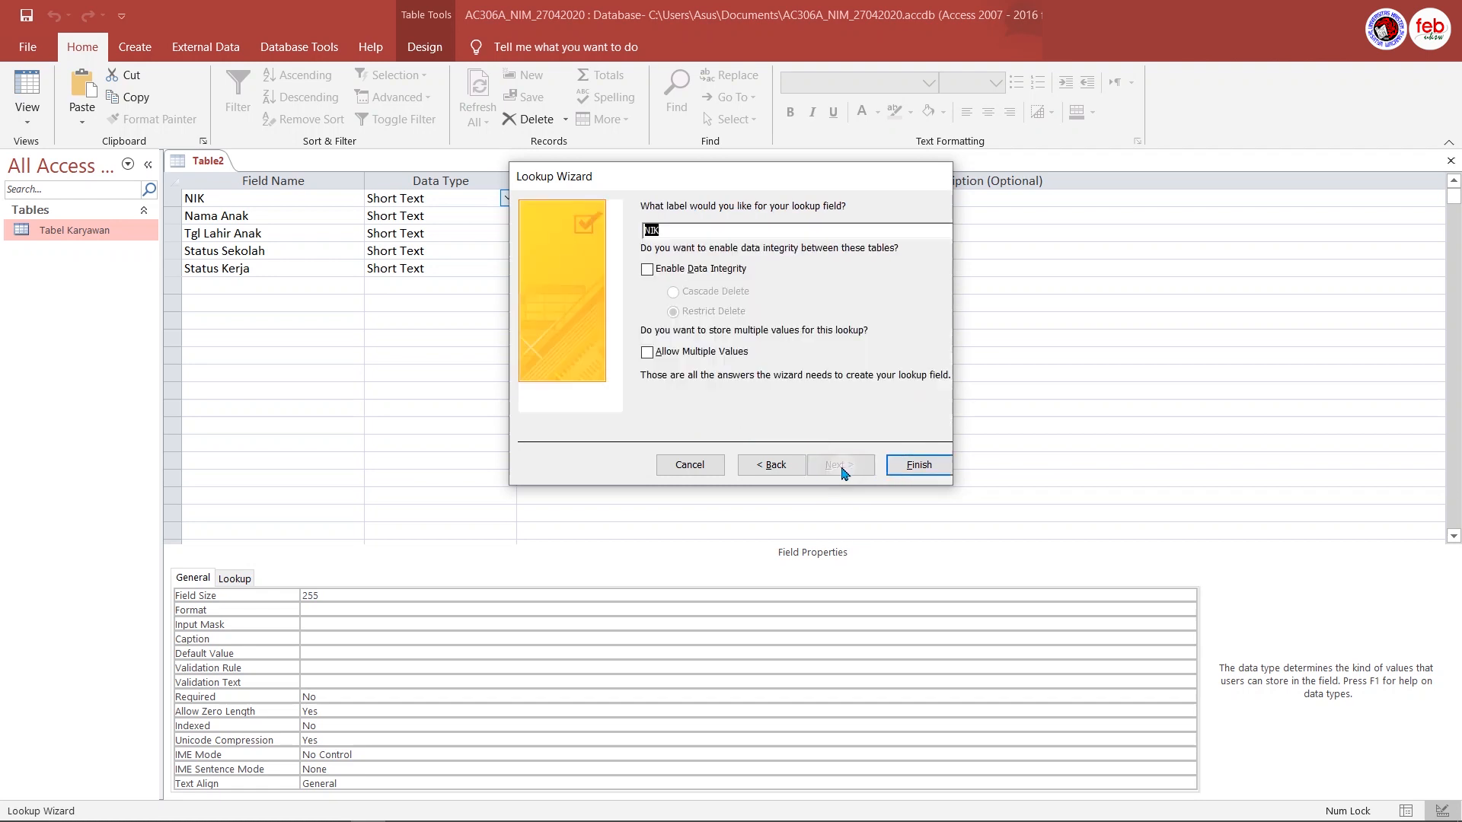
pyautogui.click(678, 230)
pyautogui.click(913, 470)
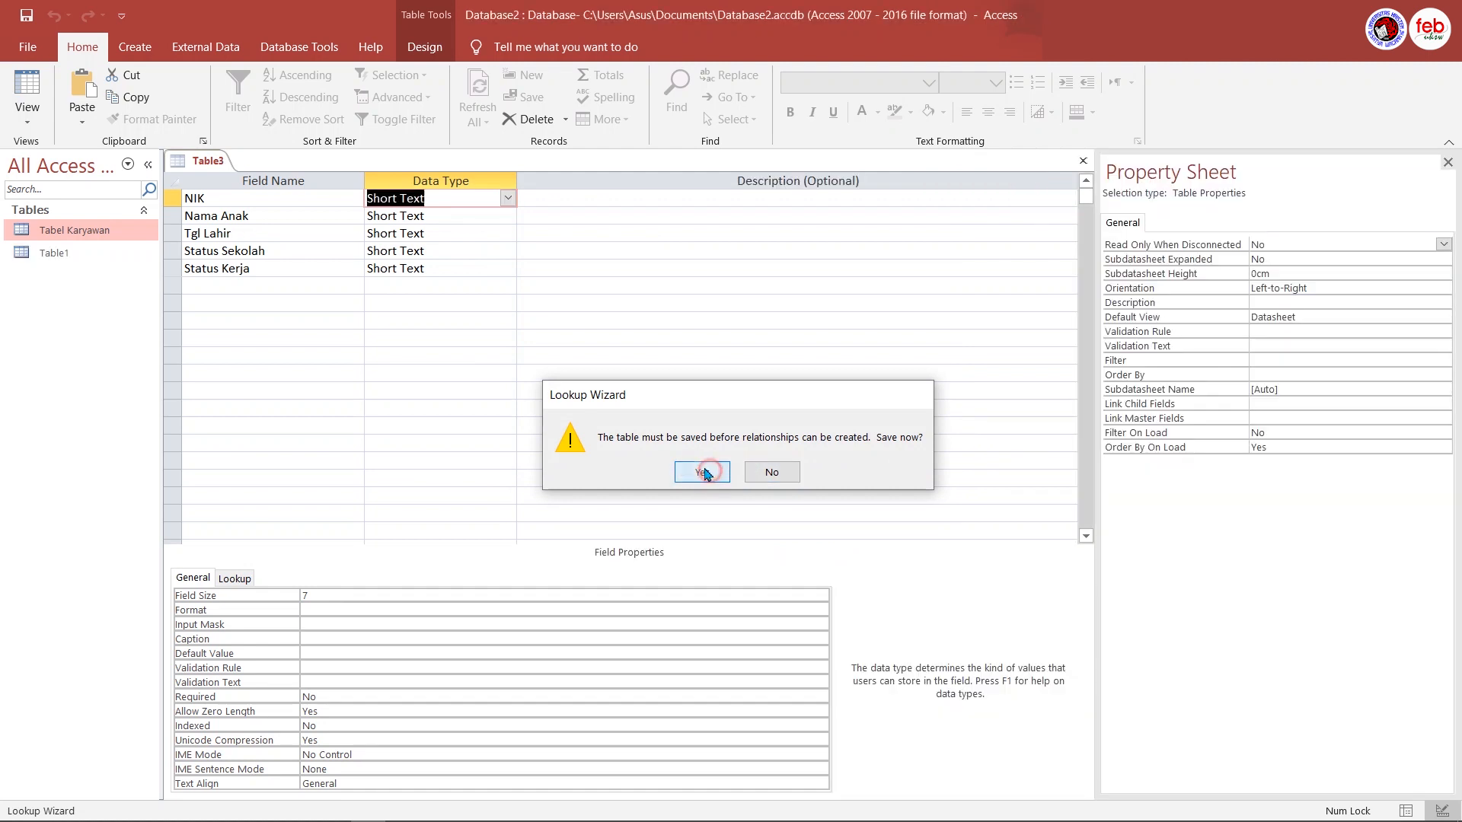
# Save the new table as Tabel Anak and let Access create a primary key
pyautogui.click(702, 472)
pyautogui.write('Tabel Anak')
pyautogui.press('Return')
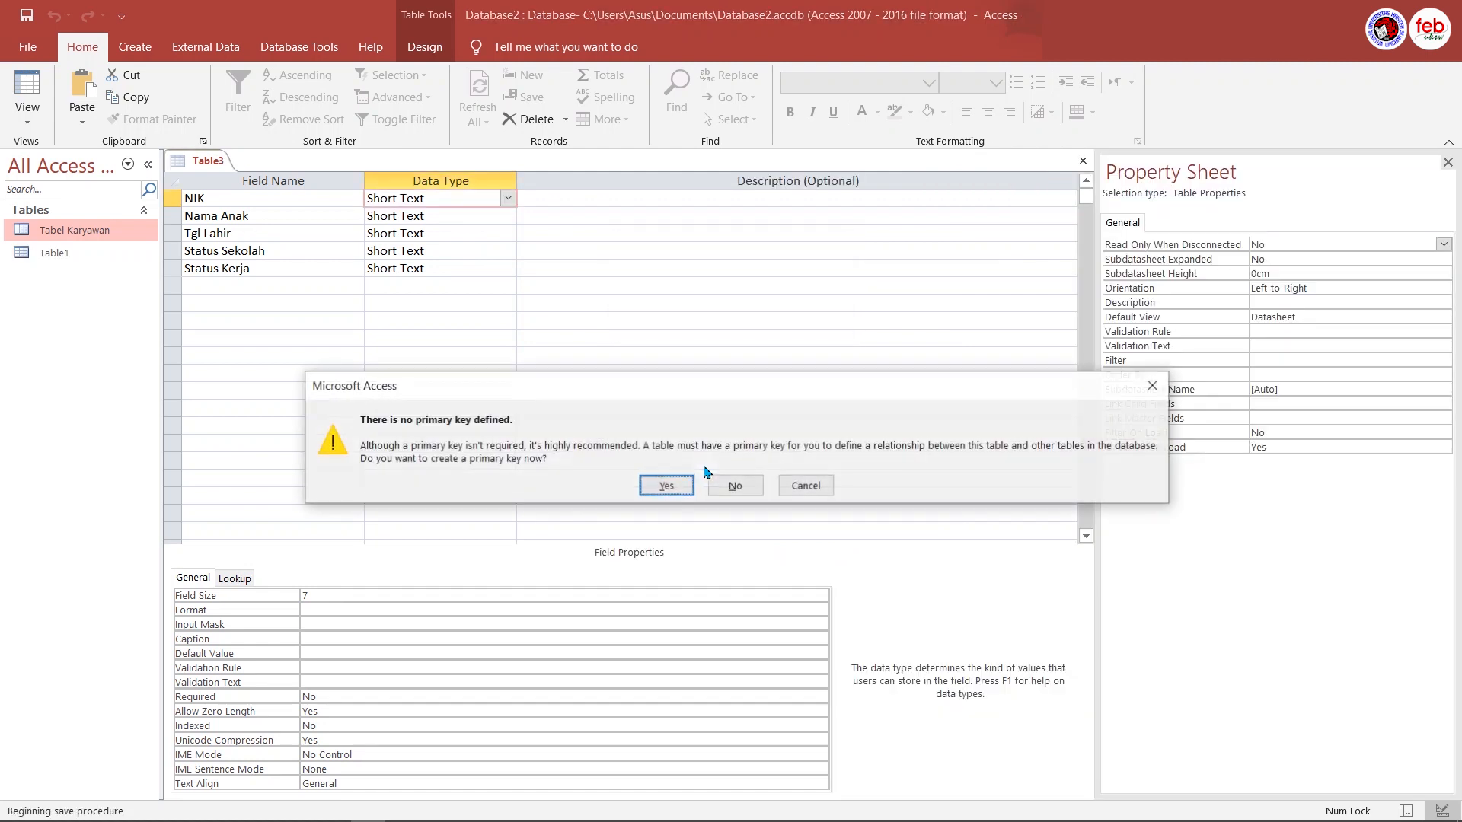
pyautogui.click(681, 488)
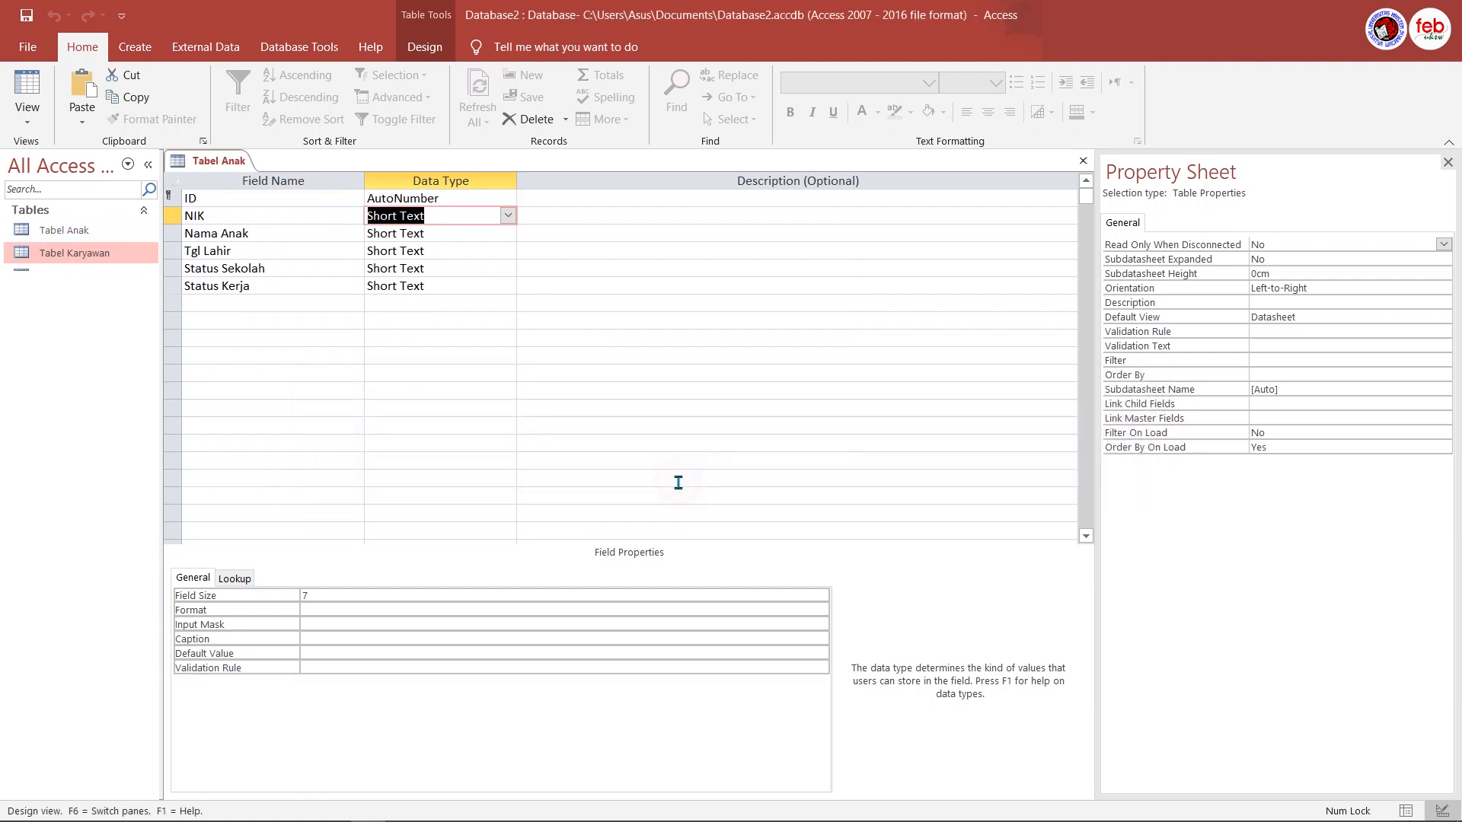
# Remove the primary key from Tabel Anak's ID field and delete that field
pyautogui.click(175, 195)
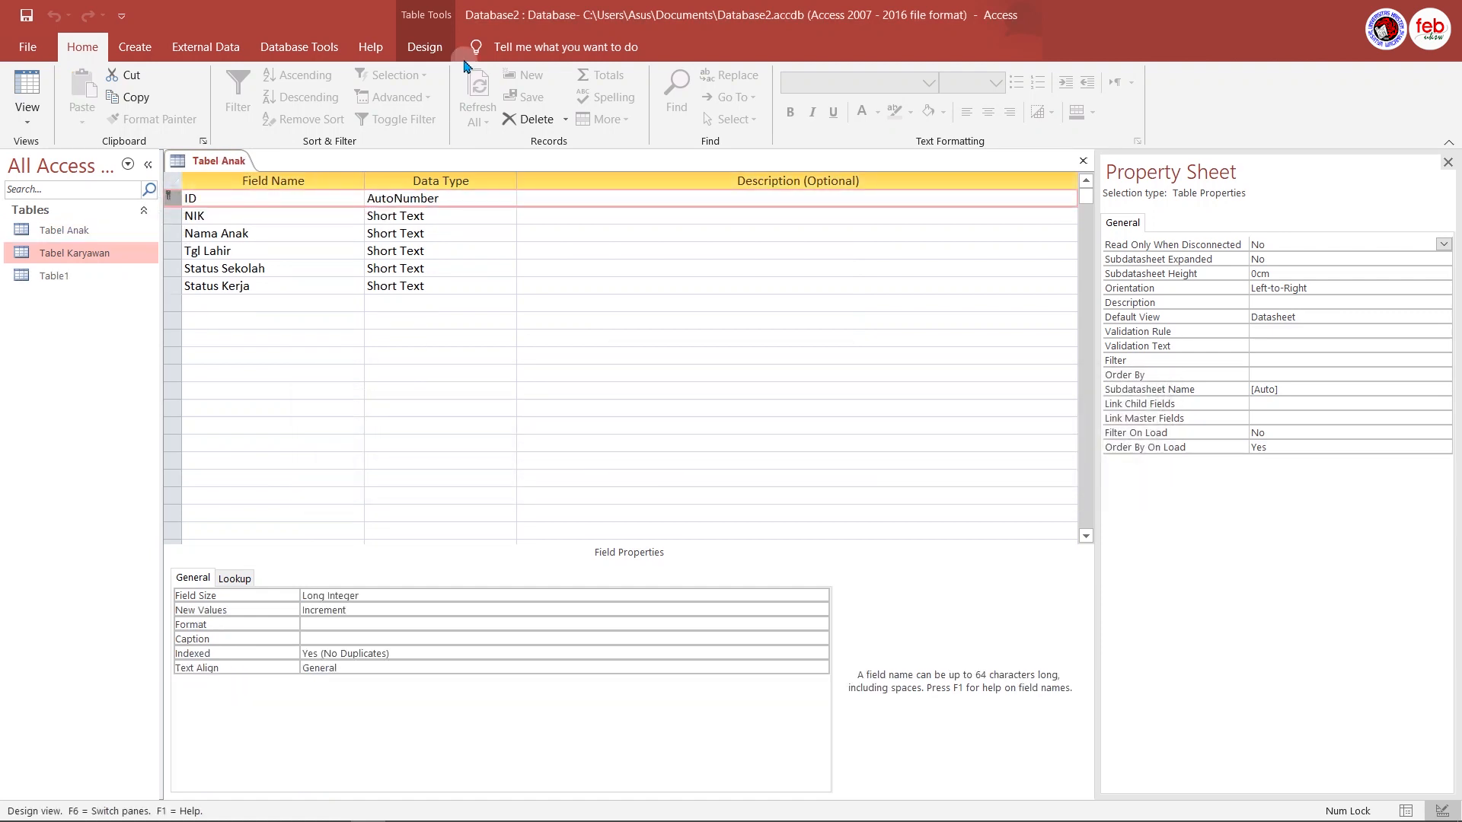
pyautogui.click(427, 47)
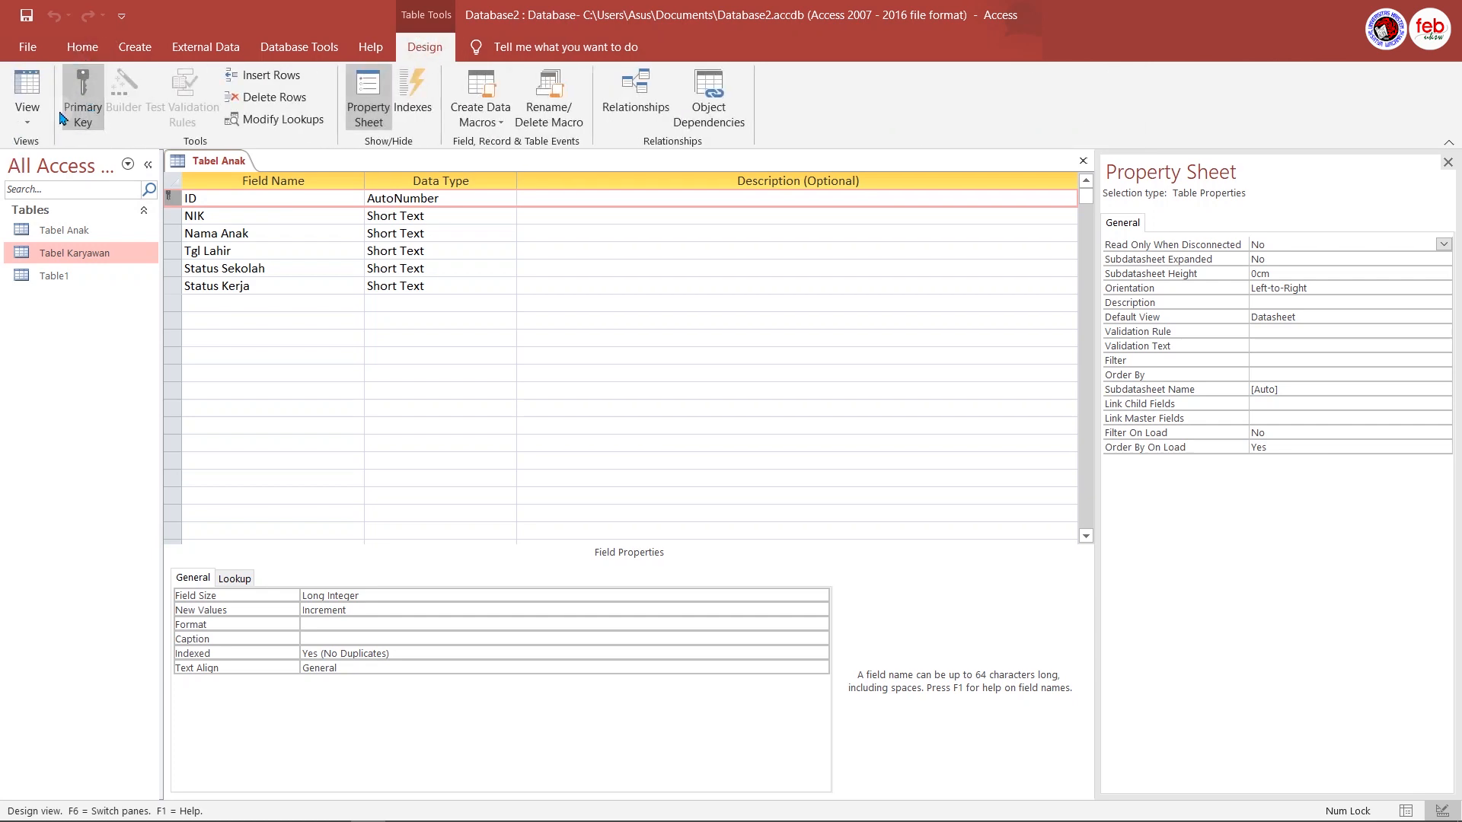
pyautogui.click(85, 84)
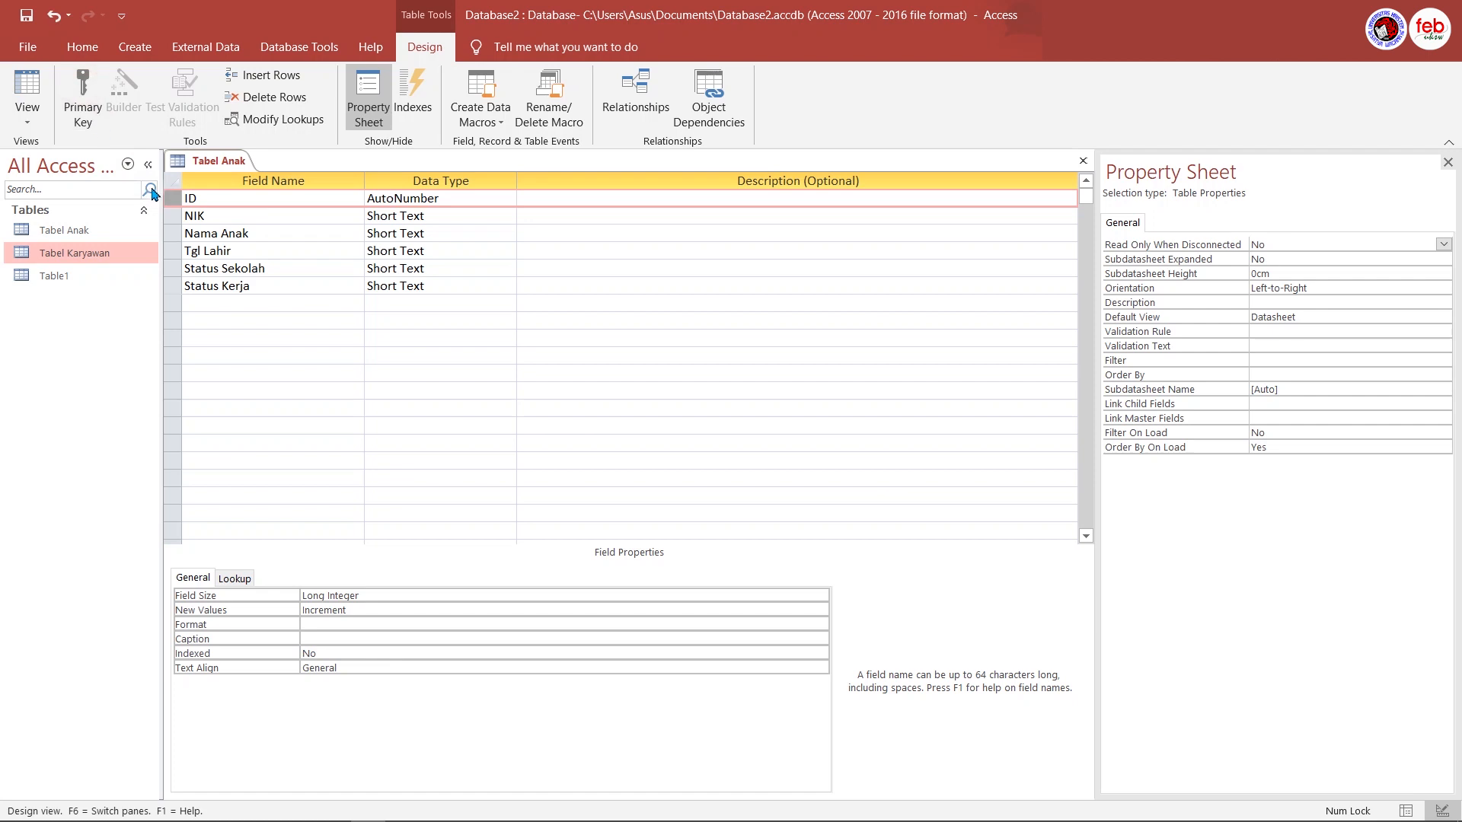
pyautogui.rightClick(171, 198)
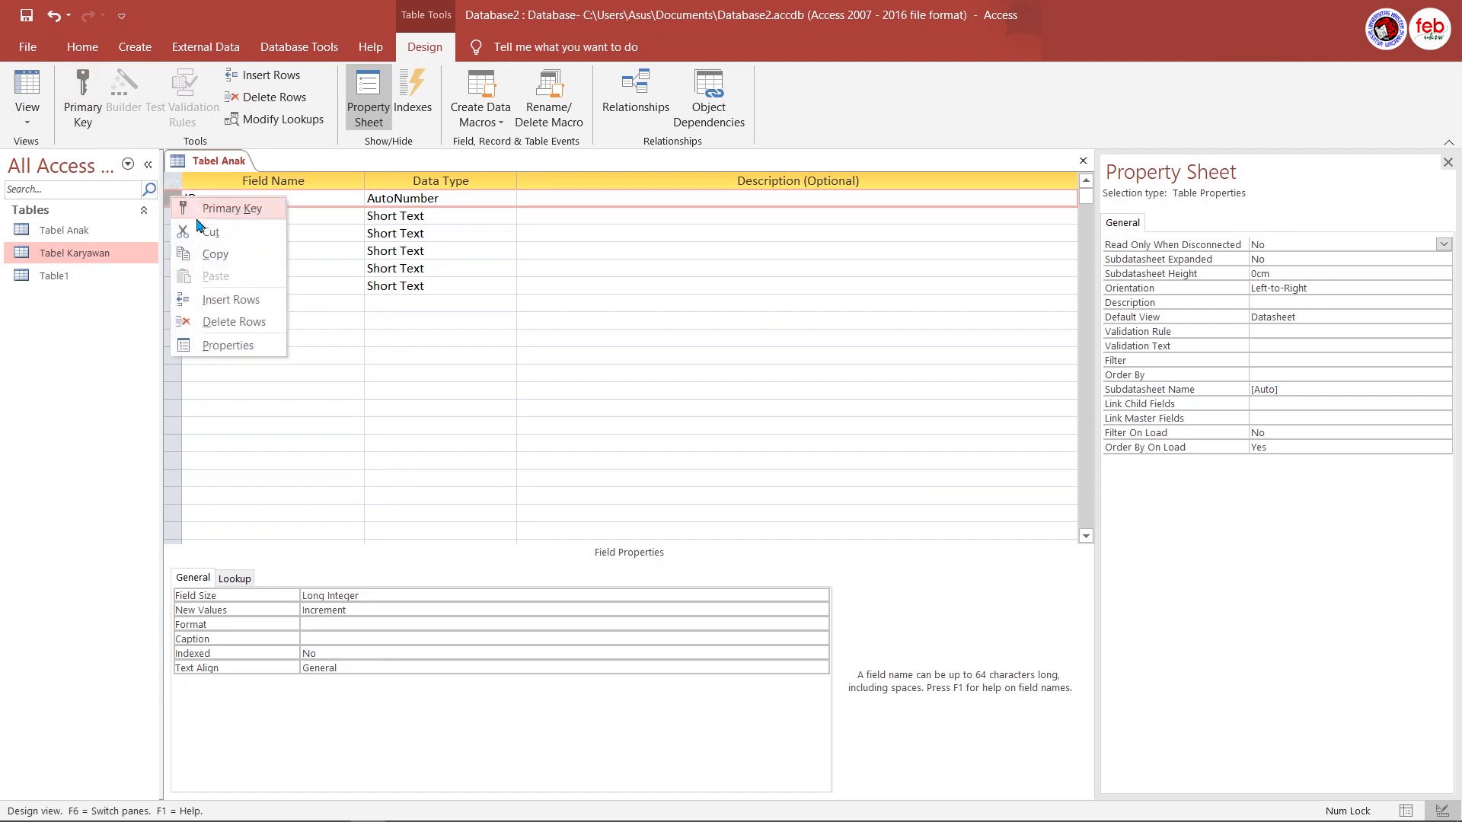
pyautogui.click(235, 323)
# Set NIK as the primary key of Tabel Anak
pyautogui.click(172, 286)
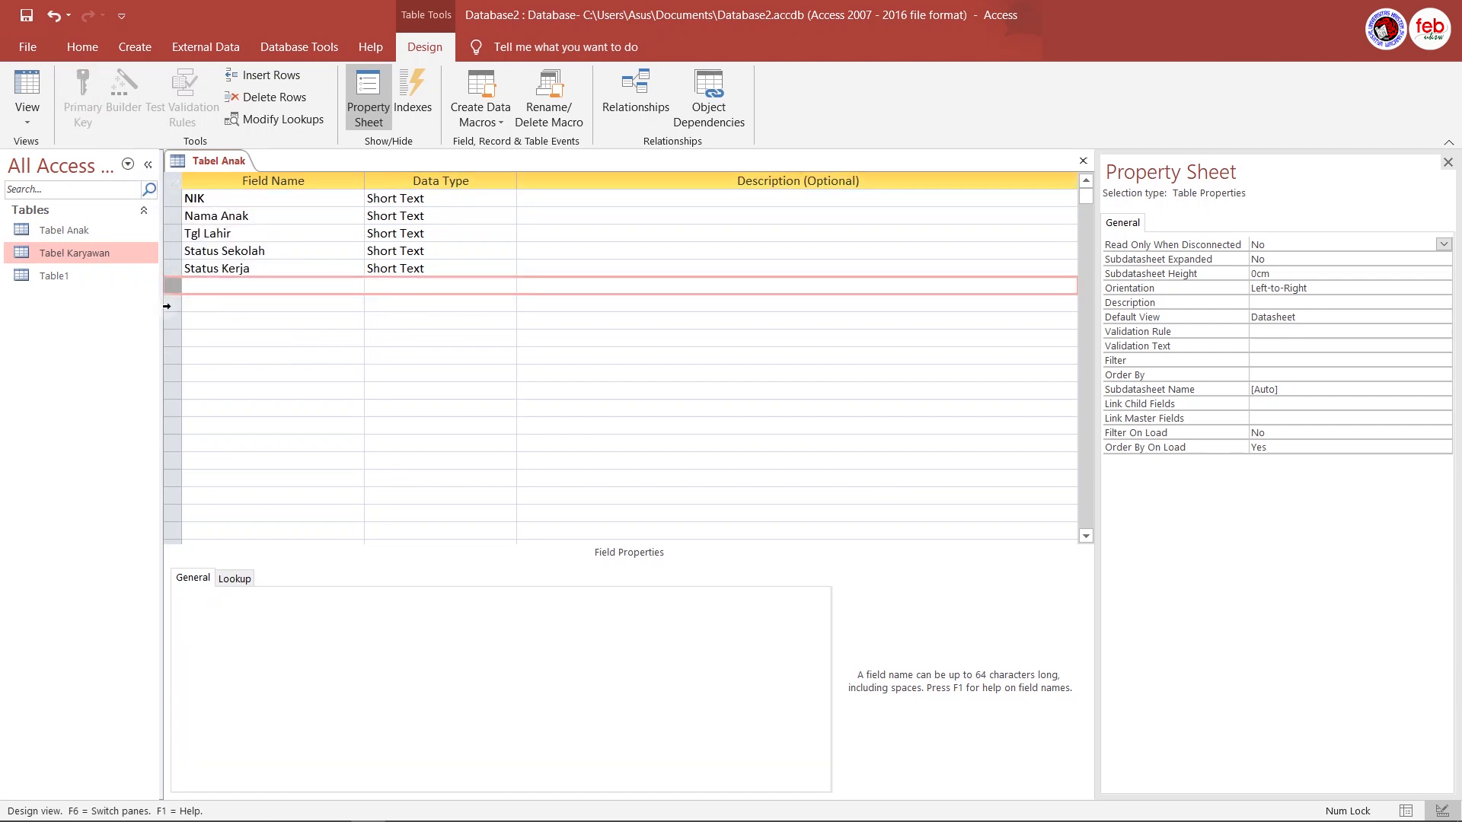
pyautogui.click(169, 201)
pyautogui.click(85, 107)
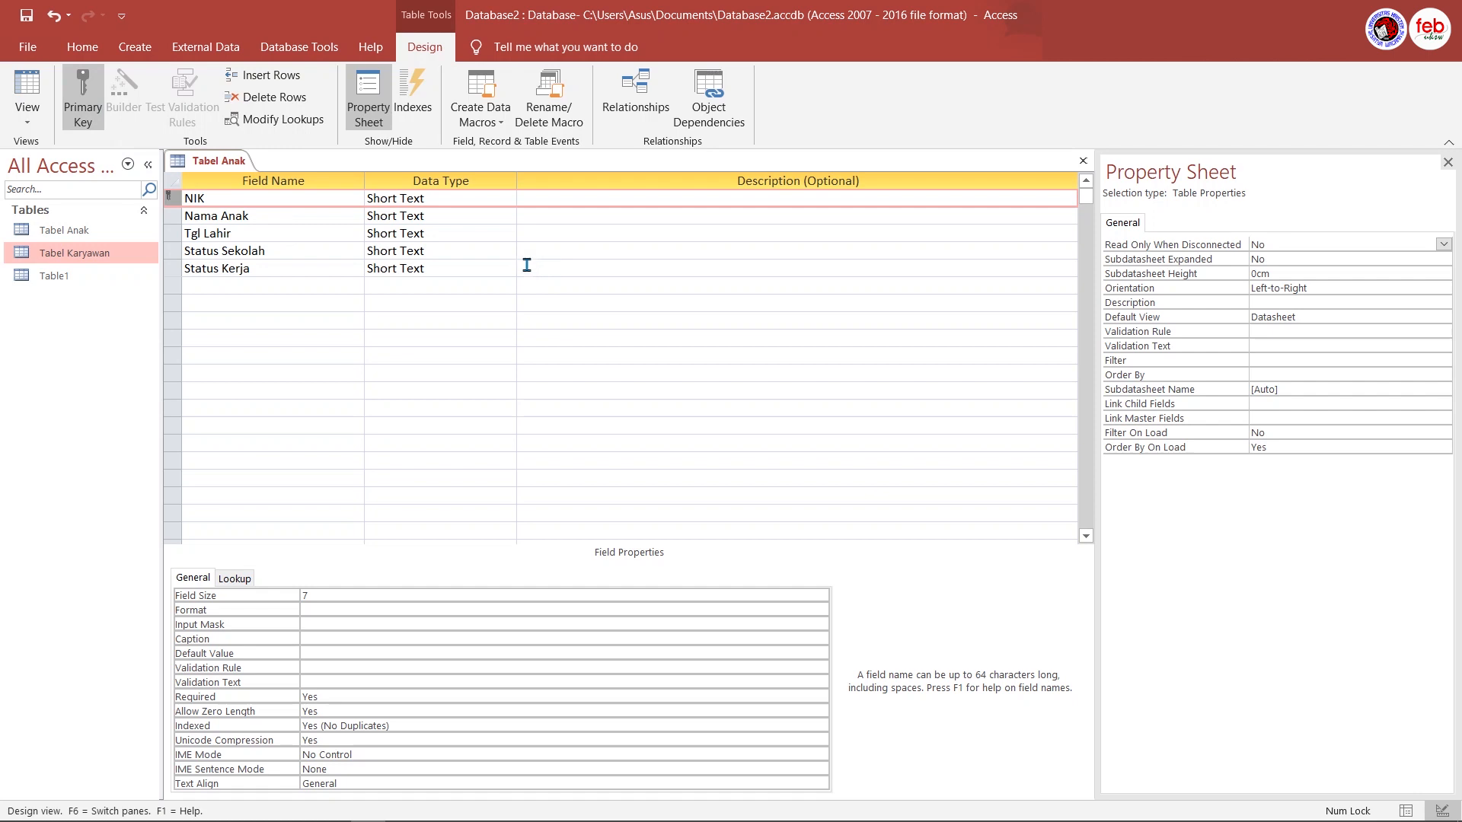
# Try to delete the NIK field from Tabel Anak
pyautogui.rightClick(174, 197)
pyautogui.click(247, 321)
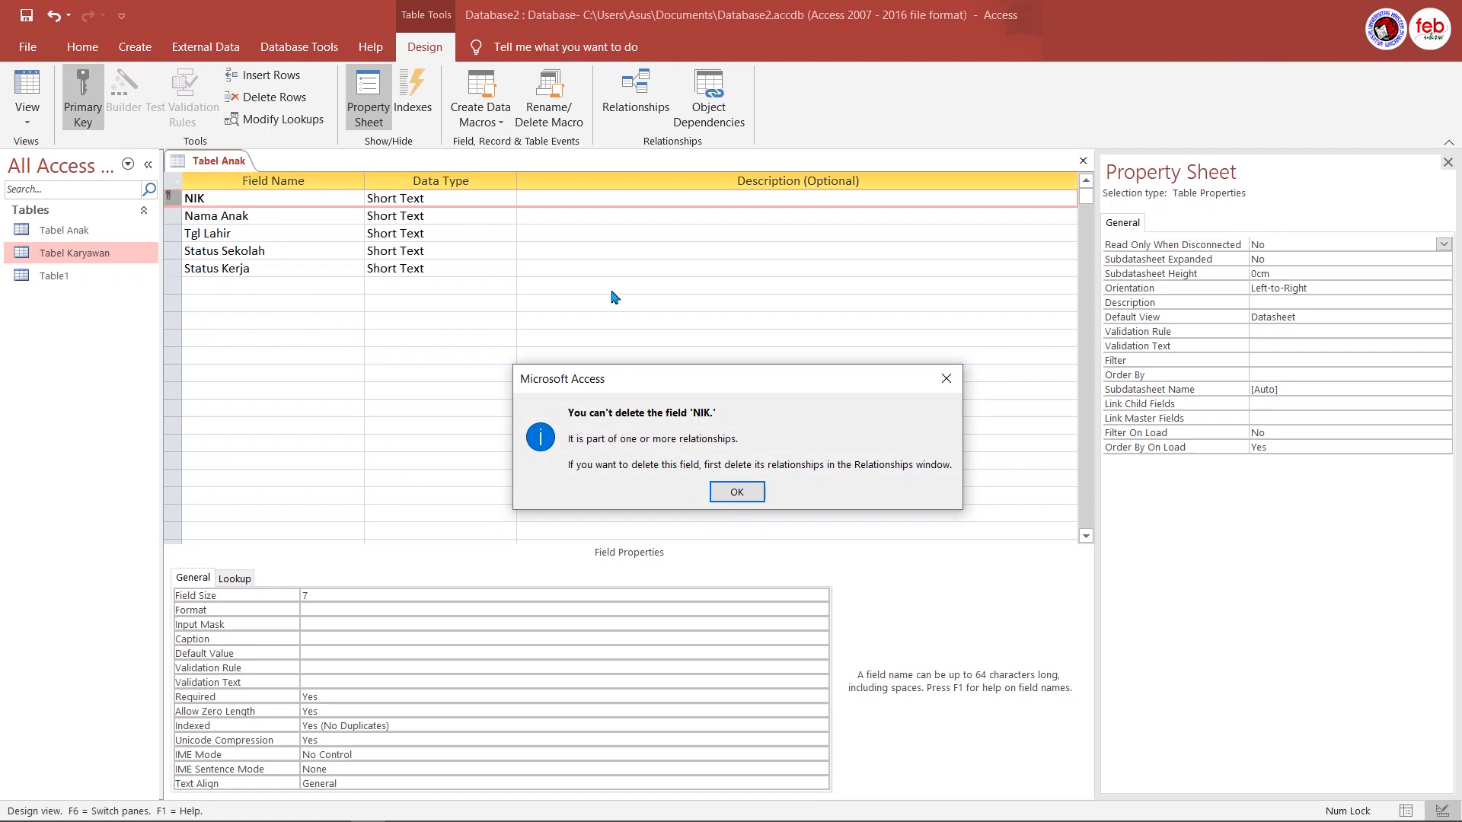
pyautogui.click(946, 379)
# Remove the primary key from Tabel Anak's NIK field and set the Nama Anak field size to 20
pyautogui.click(84, 110)
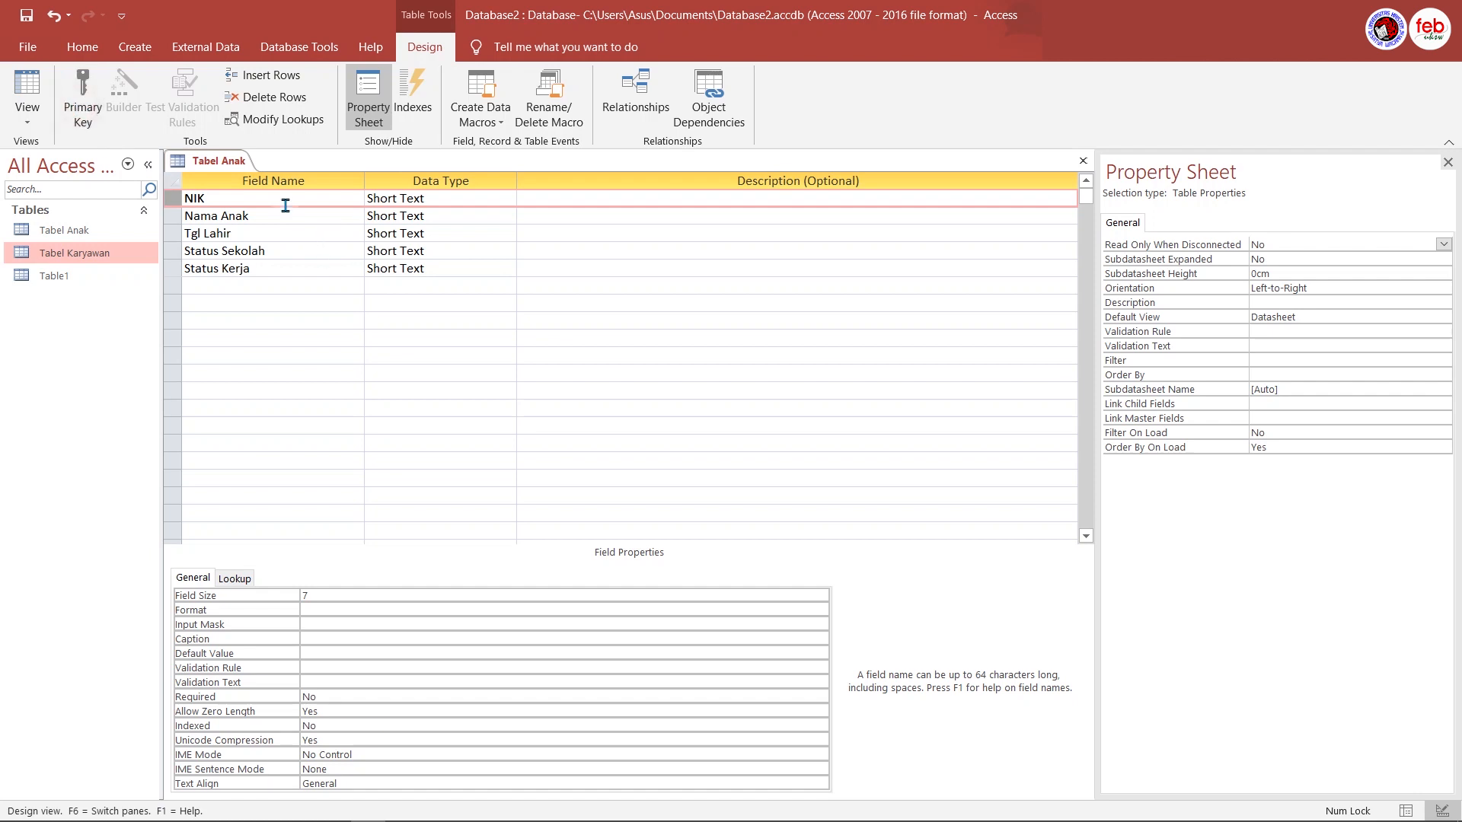
pyautogui.click(429, 198)
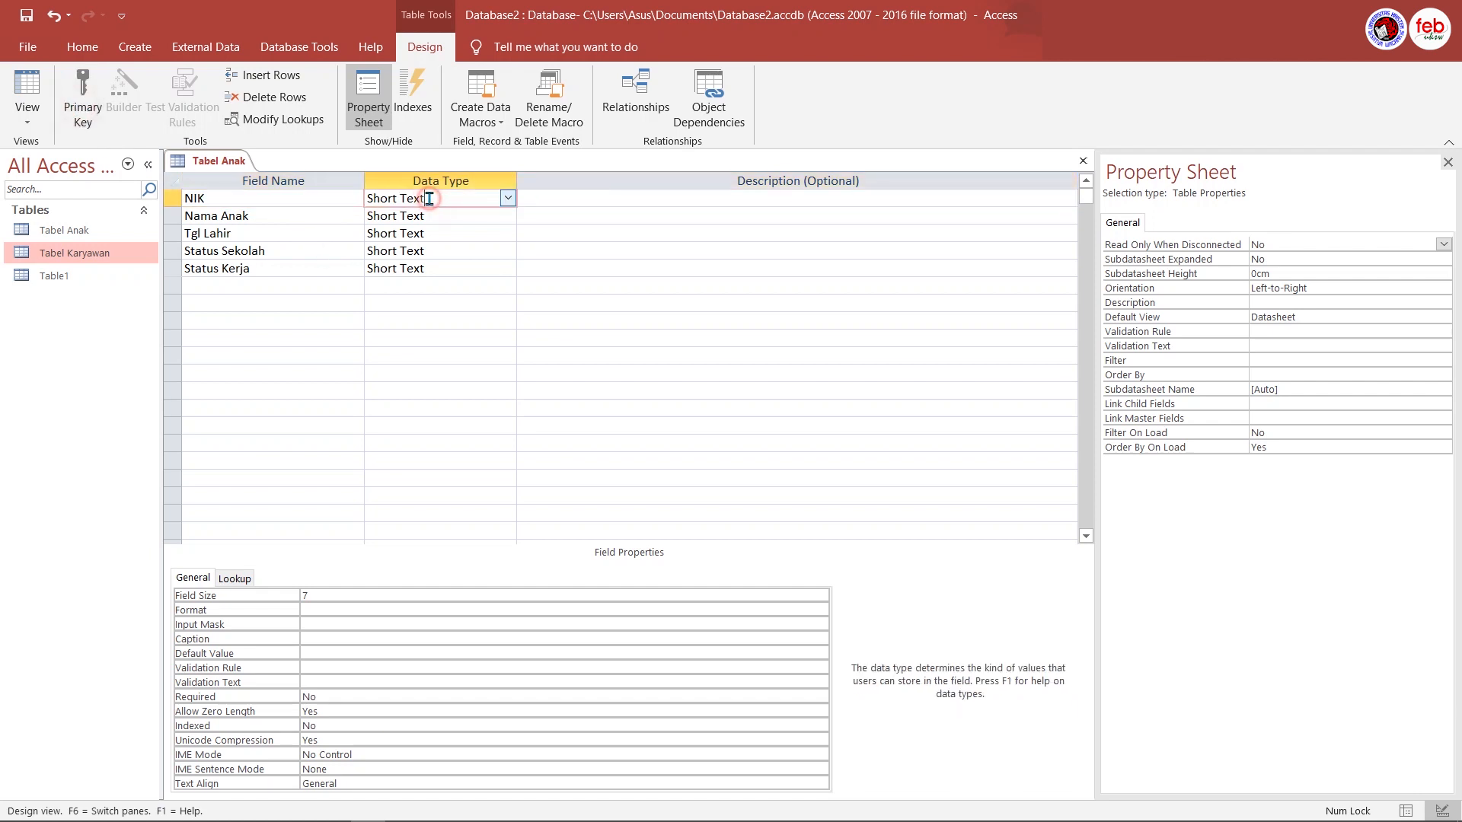
pyautogui.click(473, 218)
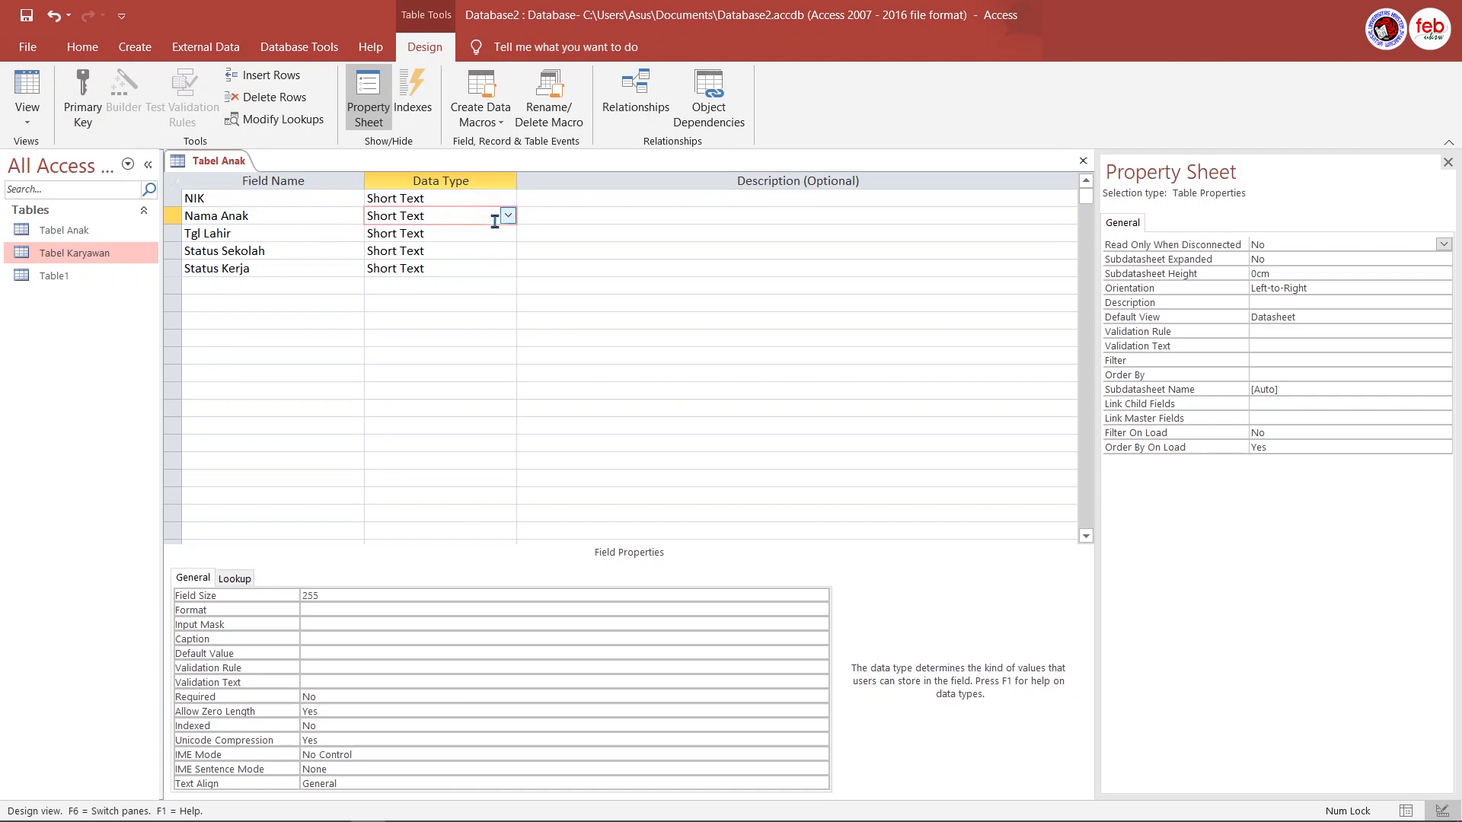
pyautogui.click(339, 595)
pyautogui.press('BackSpace')
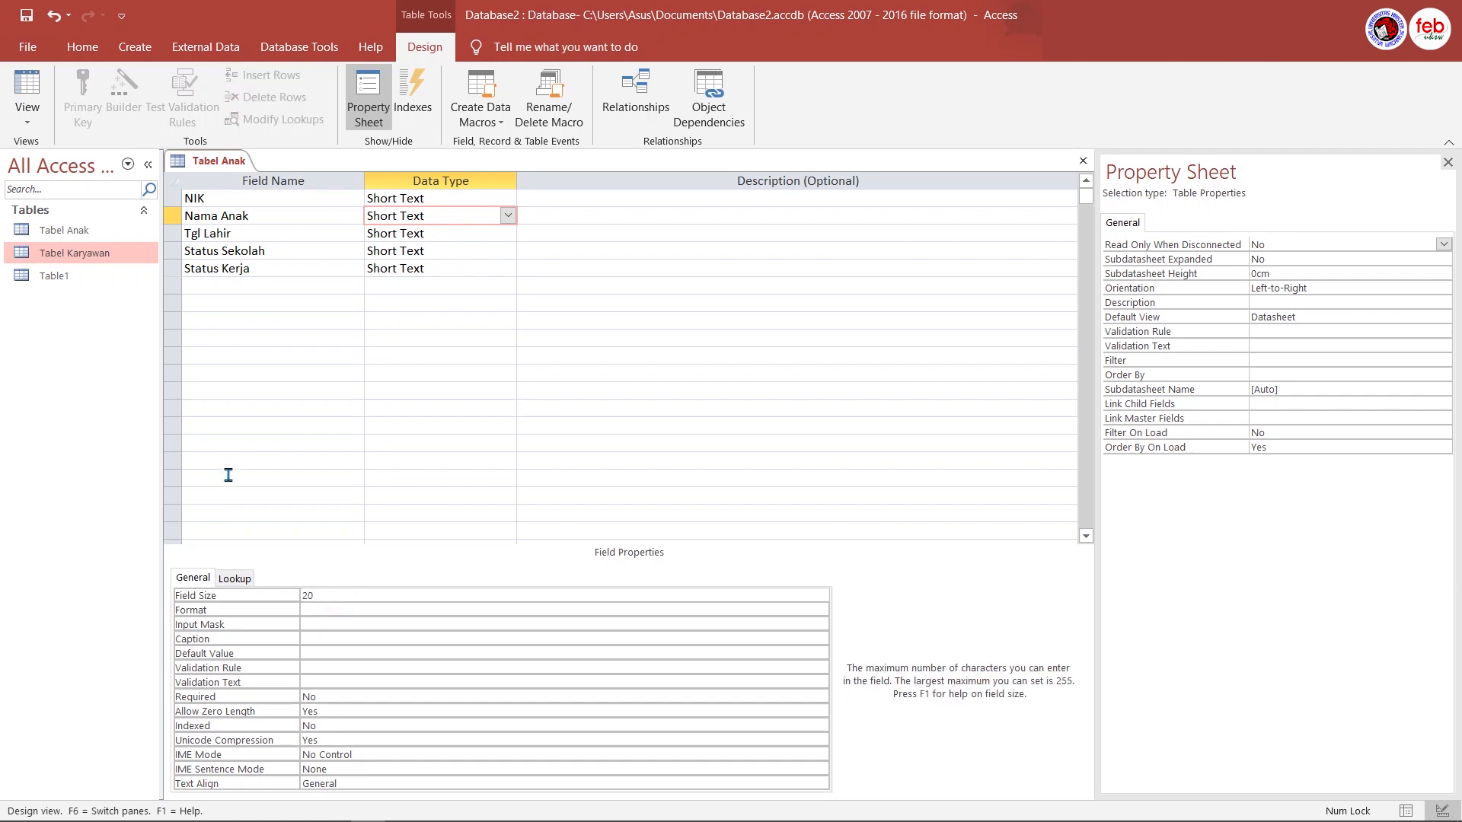
# Set the data type of Tgl Lahir to Date/Time and of Status Sekolah and Status Kerja to Yes/No
pyautogui.click(507, 233)
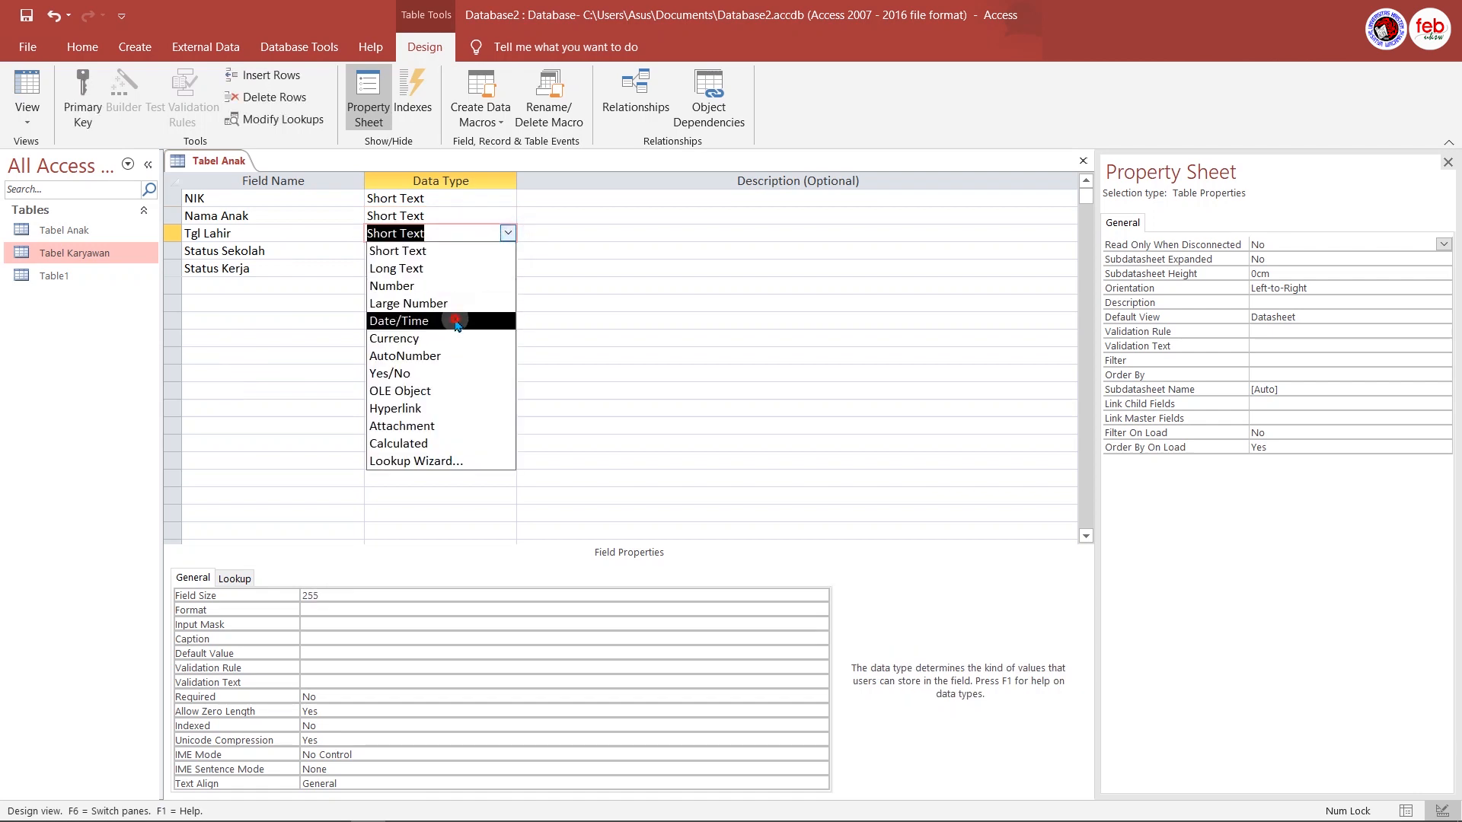
pyautogui.click(448, 321)
pyautogui.click(480, 251)
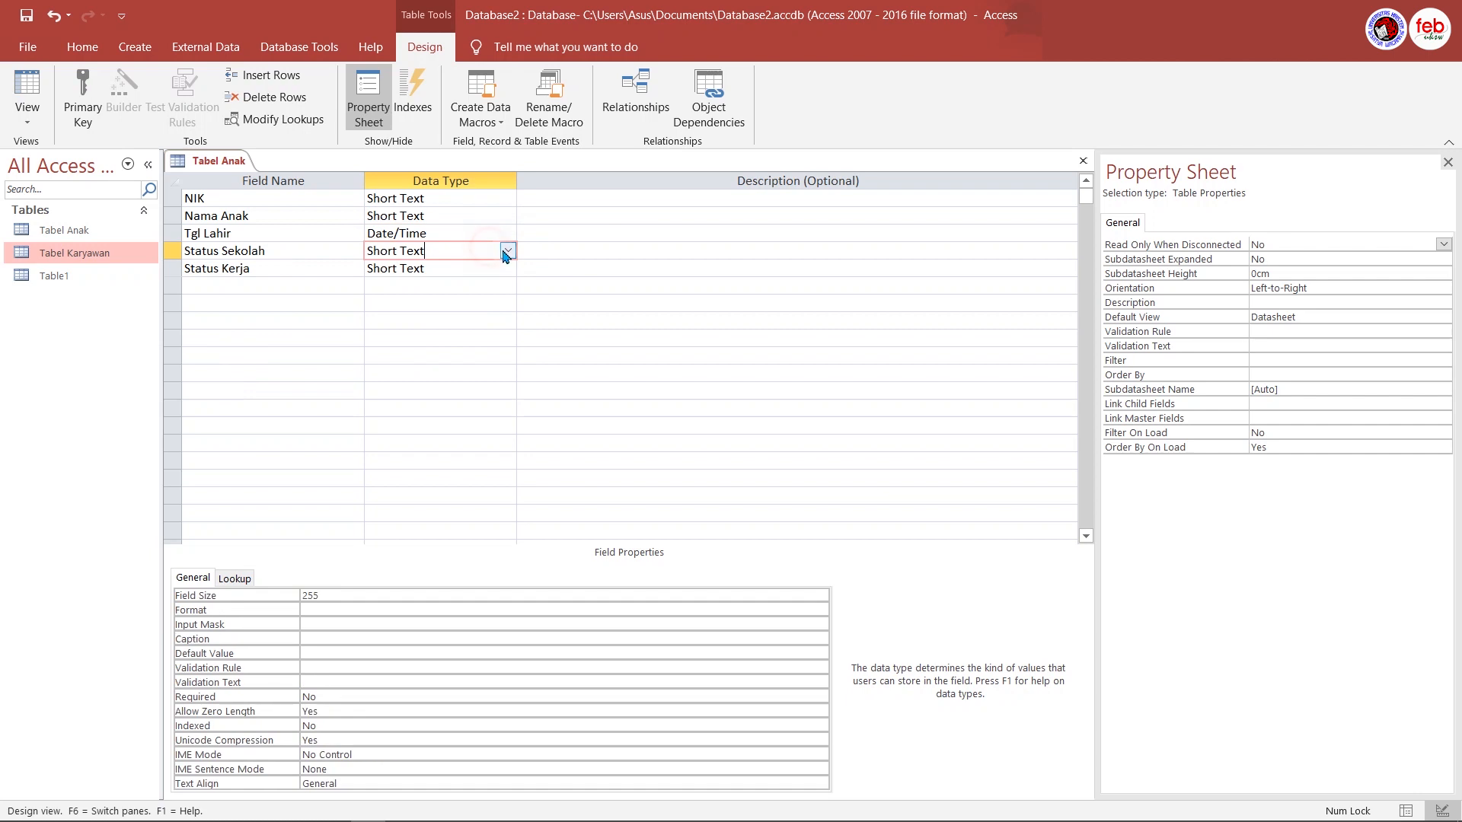
pyautogui.click(508, 252)
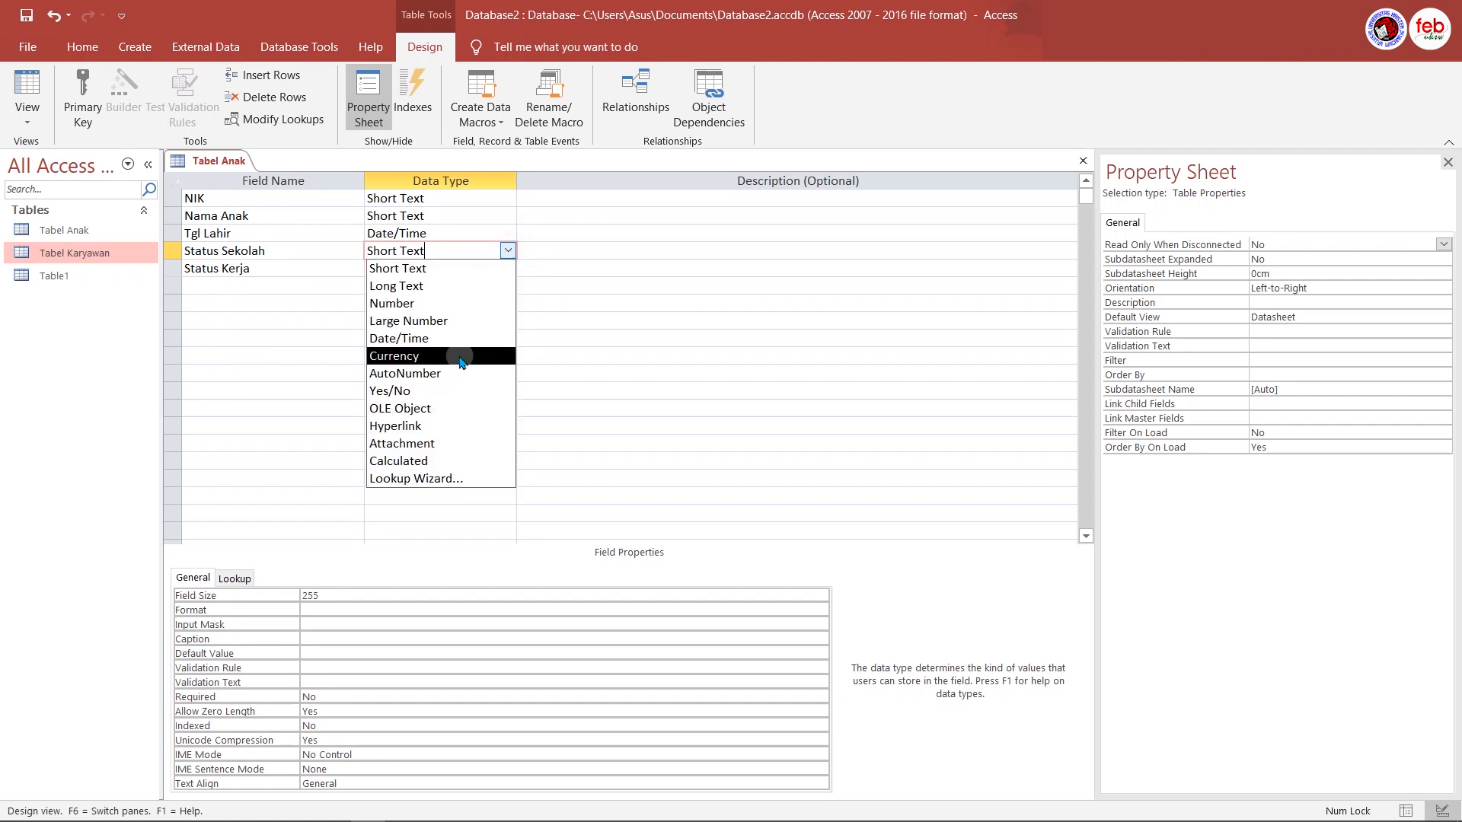
pyautogui.click(457, 392)
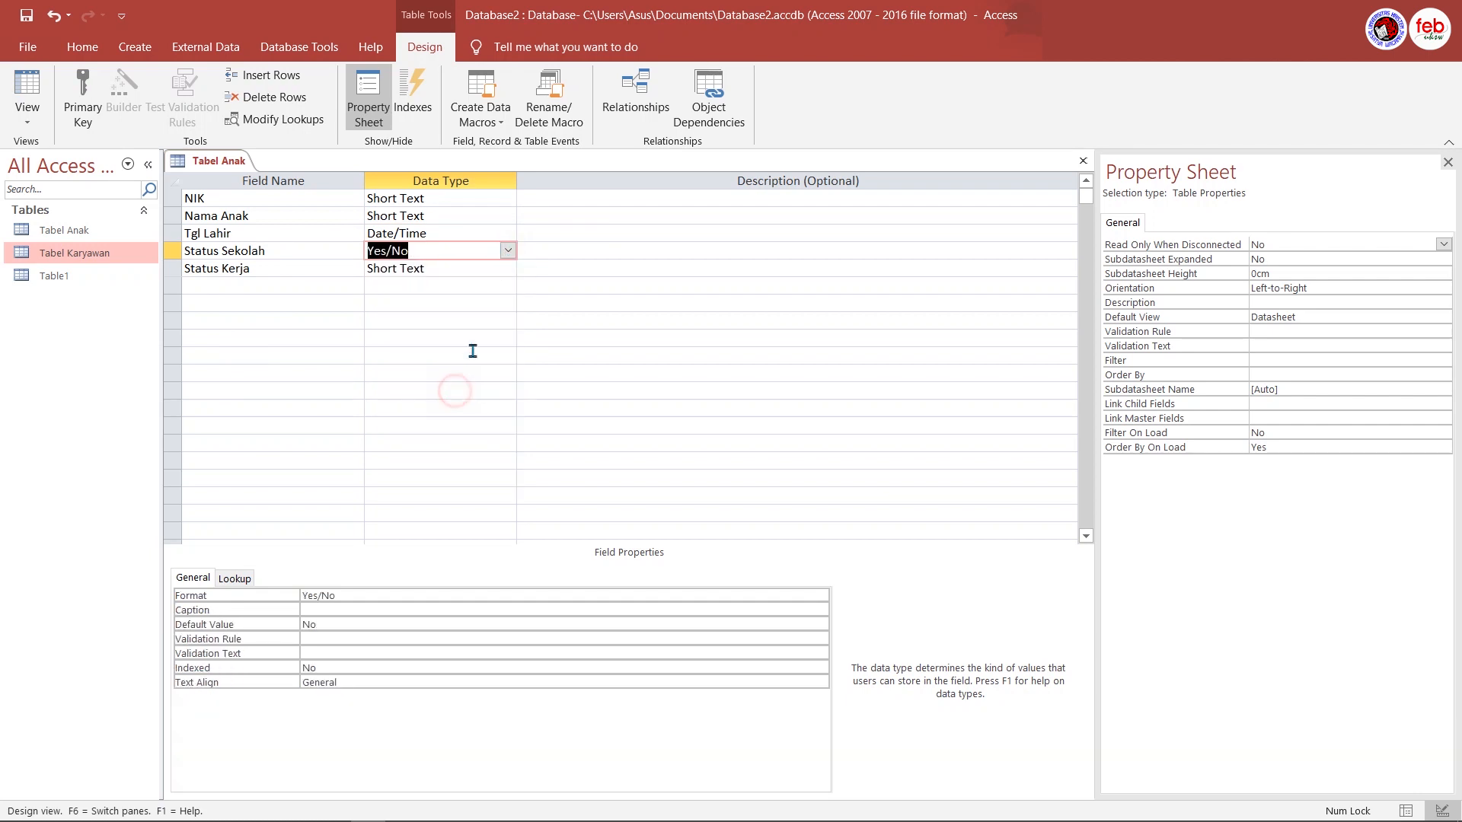
pyautogui.click(508, 268)
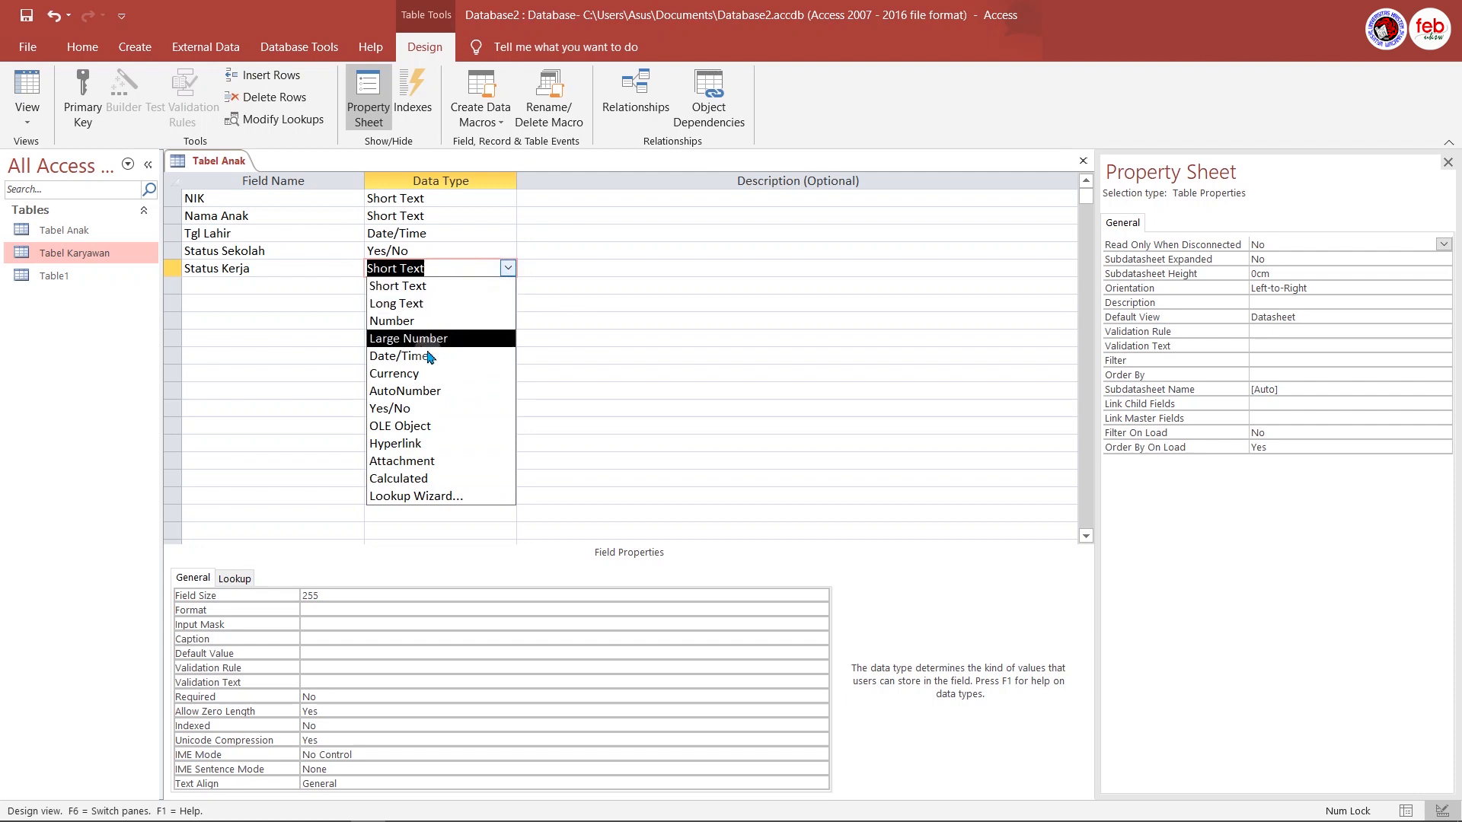
pyautogui.click(424, 408)
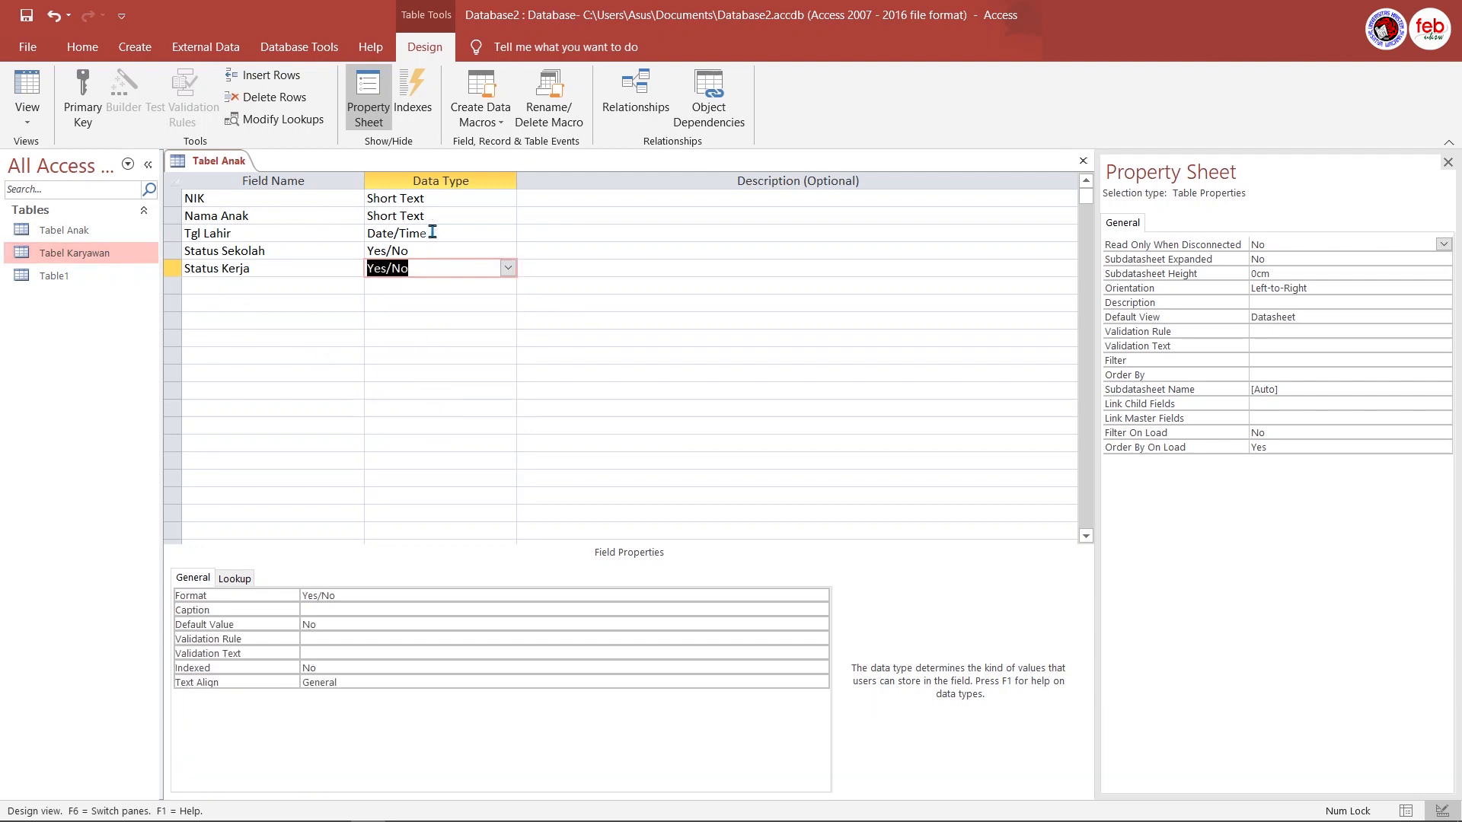
# Set the Tgl Lahir format to Medium Date and save Tabel Anak
pyautogui.click(456, 236)
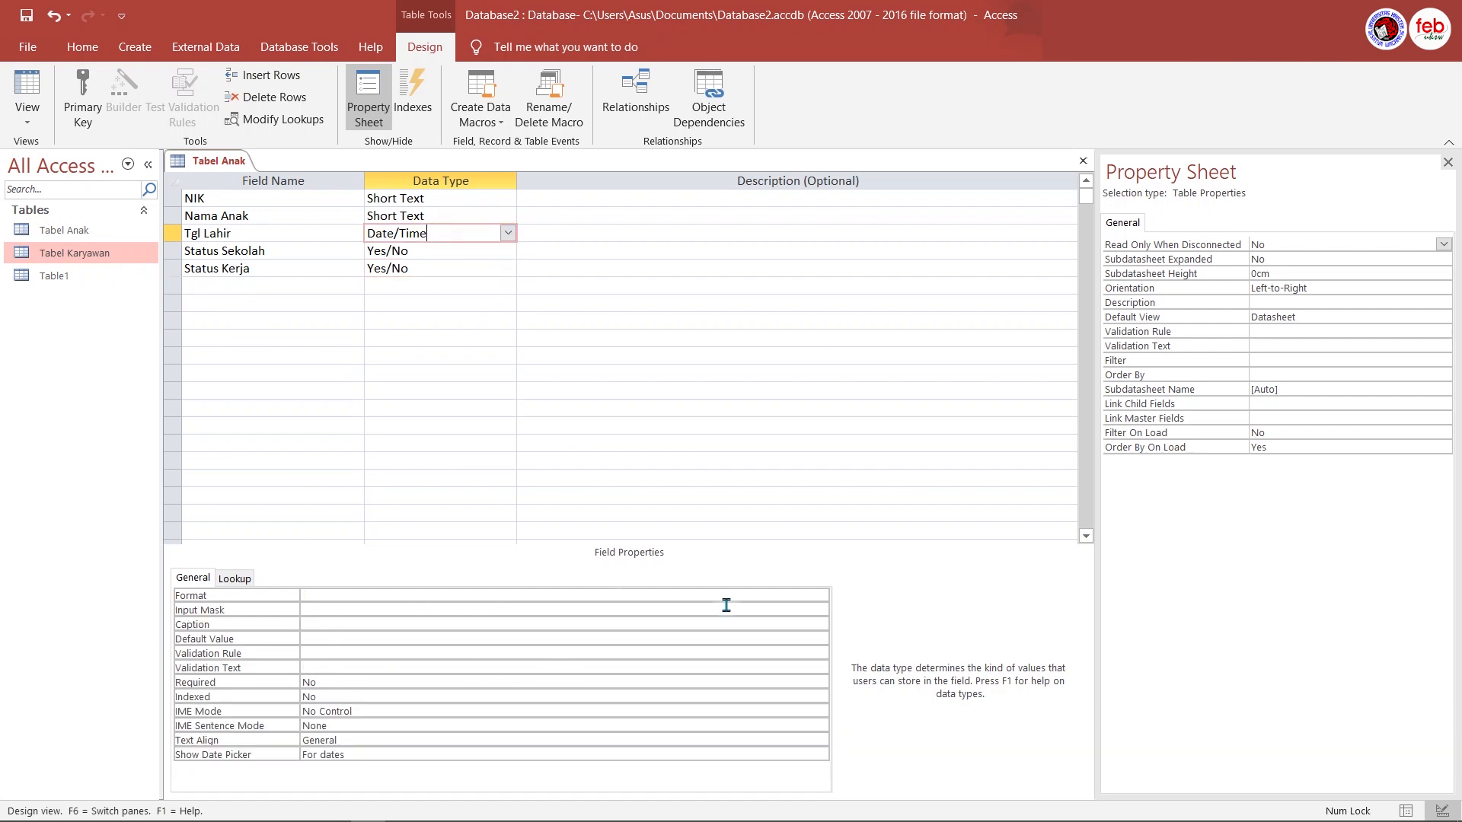
pyautogui.click(818, 596)
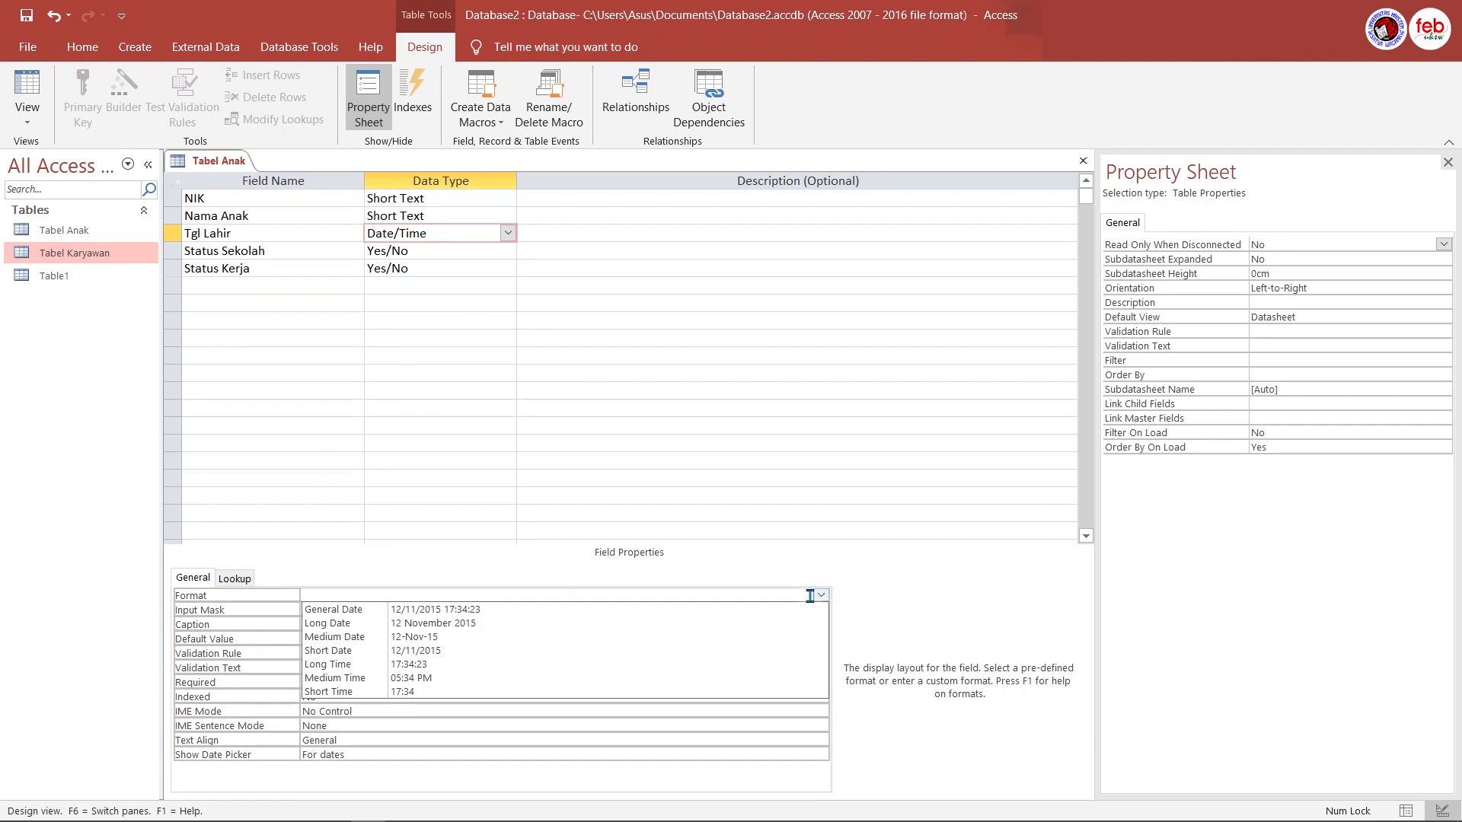
pyautogui.click(537, 638)
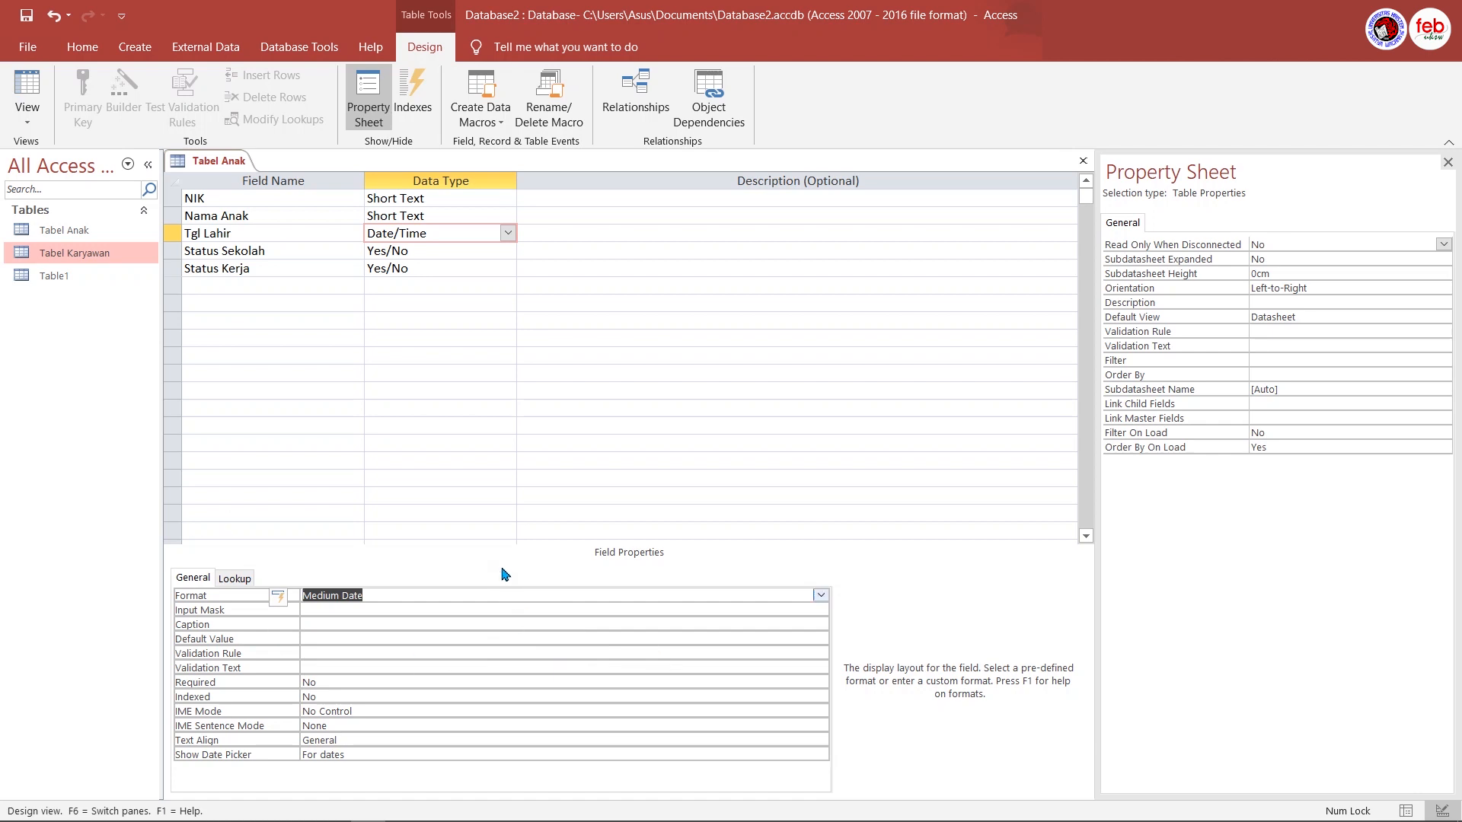
pyautogui.click(17, 15)
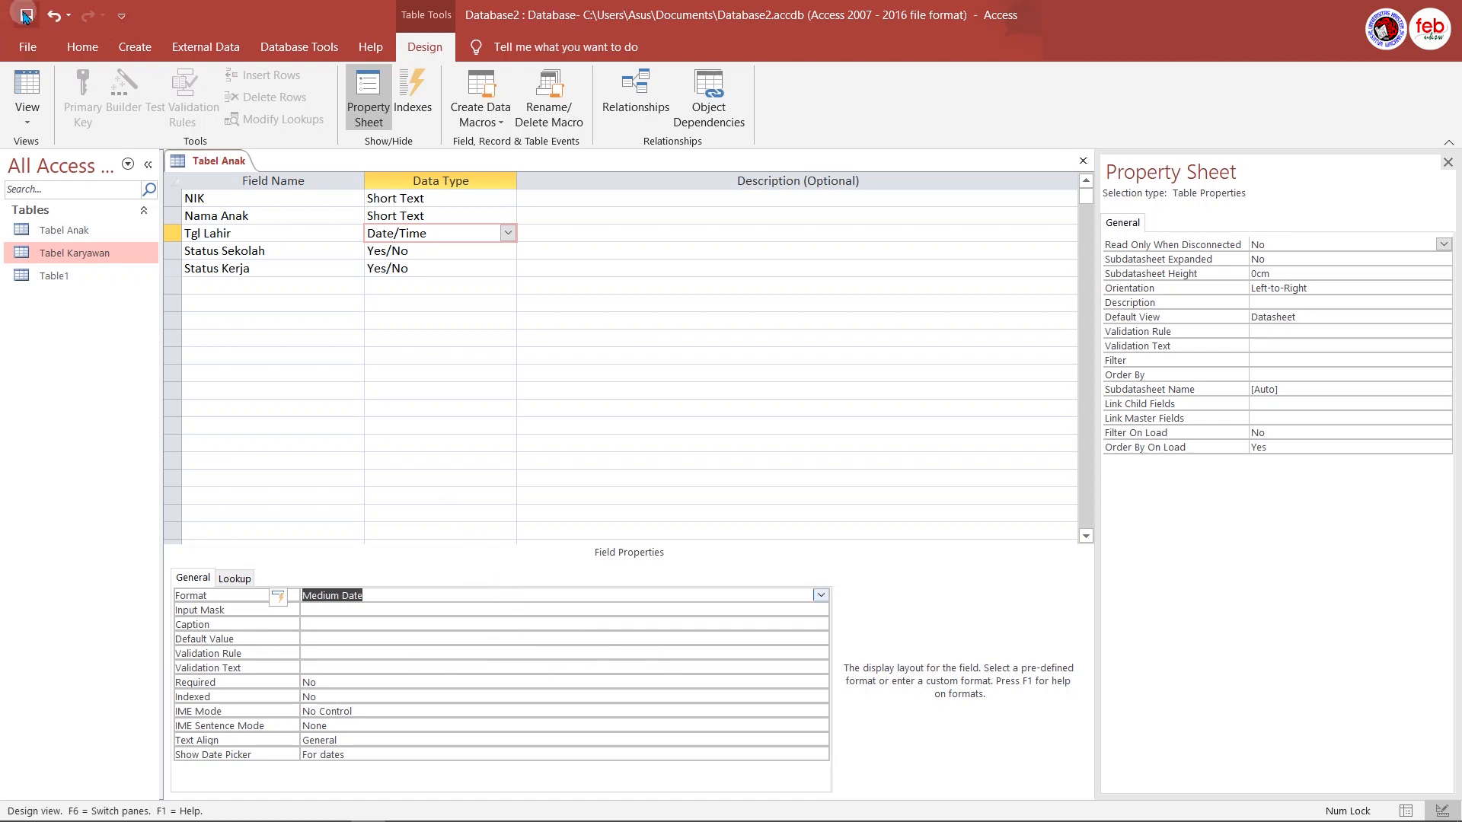
# In Tabel Anak's datasheet, add a child for the first listed NIK with name and birth date, and check Status Sekolah
pyautogui.click(29, 120)
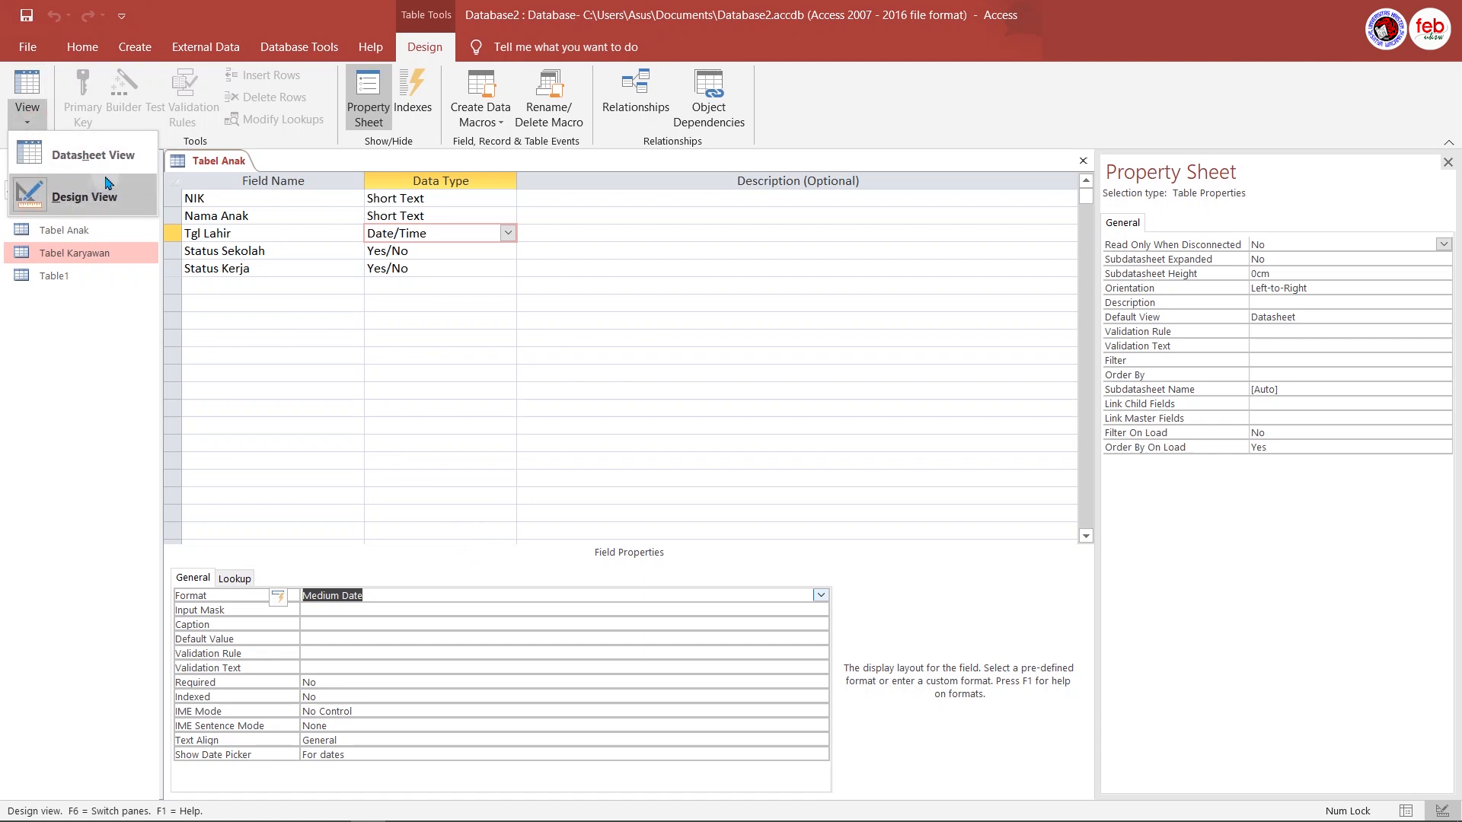
pyautogui.click(116, 146)
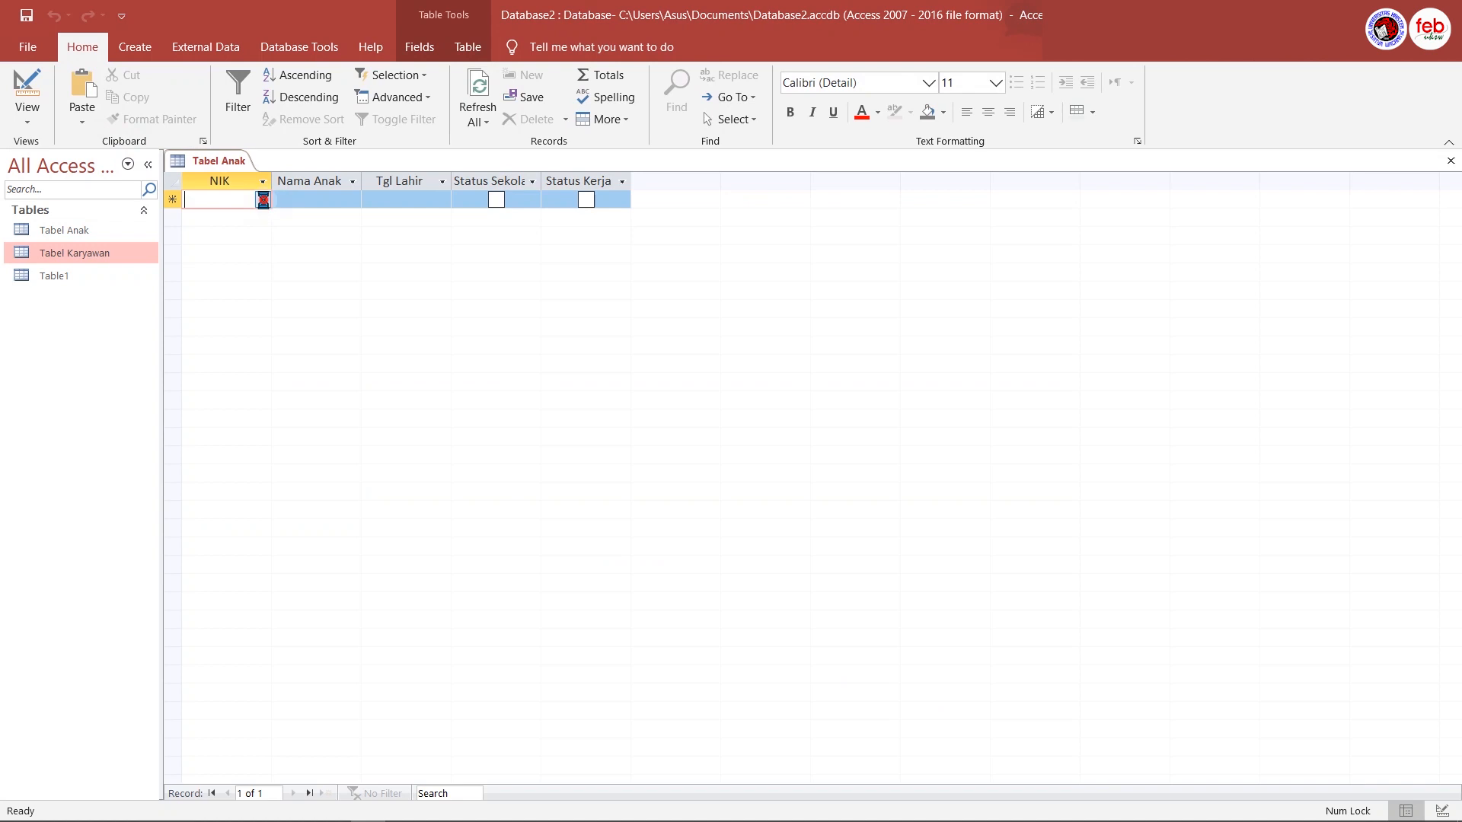
pyautogui.click(262, 199)
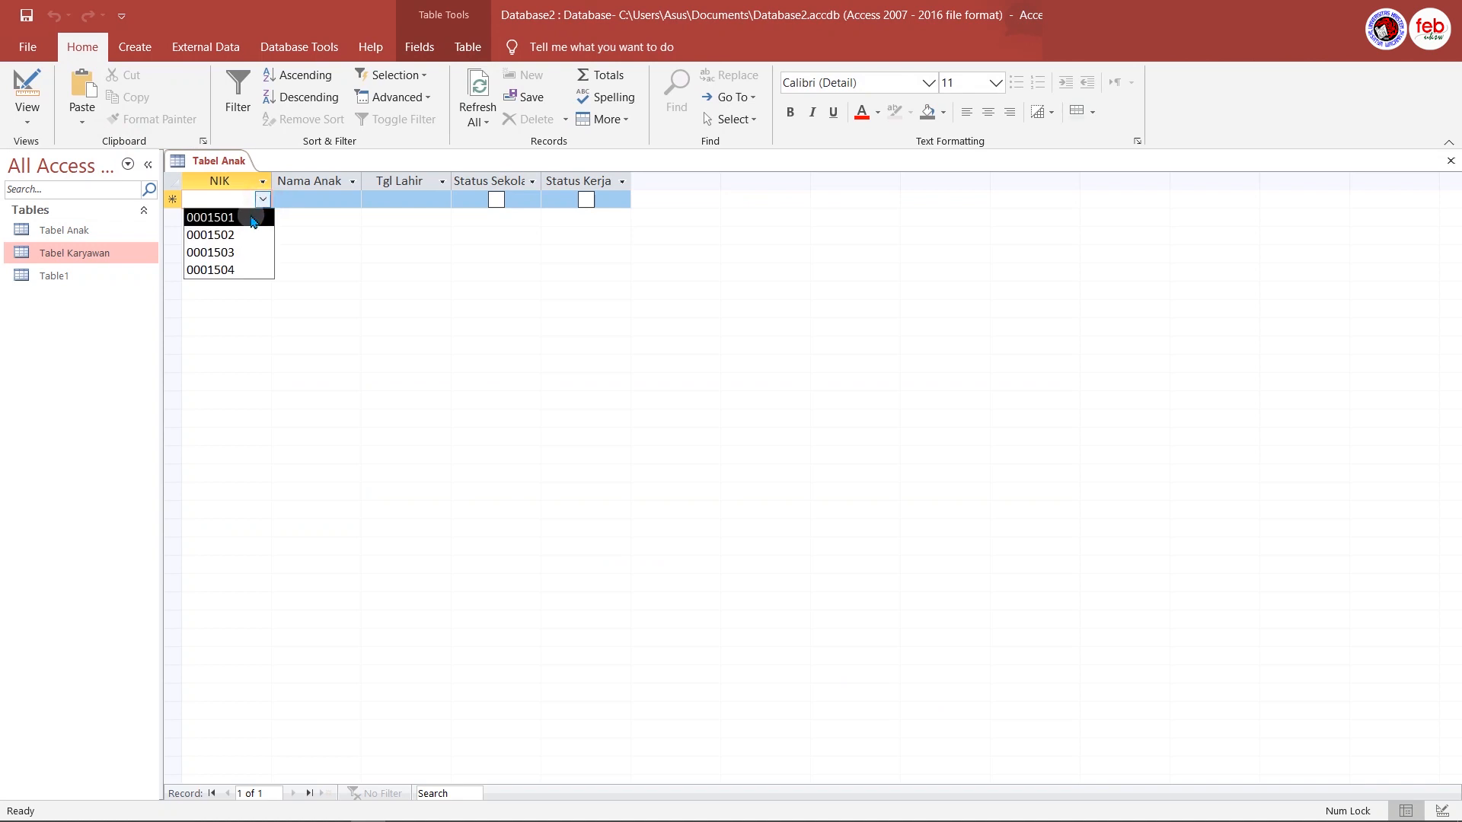
pyautogui.click(229, 218)
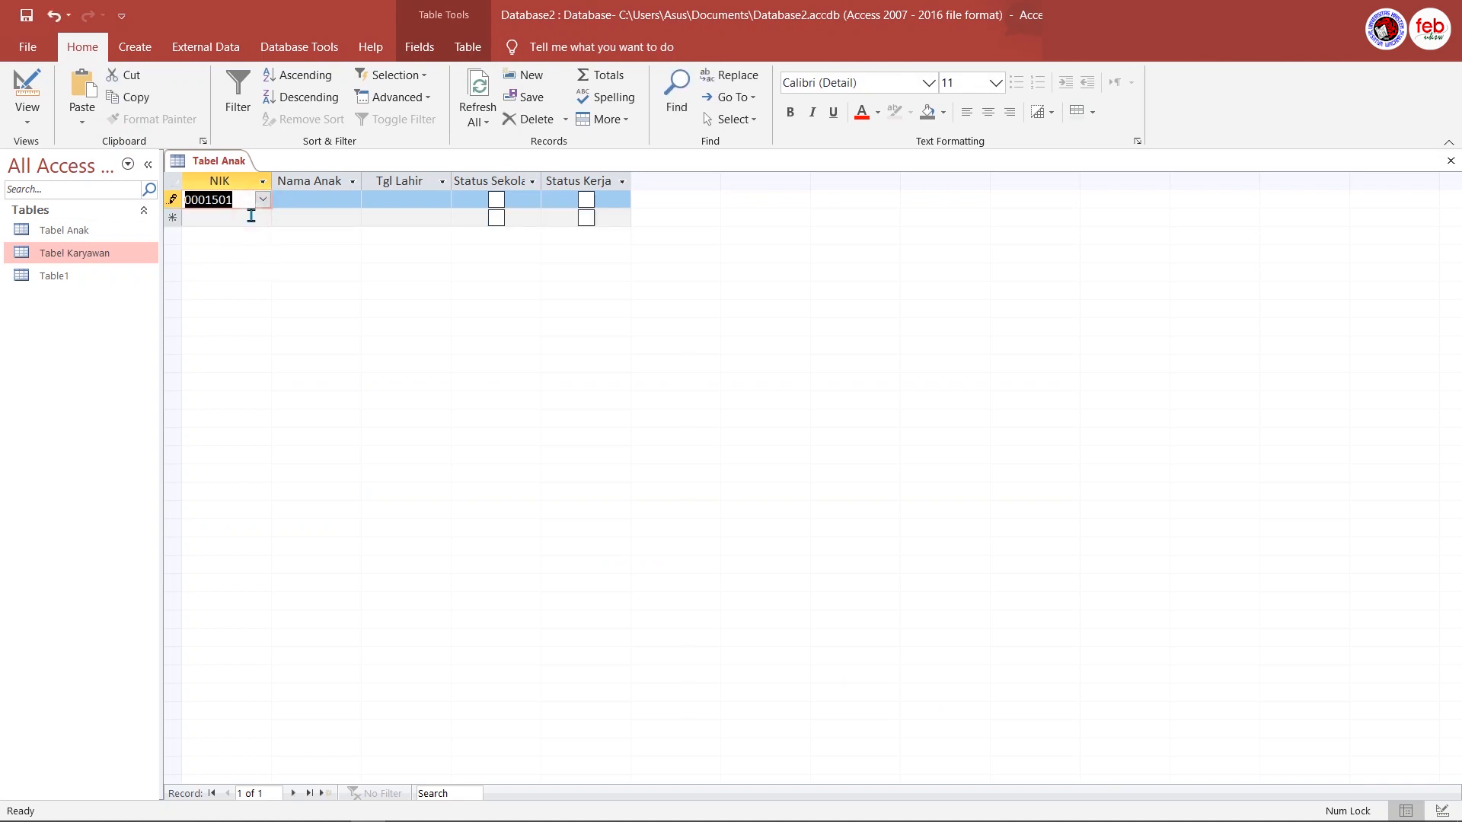
pyautogui.click(339, 200)
pyautogui.write('Ana')
pyautogui.click(373, 199)
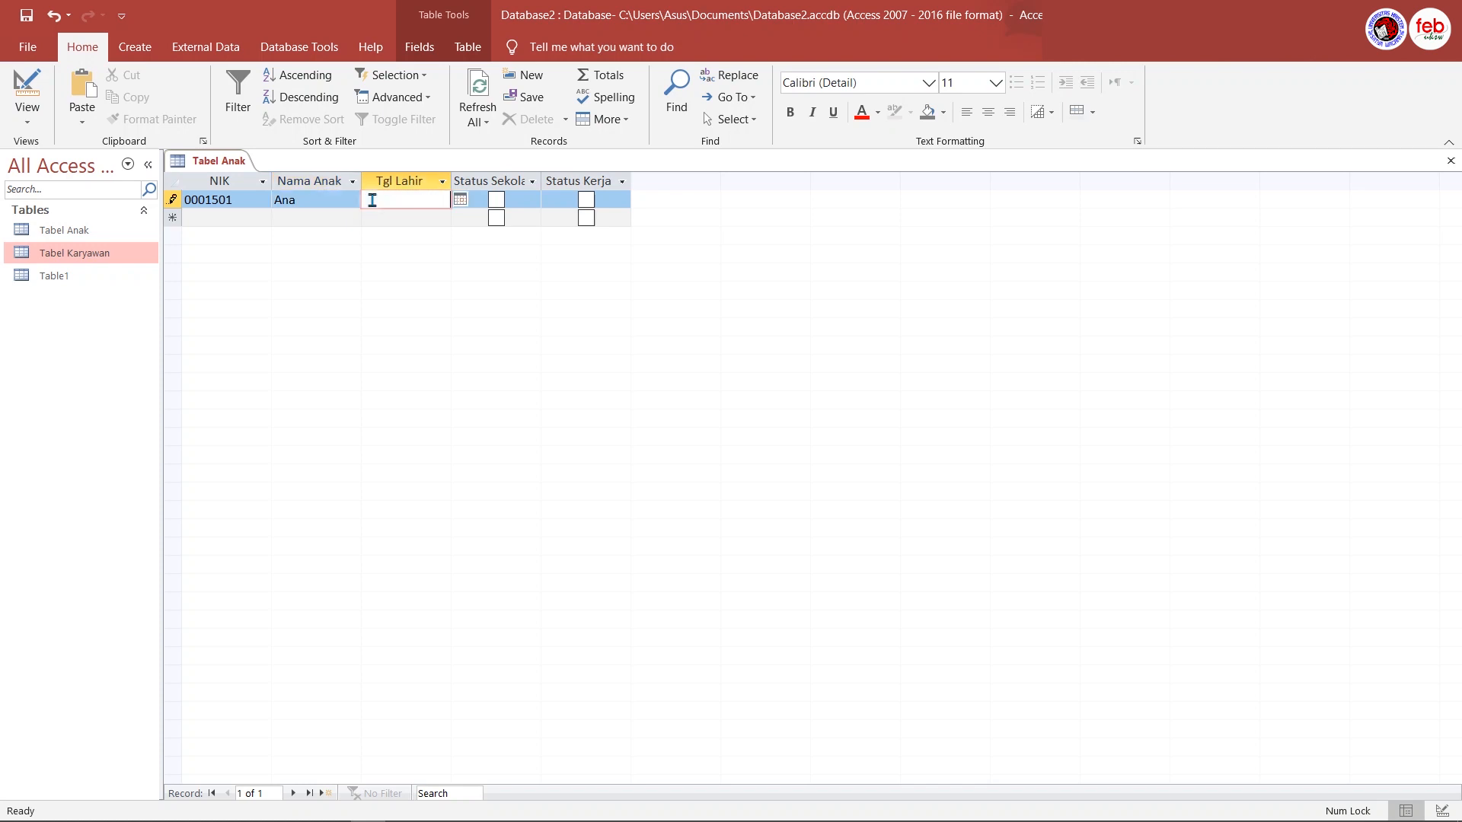
pyautogui.write('15/02/2000')
pyautogui.press('Tab')
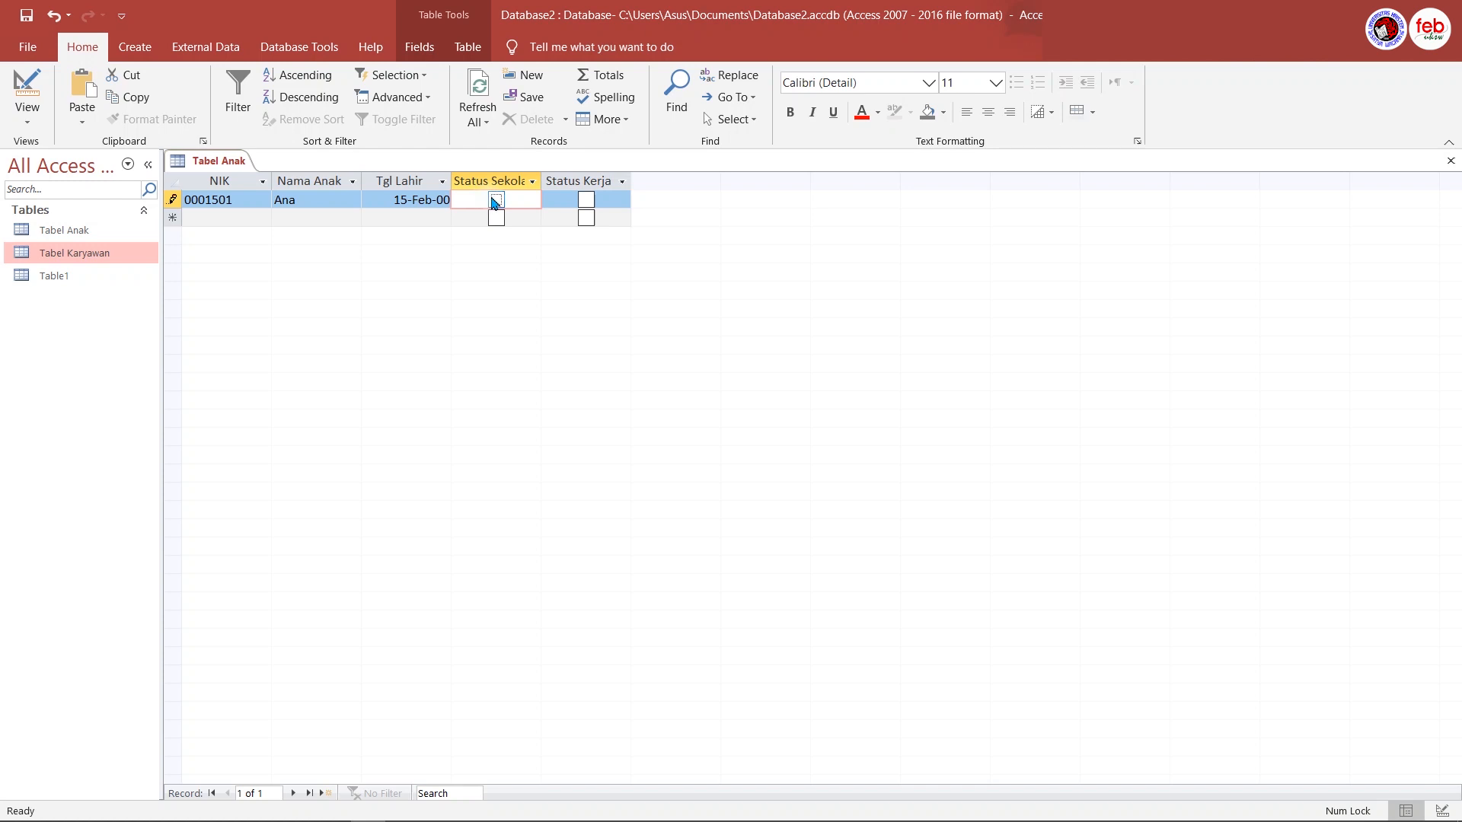
pyautogui.click(496, 200)
# Add a second child record under the same NIK with the child's name and birth date, and check Status Sekolah
pyautogui.click(192, 217)
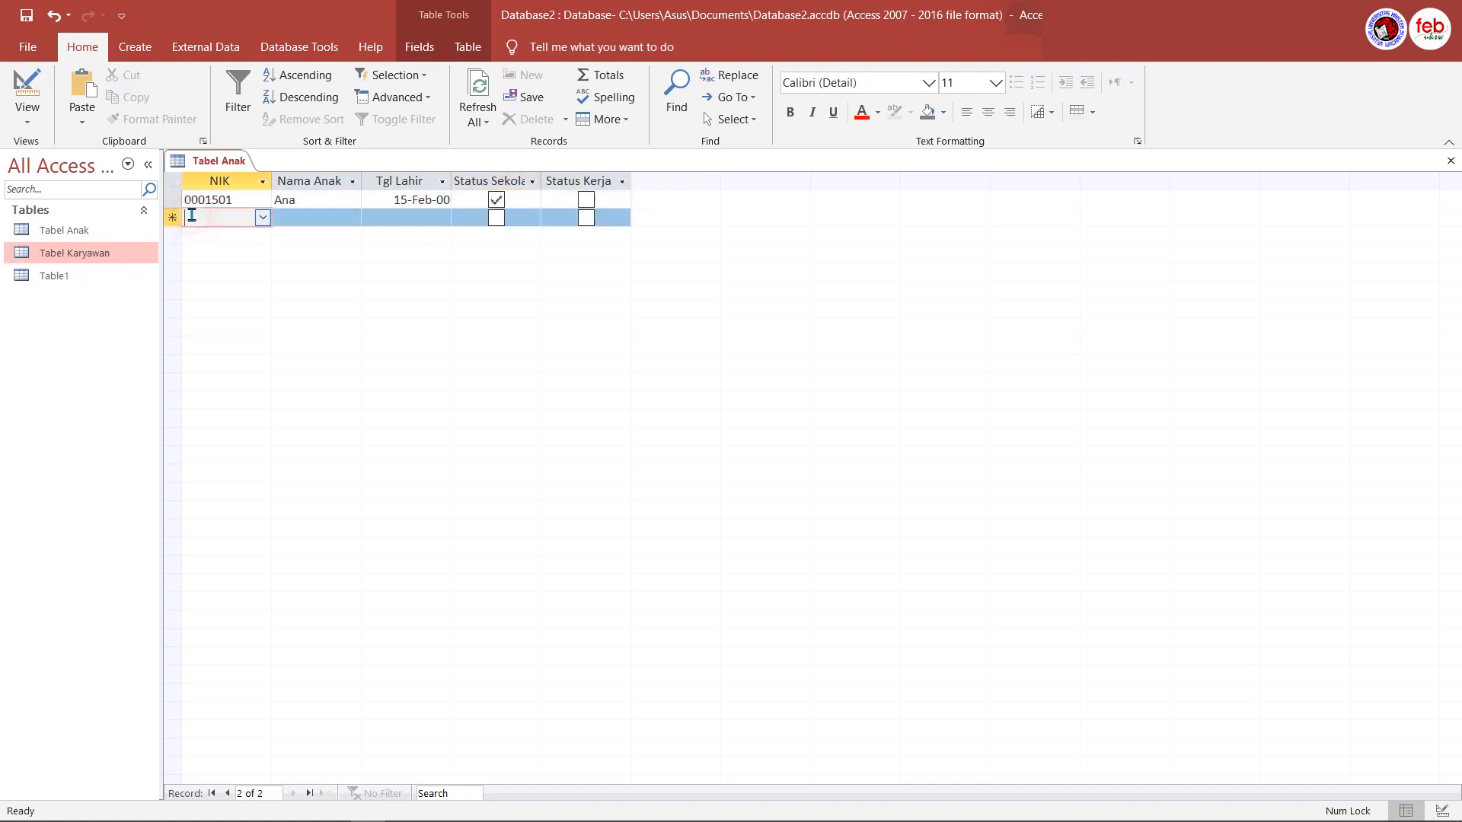
pyautogui.click(263, 220)
pyautogui.click(260, 235)
pyautogui.click(286, 217)
pyautogui.write('Ani')
pyautogui.press('Tab')
pyautogui.write('20/03/2002')
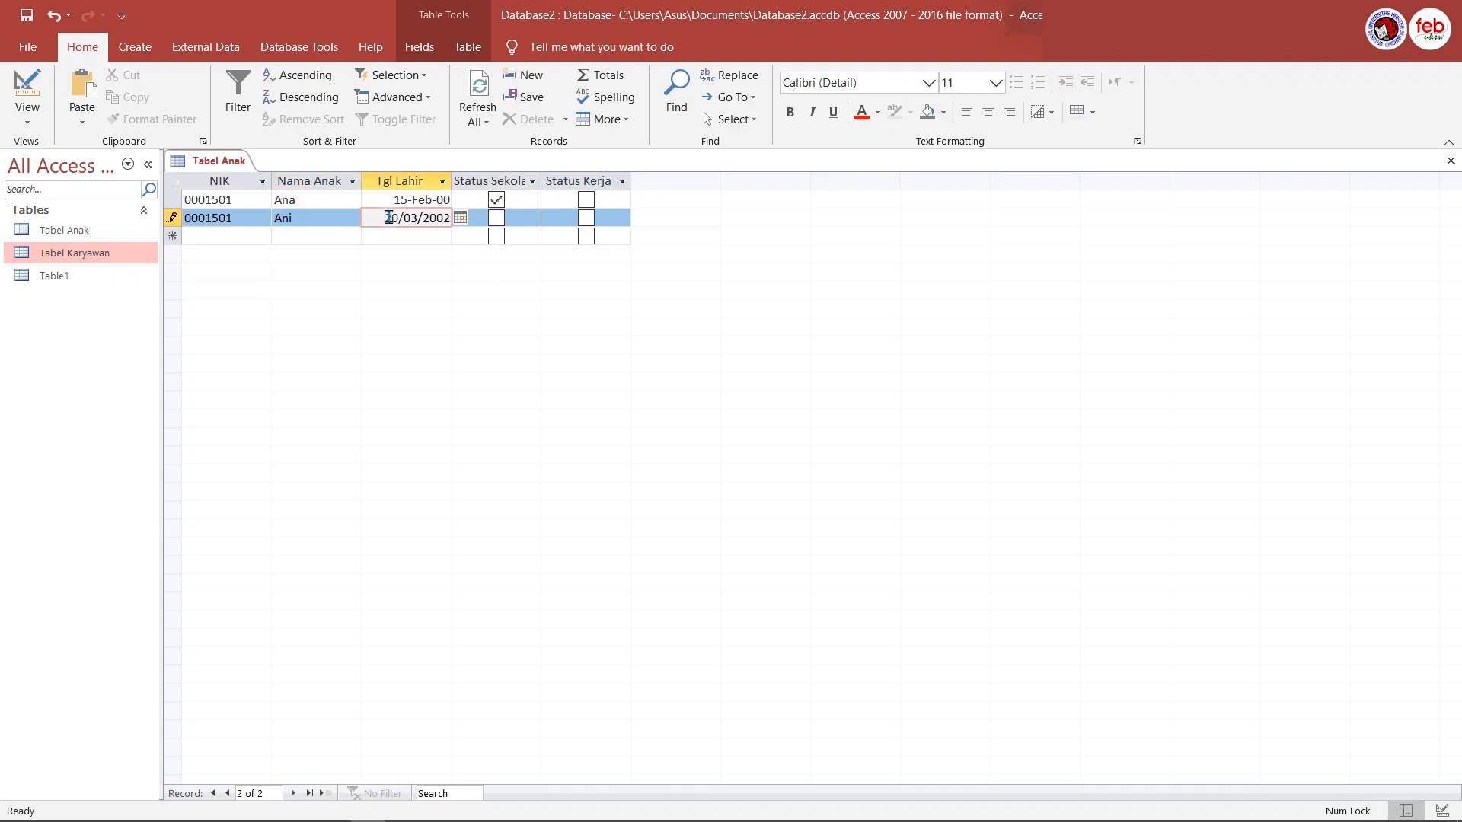
pyautogui.click(496, 219)
# Add a record holding only the second NIK, plus a child record for the third NIK with name, birth date and Status Sekolah checked
pyautogui.click(203, 238)
pyautogui.write('0001502')
pyautogui.click(221, 256)
pyautogui.click(262, 255)
pyautogui.click(250, 306)
pyautogui.click(292, 255)
pyautogui.write('Cicilia')
pyautogui.press('Tab')
pyautogui.write('03/03/2010')
pyautogui.click(496, 254)
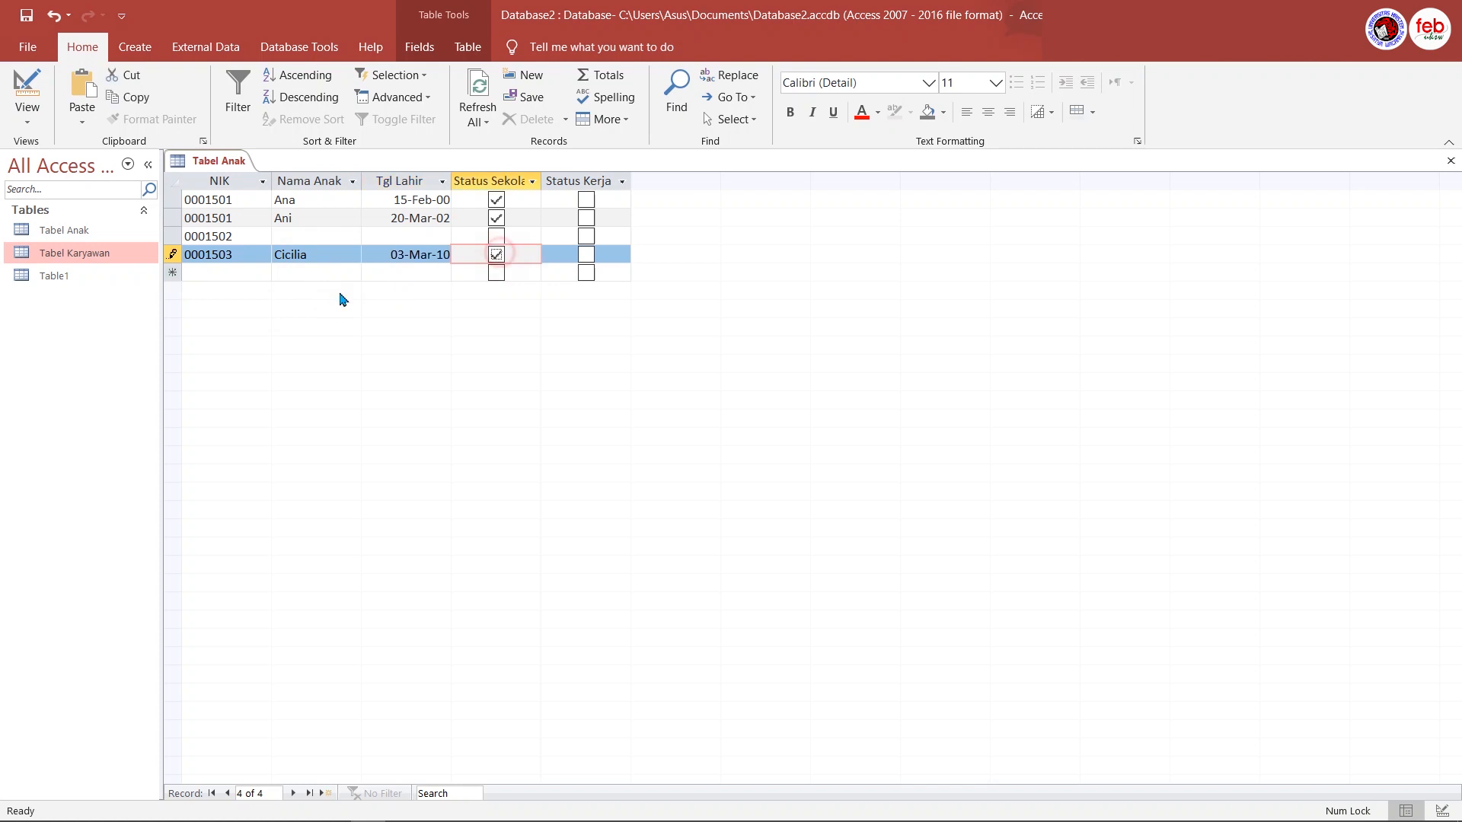
# Add a child record for the fourth NIK with the child's name and birth date, and save and close Tabel Anak
pyautogui.click(200, 273)
pyautogui.click(262, 272)
pyautogui.click(243, 344)
pyautogui.click(313, 273)
pyautogui.write('Danu')
pyautogui.press('Tab')
pyautogui.write('05/04/2015')
pyautogui.click(26, 15)
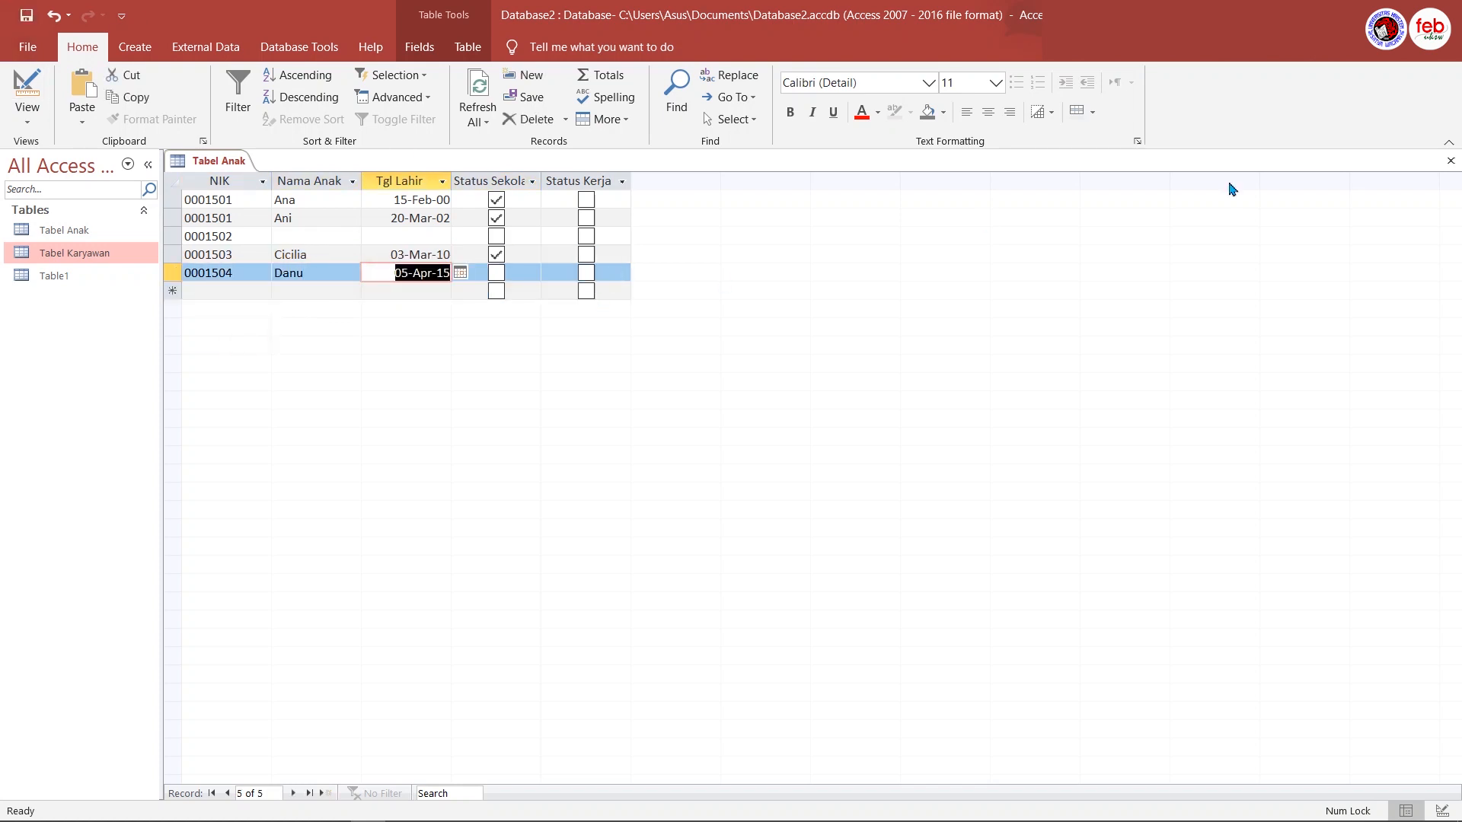
pyautogui.click(1450, 161)
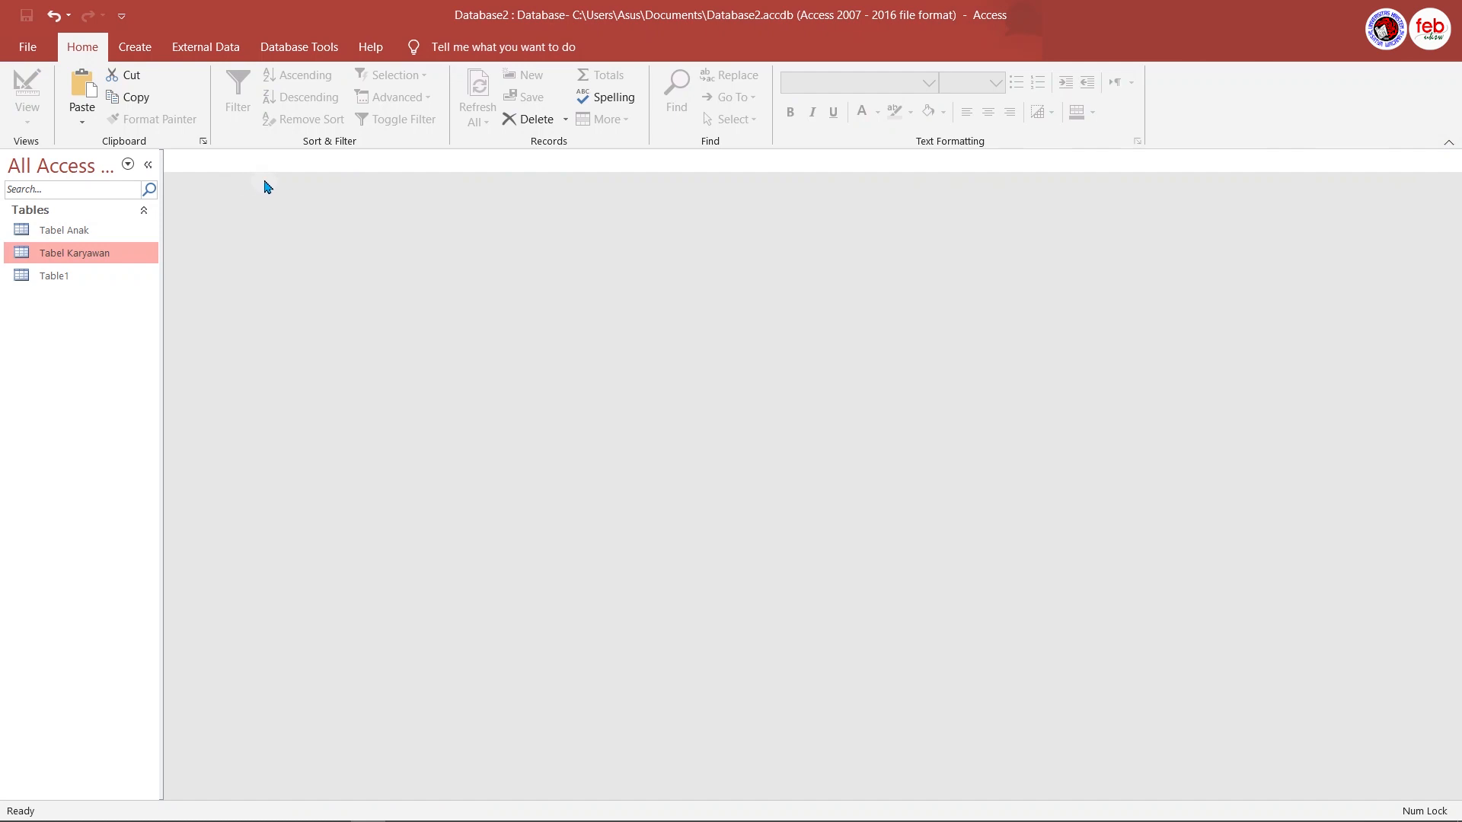
# Create a new table in Design View with the fields Kode Jabatan, Nama Jabatan and Gaji
pyautogui.click(135, 47)
pyautogui.click(141, 97)
pyautogui.write('Kode Jabatan')
pyautogui.press('Down')
pyautogui.write('Nama Jabatan')
pyautogui.press('Down')
pyautogui.write('Gaji')
# Make Kode Jabatan the primary key and set its field size to 2
pyautogui.click(466, 199)
pyautogui.click(82, 99)
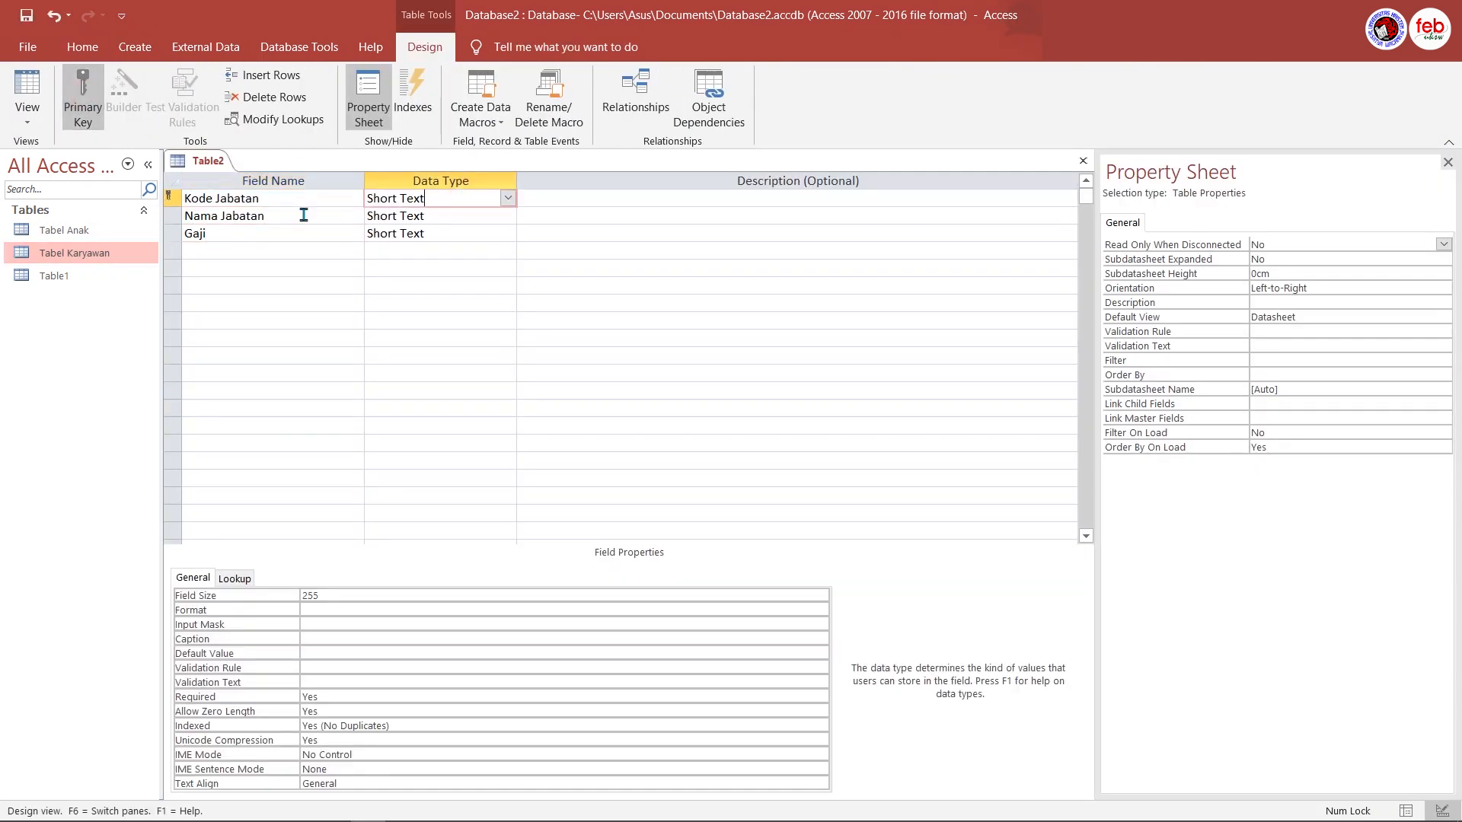
pyautogui.click(373, 598)
pyautogui.press('BackSpace')
pyautogui.press('BackSpace')
pyautogui.press('BackSpace')
pyautogui.write('2')
# Set the Nama Jabatan field size to 20
pyautogui.click(481, 219)
pyautogui.click(340, 600)
pyautogui.press('BackSpace')
pyautogui.press('BackSpace')
pyautogui.press('BackSpace')
pyautogui.write('20')
# Set the Gaji field's data type to Currency with 0 decimal places
pyautogui.click(507, 233)
pyautogui.click(396, 337)
pyautogui.click(821, 596)
pyautogui.click(821, 595)
pyautogui.click(822, 610)
pyautogui.click(449, 403)
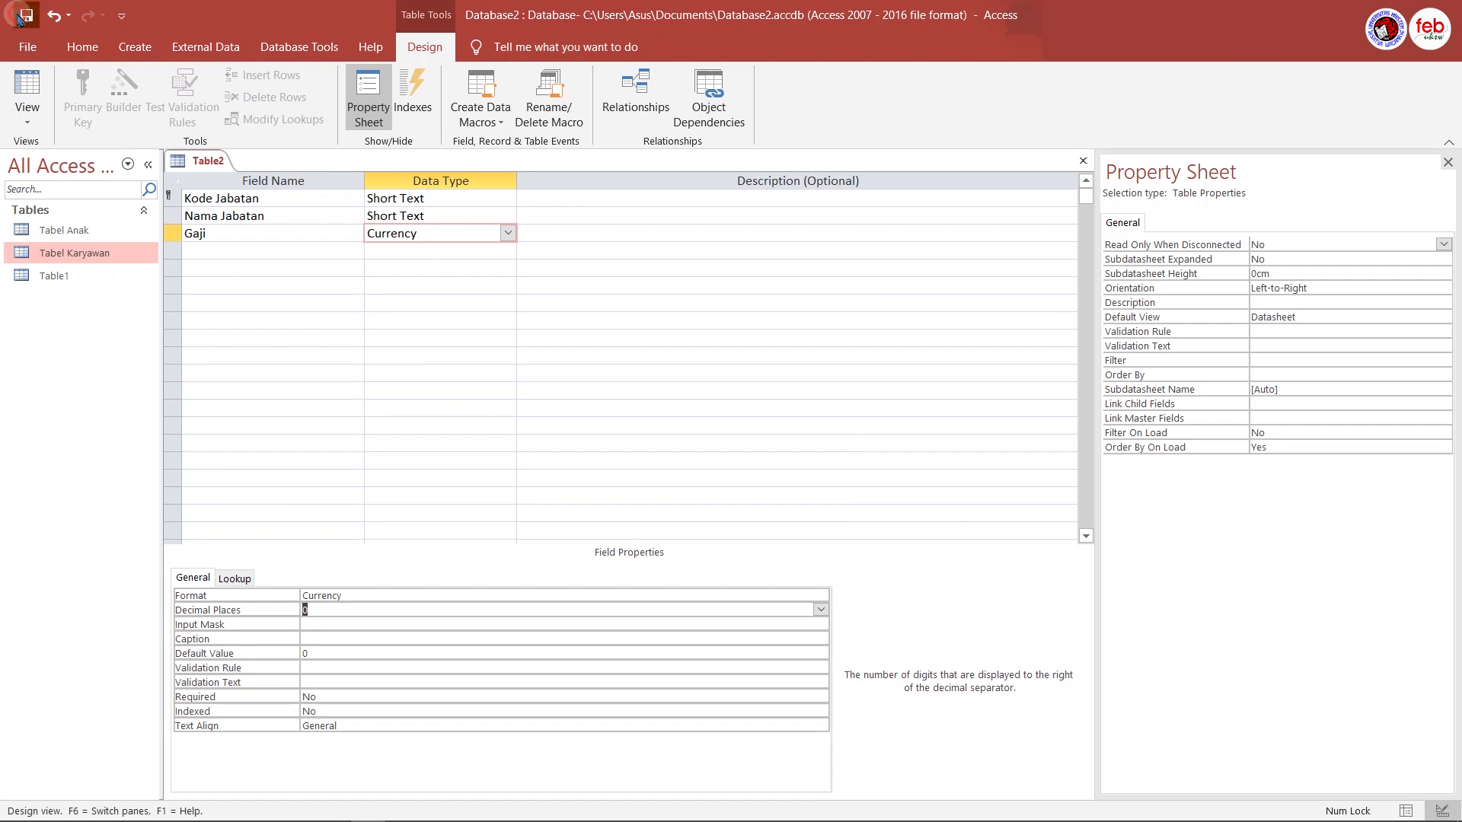
# Save the new table as Tabel Jabatan
pyautogui.hotkey('ctrl', 's')
pyautogui.write('Tabel Jabatan')
pyautogui.press('Return')
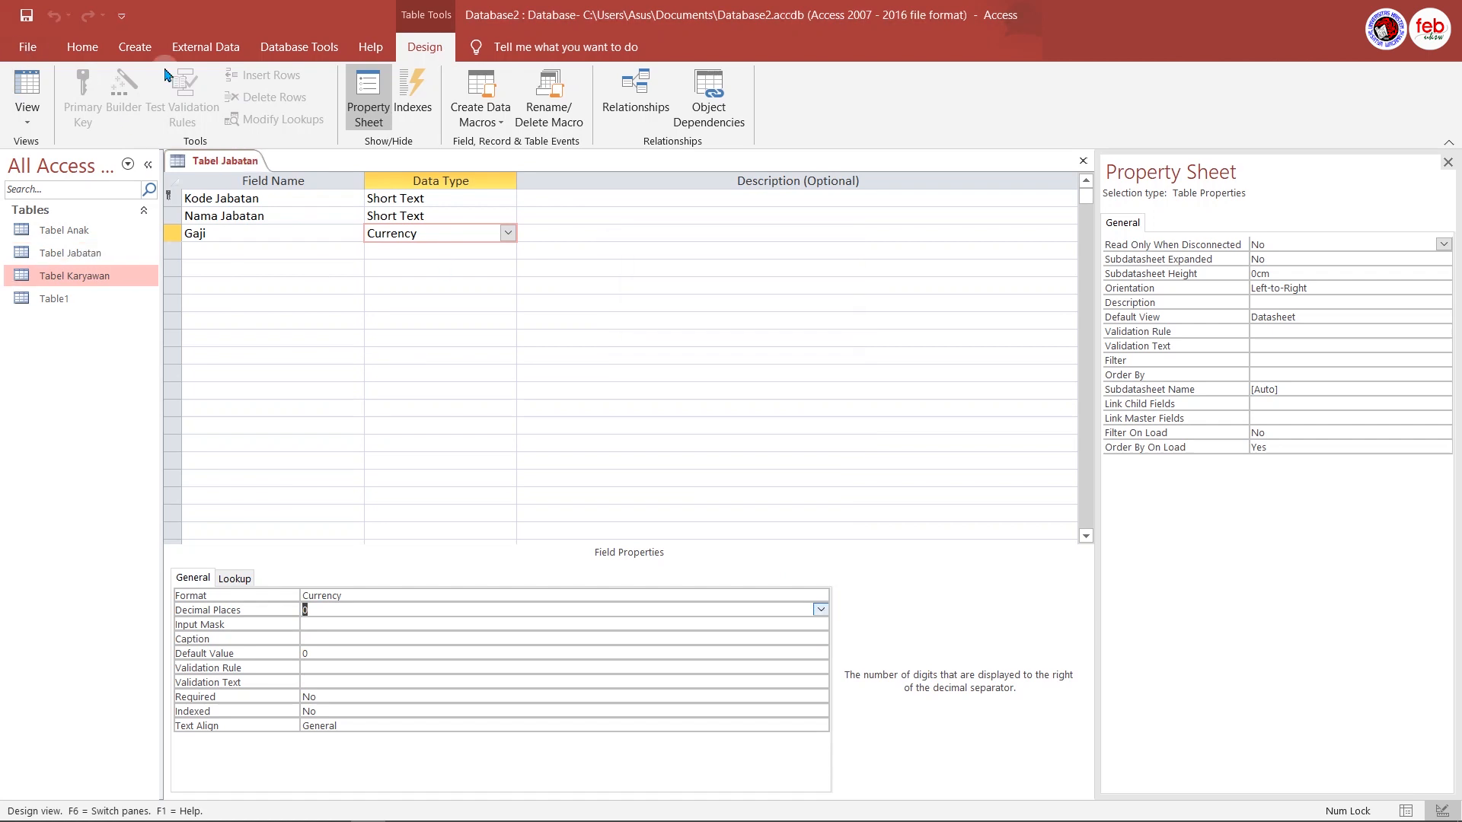
# Add PC Pimpinan Cabang 5000000, KB Kepala Bagian 3500000 and SK Staf Kantor 2000000 to Tabel Jabatan, and save and close the table
pyautogui.click(26, 91)
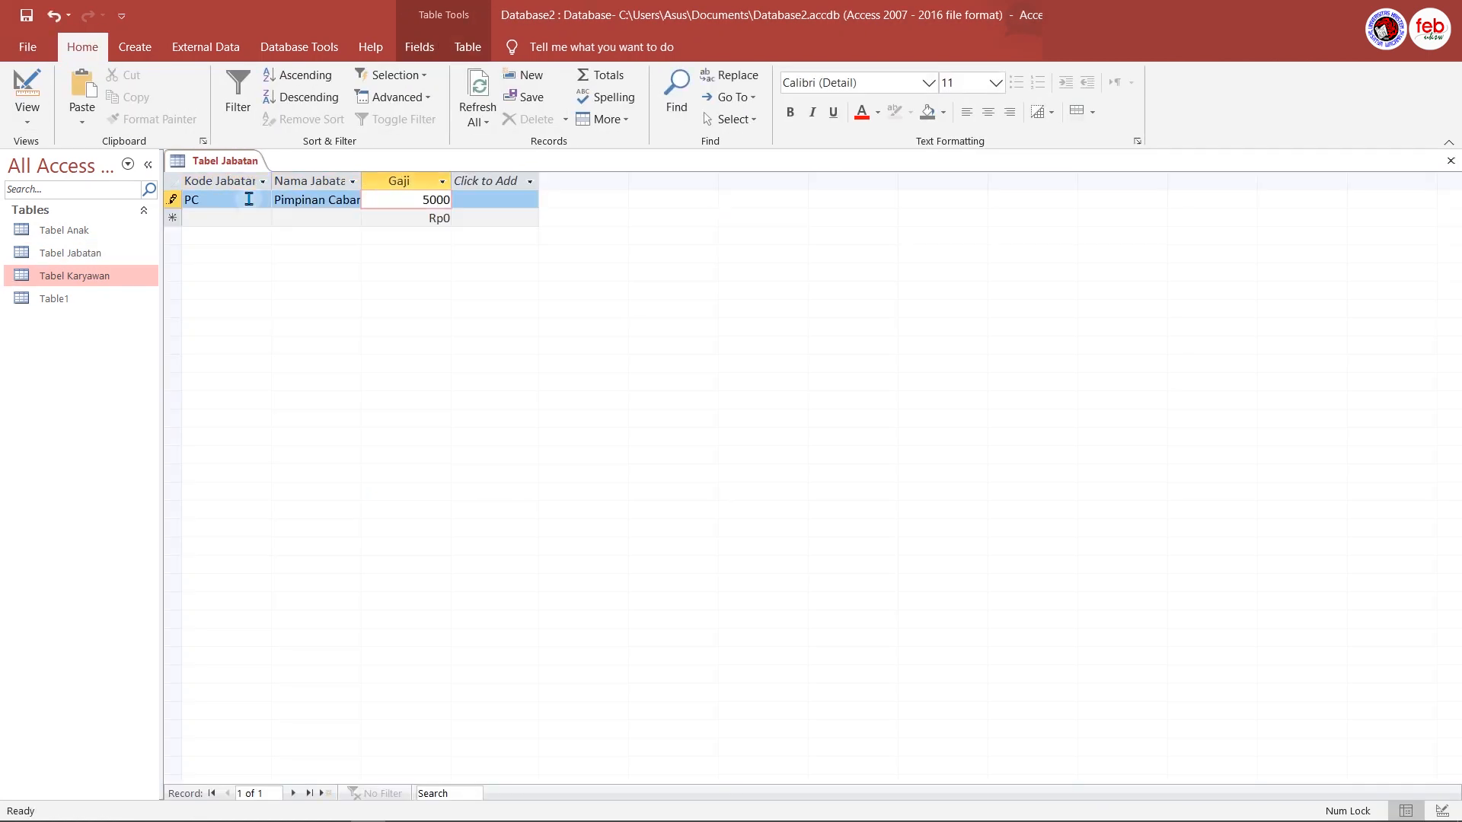
pyautogui.click(242, 217)
pyautogui.write('KB')
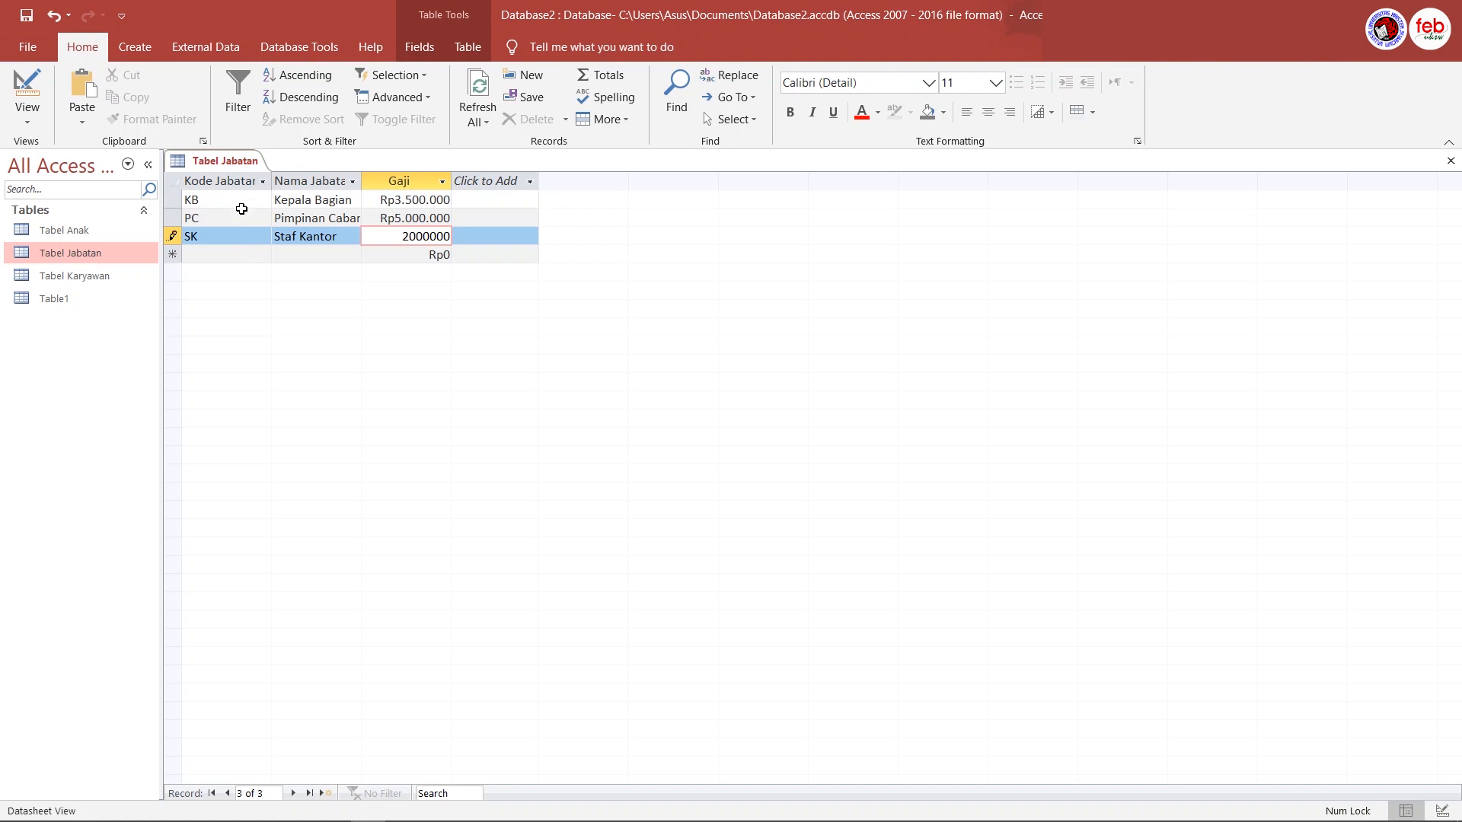
pyautogui.click(27, 16)
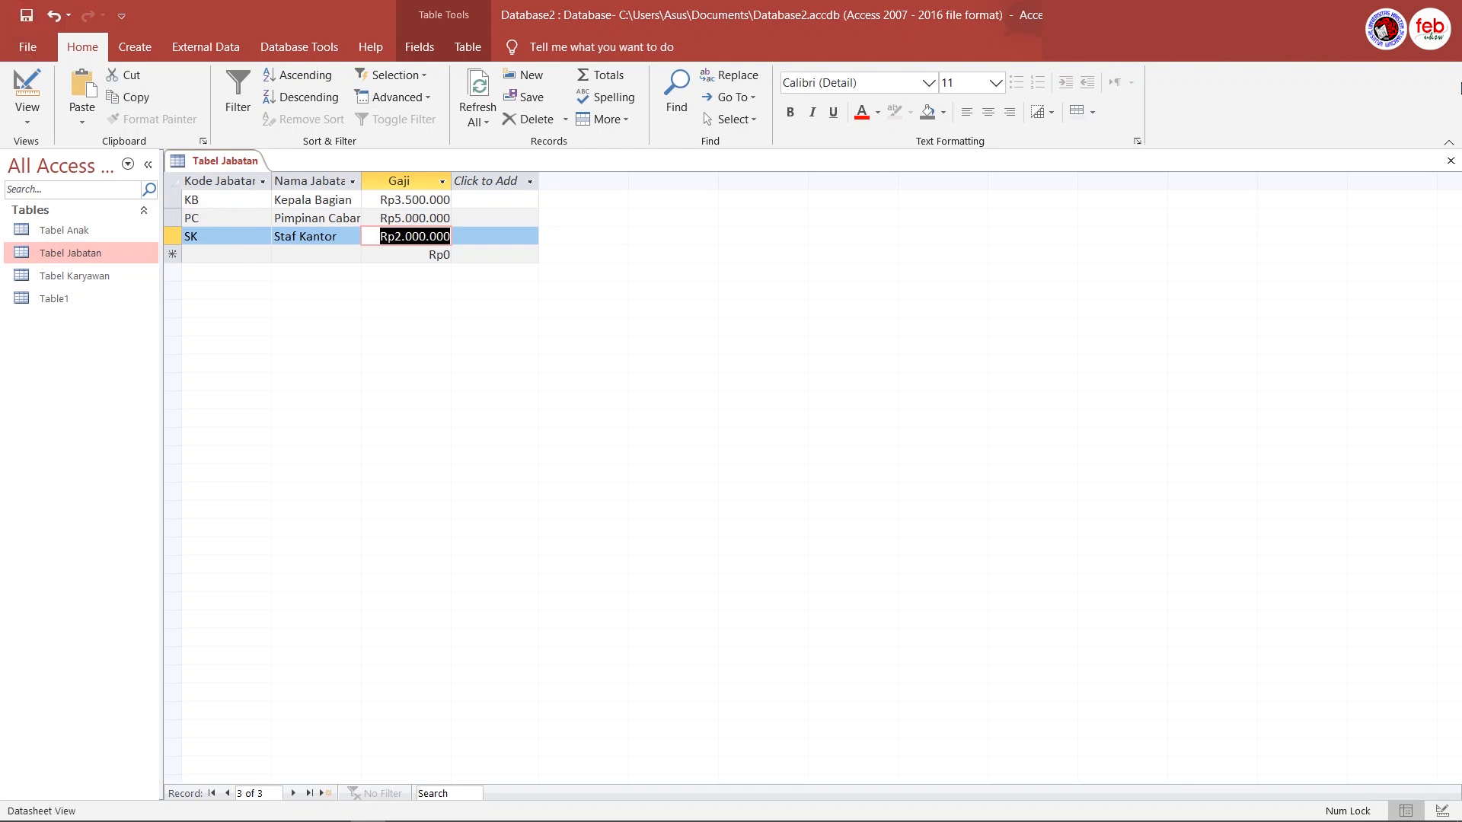
pyautogui.click(1451, 160)
# Create another table in Design View with the fields NIK, Kode Jabatan, Tgl Jabatan and SK
pyautogui.click(135, 46)
pyautogui.click(146, 107)
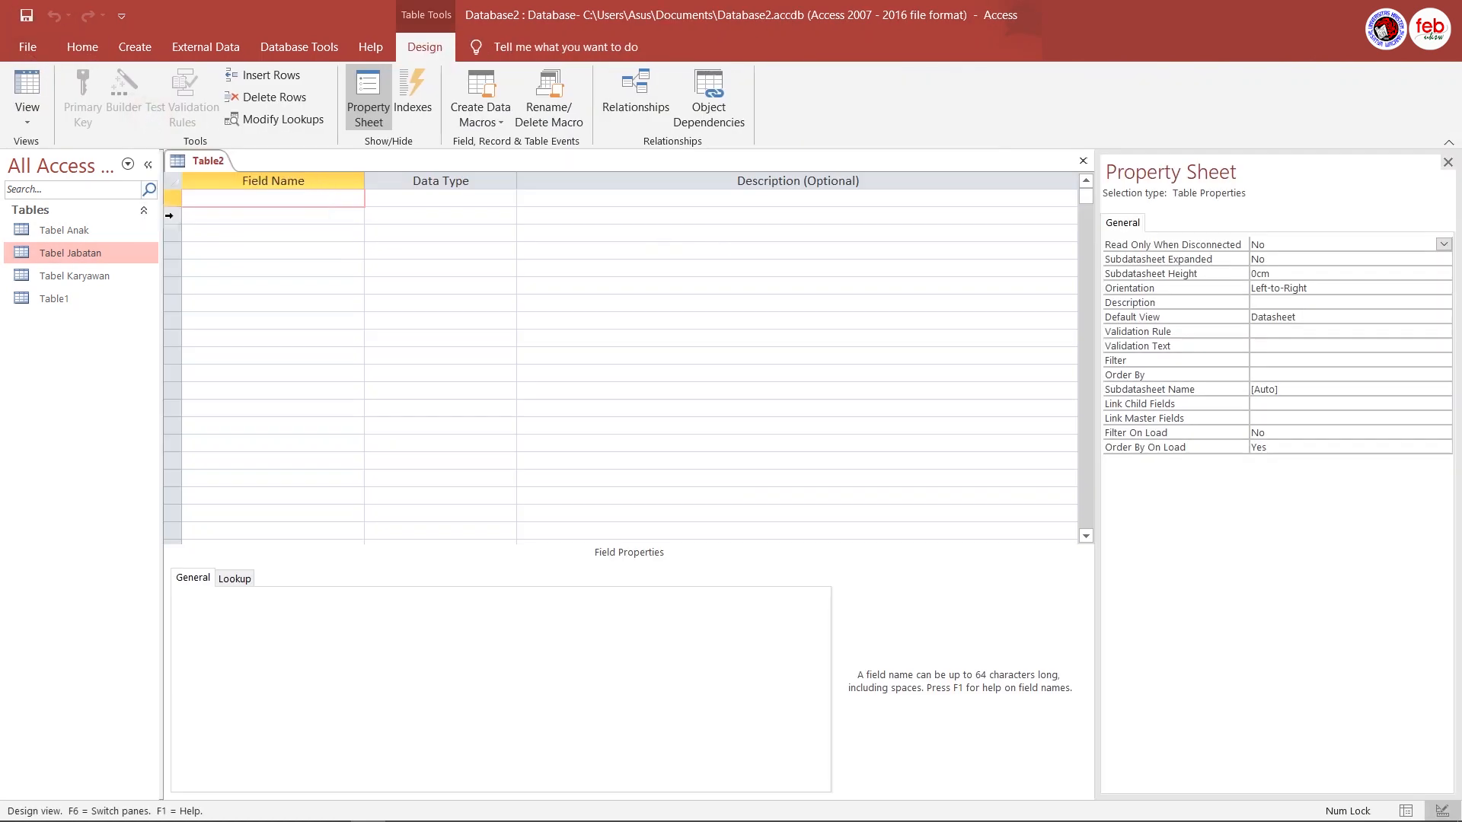
pyautogui.write('Kode Jabatan')
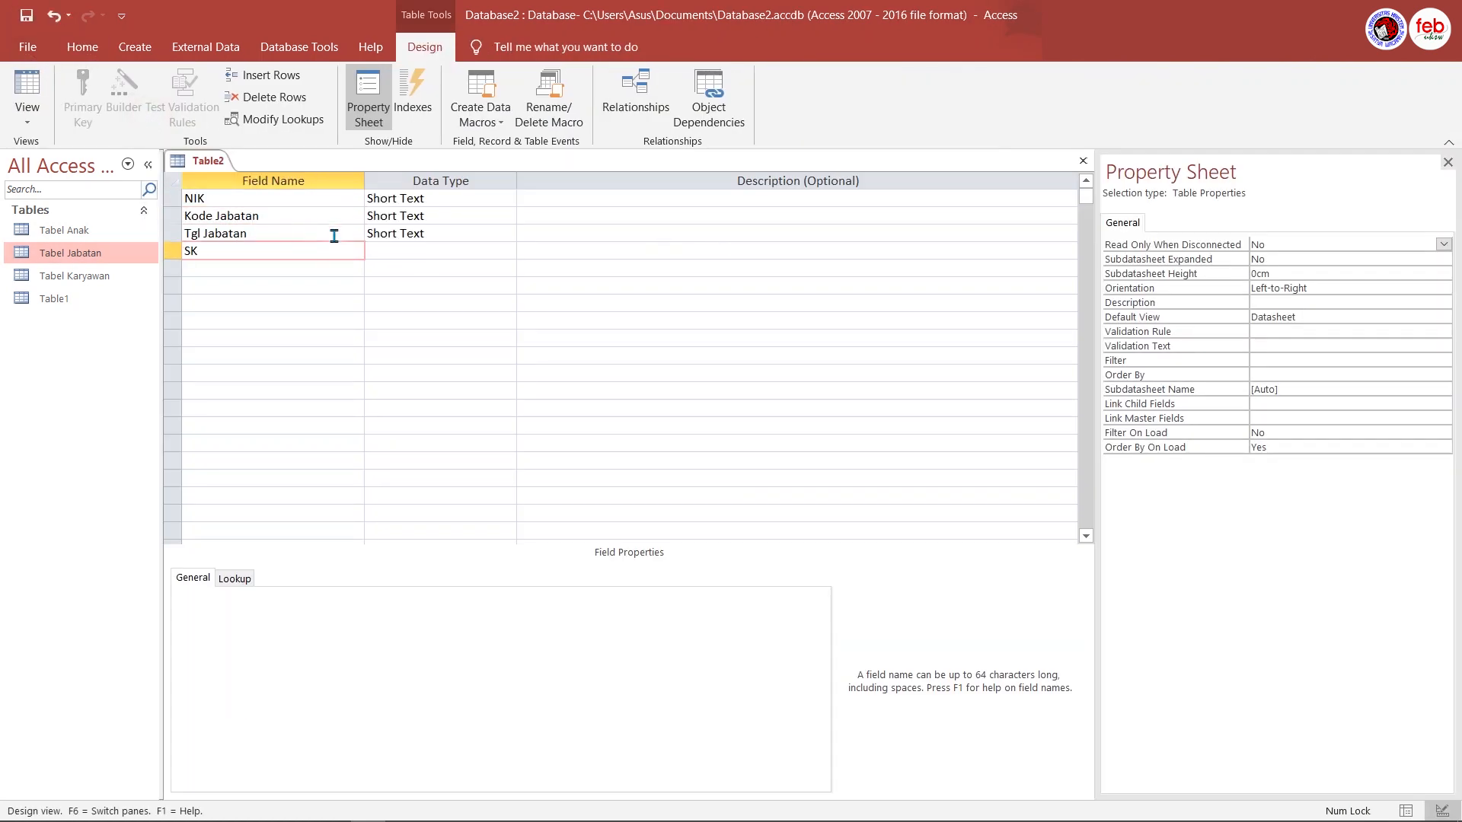
pyautogui.click(480, 199)
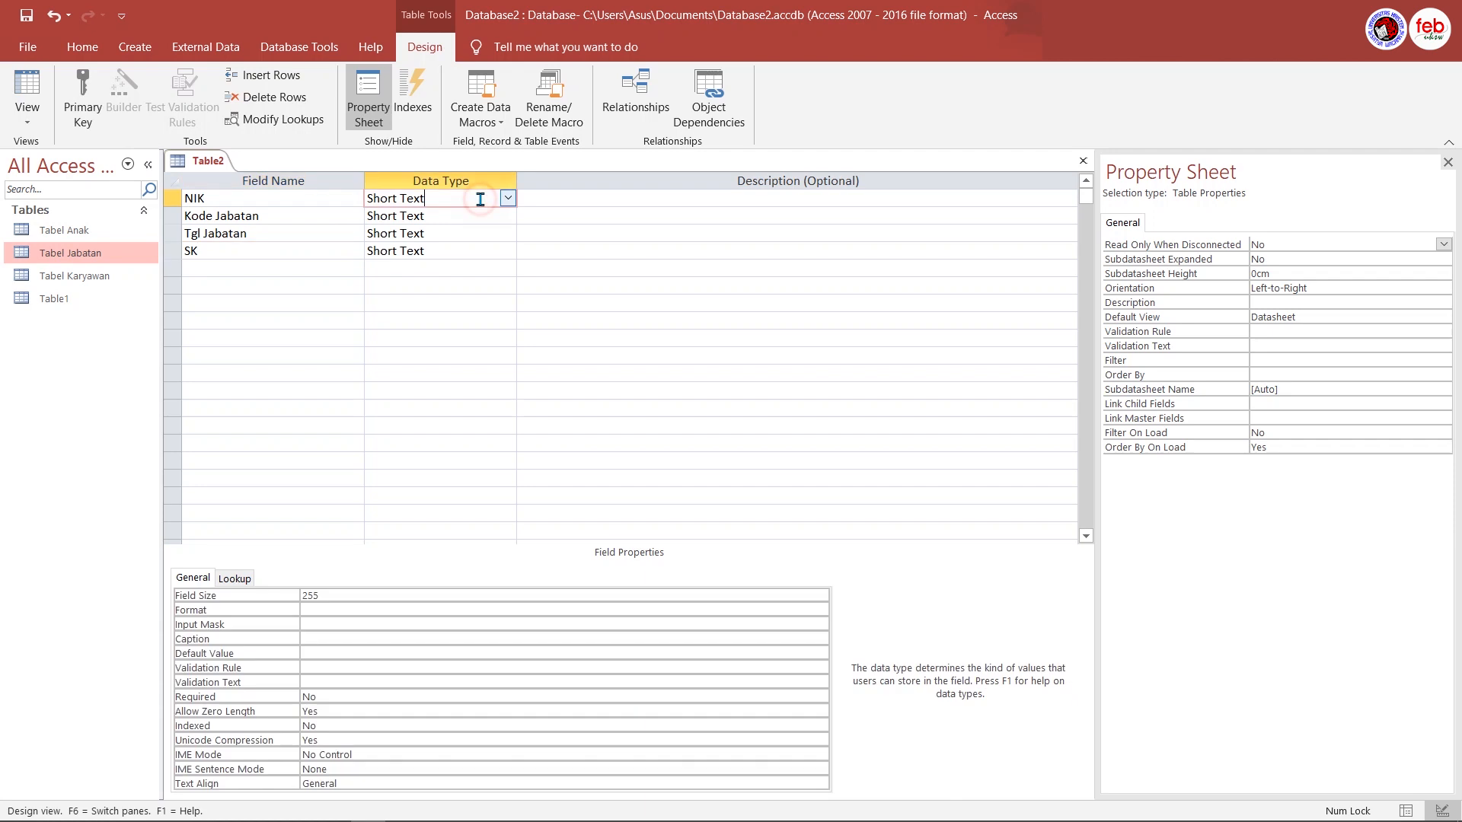
# Make the NIK field a lookup that takes its values from the NIK field of Tabel Karyawan
pyautogui.click(507, 198)
pyautogui.click(401, 427)
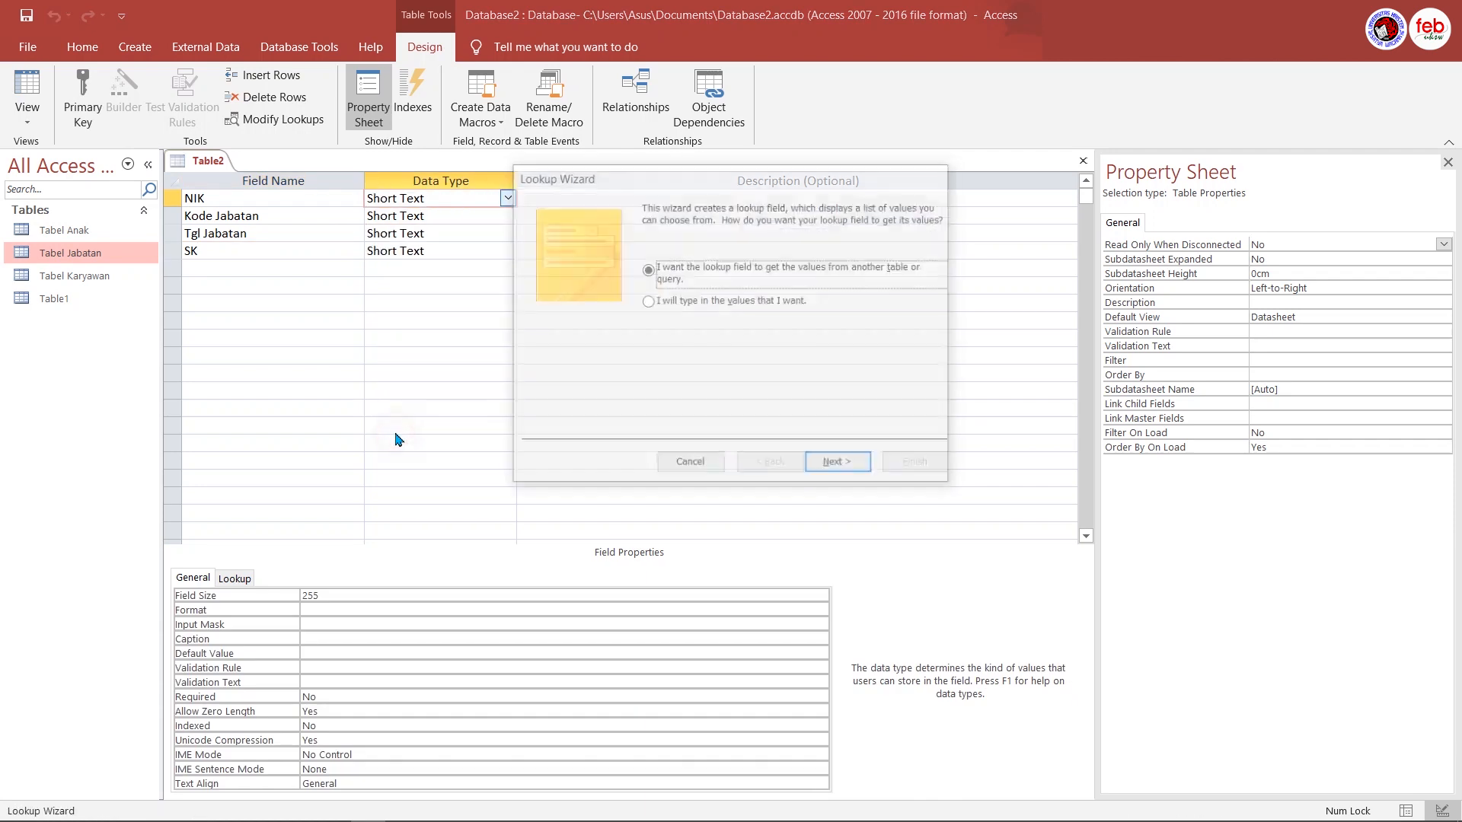
pyautogui.click(839, 464)
pyautogui.doubleClick(727, 271)
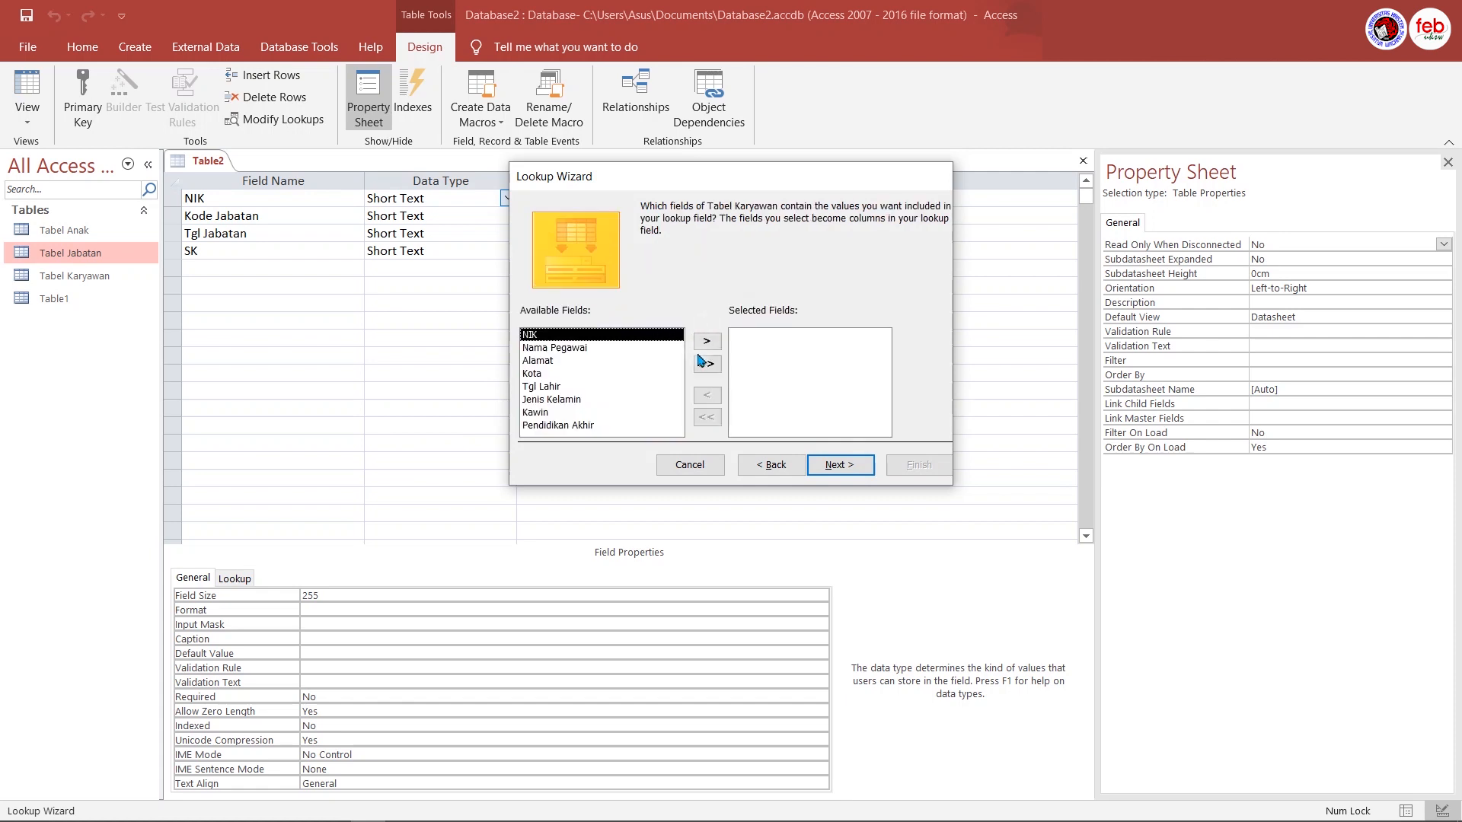
pyautogui.click(705, 341)
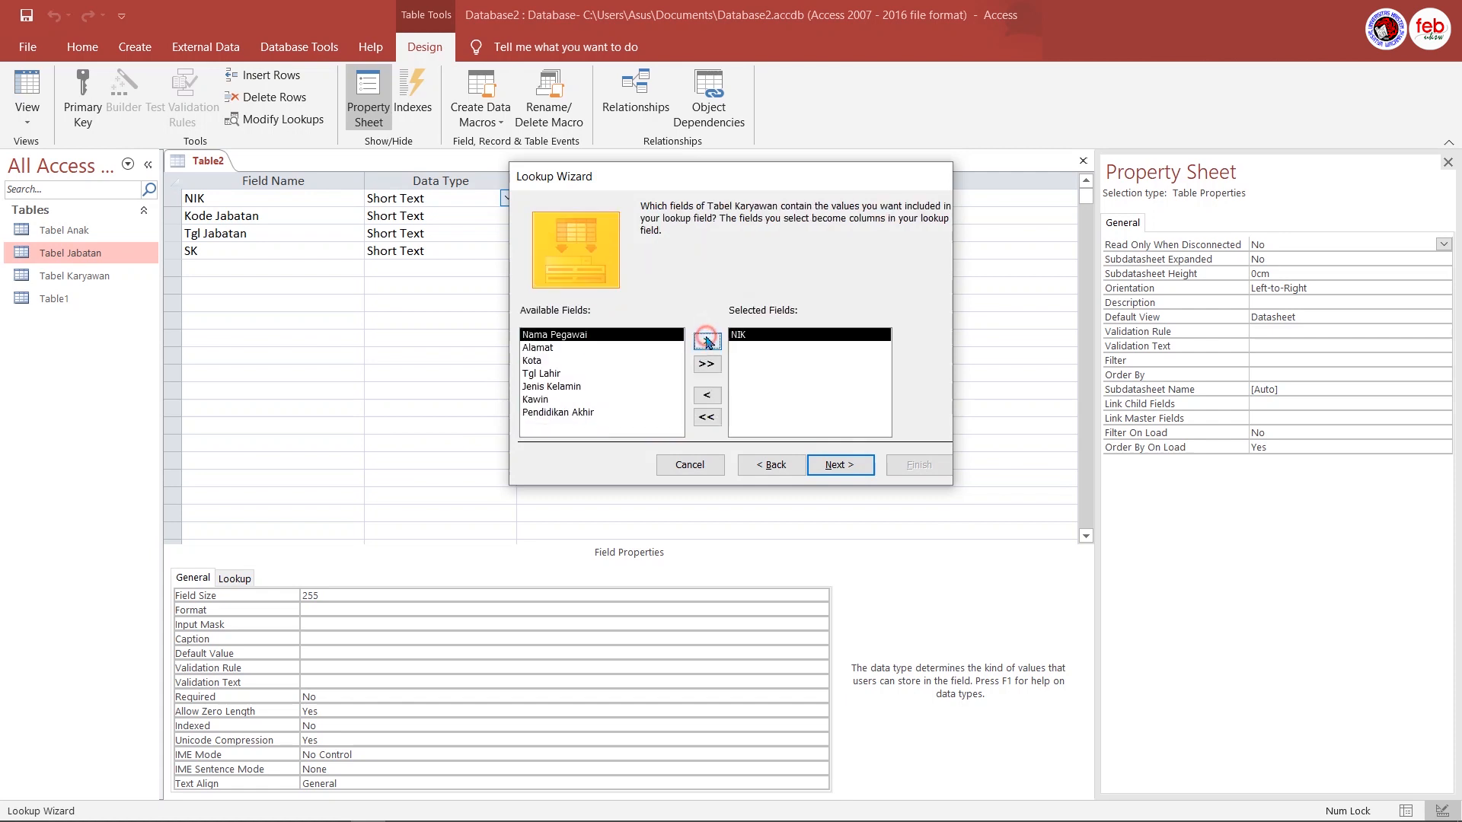
pyautogui.click(839, 465)
pyautogui.click(839, 464)
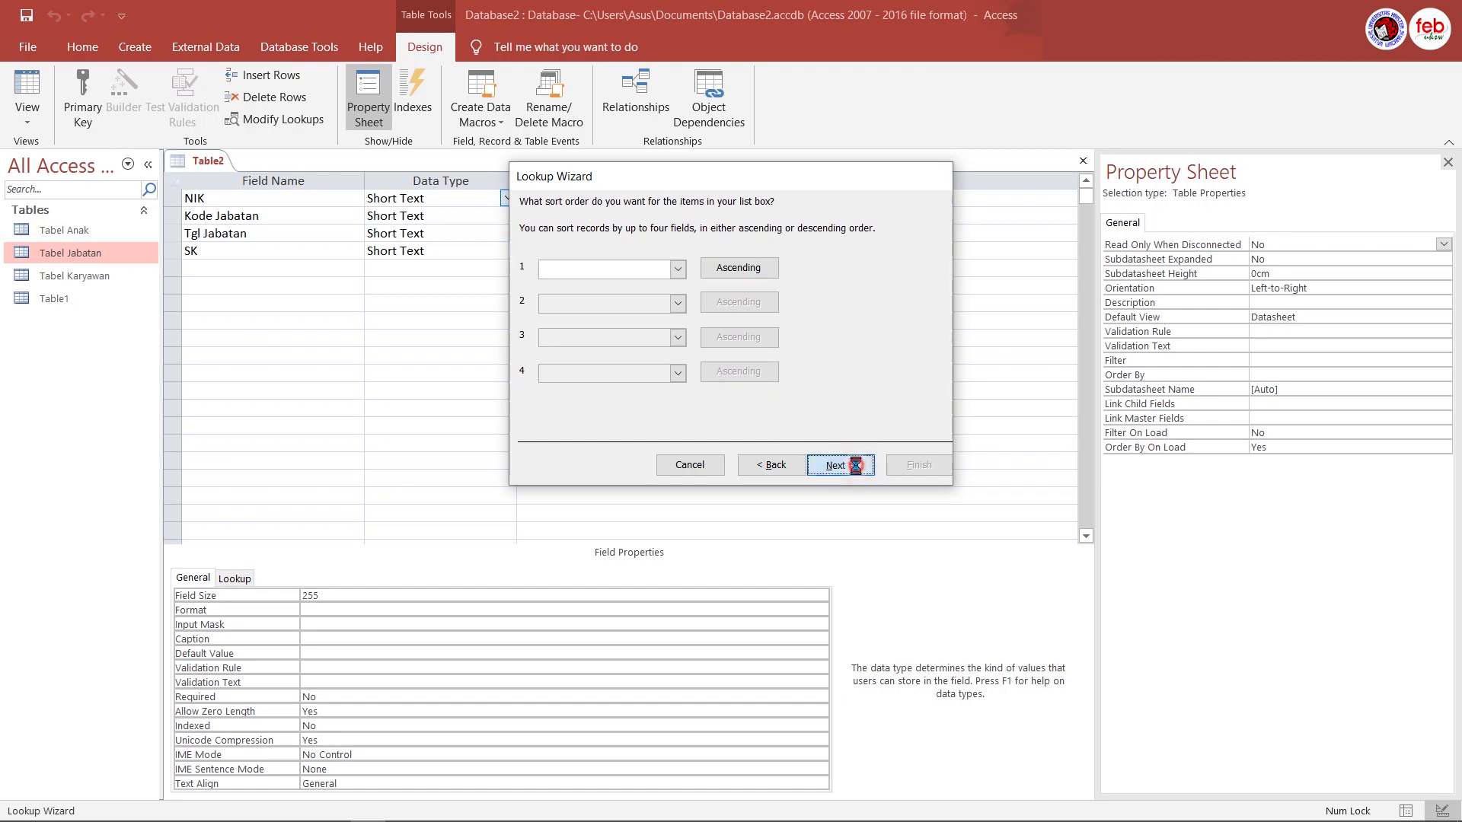
pyautogui.click(857, 467)
pyautogui.click(910, 465)
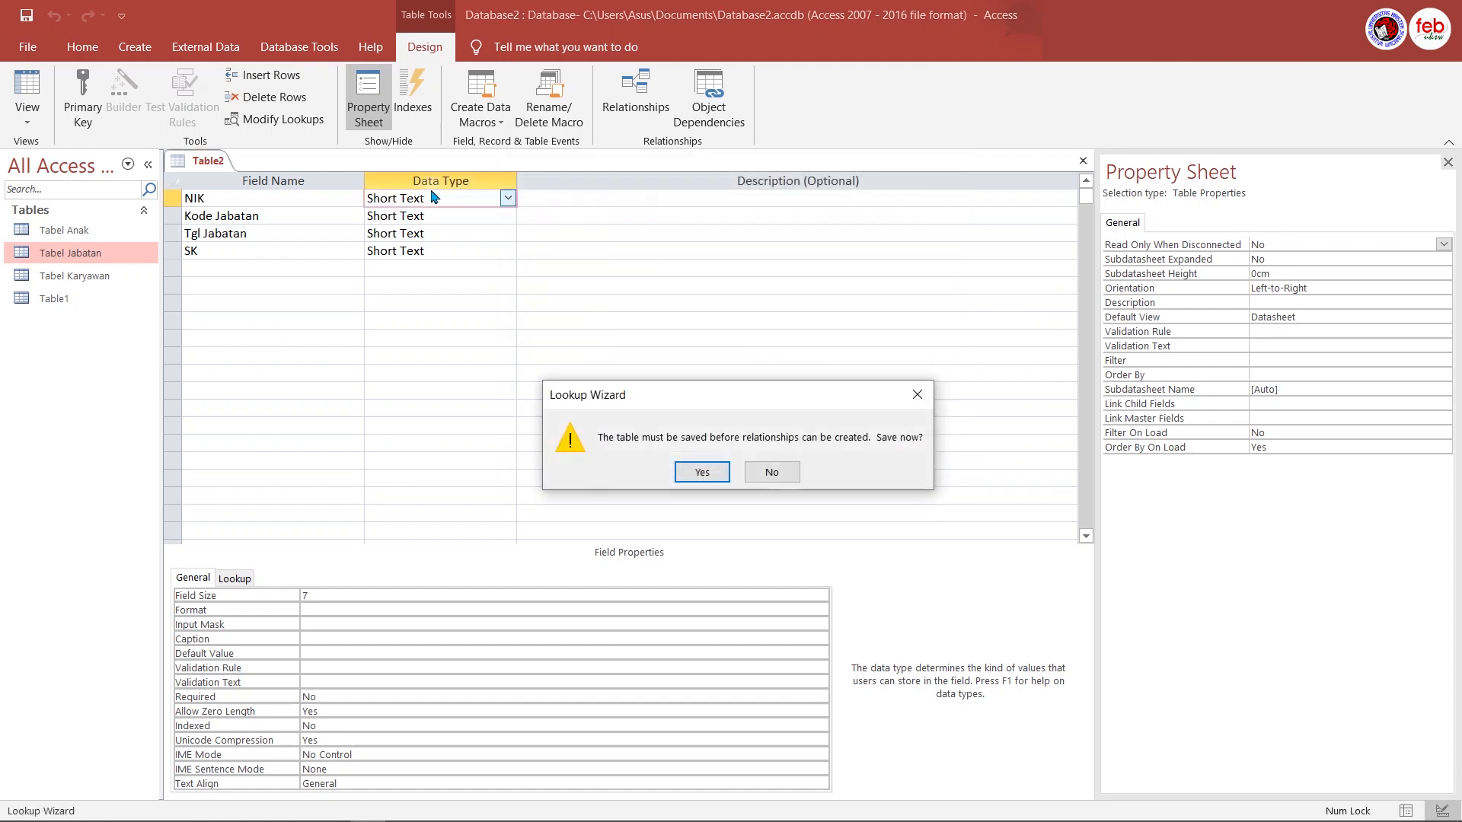
# Save the table as Tabel Penempatan to create the lookup relationship, accepting an automatic primary key
pyautogui.click(690, 472)
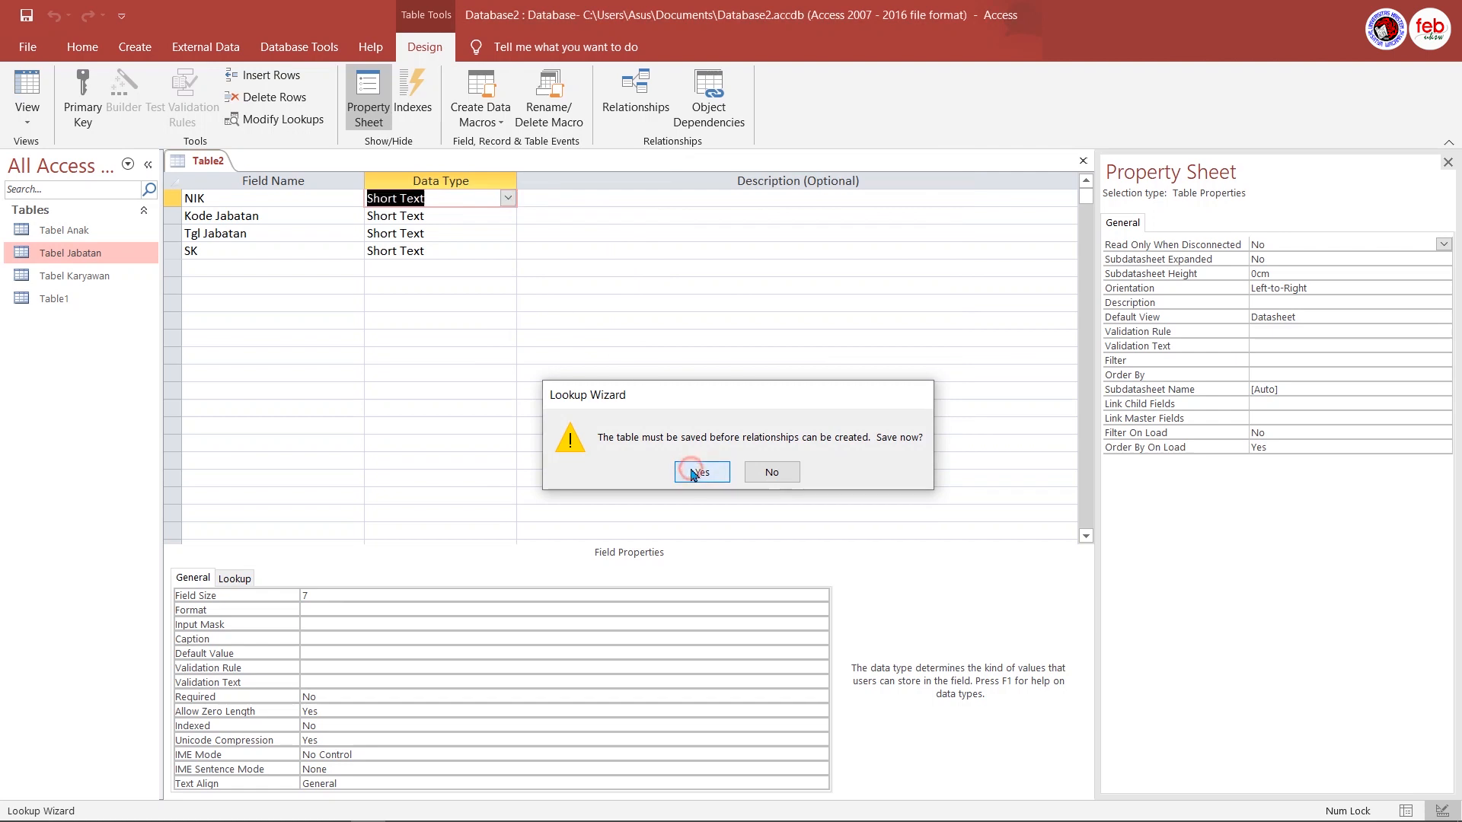
pyautogui.write('Tabel Penempatan')
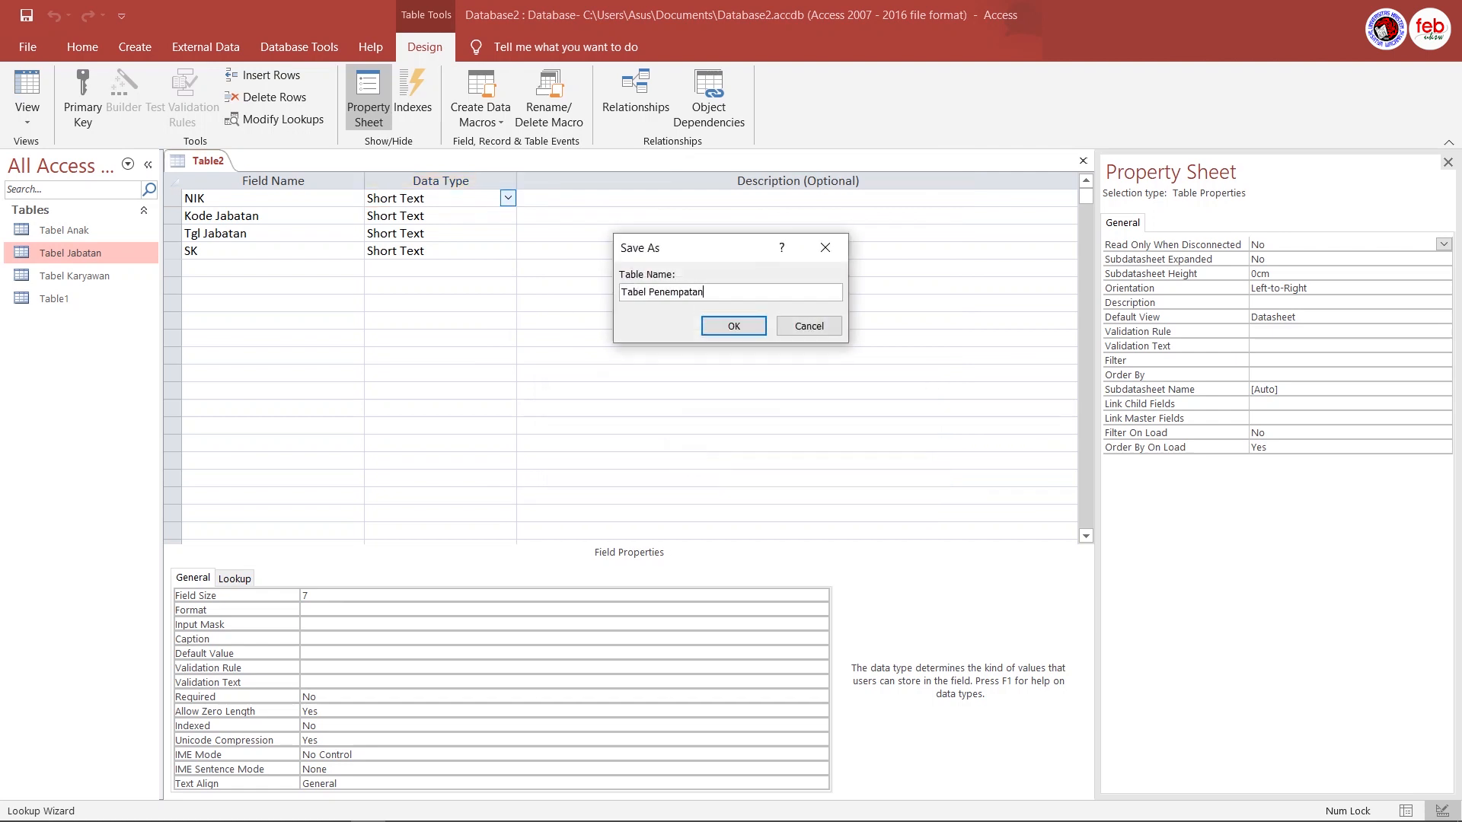
pyautogui.press('Return')
pyautogui.click(668, 482)
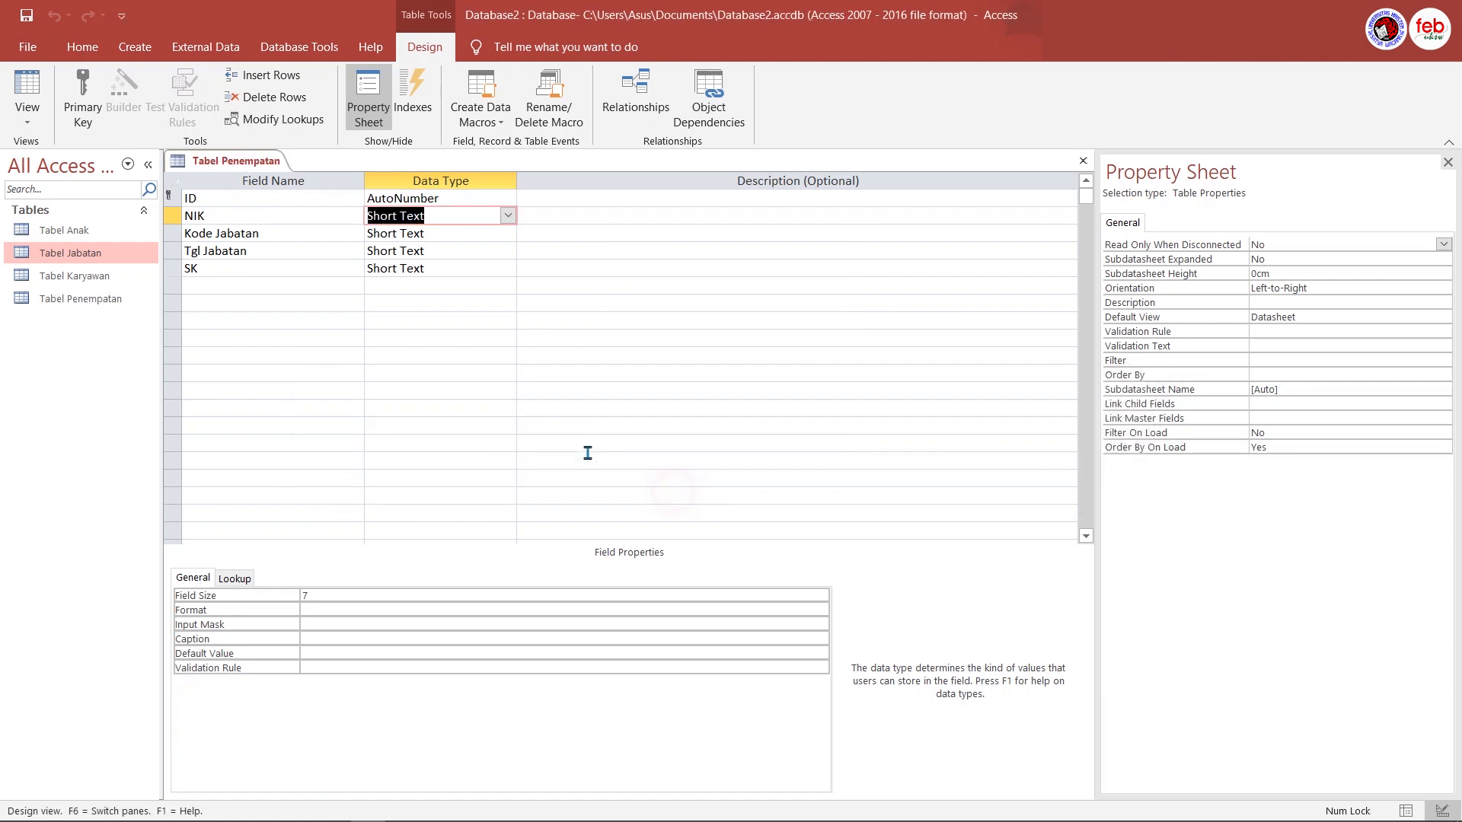
# Delete the ID AutoNumber field from Tabel Penempatan
pyautogui.click(171, 198)
pyautogui.rightClick(172, 198)
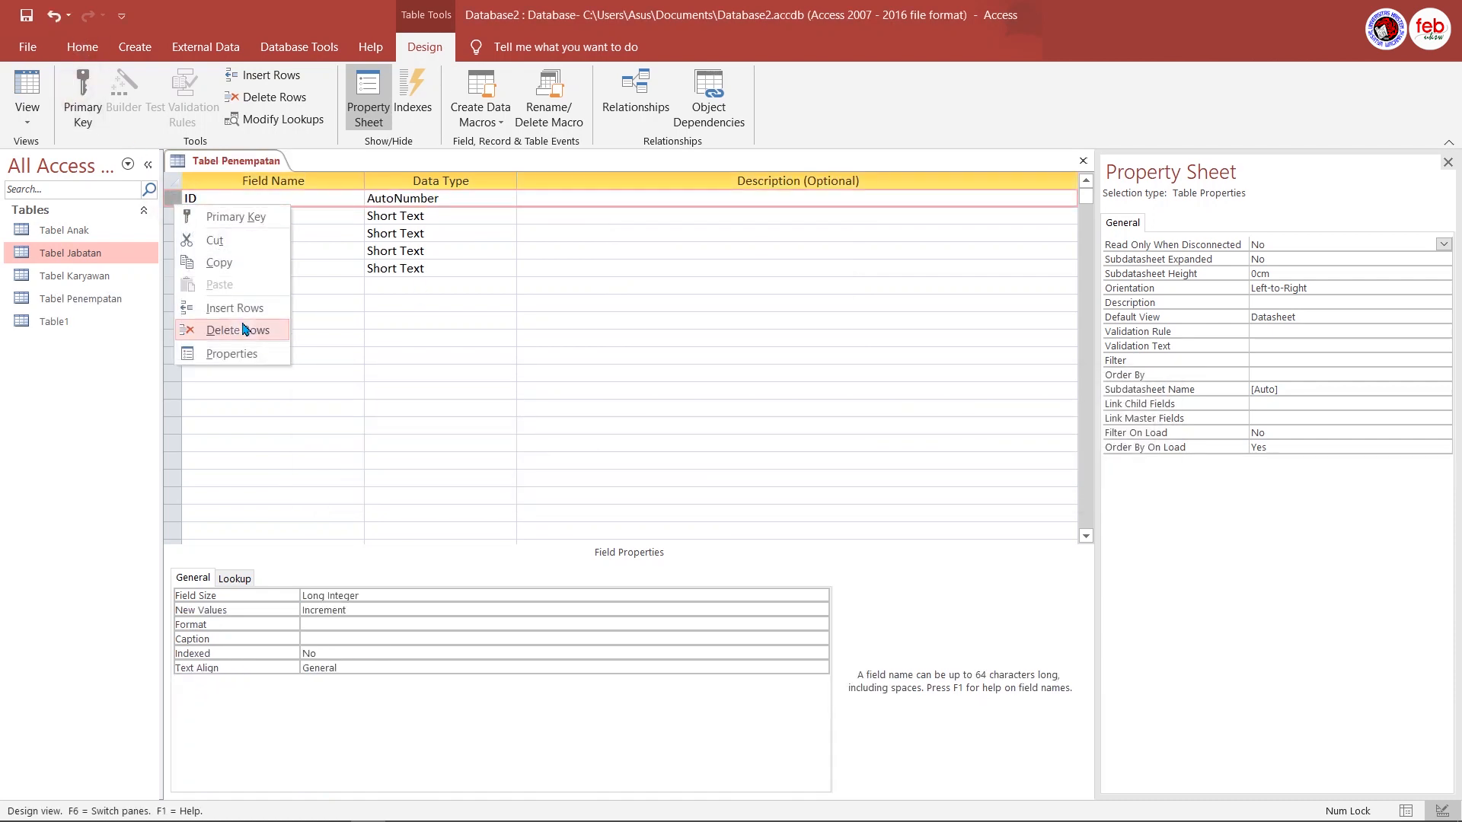
pyautogui.click(242, 322)
# Make the Kode Jabatan field a lookup on the Kode Jabatan field of Tabel Jabatan and save the table
pyautogui.click(472, 216)
pyautogui.click(506, 216)
pyautogui.click(481, 445)
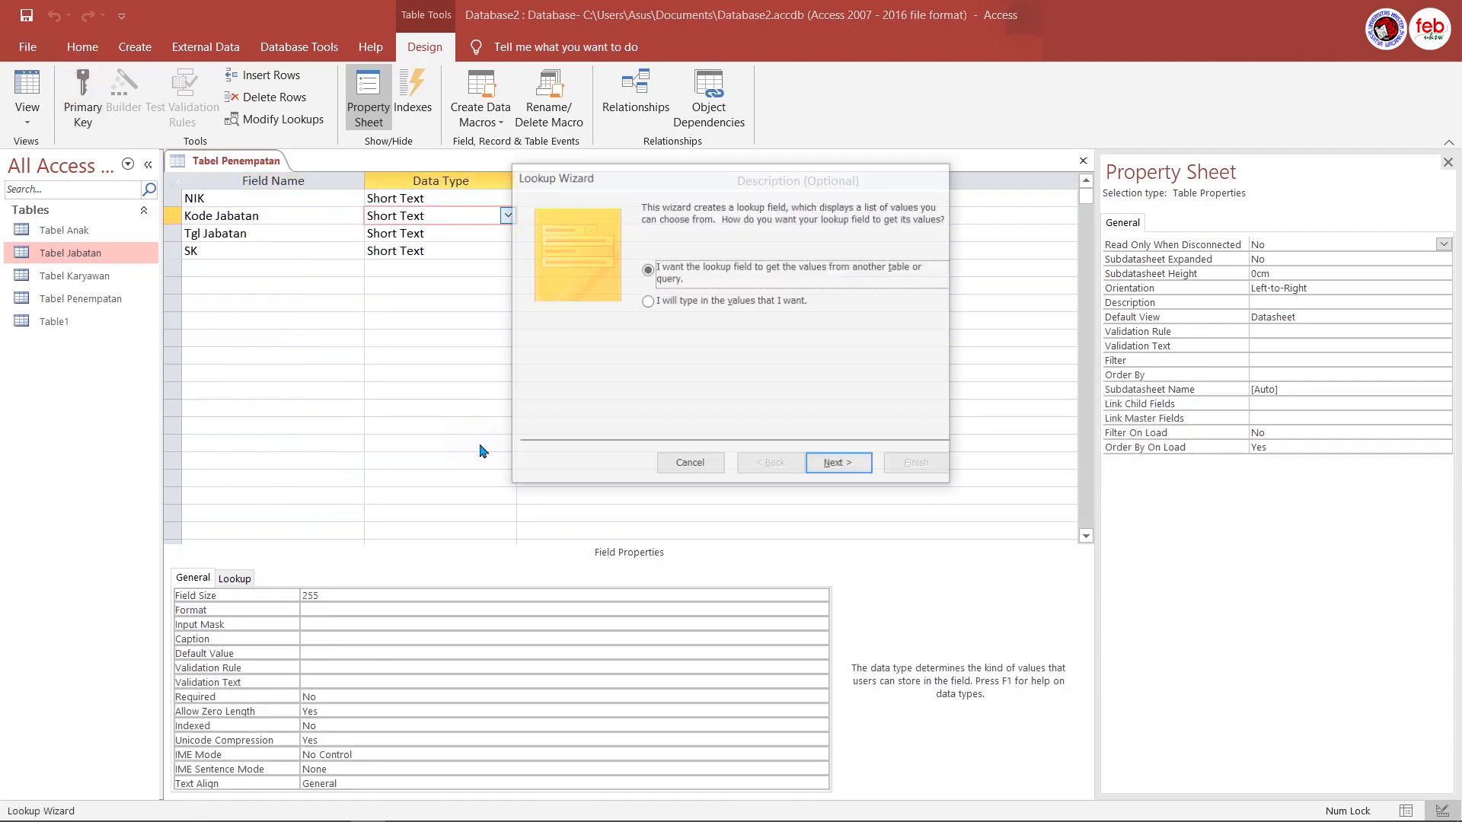
pyautogui.click(840, 464)
pyautogui.doubleClick(731, 257)
pyautogui.click(708, 339)
pyautogui.click(848, 464)
pyautogui.click(840, 464)
pyautogui.click(909, 465)
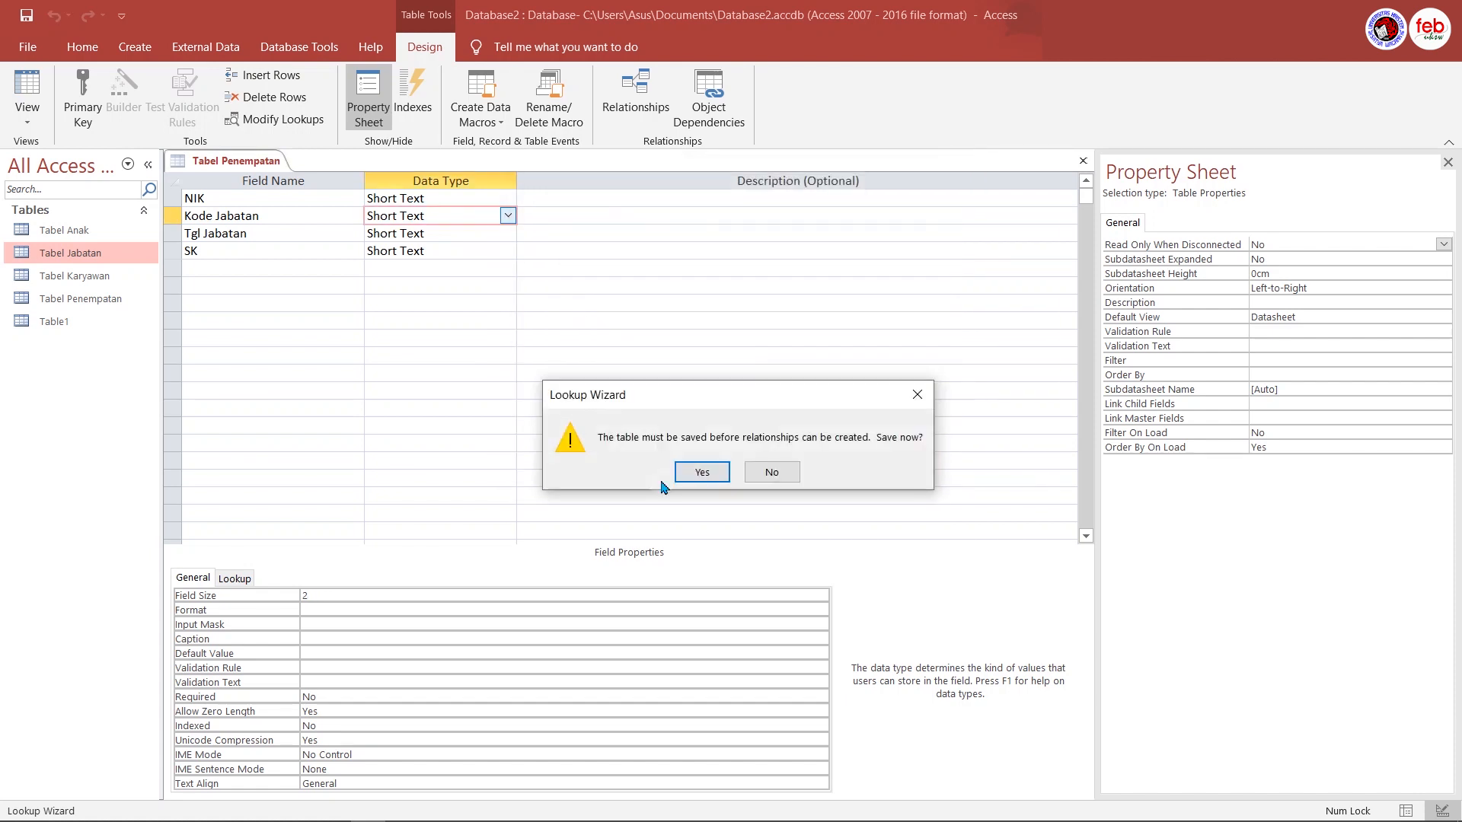
pyautogui.click(700, 472)
# Set the Tgl Jabatan field's data type to Date/Time with the Medium Date format
pyautogui.click(502, 233)
pyautogui.click(506, 233)
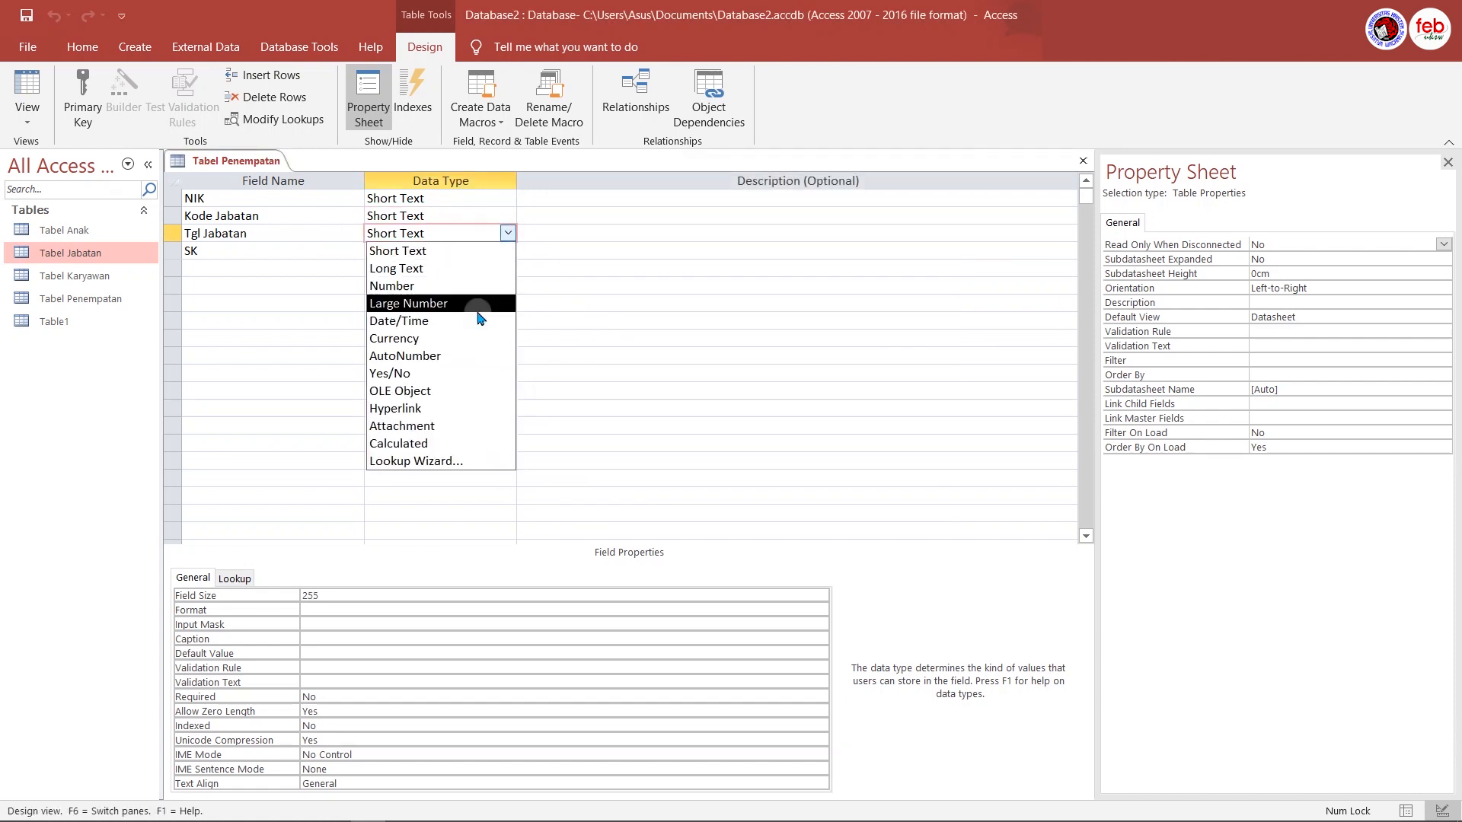
pyautogui.click(396, 320)
pyautogui.click(821, 596)
pyautogui.click(411, 637)
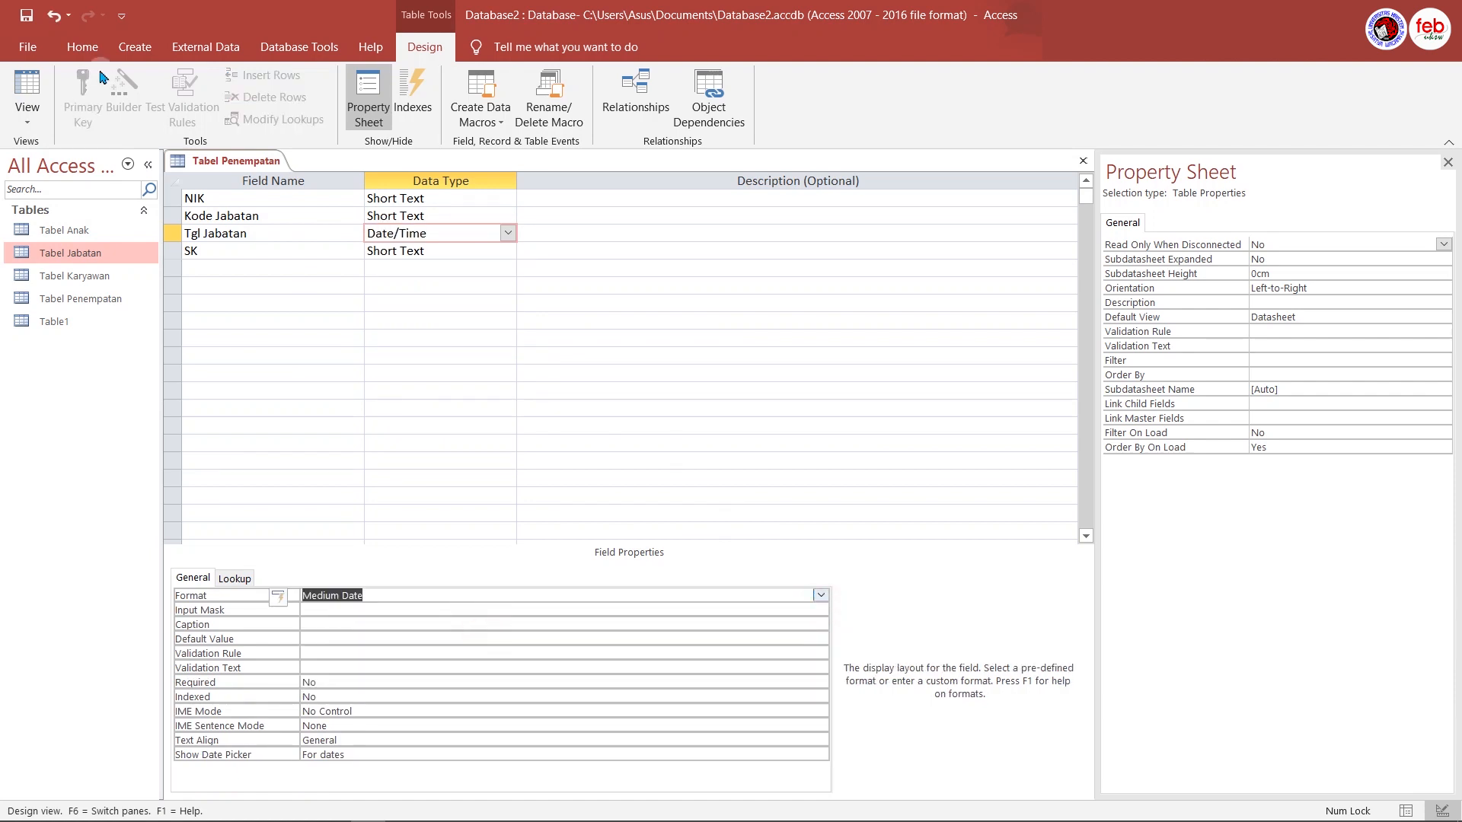
# Show Tabel Penempatan as a datasheet and add the first employee's NIK with position PC, date 15/03/2008 and SK 01PC/03/08
pyautogui.click(33, 91)
pyautogui.click(261, 199)
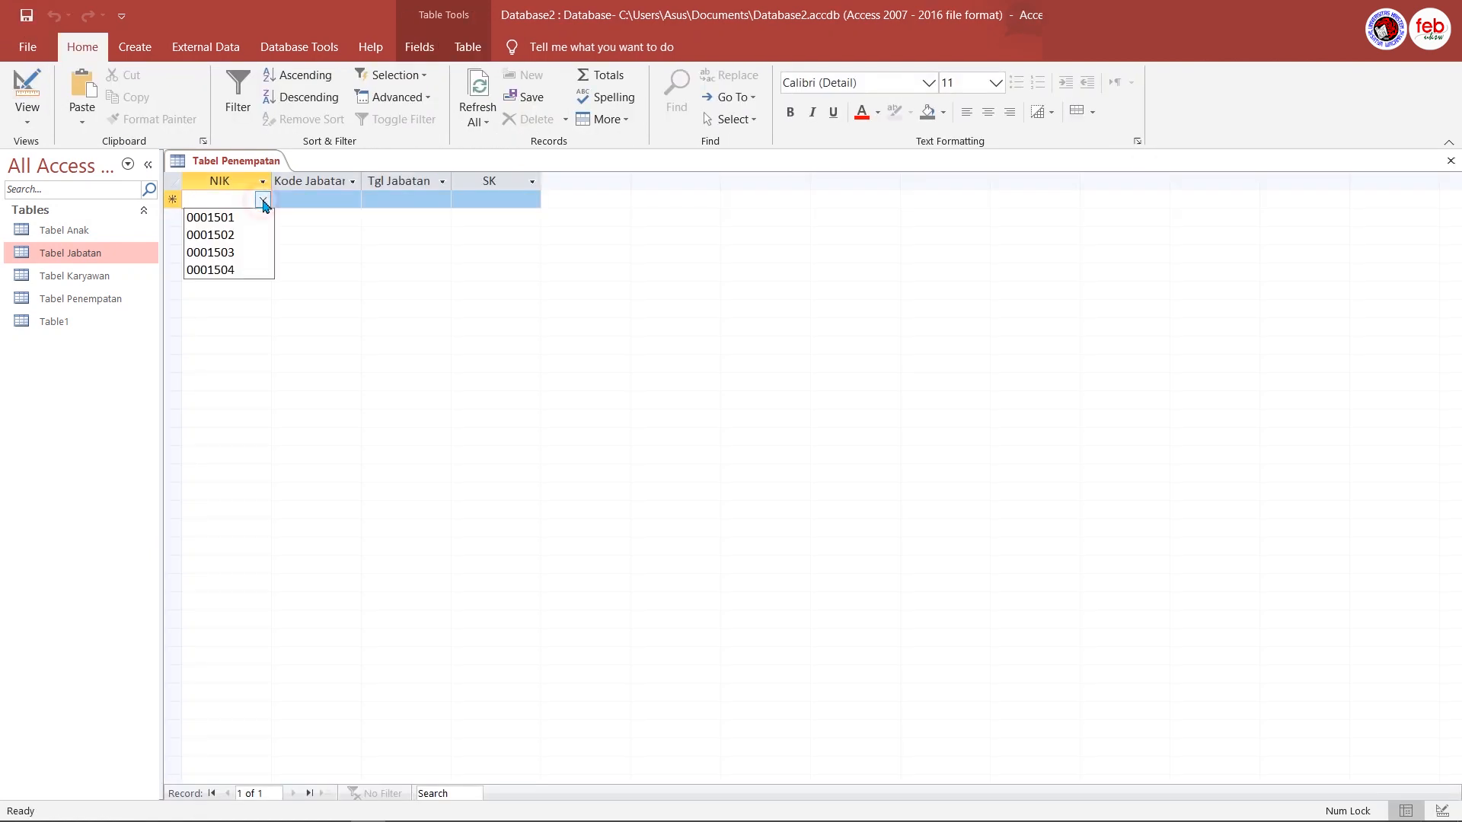
pyautogui.click(229, 216)
pyautogui.click(358, 200)
pyautogui.click(355, 199)
pyautogui.click(337, 233)
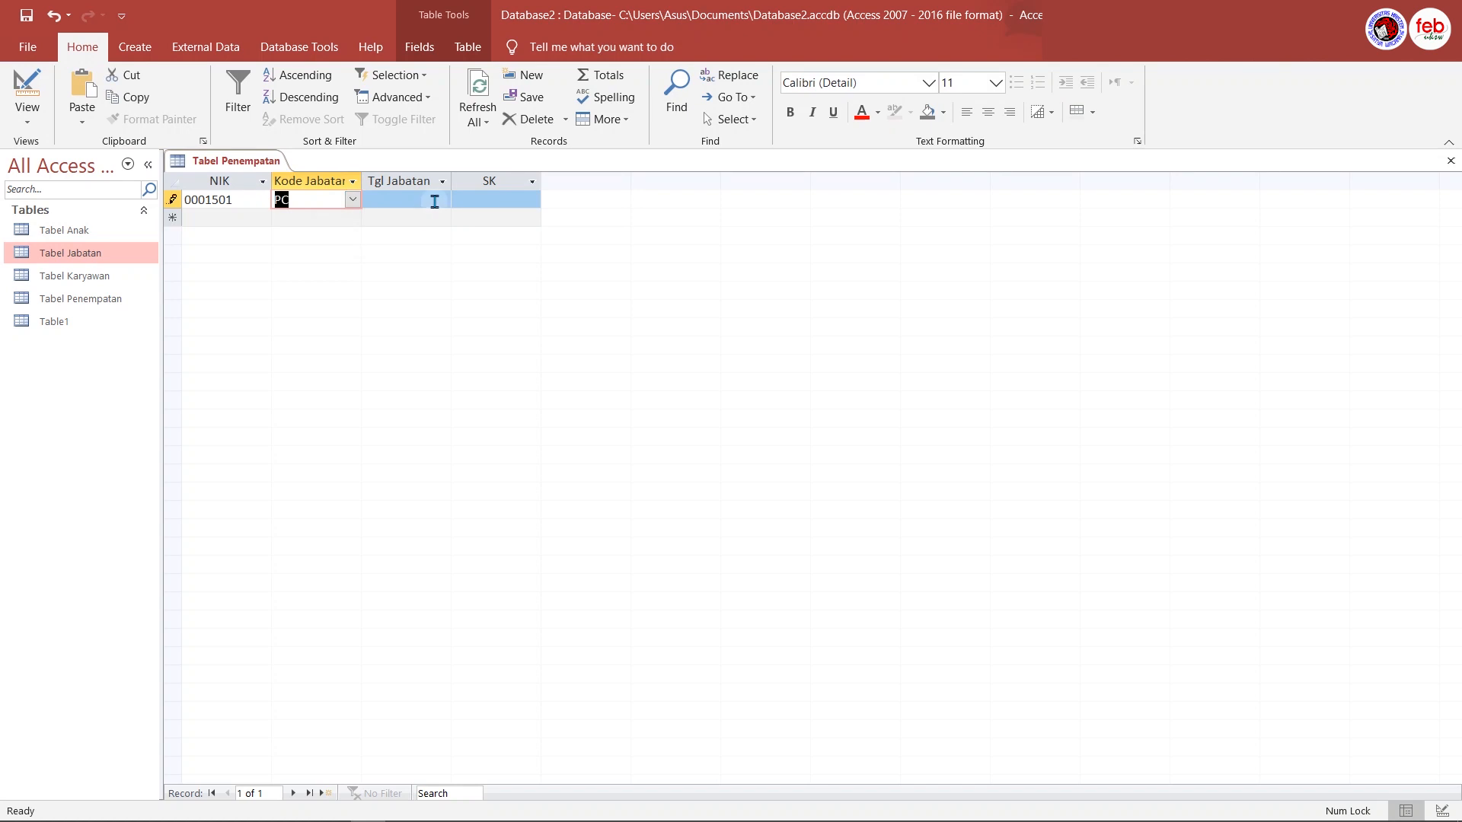
pyautogui.click(434, 201)
pyautogui.write('15/03/2008')
pyautogui.press('Tab')
pyautogui.write('01PC/03/08')
pyautogui.press('Tab')
# Add records for the three remaining employees by choosing their NIK values from the lookup list
pyautogui.click(261, 217)
pyautogui.click(228, 253)
pyautogui.click(261, 236)
pyautogui.click(251, 290)
pyautogui.click(264, 255)
pyautogui.click(250, 325)
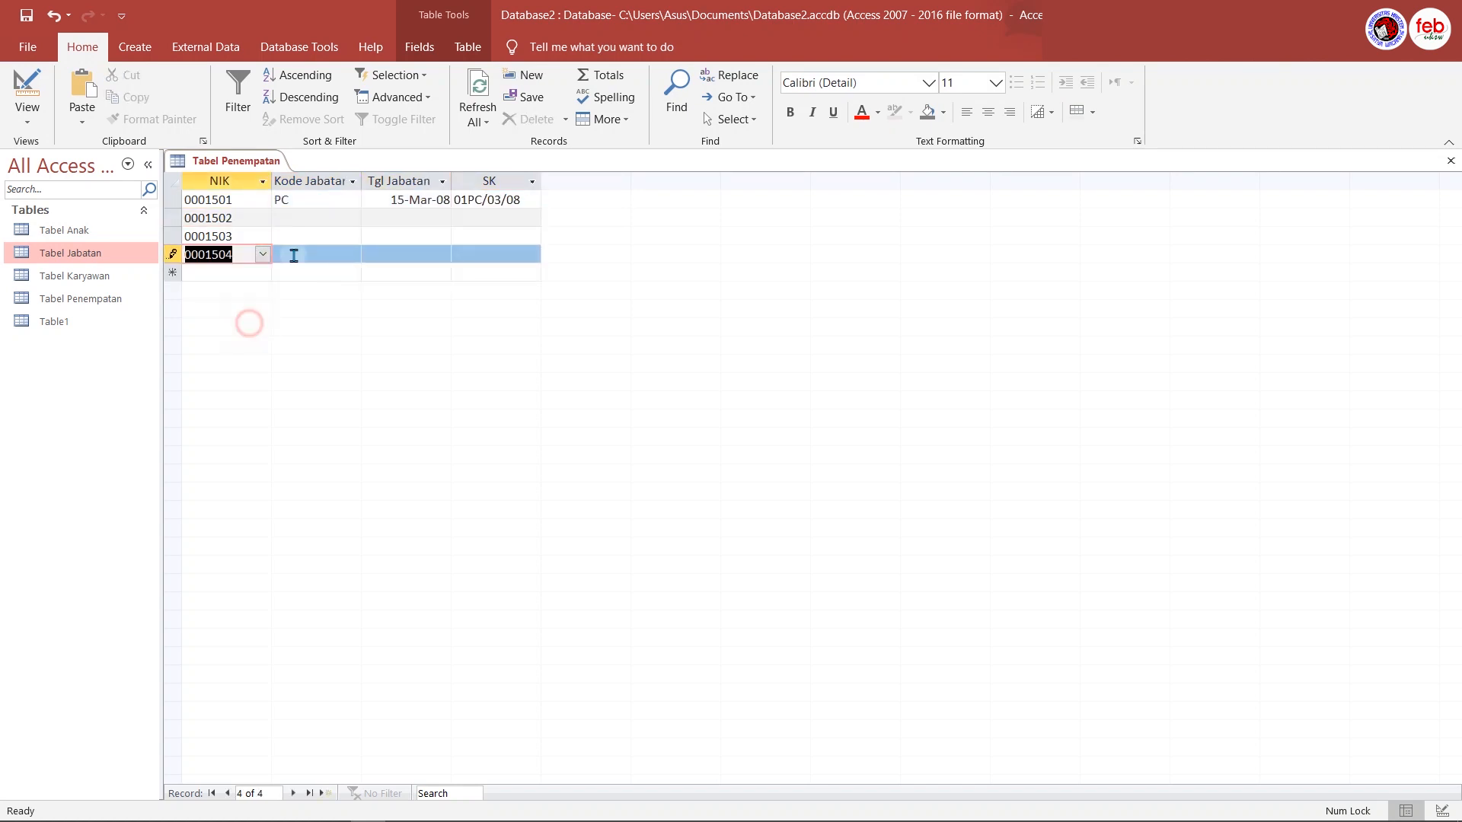
# Fill in Kode Jabatan for the second to fourth records with KB, SK and SK
pyautogui.click(304, 218)
pyautogui.write('KB')
pyautogui.press('Down')
pyautogui.write('S')
pyautogui.press('Down')
pyautogui.write('SK')
# Fill in Tgl Jabatan for the second to fourth records with 05/04/2008, 10/06/2009 and 16/08/2009
pyautogui.click(396, 218)
pyautogui.write('05/04/2008')
pyautogui.press('Down')
pyautogui.write('10/06/2009')
pyautogui.press('Down')
pyautogui.write('16/08/2009')
# Enter 02KB/04/08, 03SK/06/09 and 04SK/02/09 in the SK column of the last three records, and save and close the table
pyautogui.click(472, 219)
pyautogui.write('02KB/04/08')
pyautogui.press('Down')
pyautogui.write('03SK/06/09')
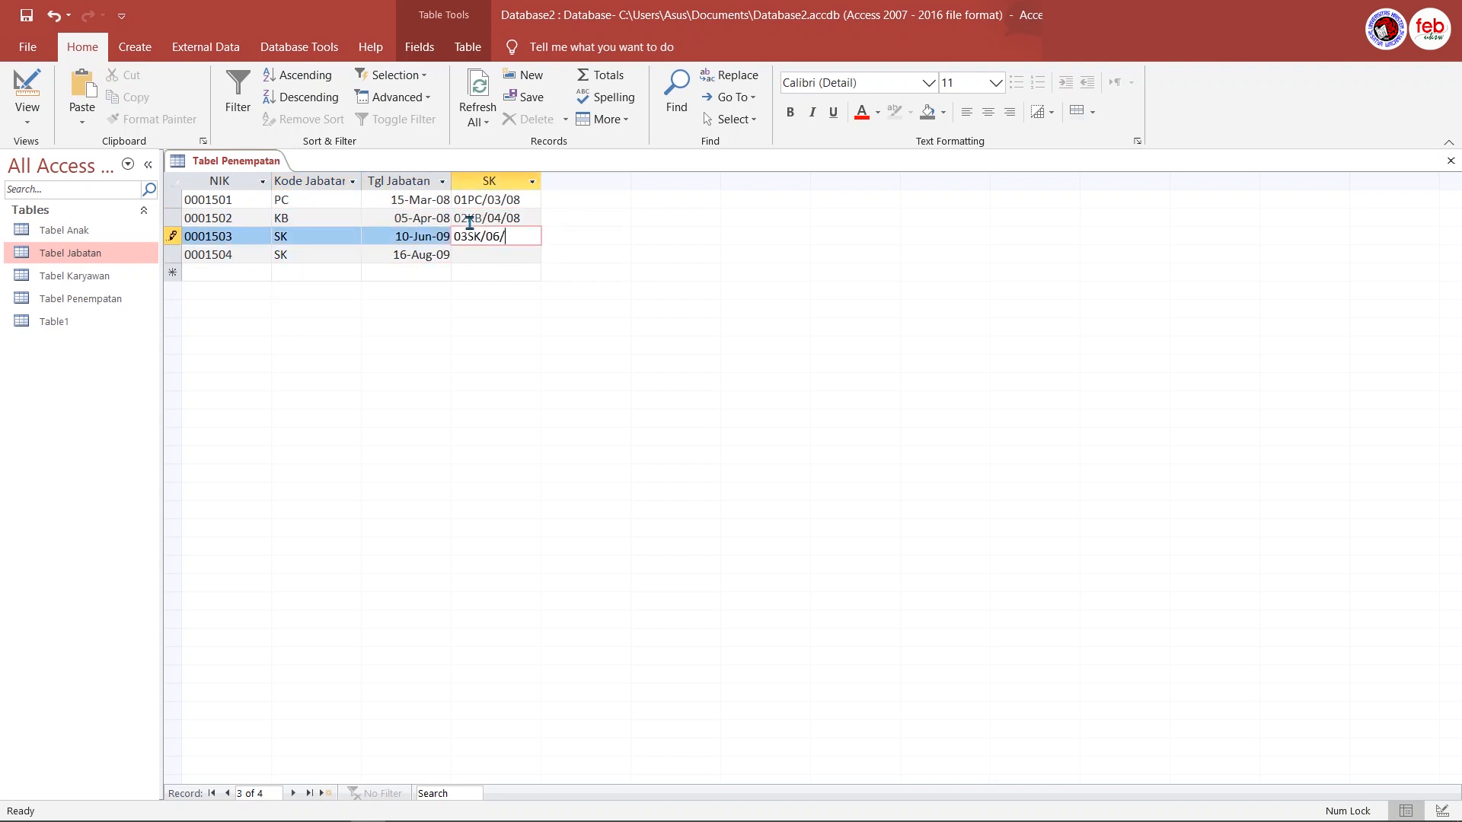
pyautogui.press('Down')
pyautogui.write('04SK/02/09')
pyautogui.click(23, 16)
pyautogui.click(1450, 160)
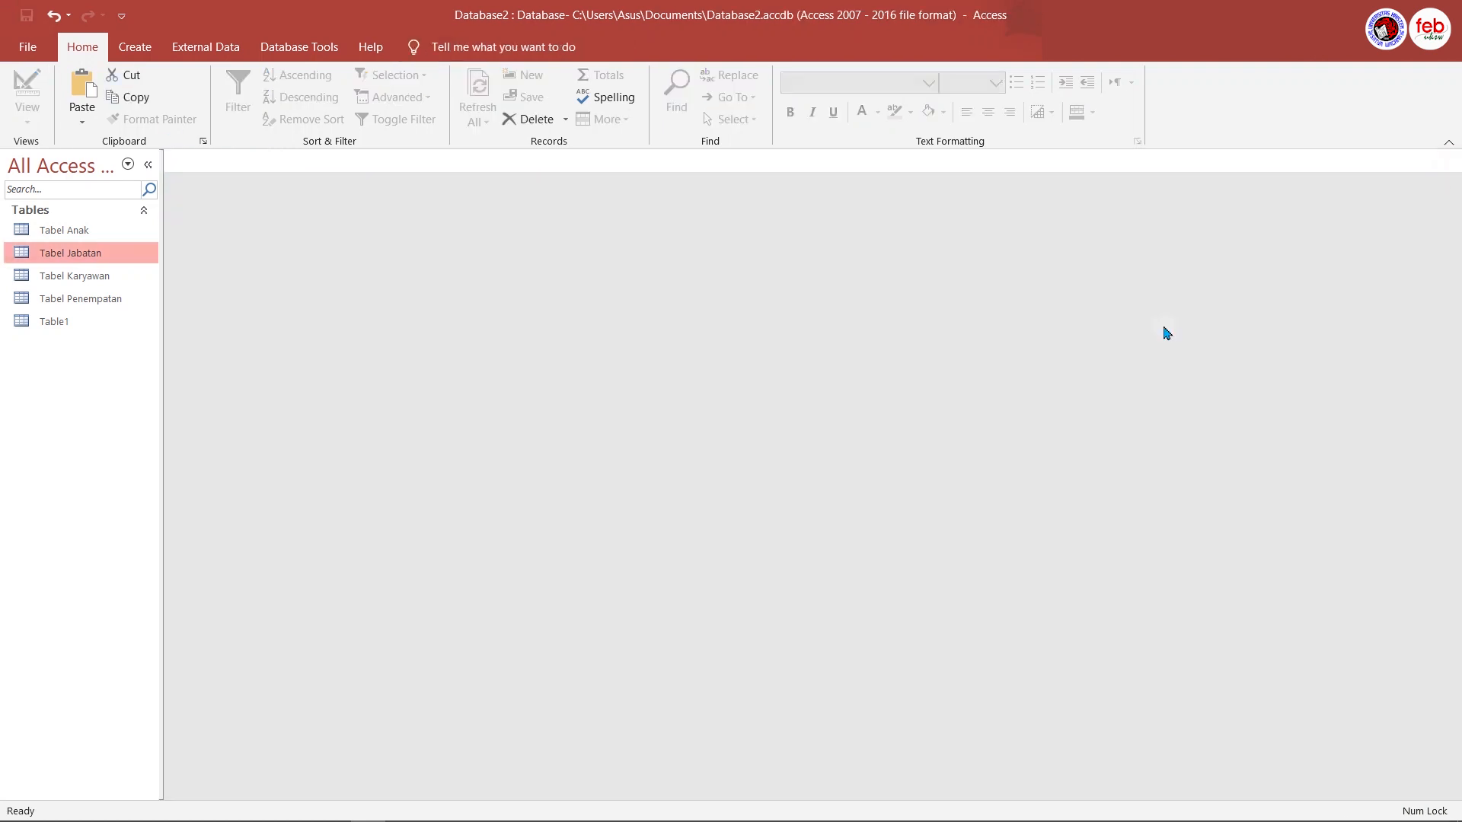
# Delete the leftover Table1 from the database
pyautogui.rightClick(56, 322)
pyautogui.click(108, 481)
pyautogui.click(664, 484)
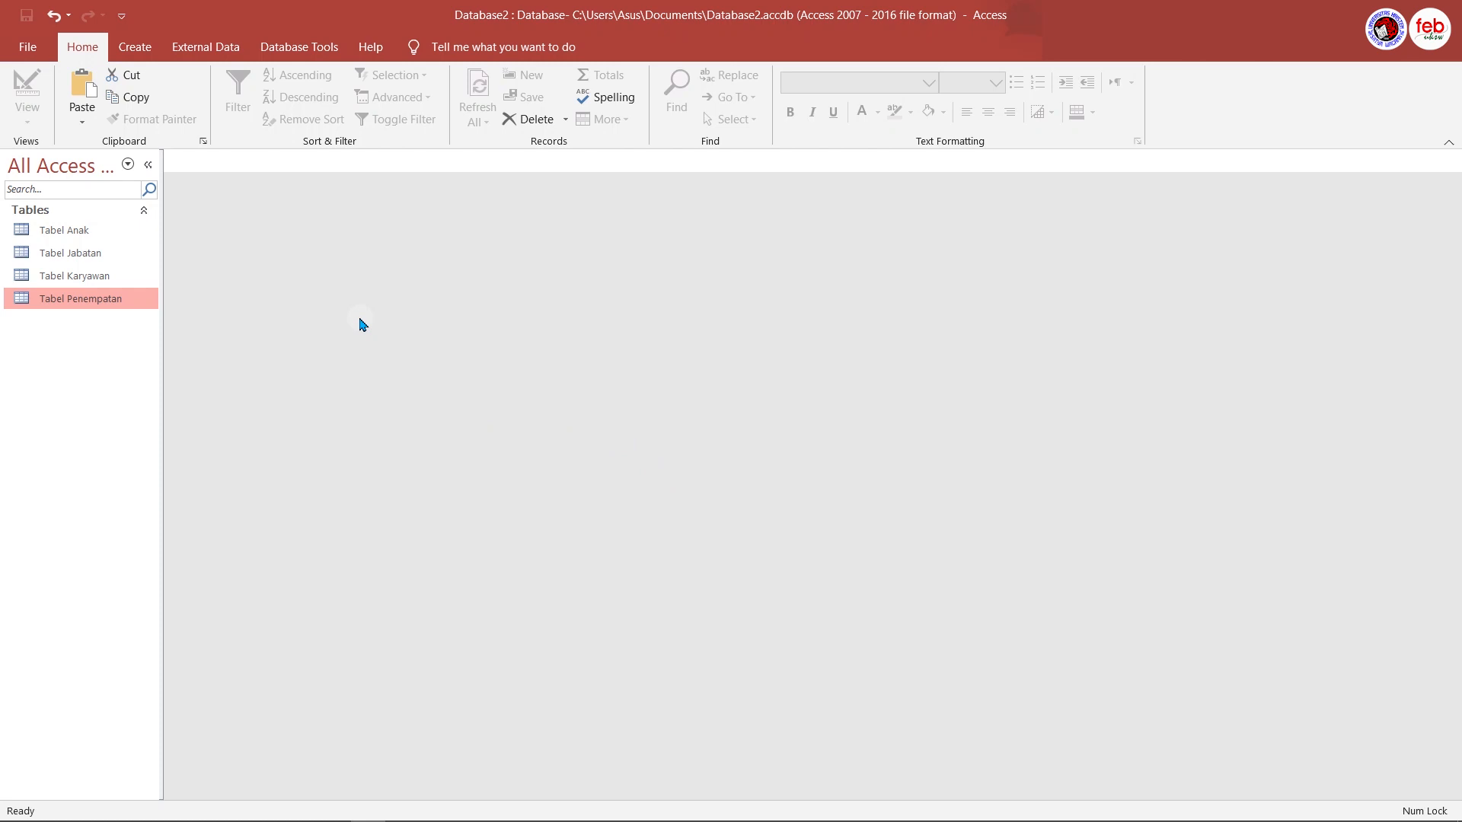
# Review the records of Tabel Karyawan, Tabel Anak, Tabel Jabatan and Tabel Penempatan, and close all four tables
pyautogui.doubleClick(110, 276)
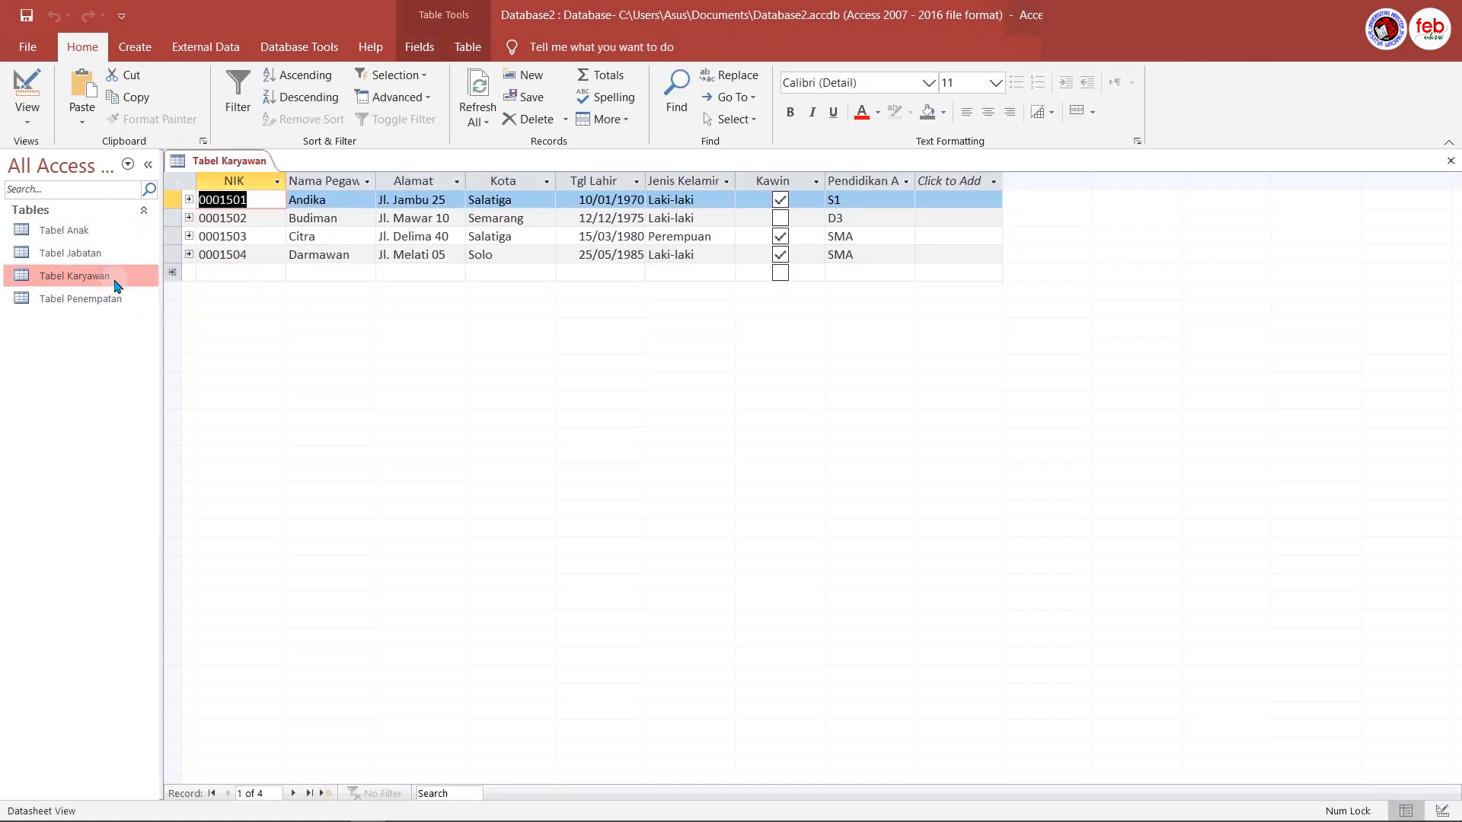
pyautogui.doubleClick(106, 236)
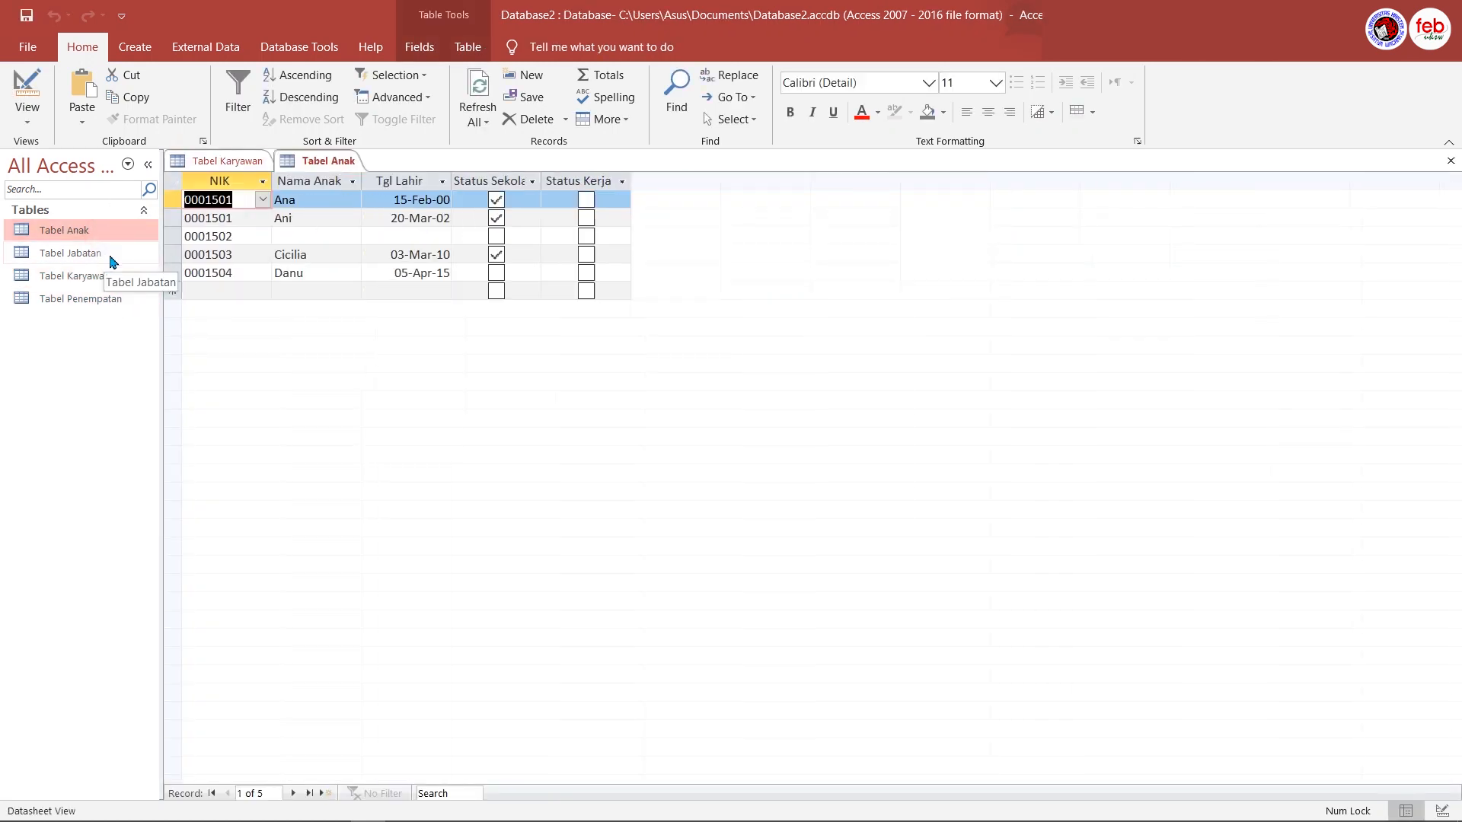
pyautogui.doubleClick(111, 257)
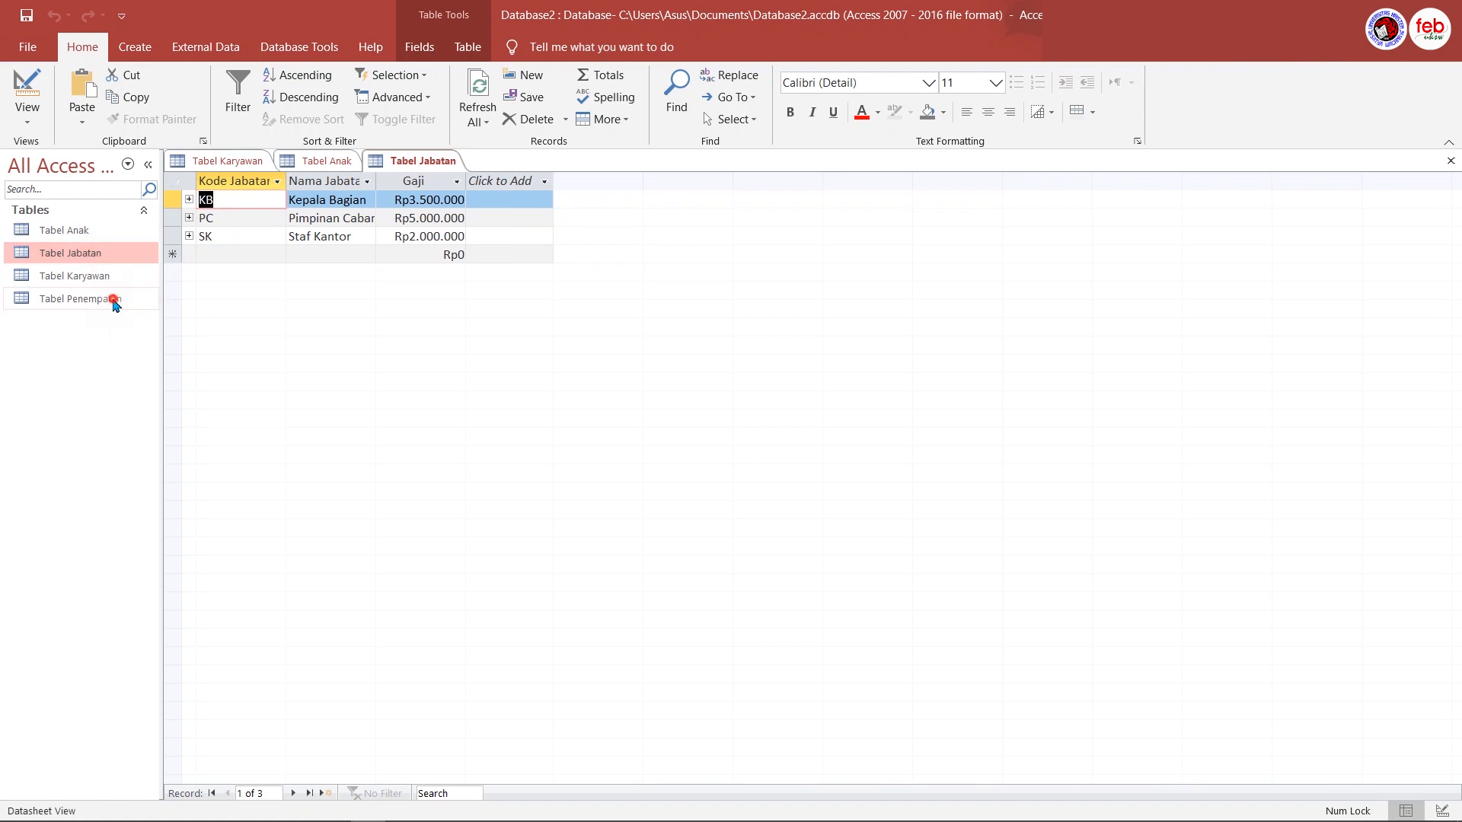
pyautogui.click(114, 301)
pyautogui.doubleClick(115, 301)
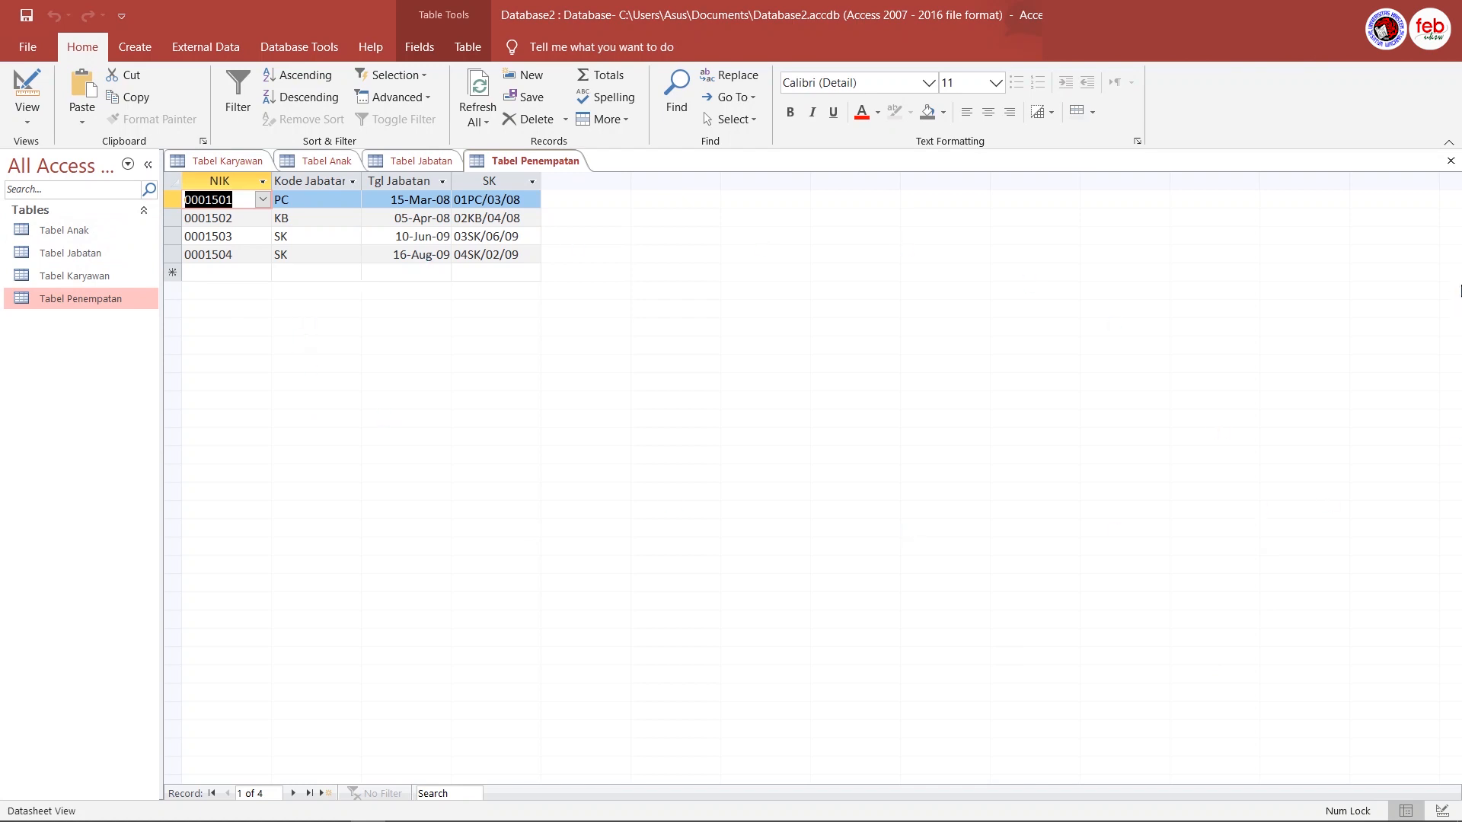
pyautogui.click(1451, 161)
pyautogui.click(1451, 161)
pyautogui.click(1450, 161)
pyautogui.click(1451, 161)
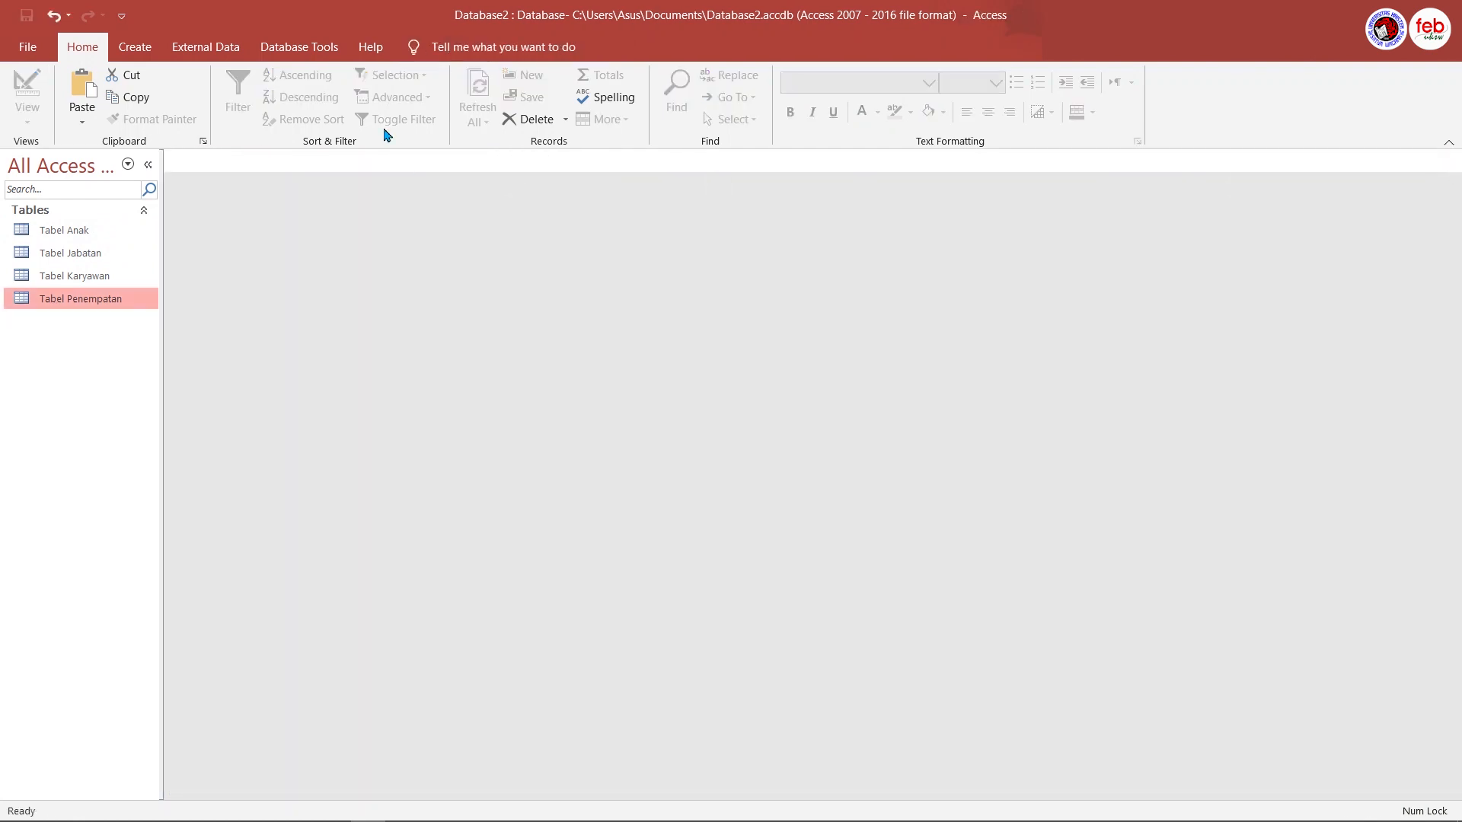
# Create a new query in Design View with Tabel Karyawan as its only source table
pyautogui.click(143, 49)
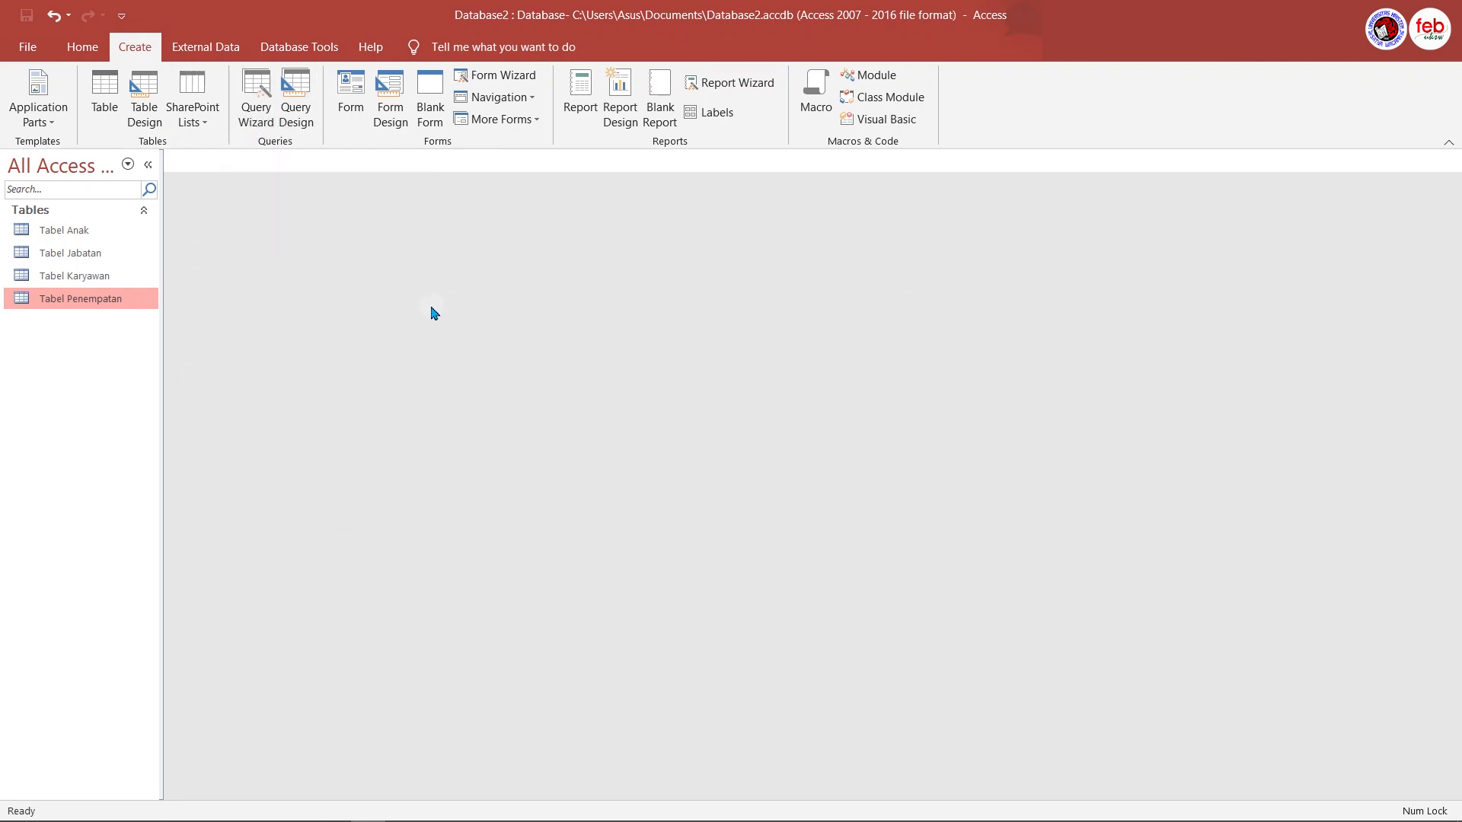
pyautogui.click(303, 127)
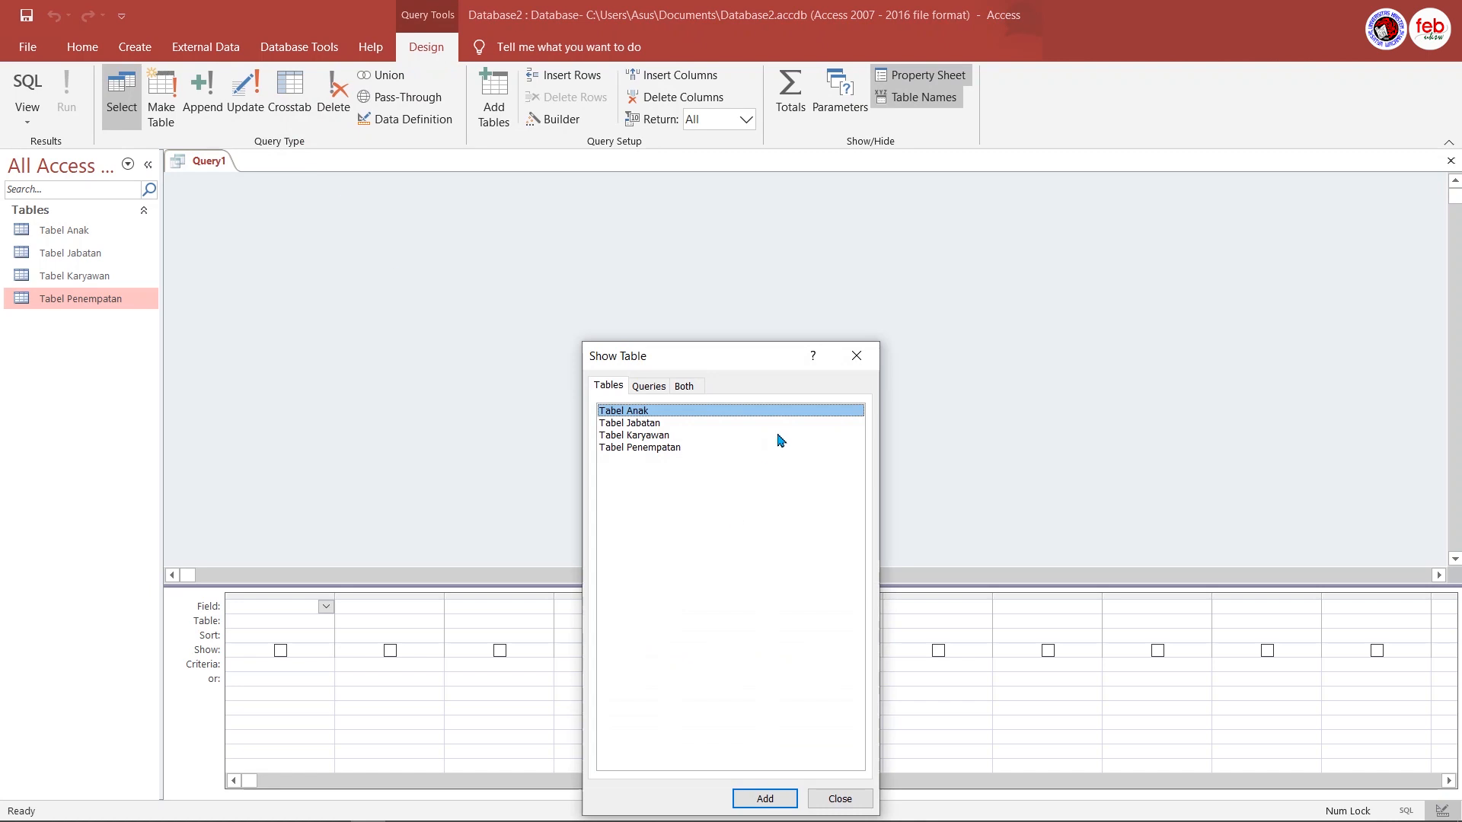
pyautogui.moveTo(762, 367); pyautogui.dragTo(715, 193)
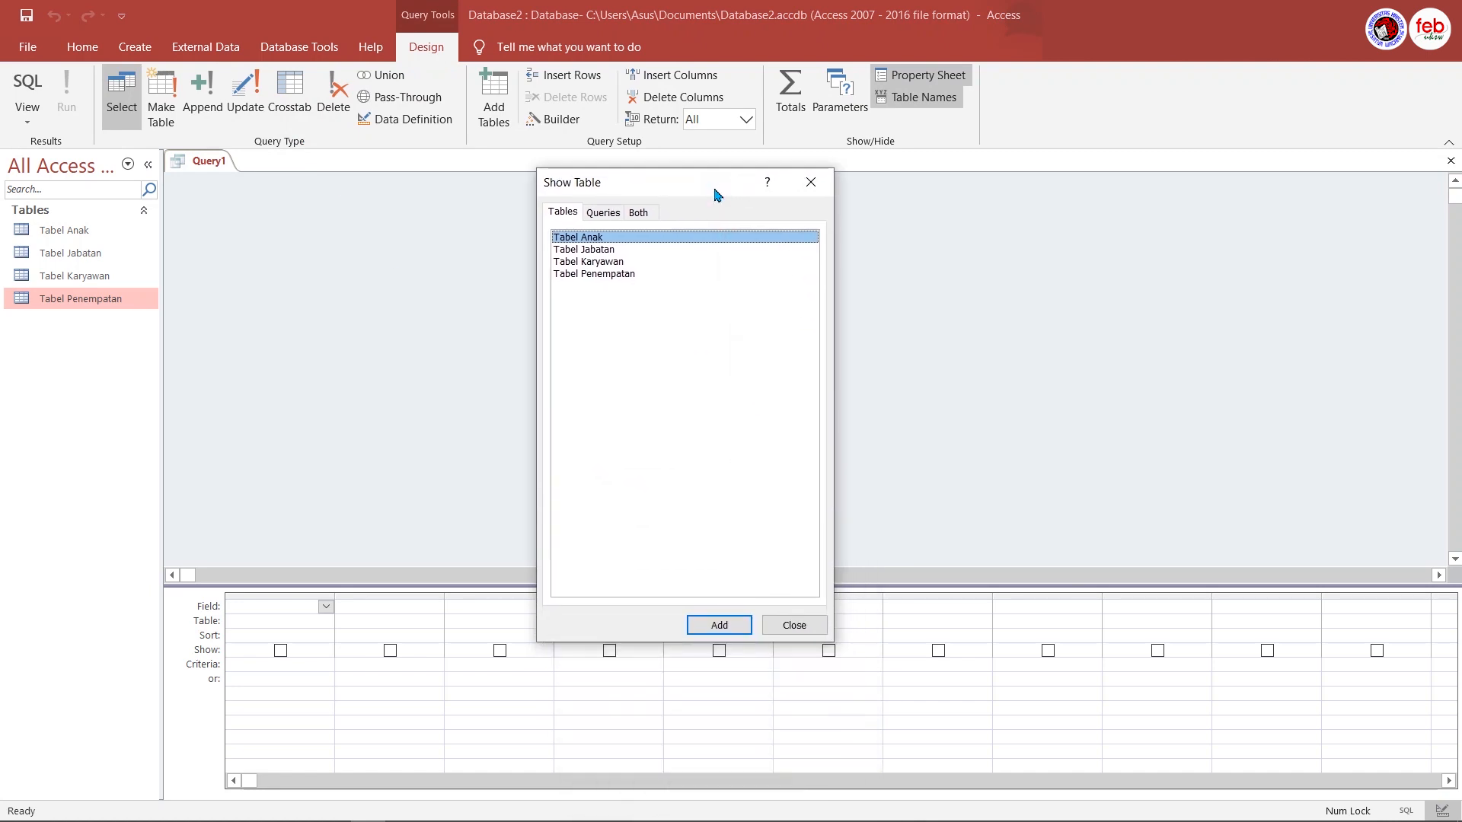
pyautogui.doubleClick(635, 262)
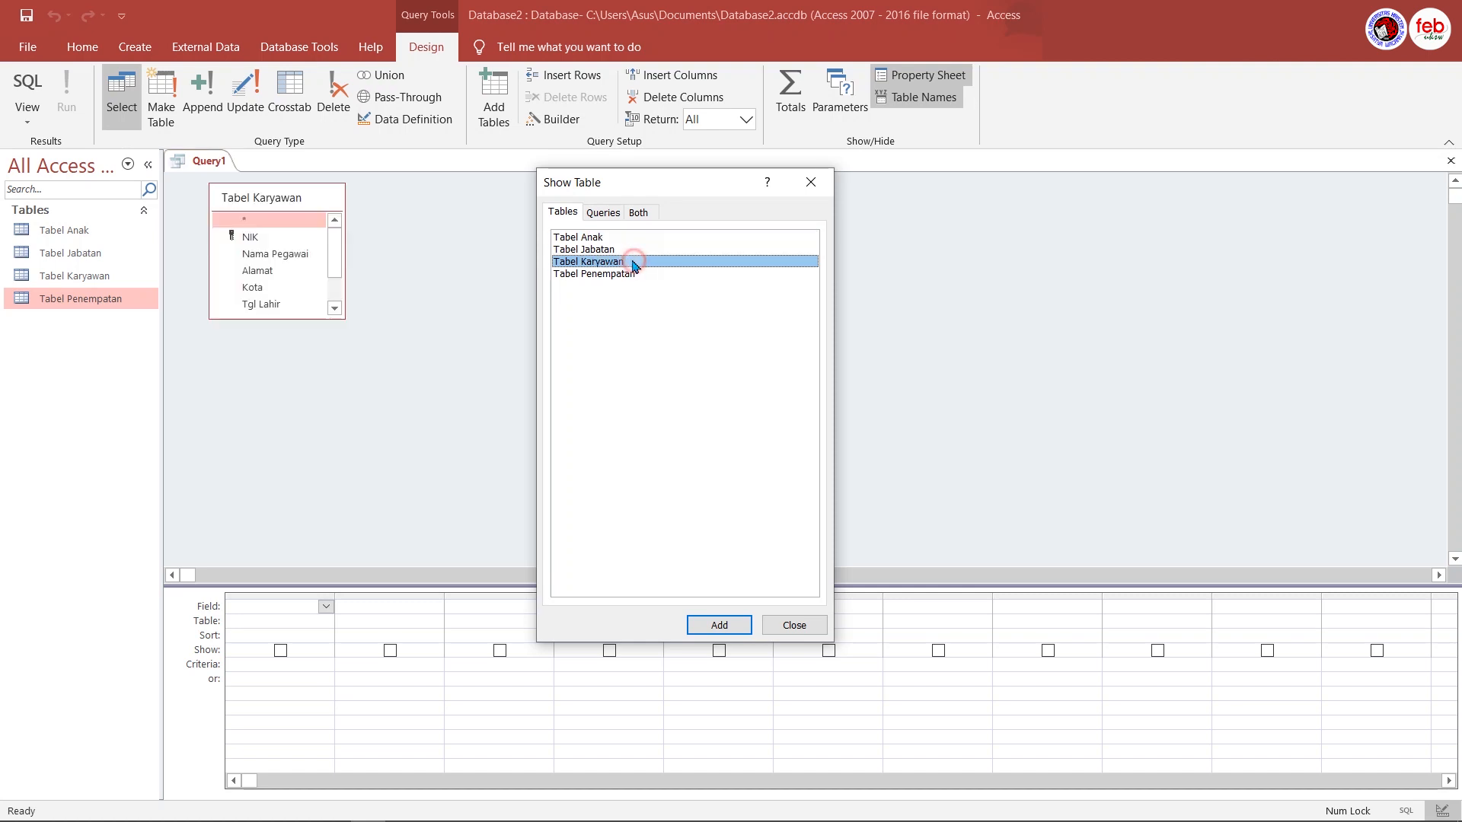
pyautogui.click(807, 623)
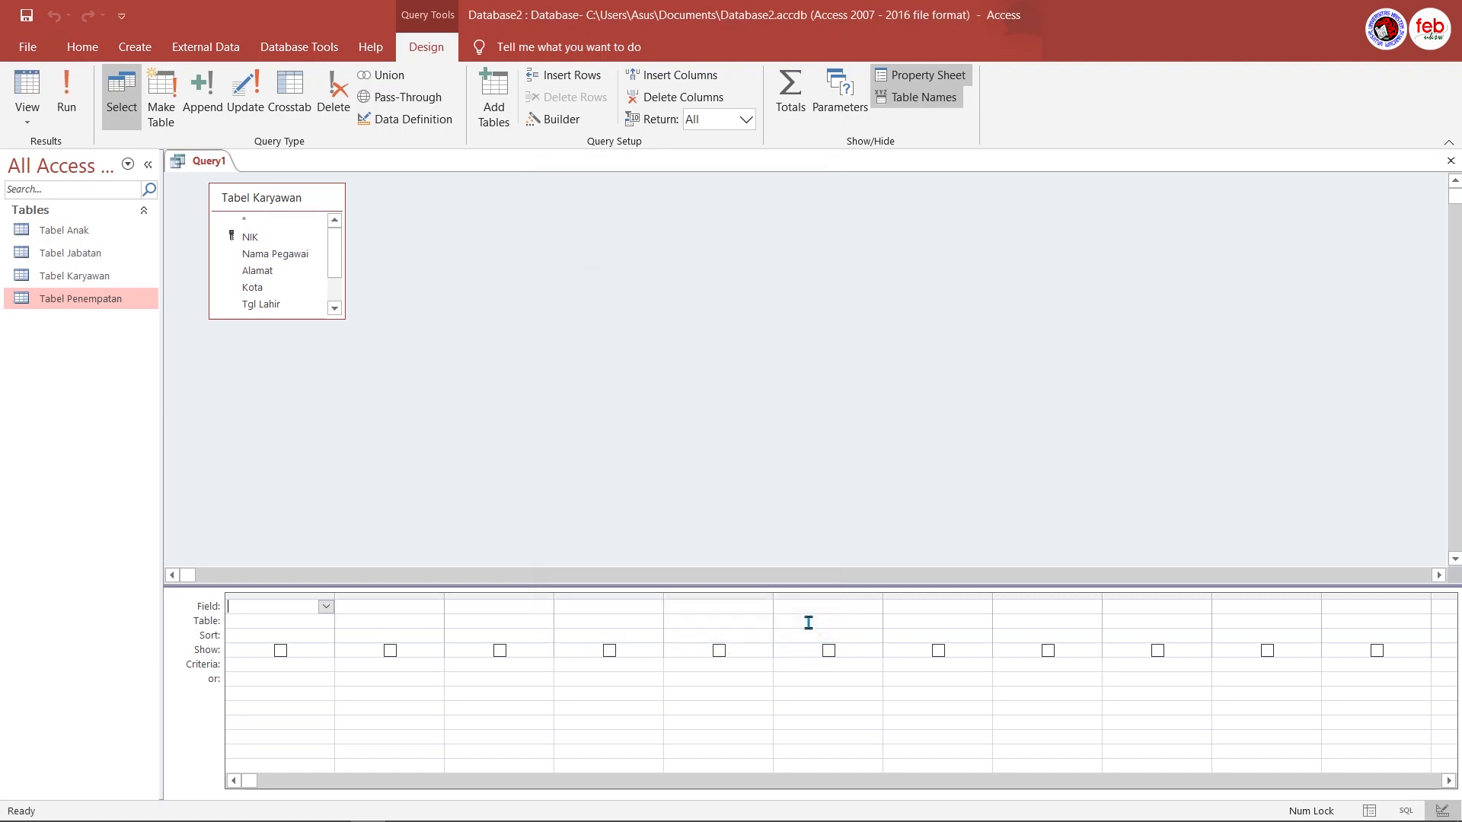
# Save the new query as Query Kota Asal
pyautogui.click(17, 17)
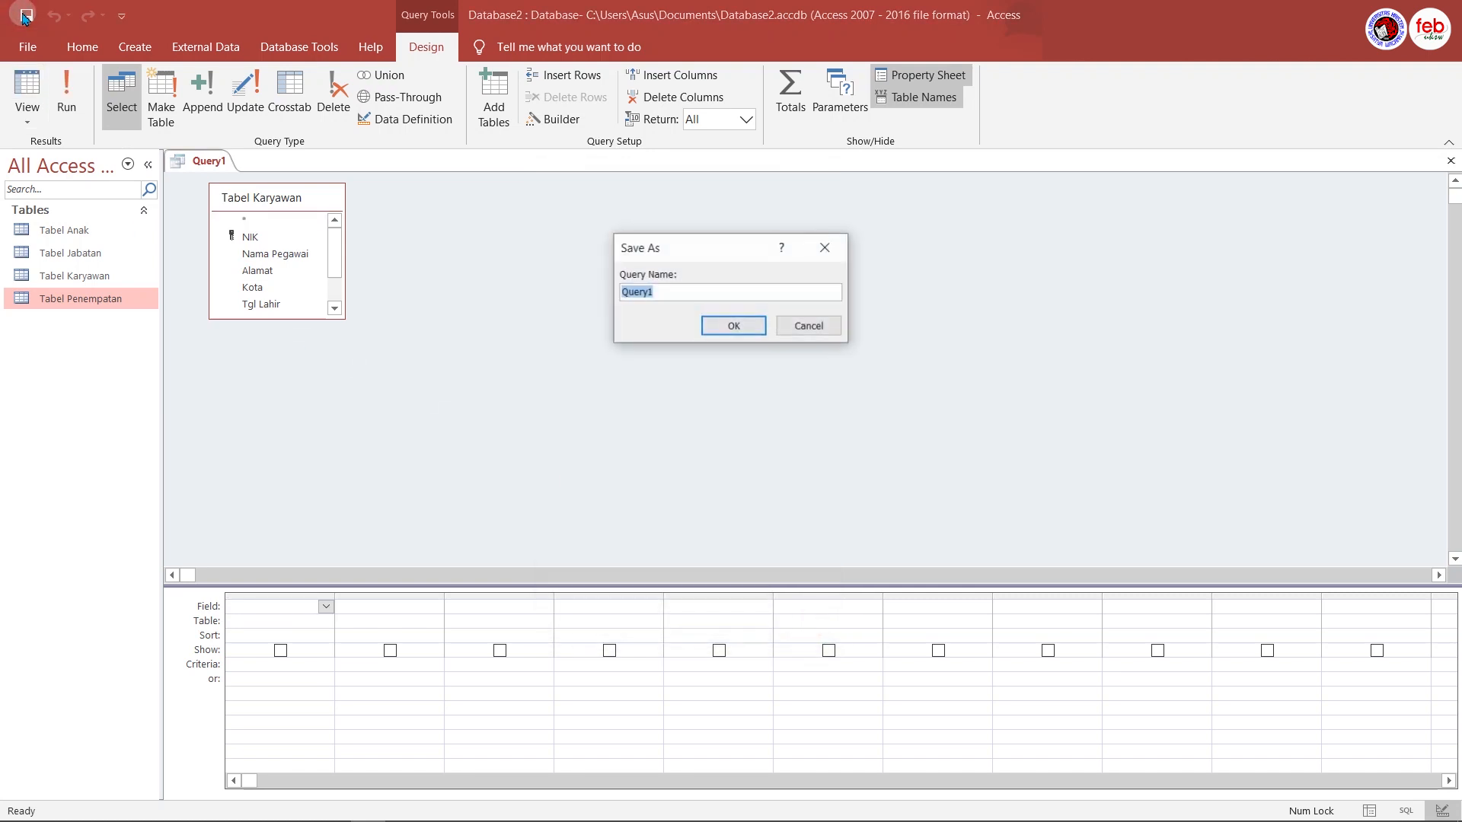
pyautogui.write('Que')
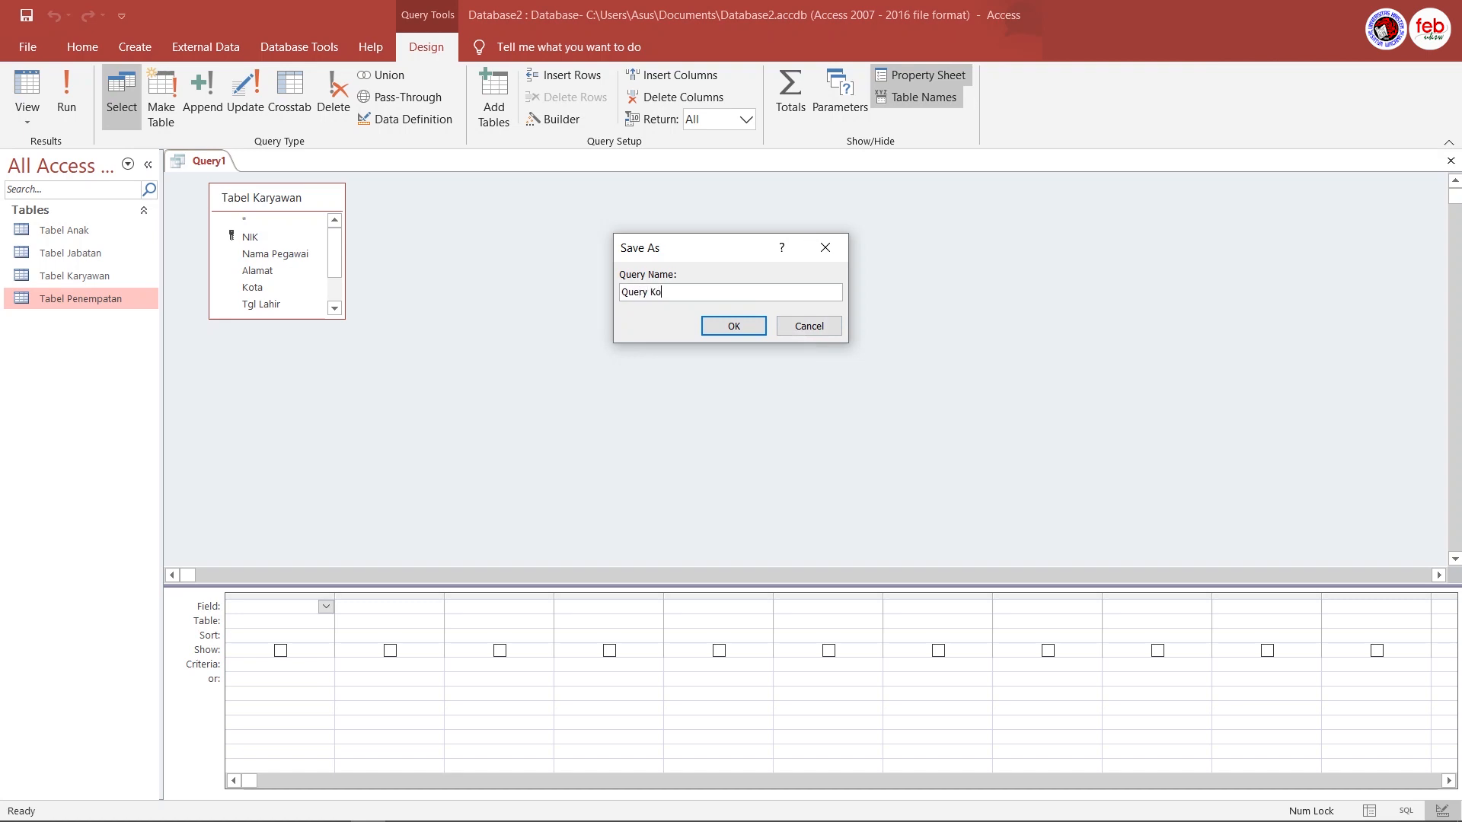
pyautogui.press('Return')
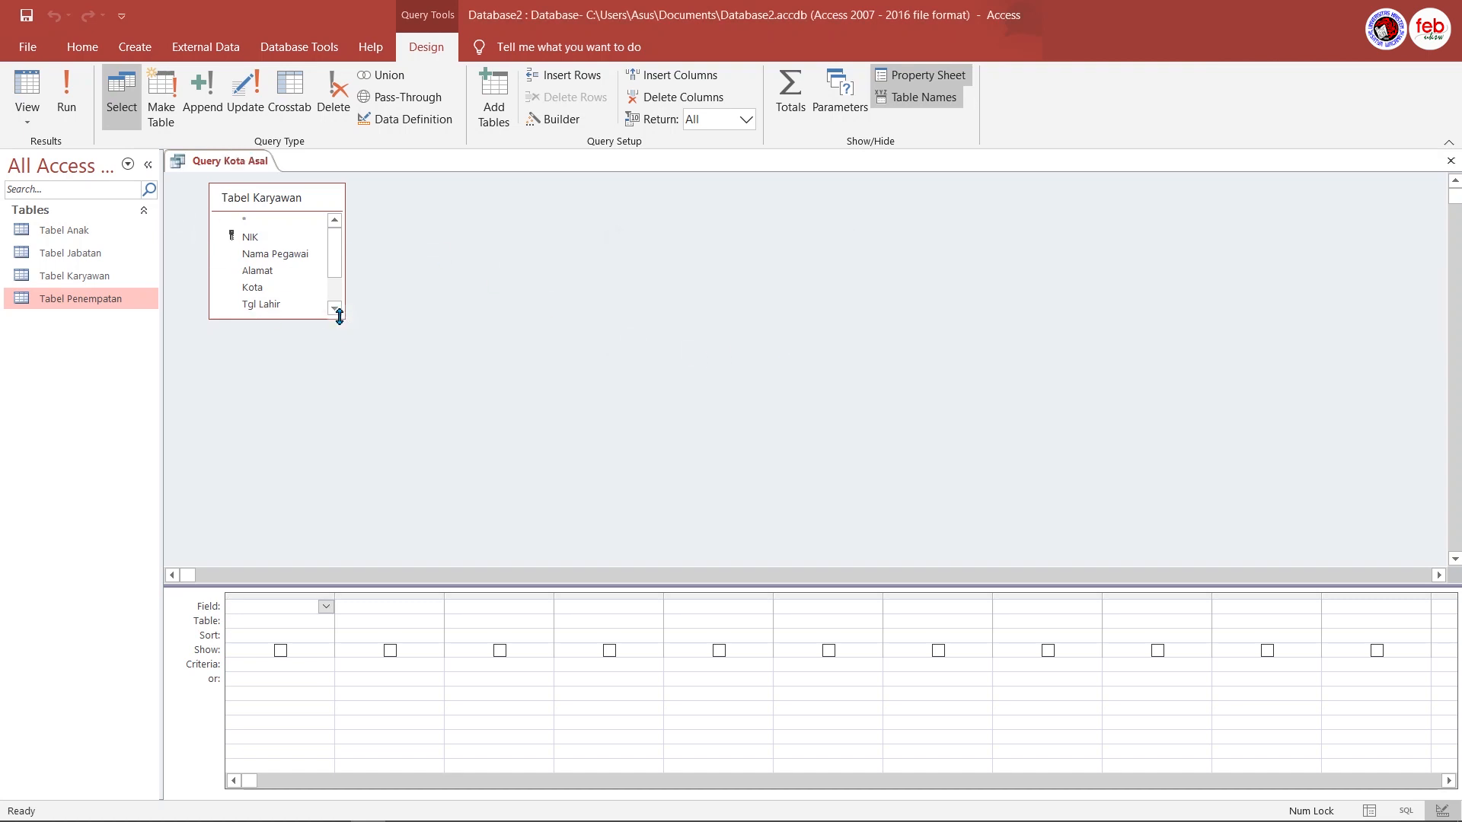
# Enlarge the Tabel Karyawan field list and add NIK, Nama Pegawai, Alamat and Kota to the query grid
pyautogui.moveTo(343, 320); pyautogui.dragTo(636, 475)
pyautogui.doubleClick(266, 239)
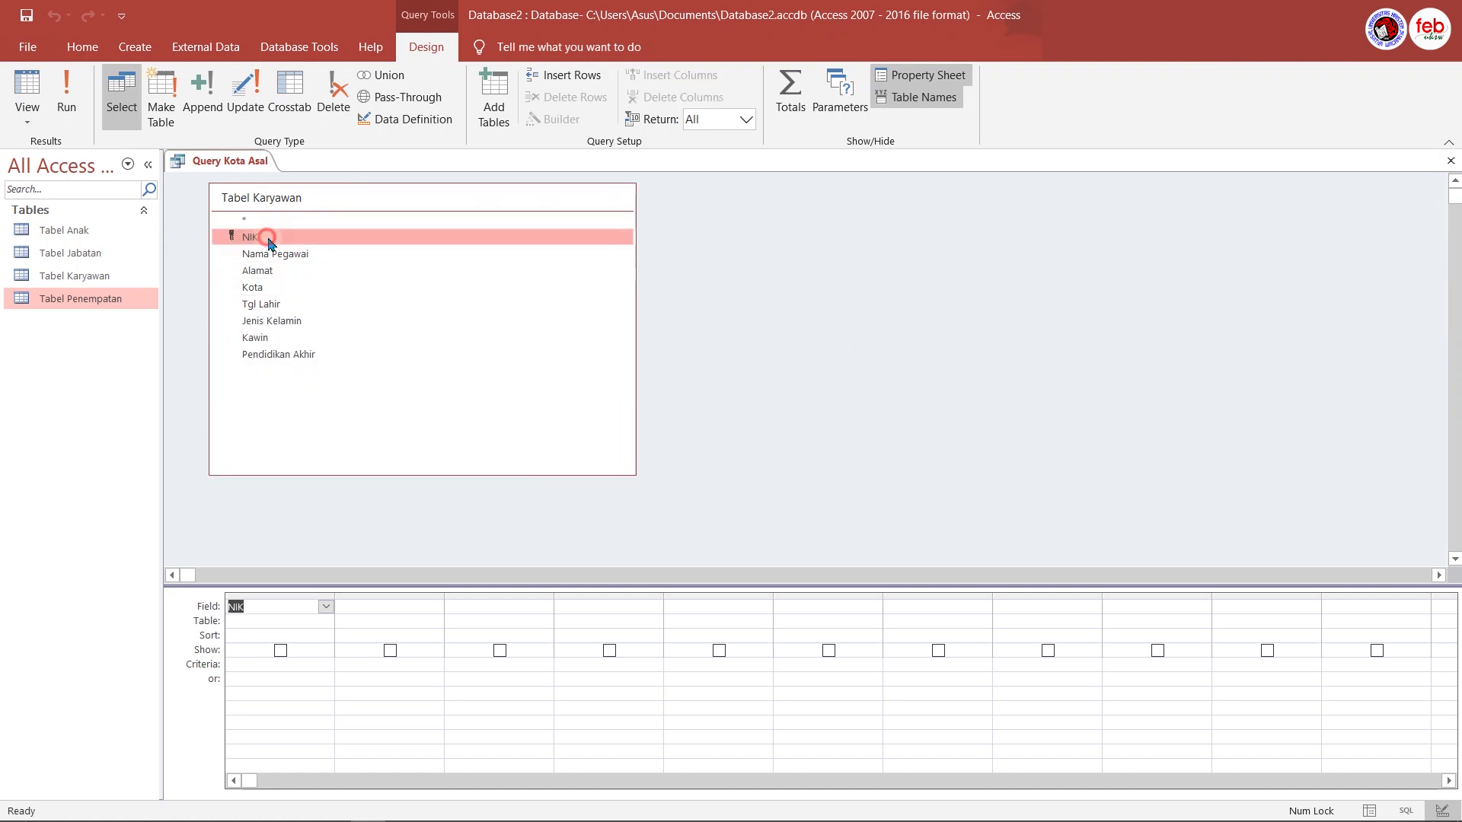
pyautogui.doubleClick(276, 254)
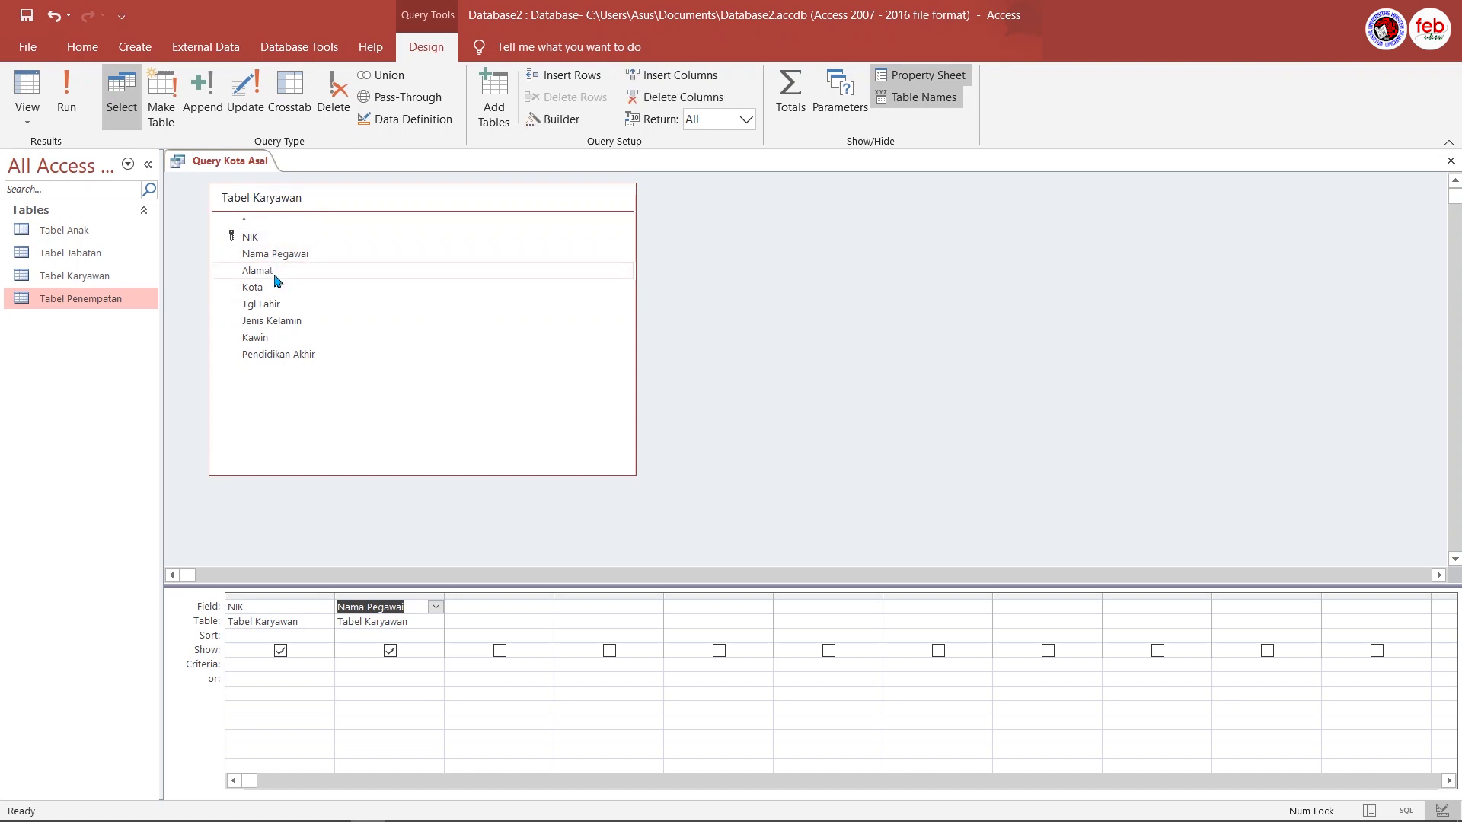
pyautogui.click(274, 273)
pyautogui.moveTo(274, 273); pyautogui.dragTo(523, 613)
pyautogui.click(596, 608)
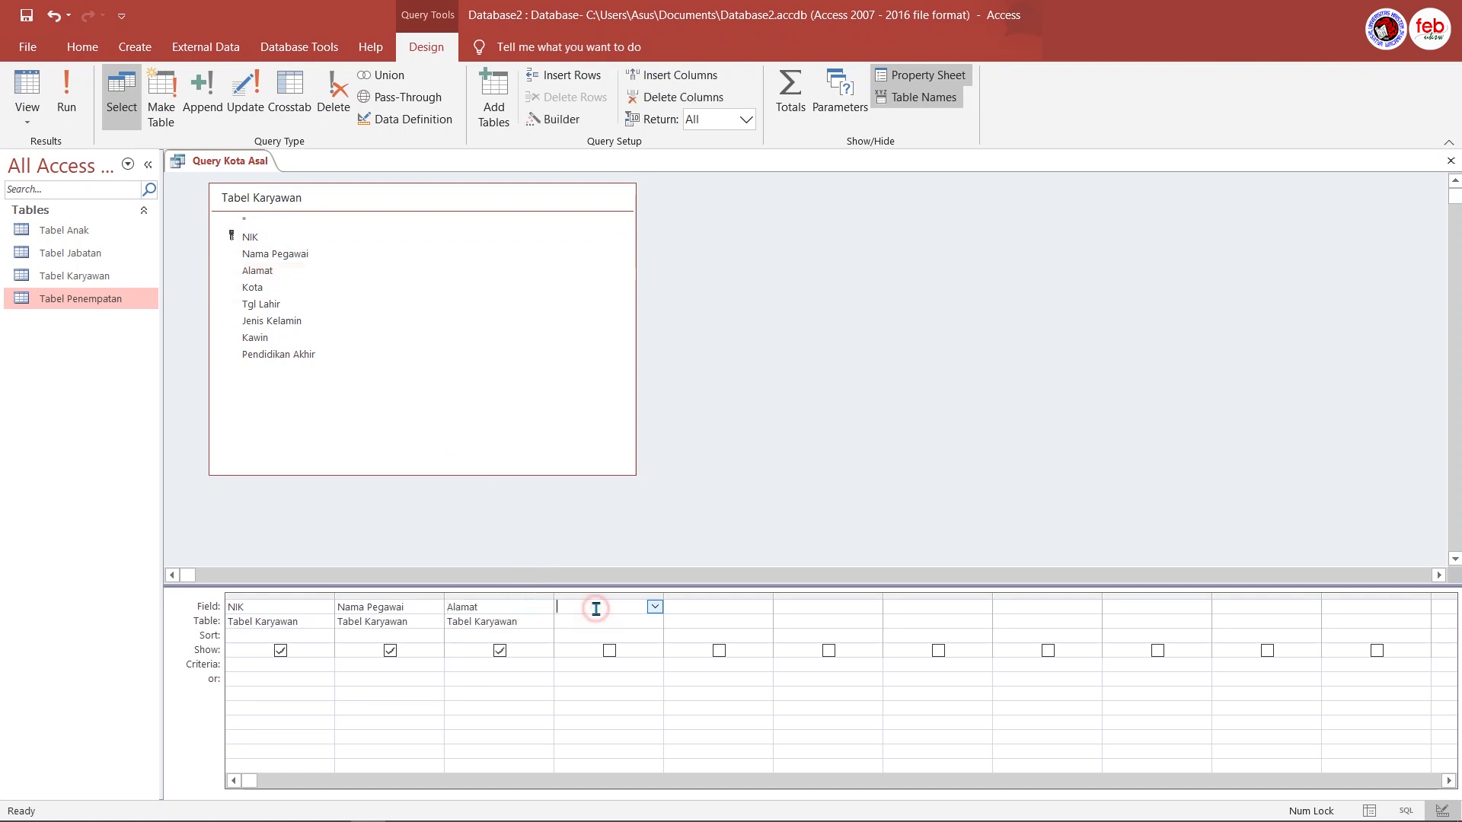
pyautogui.click(655, 607)
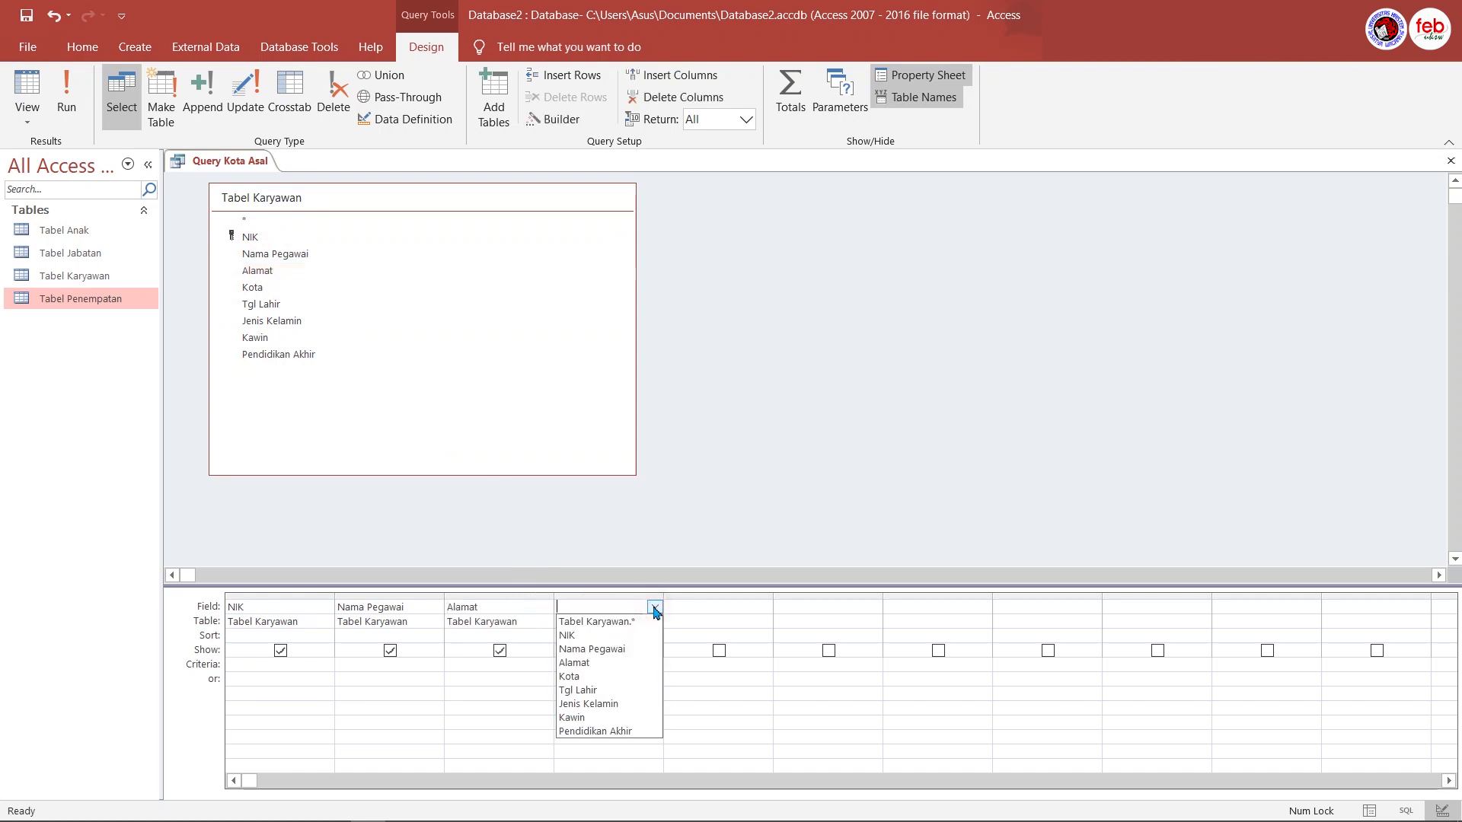
pyautogui.click(600, 676)
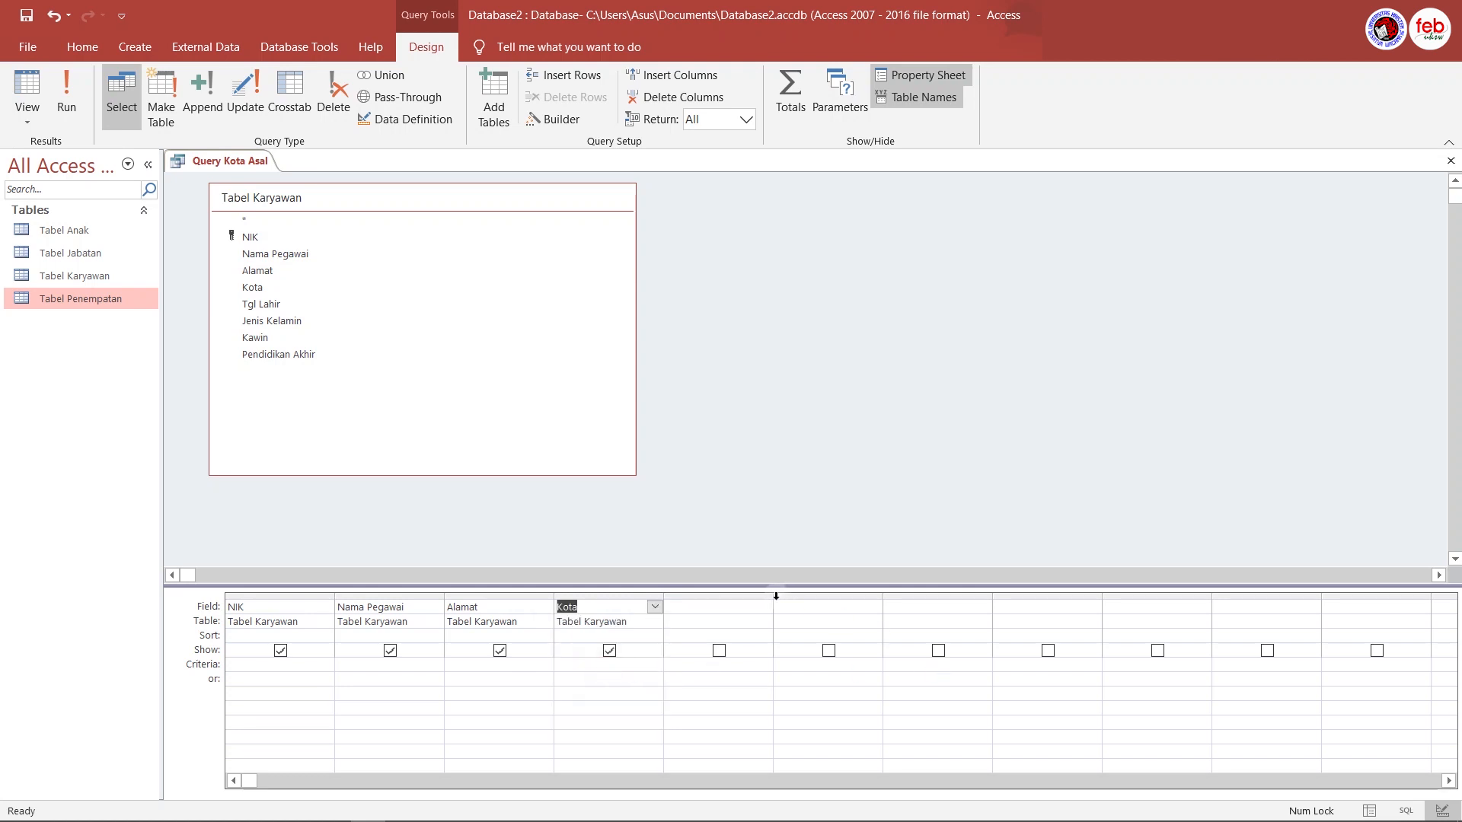
# Set the Kota criterion to Salatiga, save and run the query, and close it
pyautogui.click(621, 667)
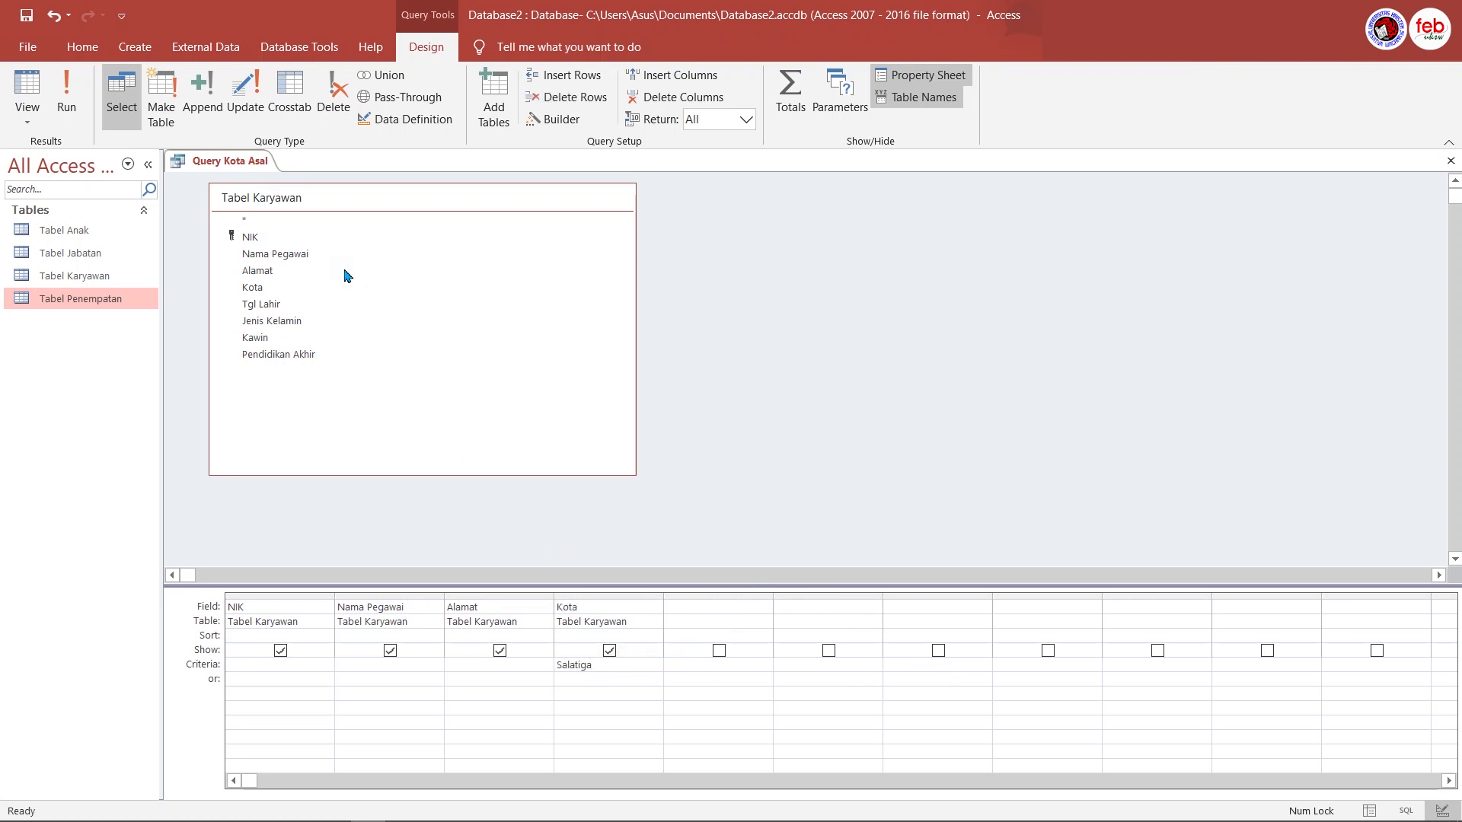
pyautogui.click(20, 27)
pyautogui.click(68, 97)
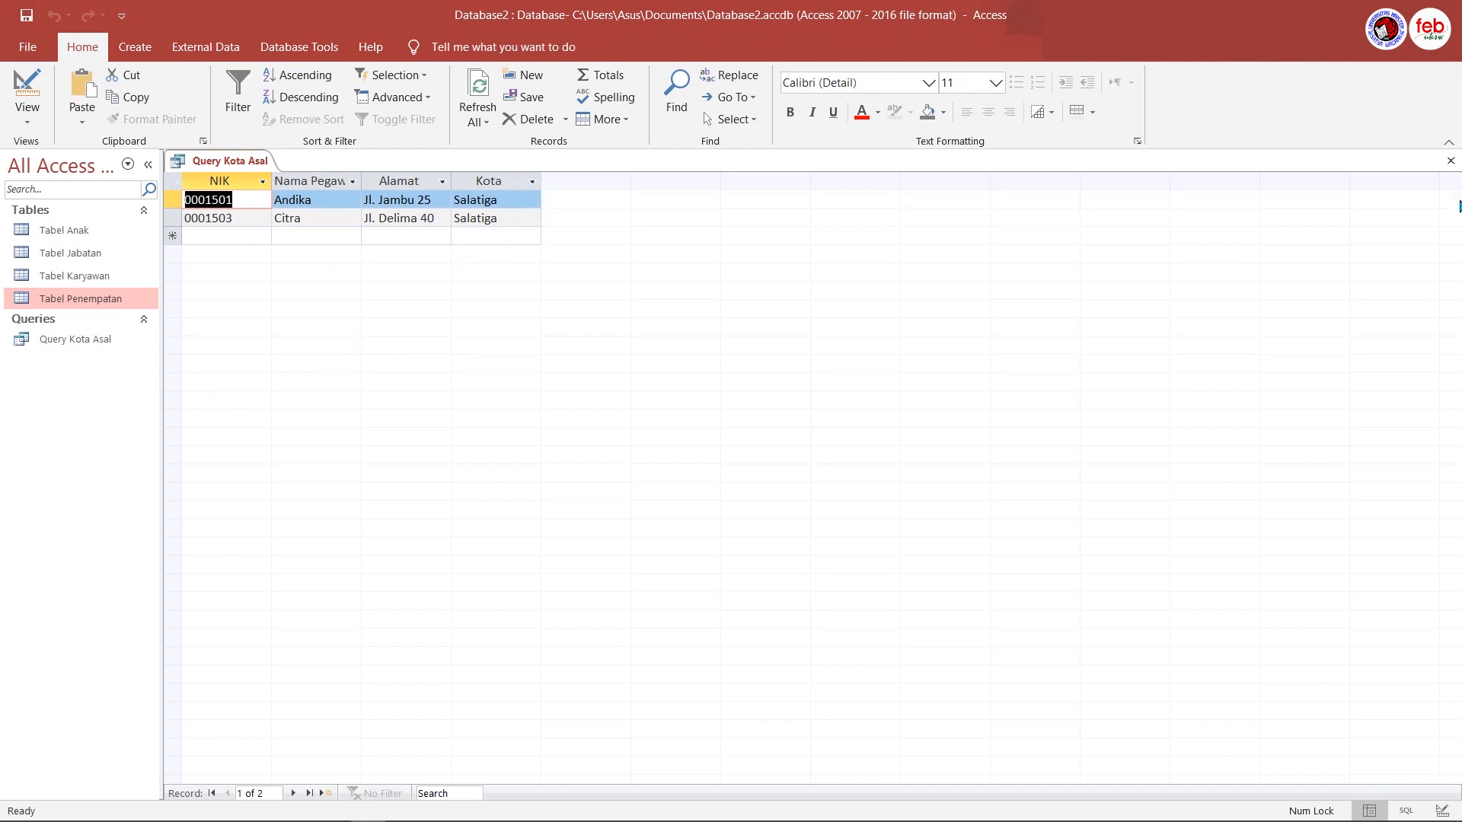
pyautogui.click(1451, 162)
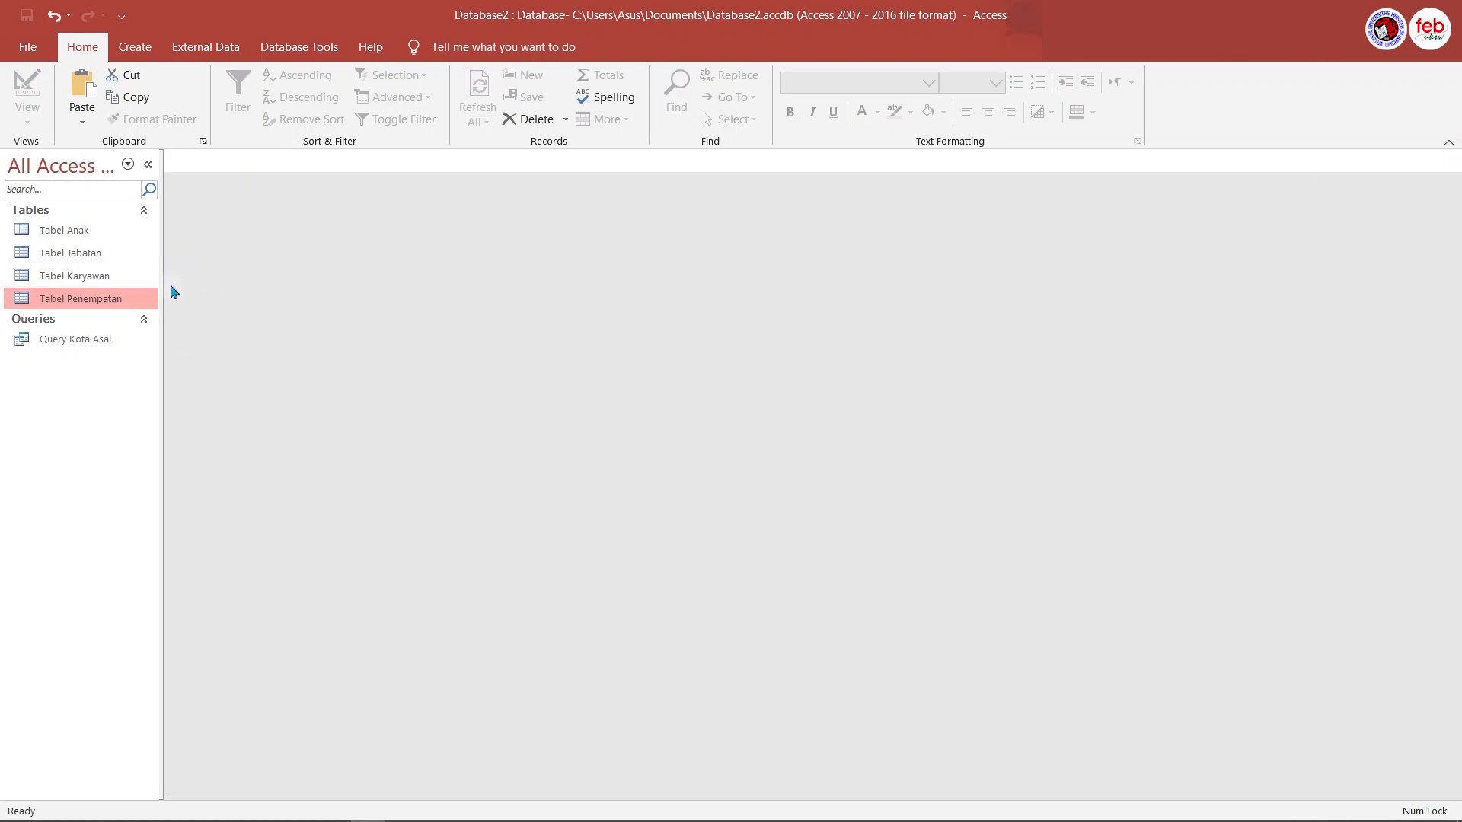
# Create a new query in Design View from Tabel Karyawan, Tabel Jabatan and Tabel Penempatan, with Tabel Jabatan placed below the other two
pyautogui.click(140, 55)
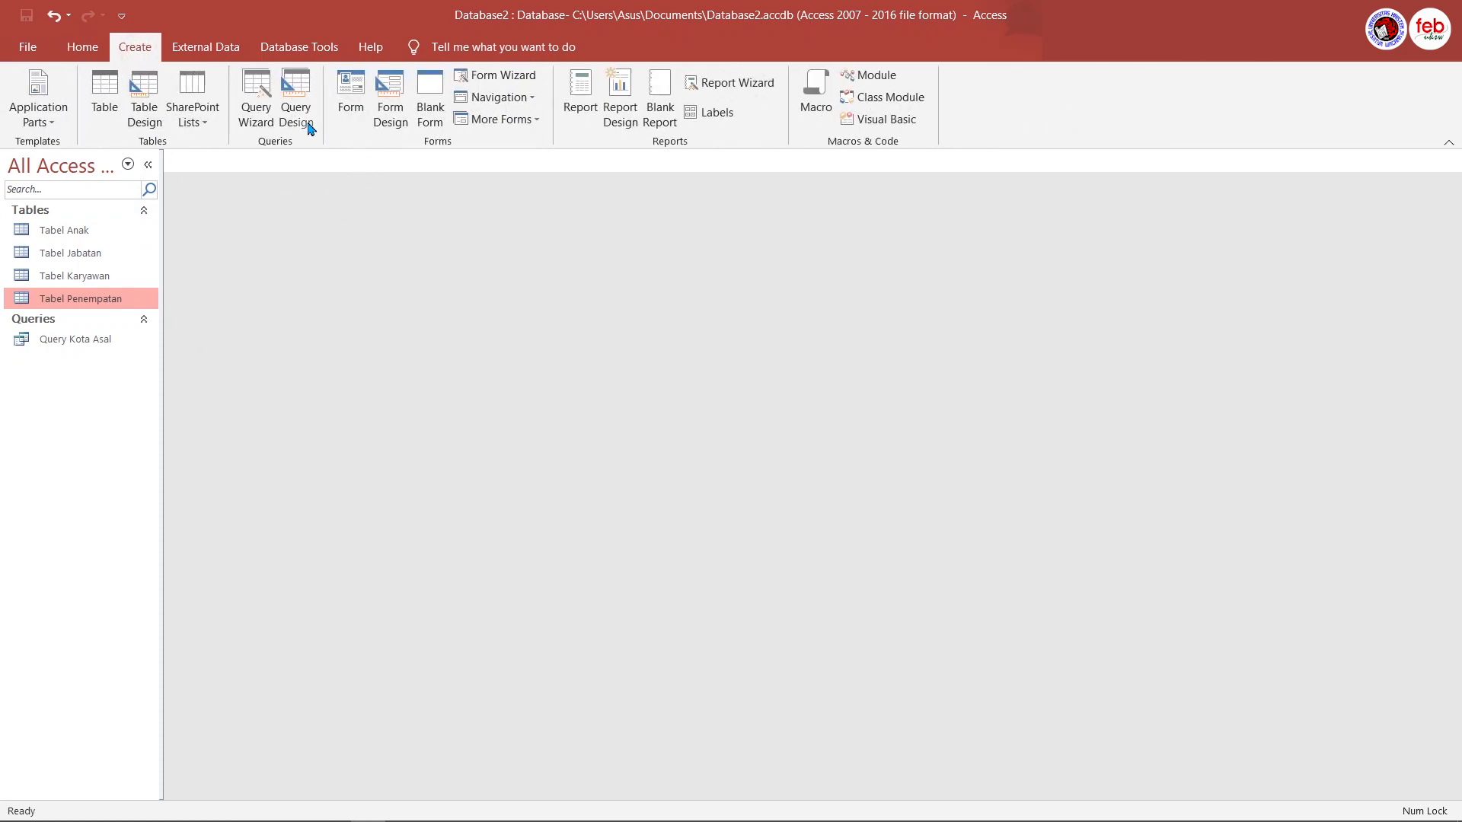
pyautogui.click(301, 115)
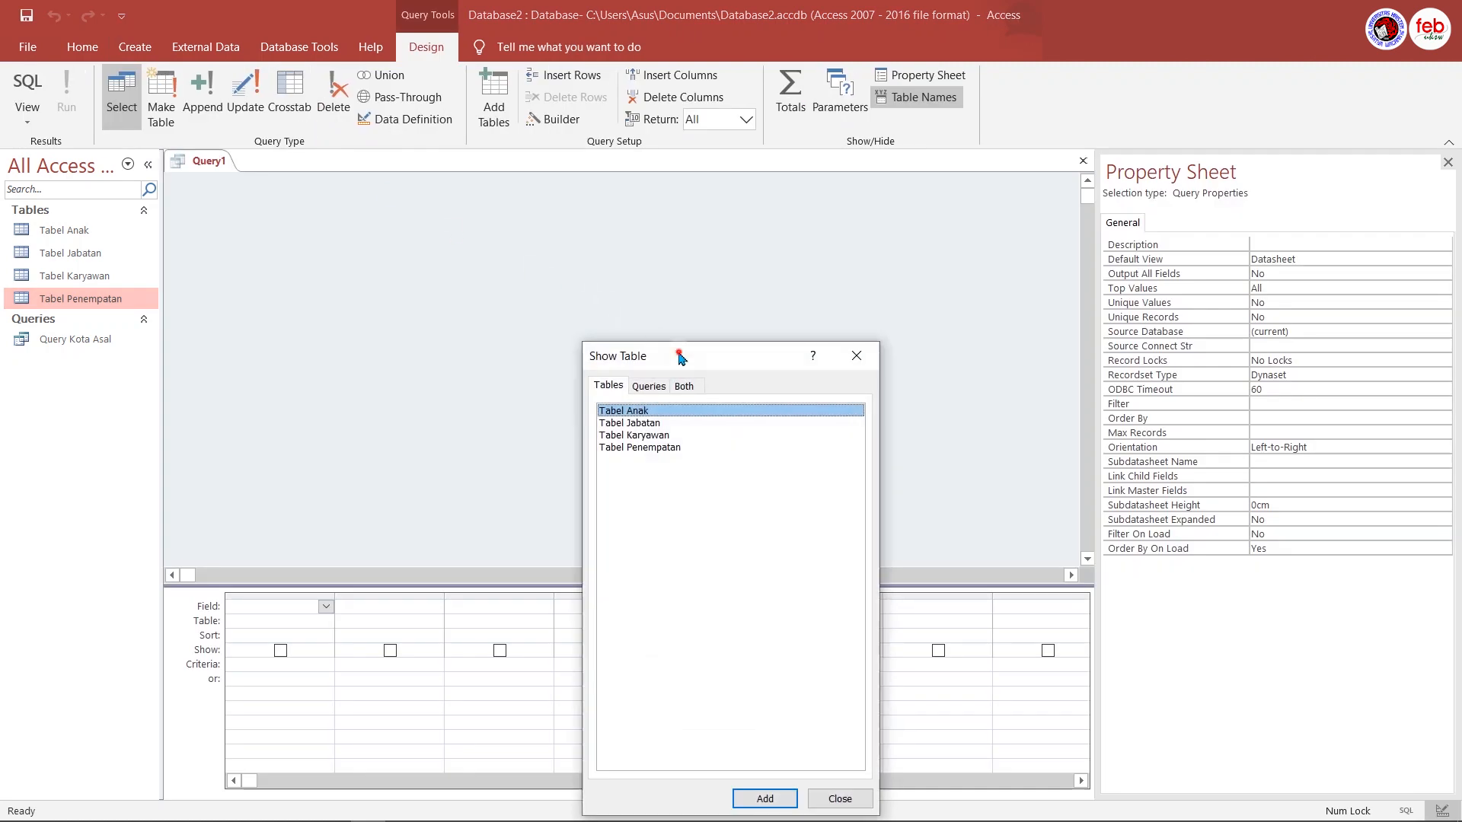
pyautogui.moveTo(682, 357); pyautogui.dragTo(586, 152)
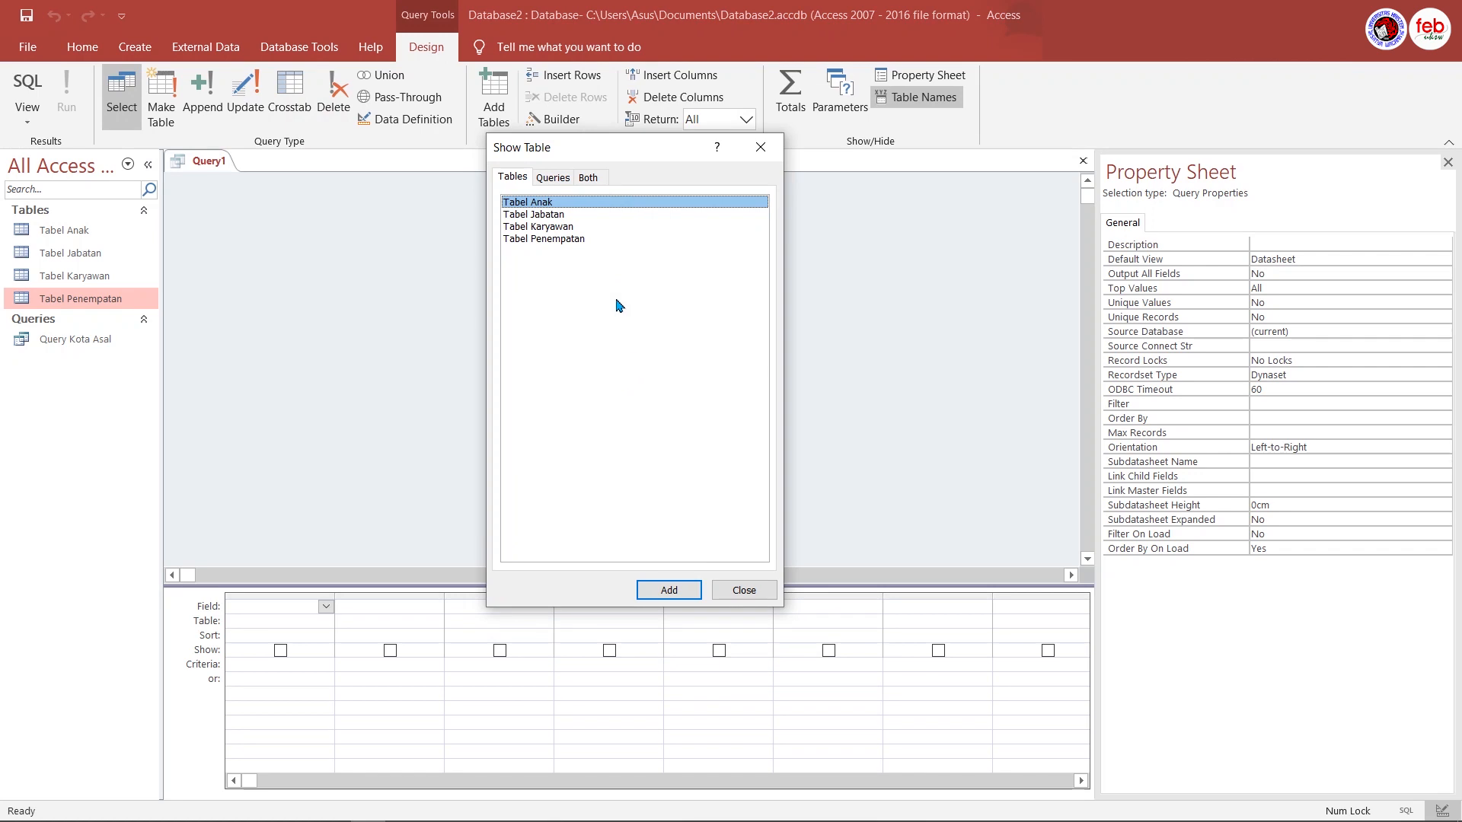
pyautogui.doubleClick(576, 227)
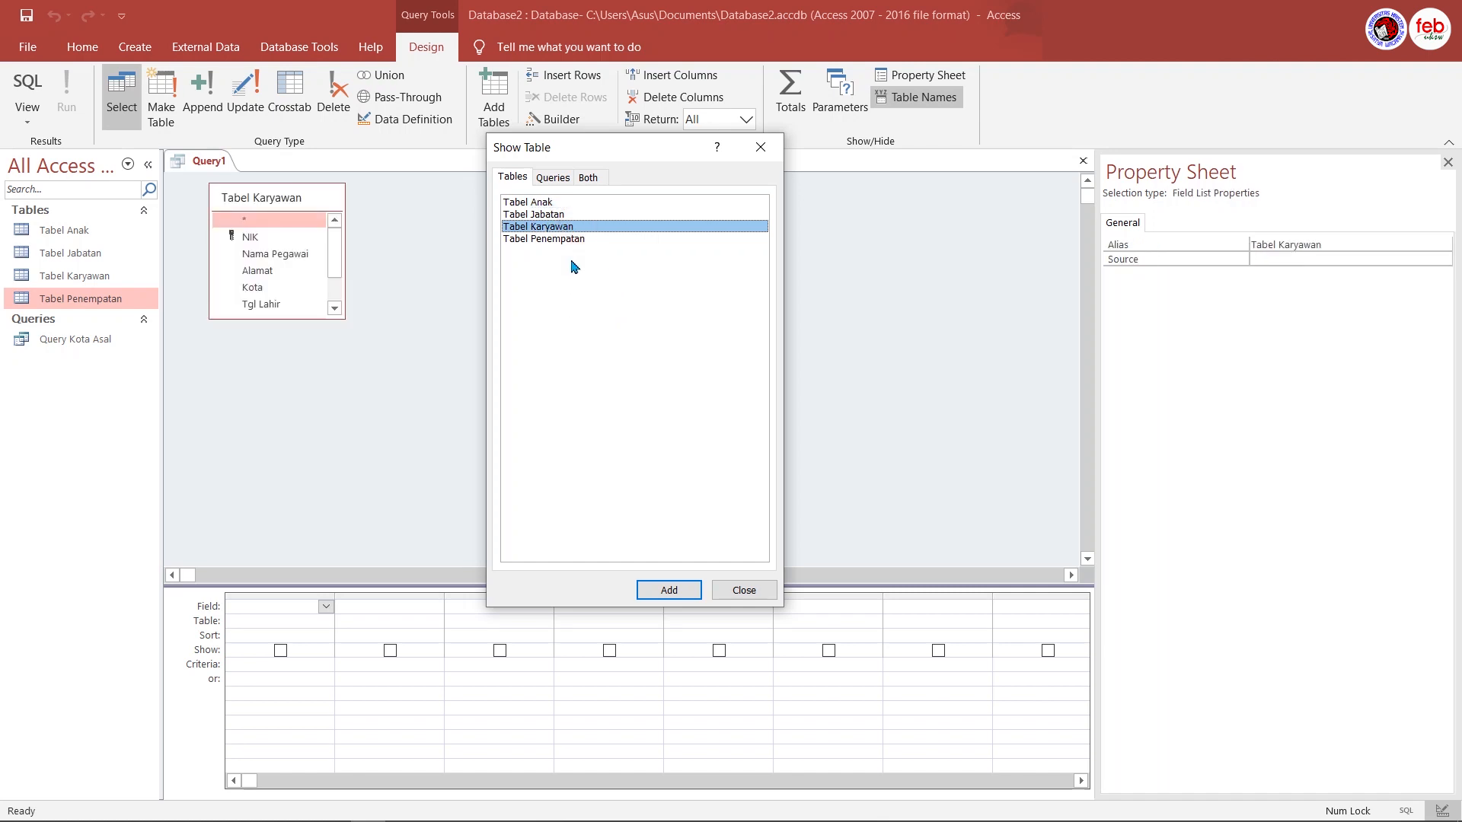
pyautogui.doubleClick(572, 214)
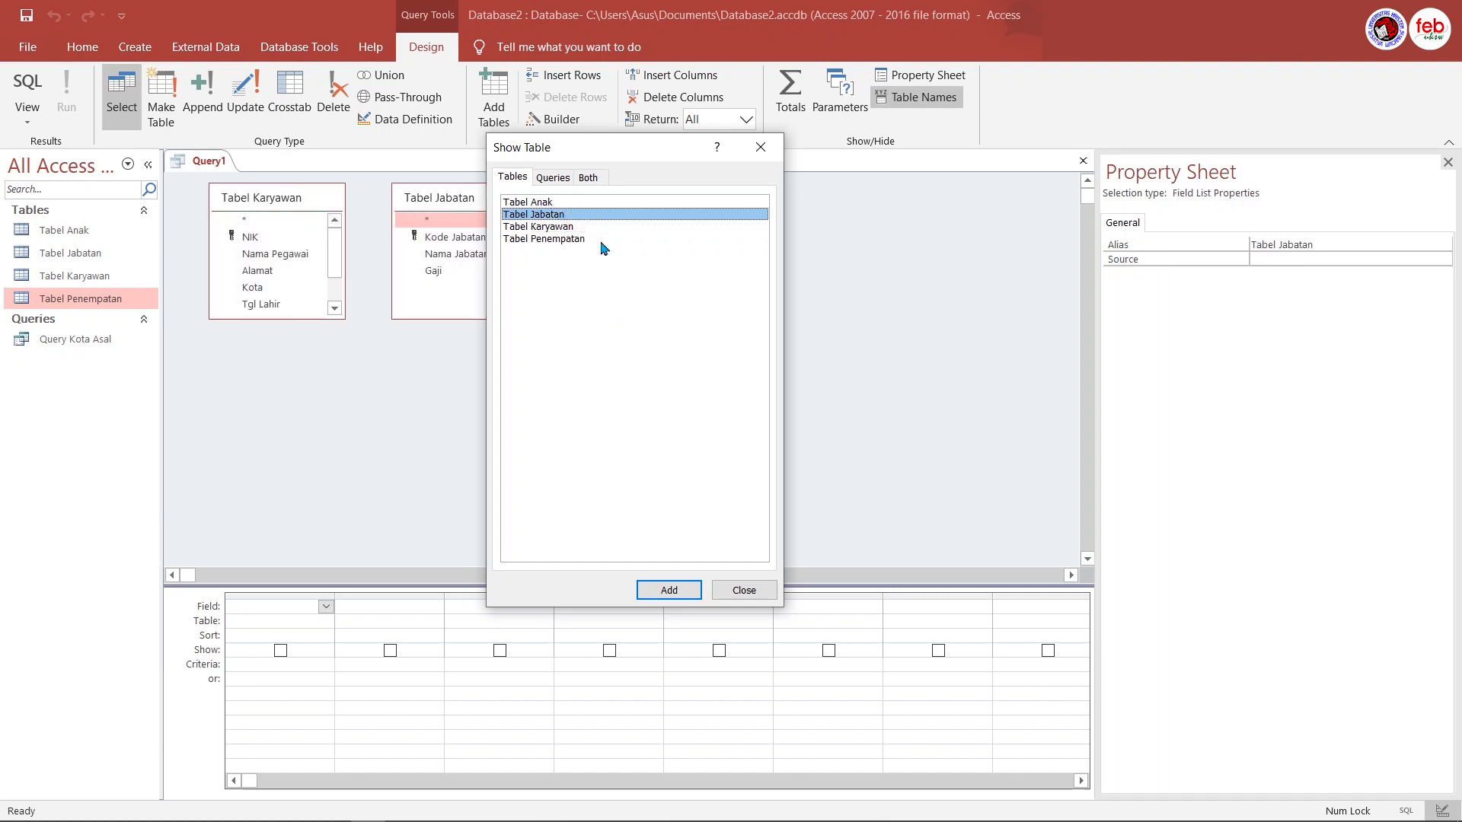
pyautogui.doubleClick(602, 239)
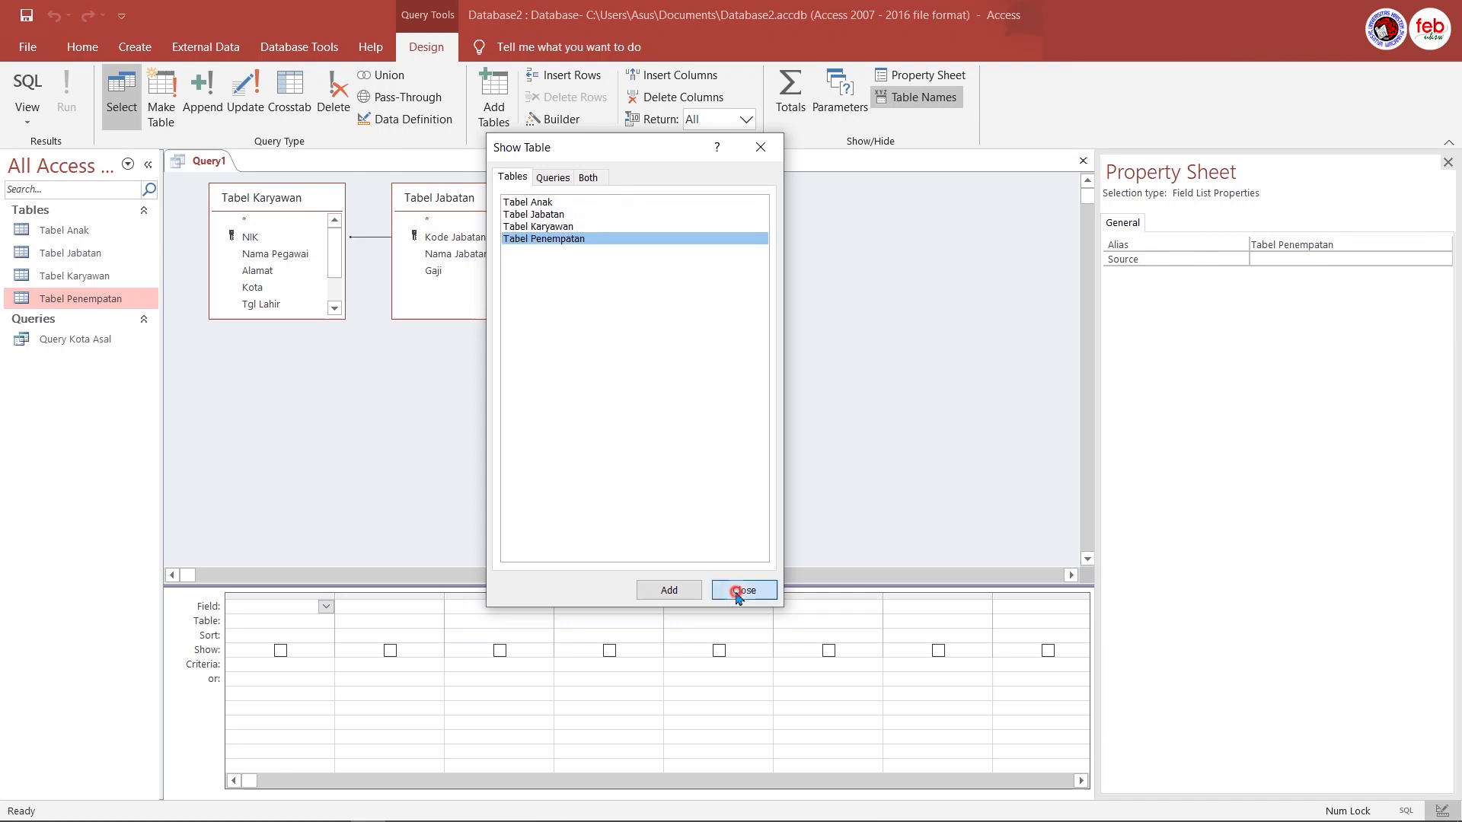
pyautogui.click(739, 593)
pyautogui.moveTo(476, 207); pyautogui.dragTo(457, 389)
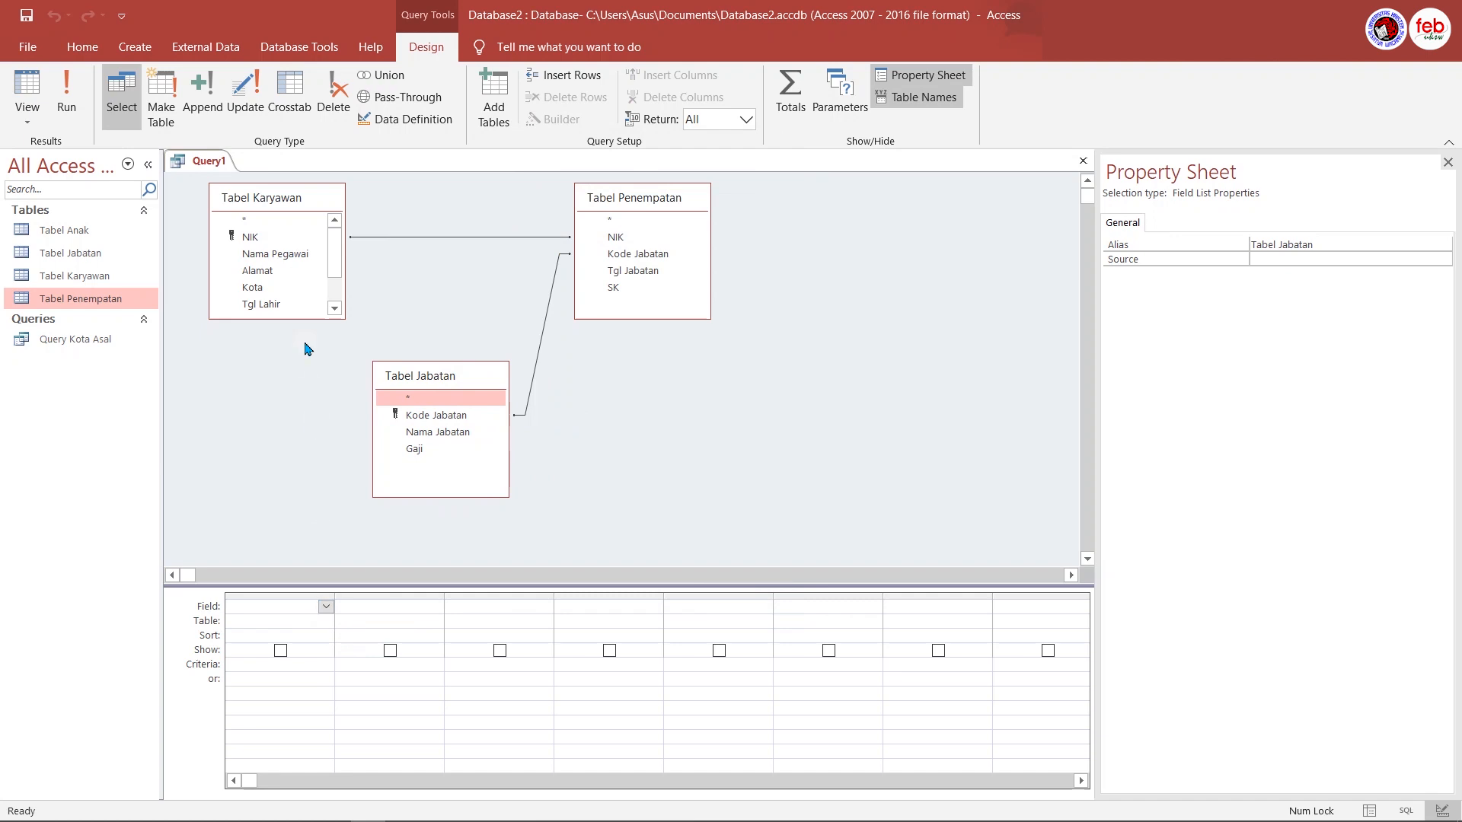
# Add NIK and Nama Pegawai from Tabel Karyawan to the grid, plus Kode Jabatan with Tabel Penempatan as its table
pyautogui.doubleClick(251, 238)
pyautogui.doubleClick(274, 255)
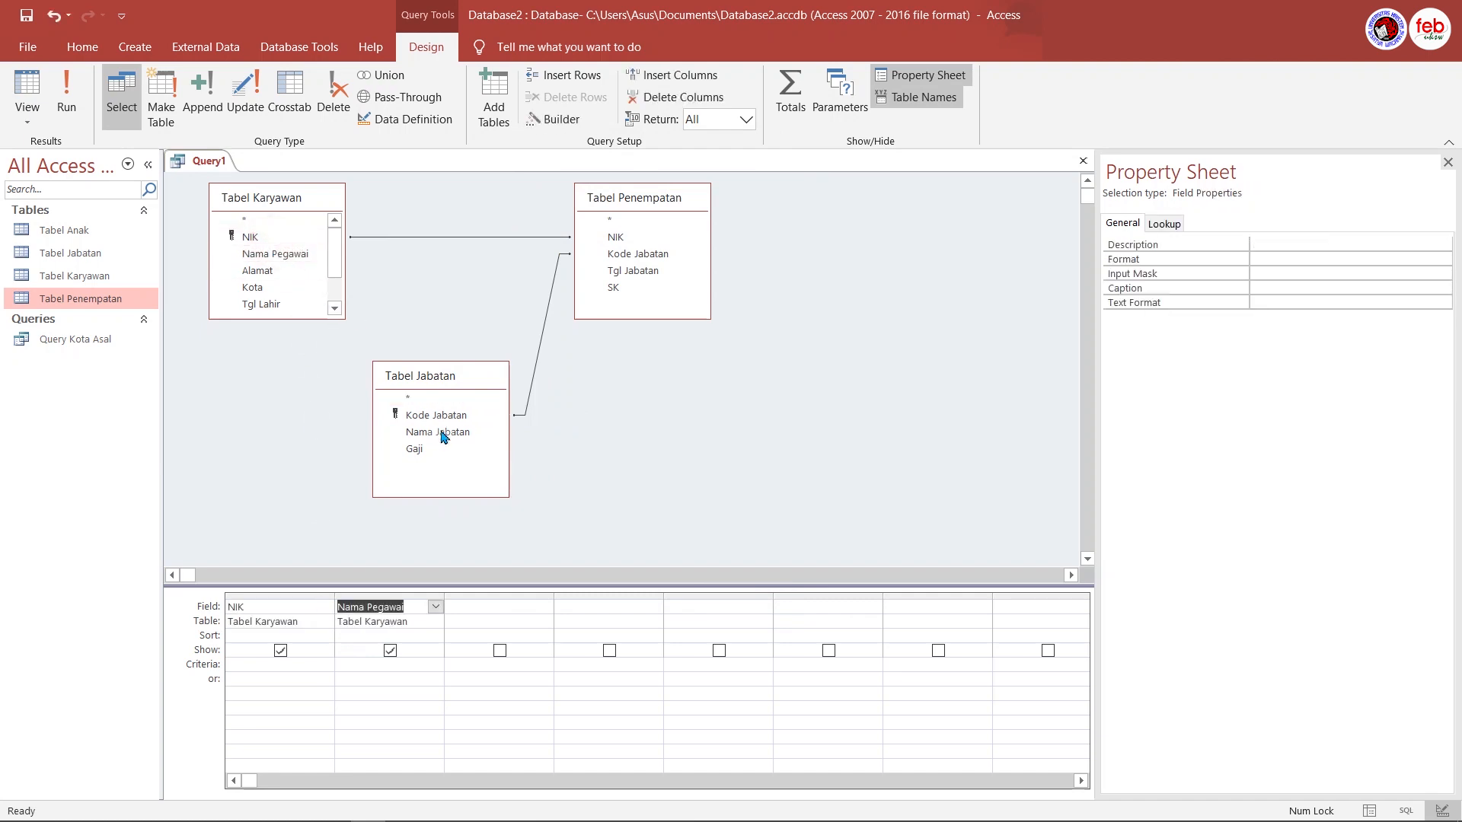
pyautogui.moveTo(451, 418); pyautogui.dragTo(553, 605)
pyautogui.click(546, 607)
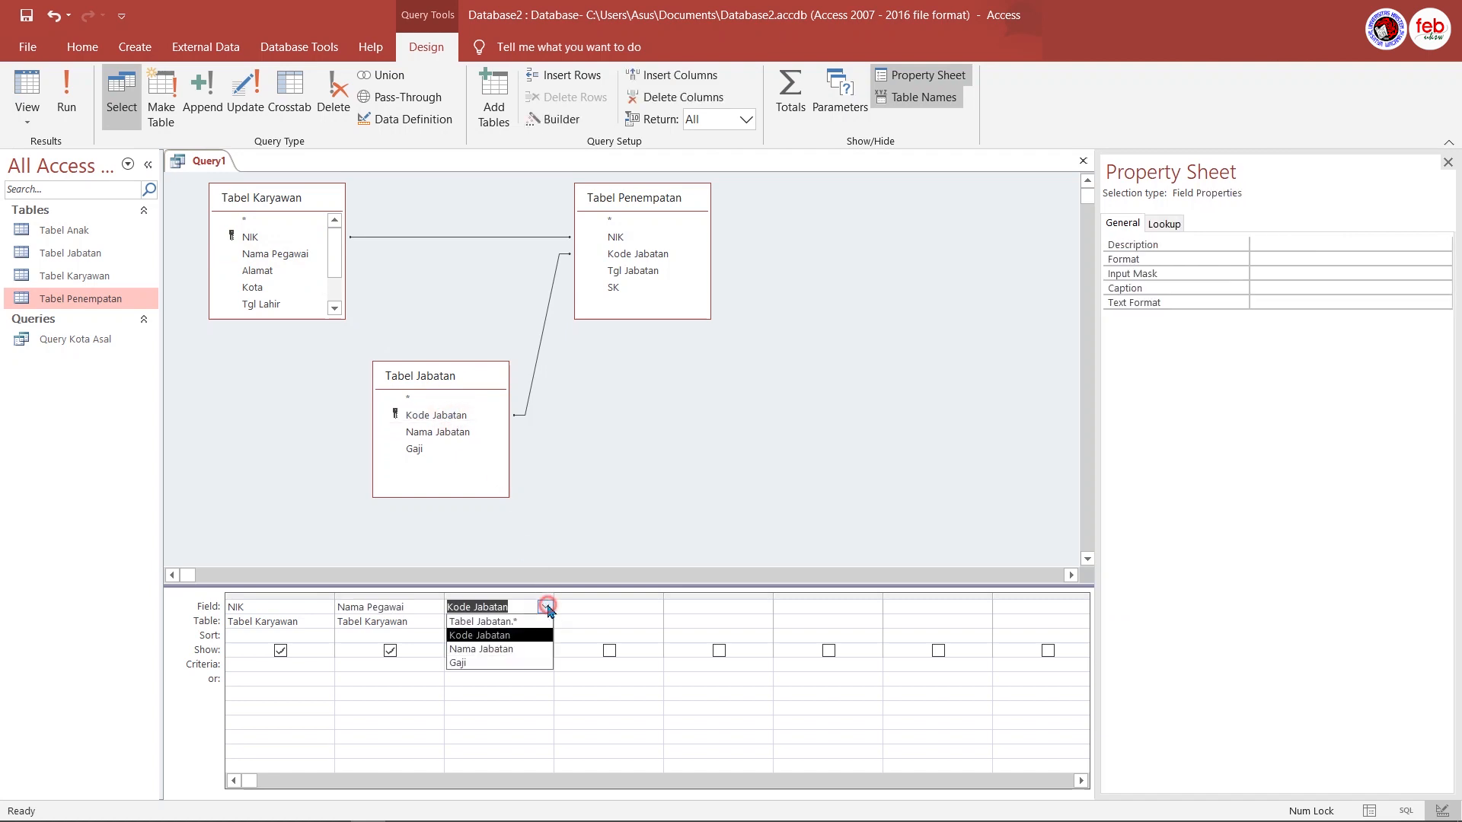
pyautogui.click(584, 597)
pyautogui.click(531, 632)
pyautogui.click(533, 623)
pyautogui.click(545, 622)
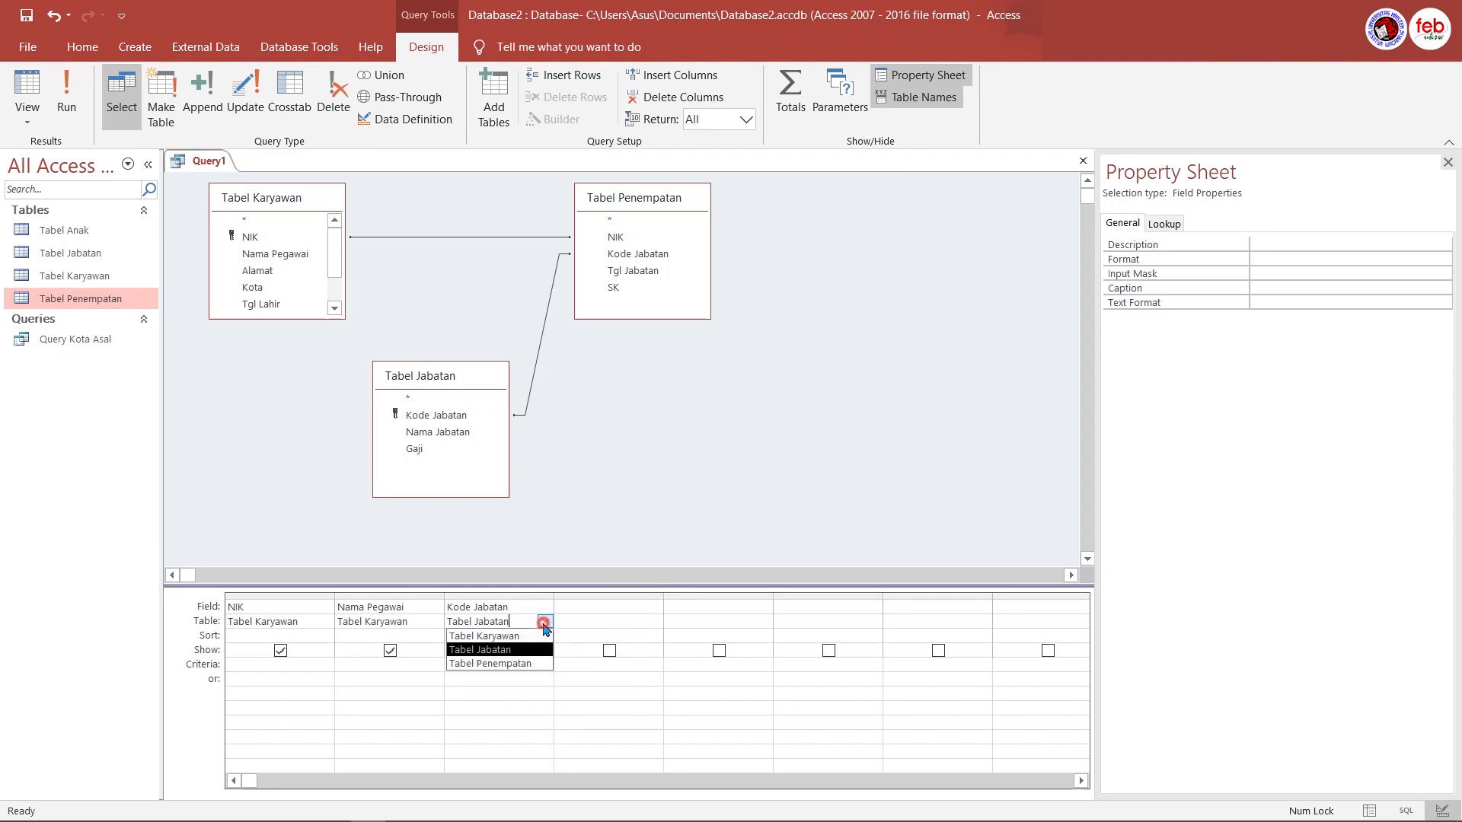
pyautogui.click(495, 663)
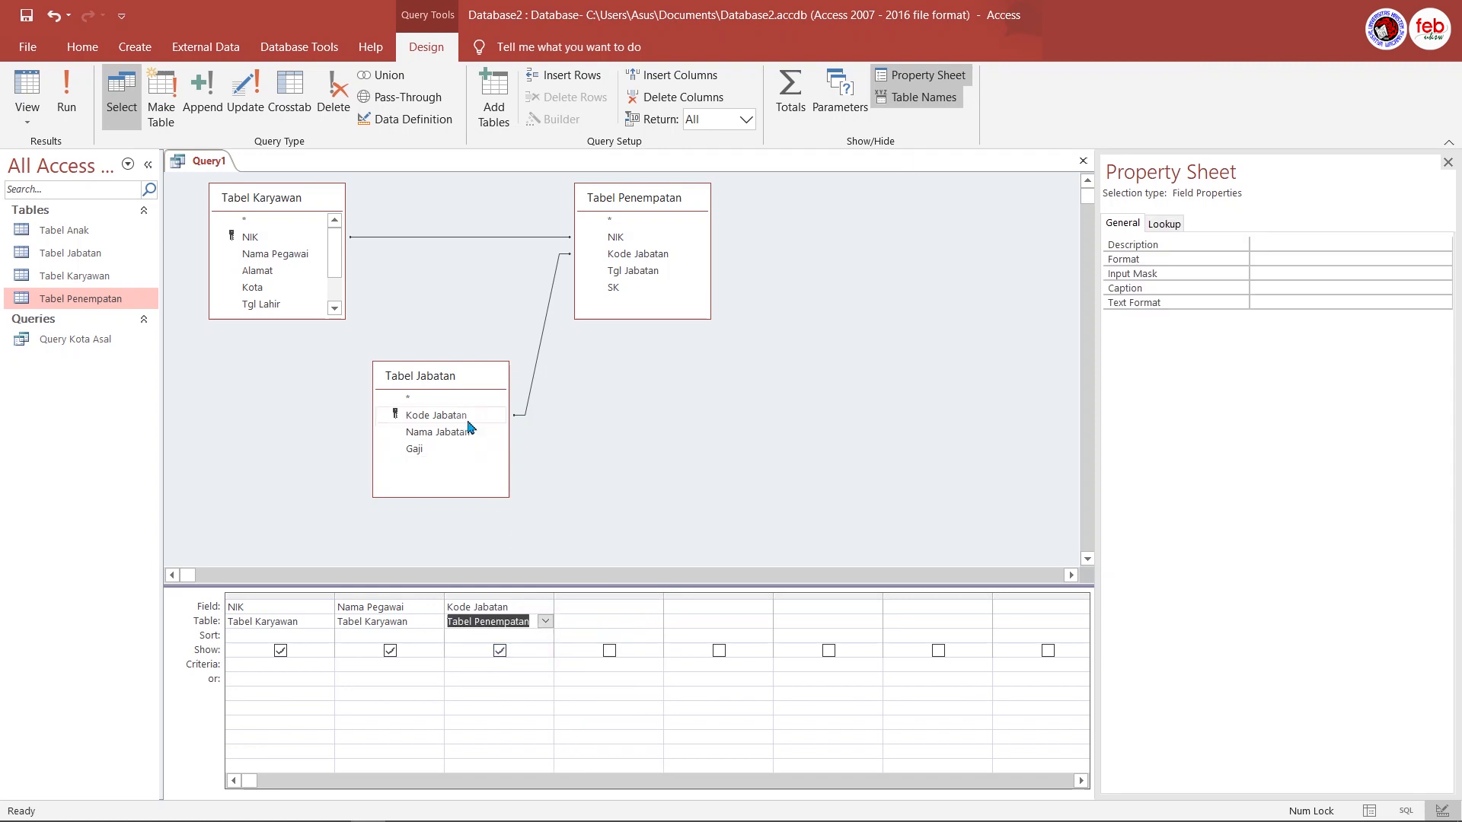
# Add the Gaji field from Tabel Jabatan as the fourth query column
pyautogui.click(591, 606)
pyautogui.click(432, 452)
pyautogui.doubleClick(431, 452)
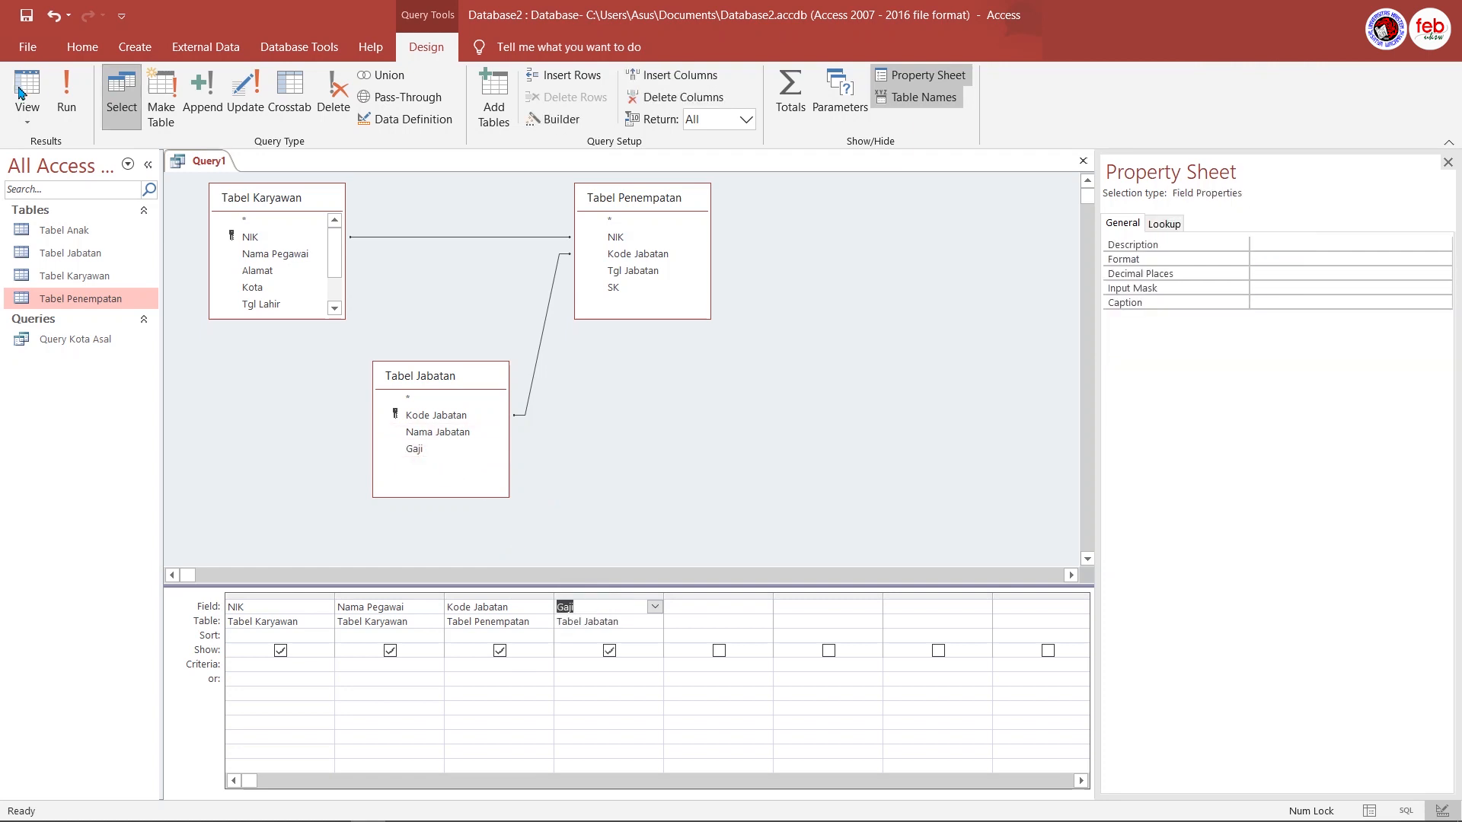
# Save the new query as Query Take Home Pay
pyautogui.click(26, 17)
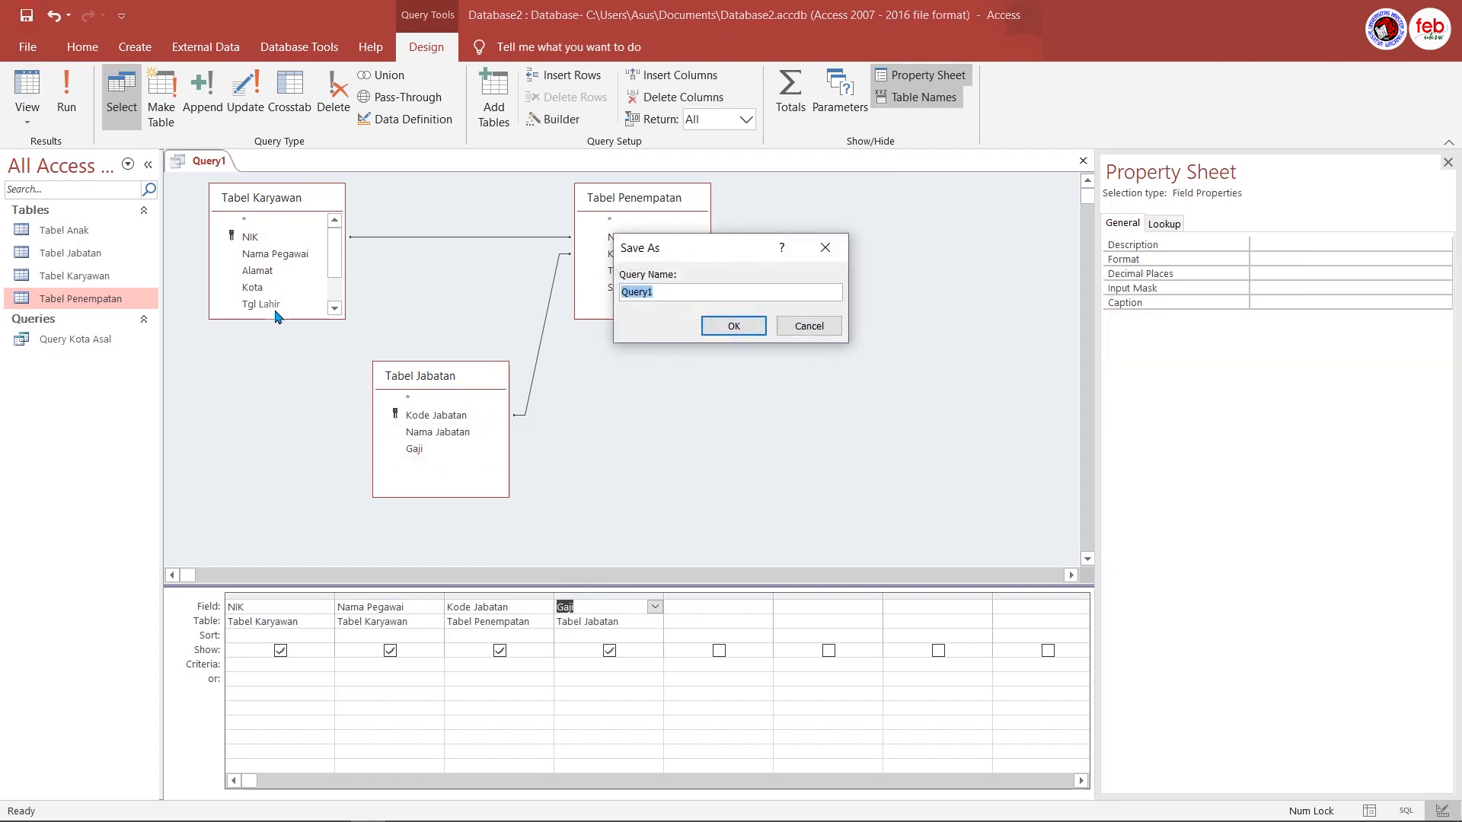
pyautogui.write('Query Take Home Pay')
pyautogui.press('Return')
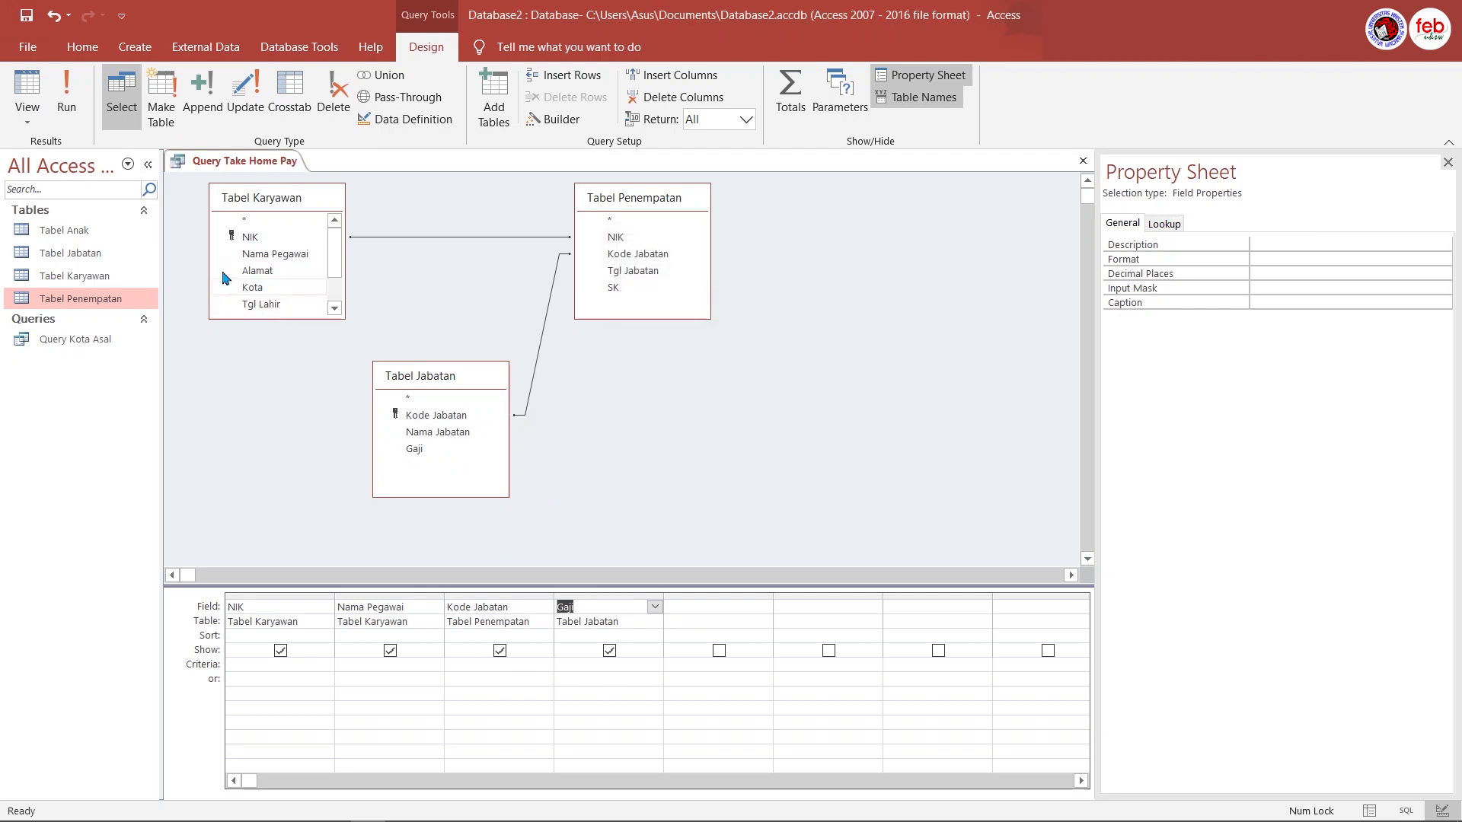
# Run the query to examine its records and return to Design View
pyautogui.click(73, 97)
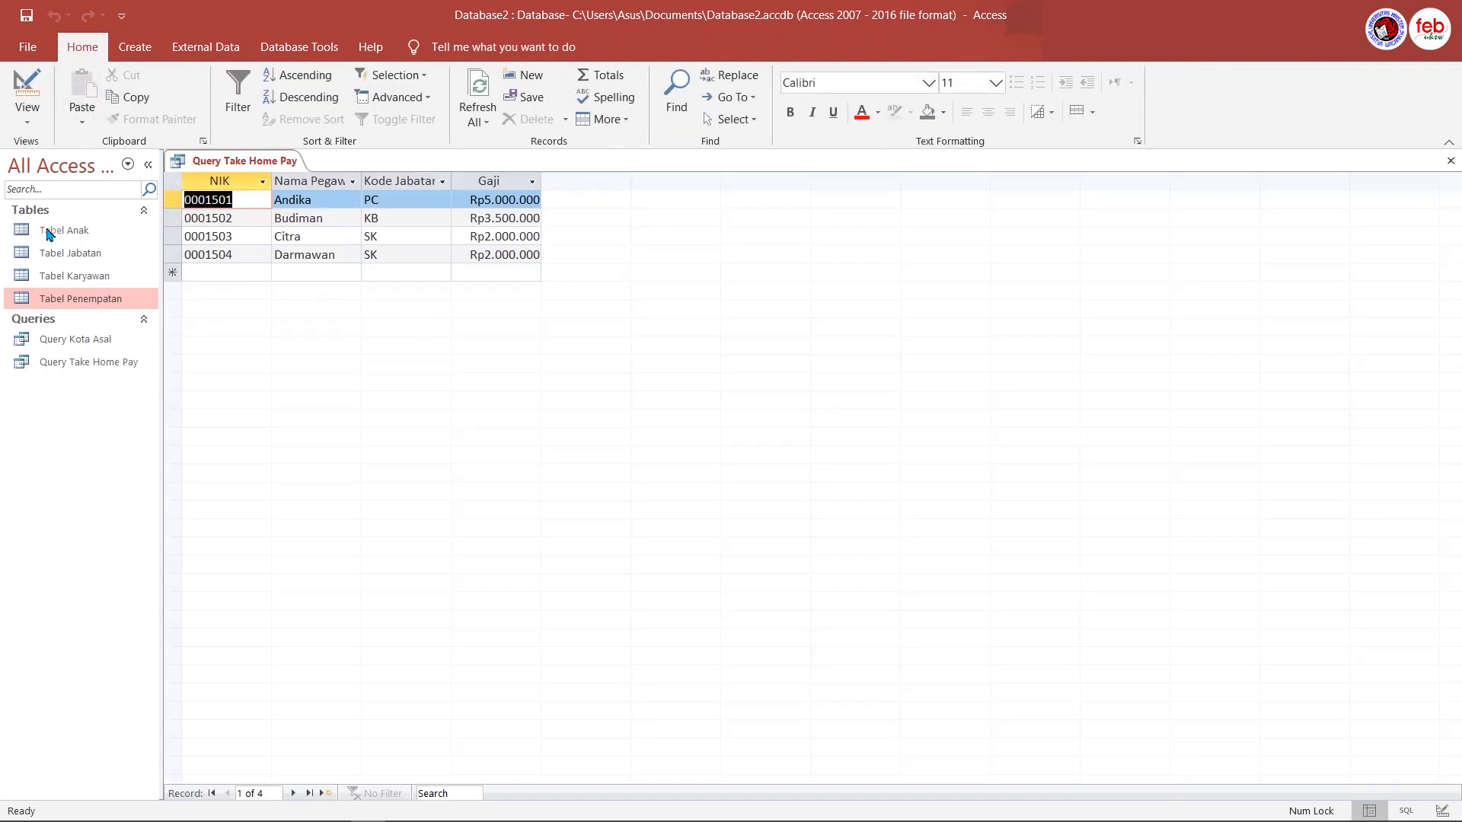
pyautogui.click(27, 114)
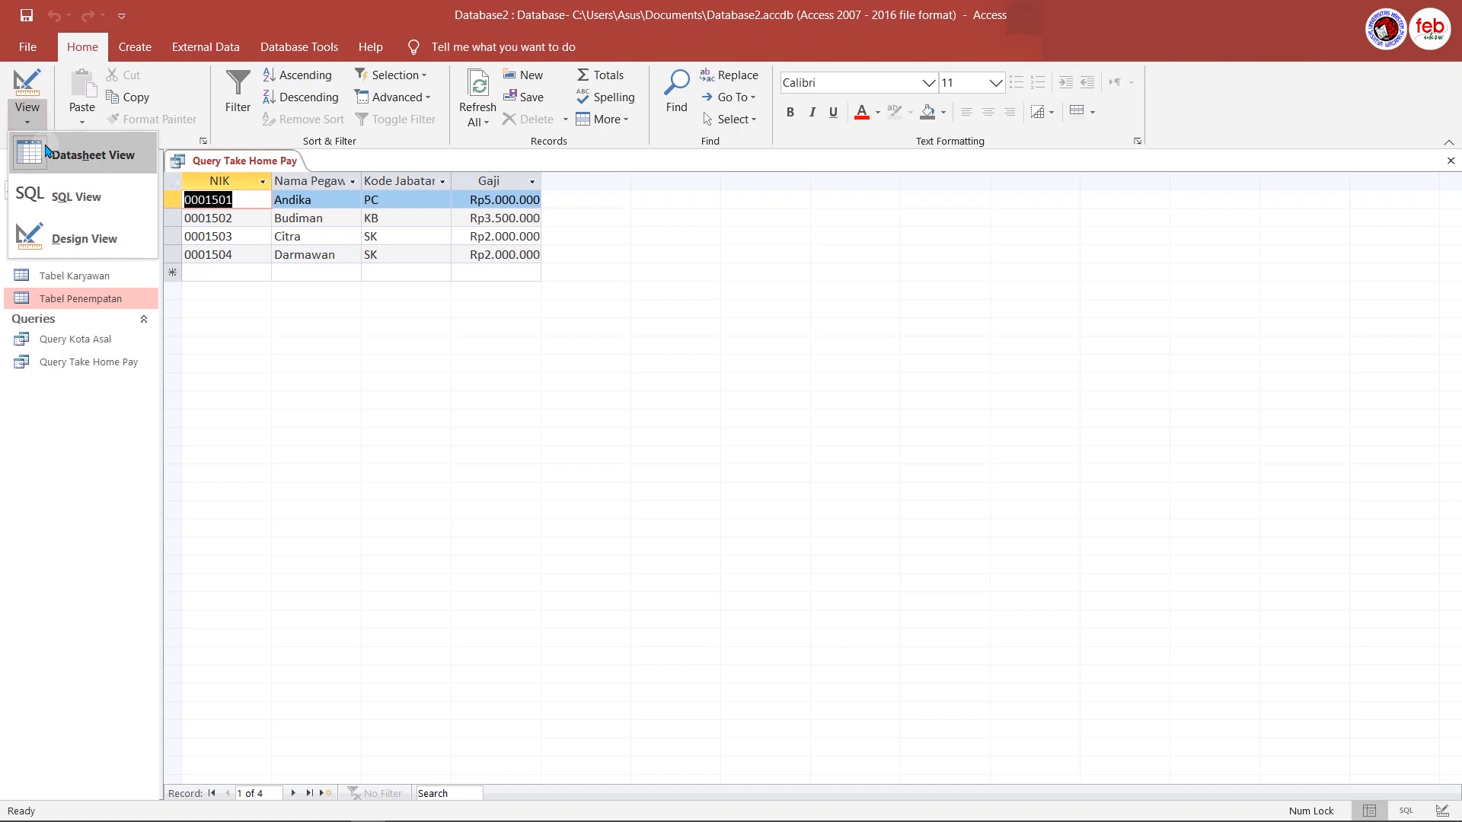
pyautogui.click(76, 248)
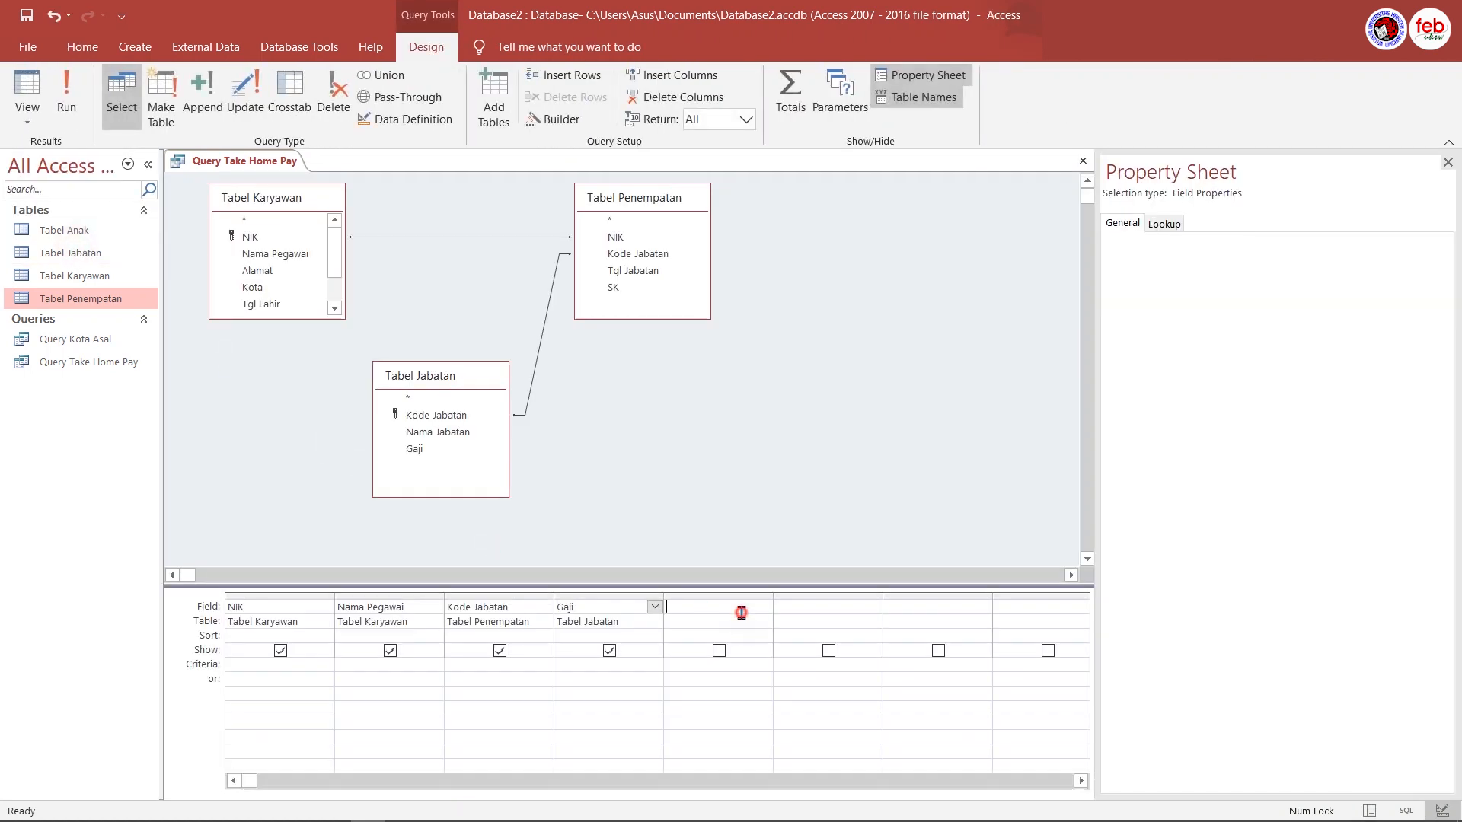
# Try to add the calculated field = [Gaji] *5% in the fifth column with the Expression Builder and run the query
pyautogui.click(740, 613)
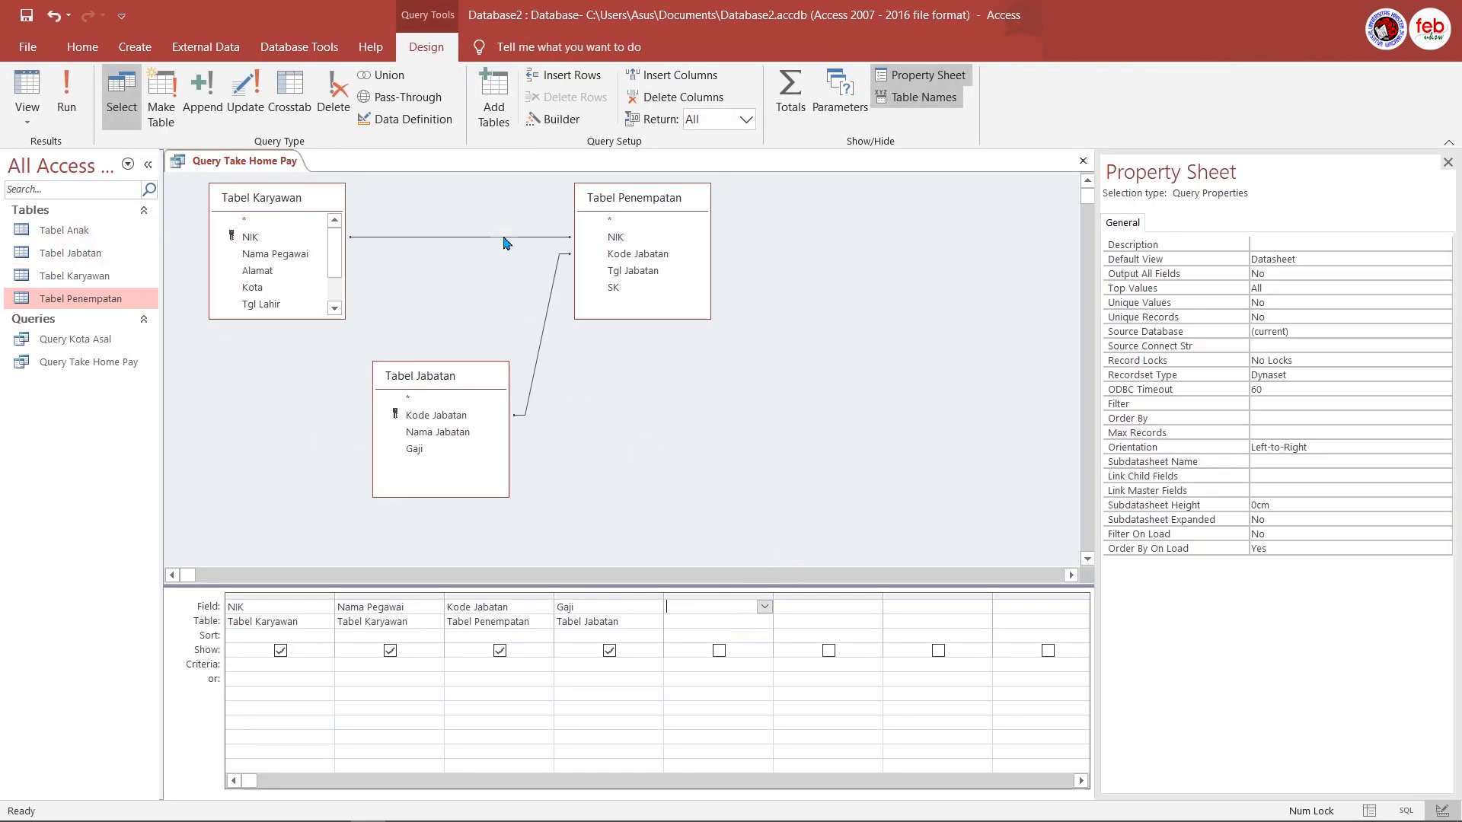
pyautogui.click(428, 49)
pyautogui.click(557, 121)
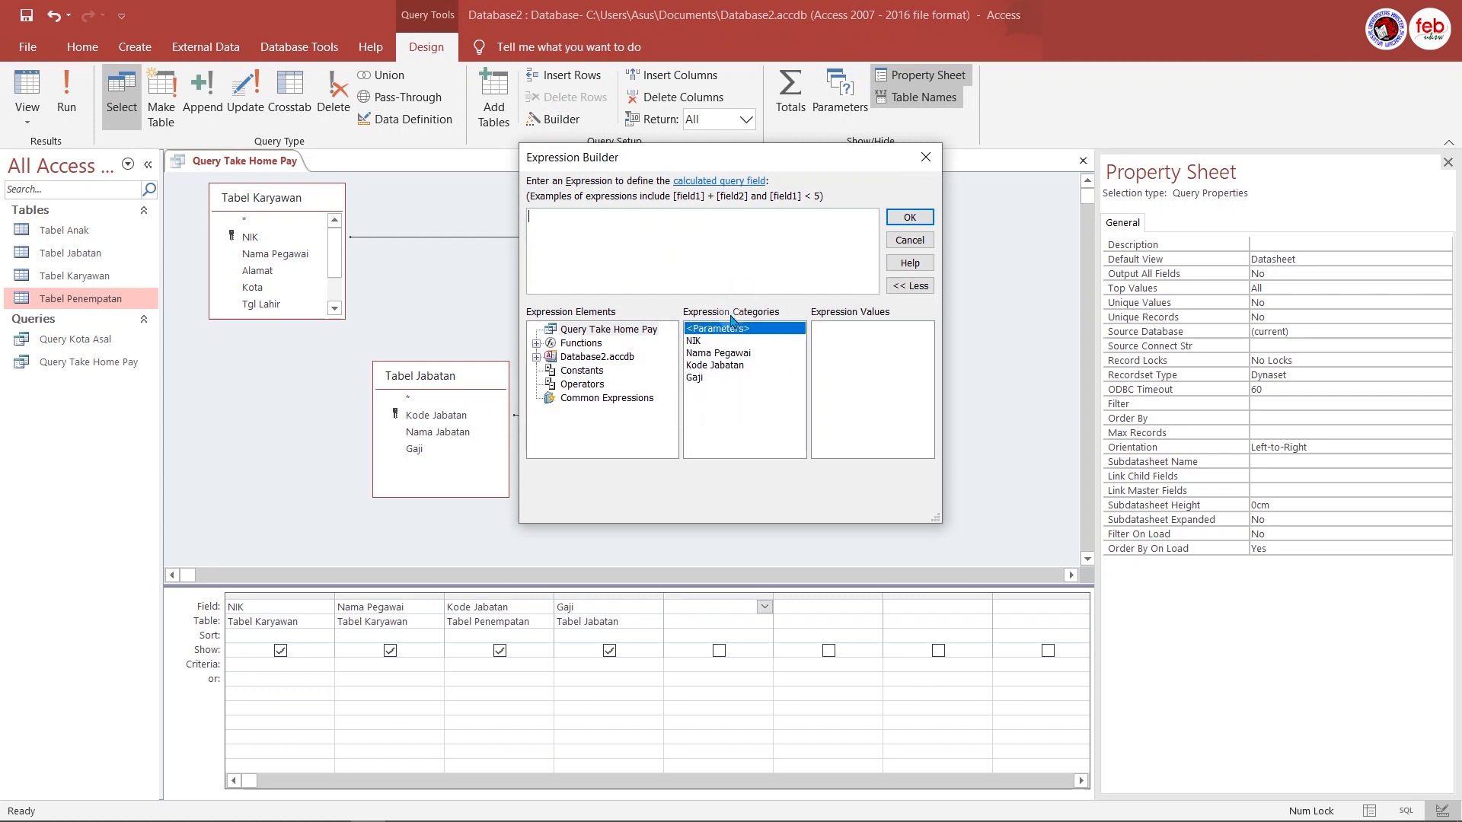
pyautogui.write('=')
pyautogui.doubleClick(719, 379)
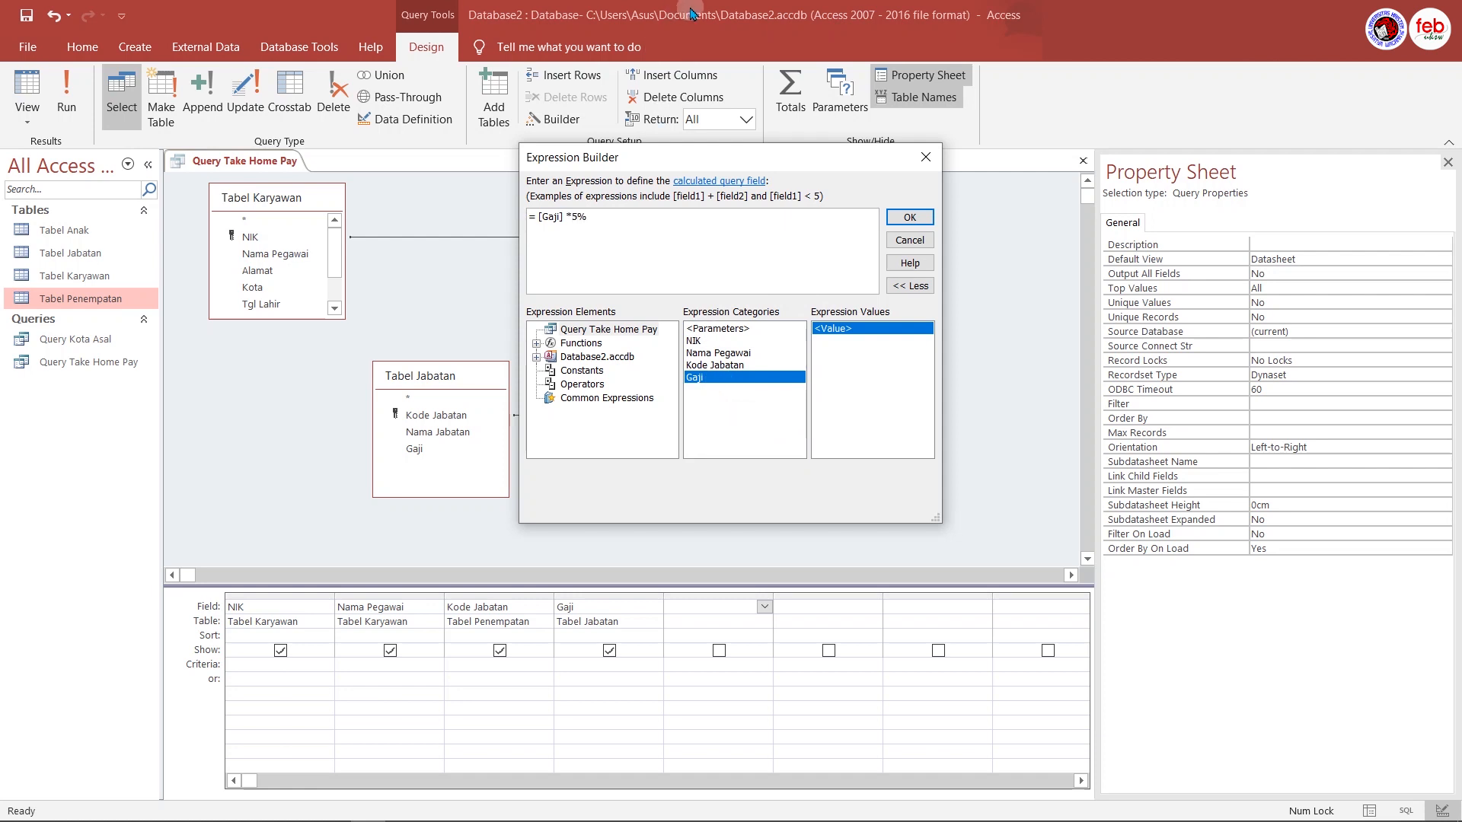
pyautogui.click(910, 219)
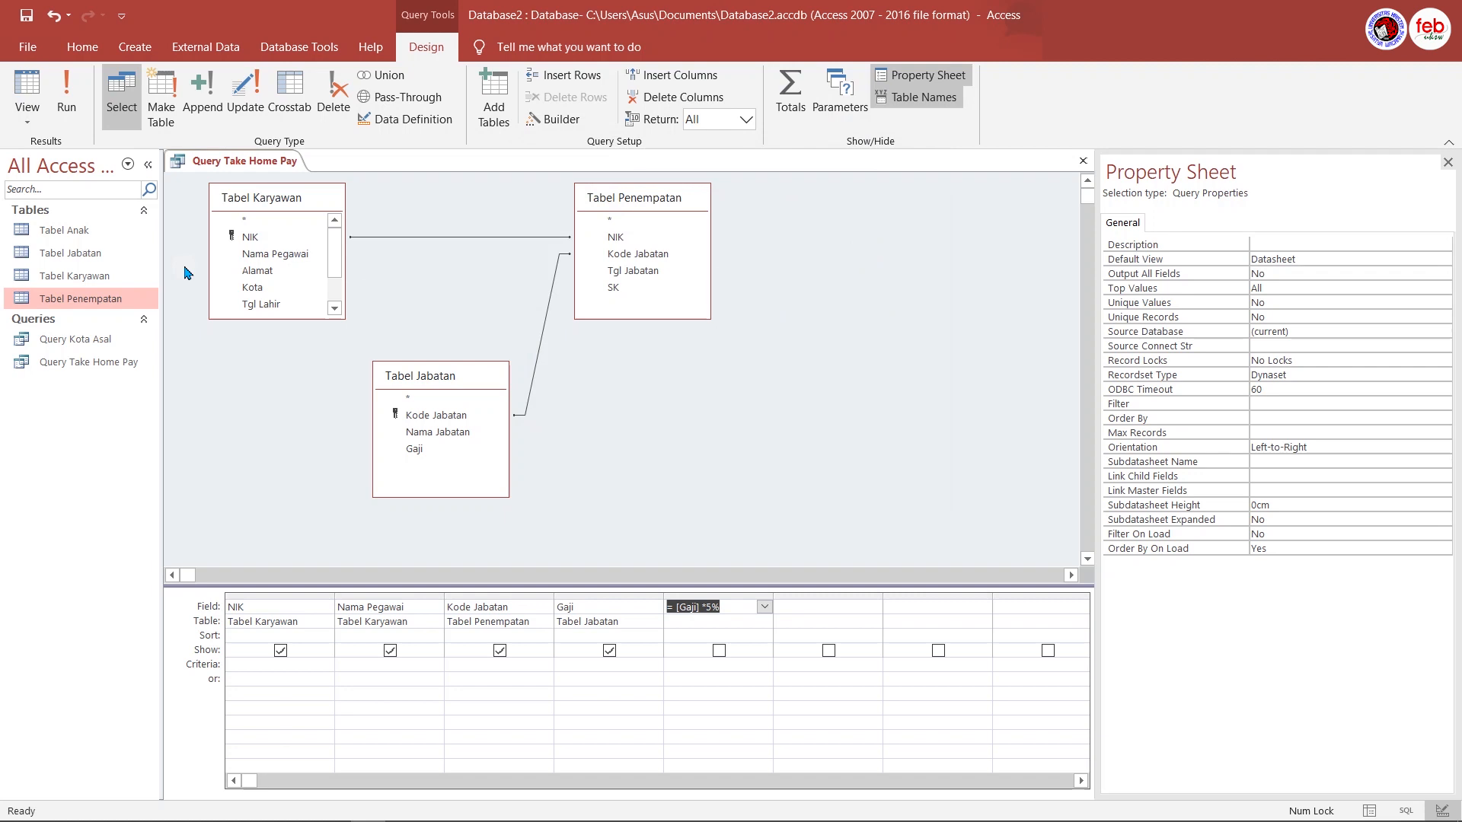
pyautogui.click(66, 110)
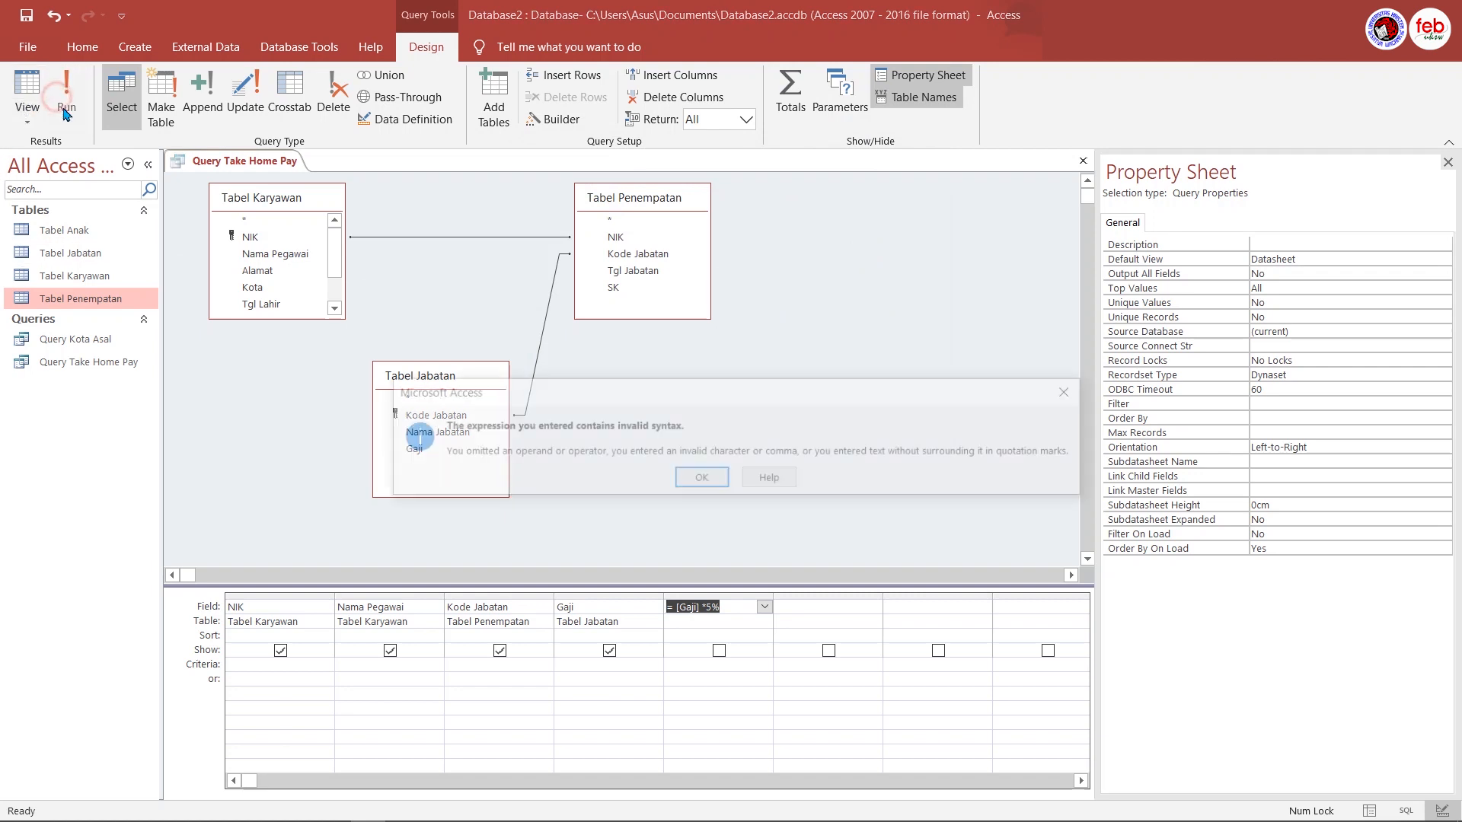
pyautogui.click(706, 482)
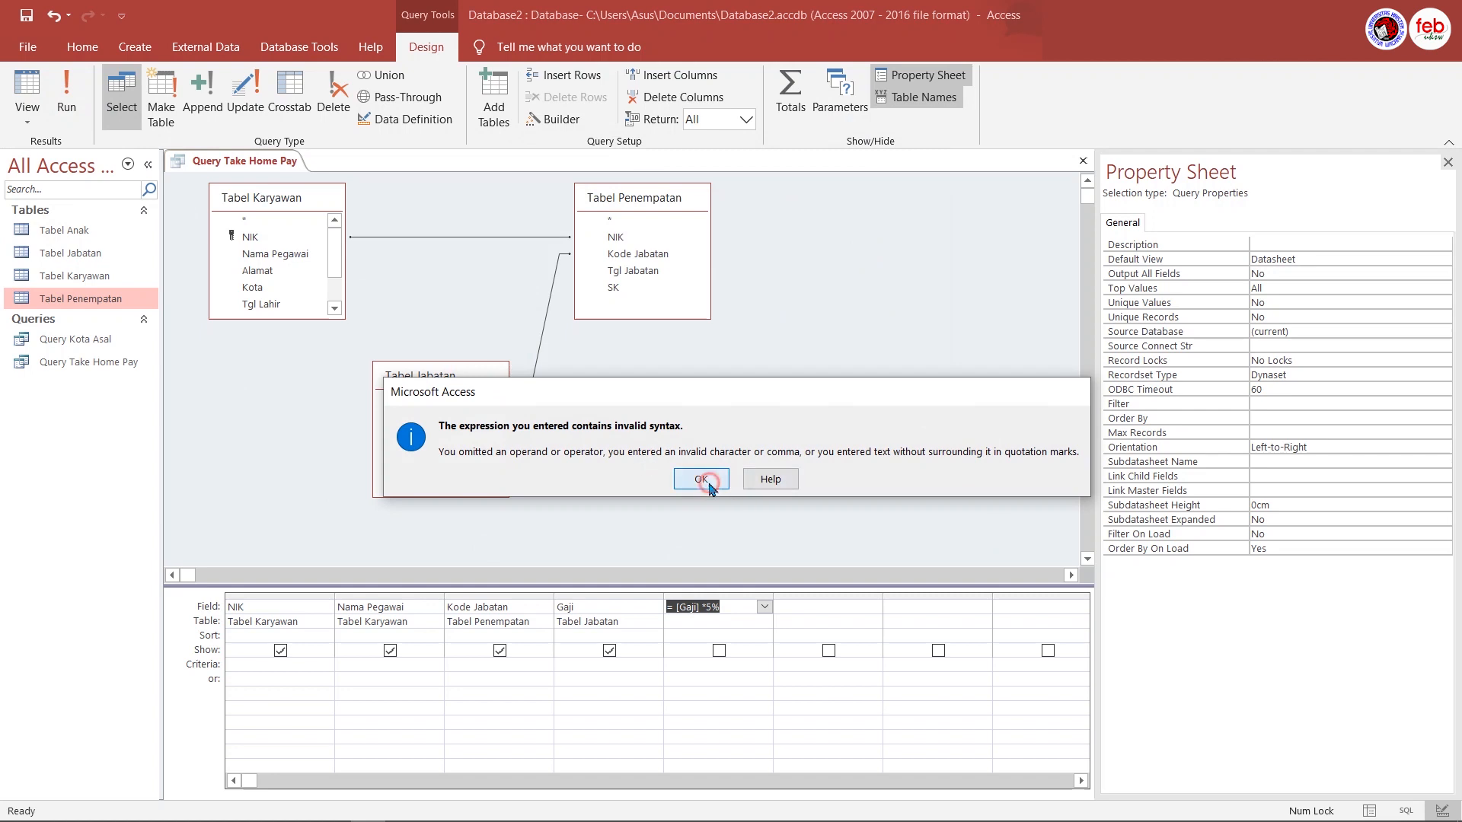
# Change the fifth column's calculated expression to [Gaji]*0,05 in the Expression Builder
pyautogui.click(550, 119)
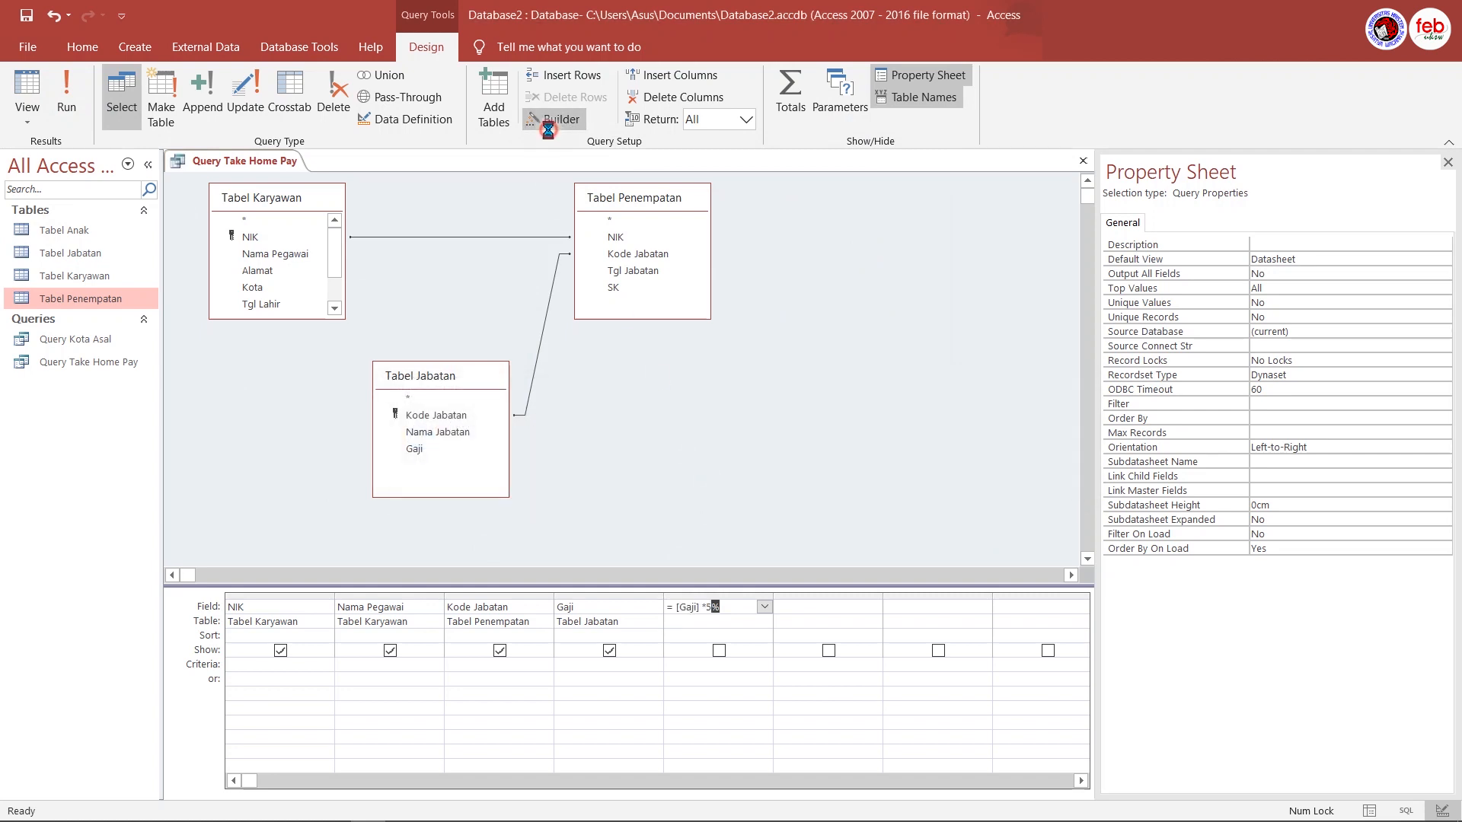
pyautogui.click(620, 219)
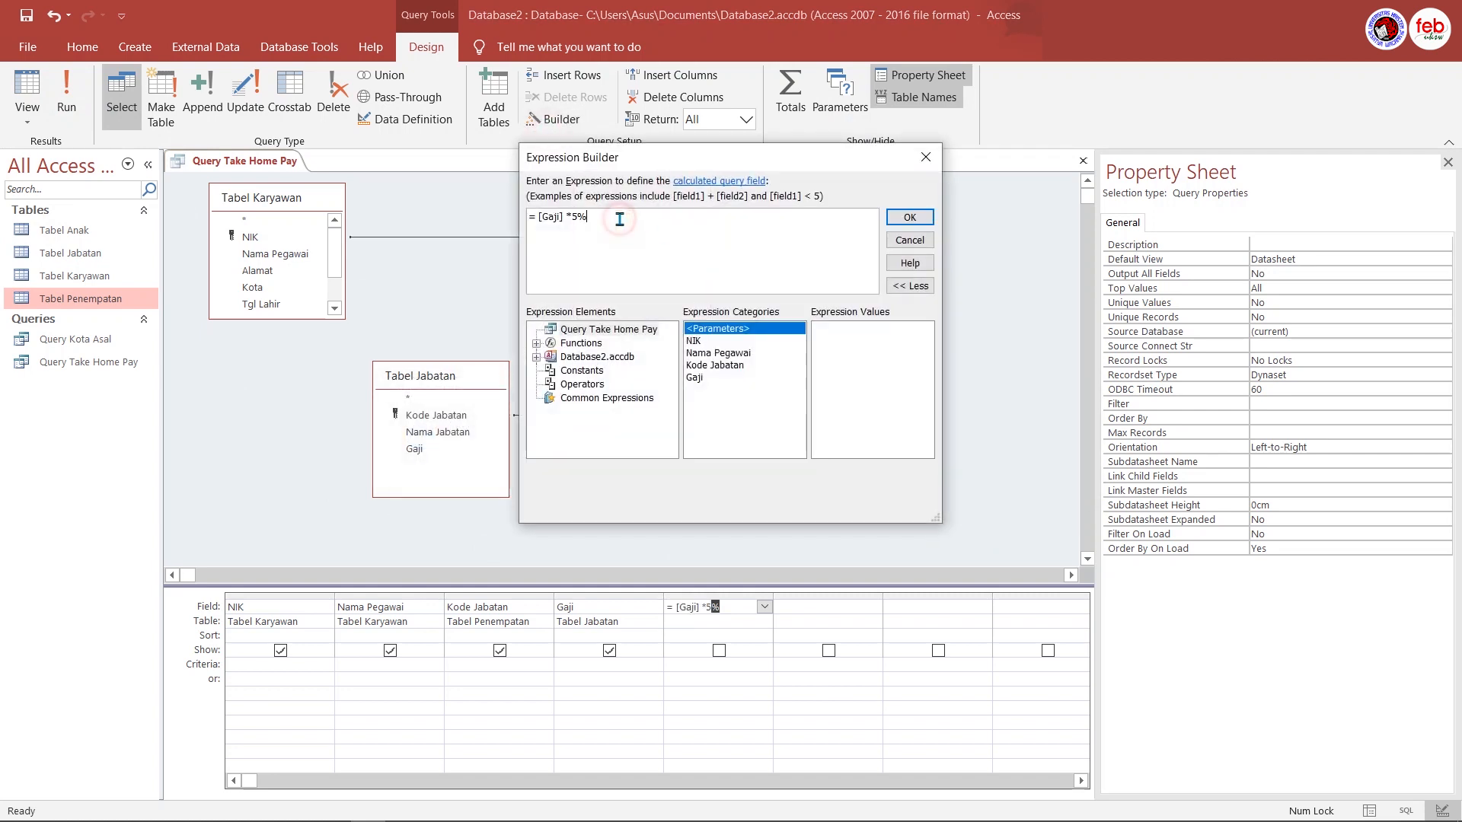
pyautogui.click(911, 219)
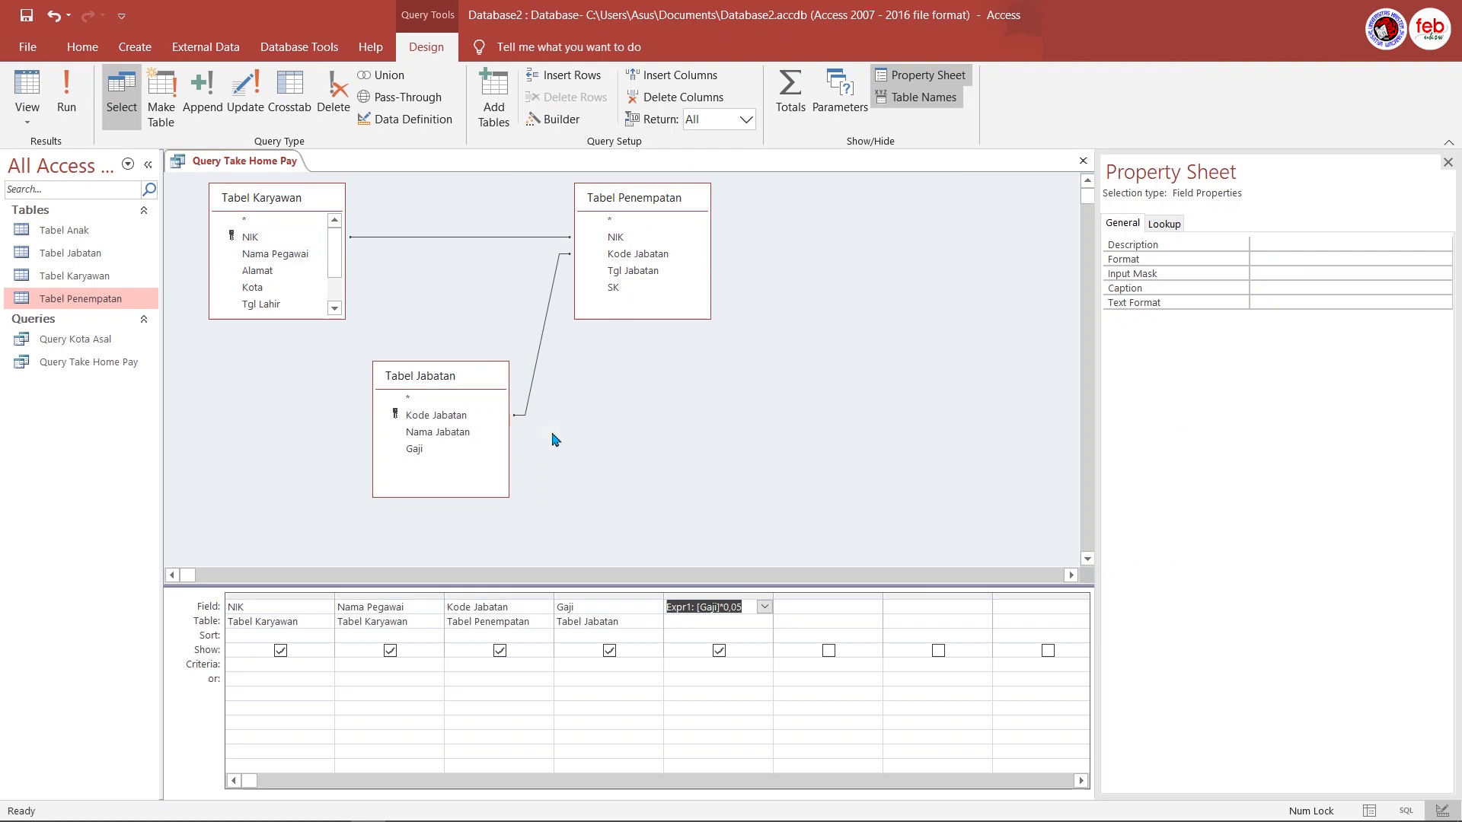
# Rename the fifth column's calculated field from its default label to Pajak yang dibayar, keeping the expression
pyautogui.click(693, 608)
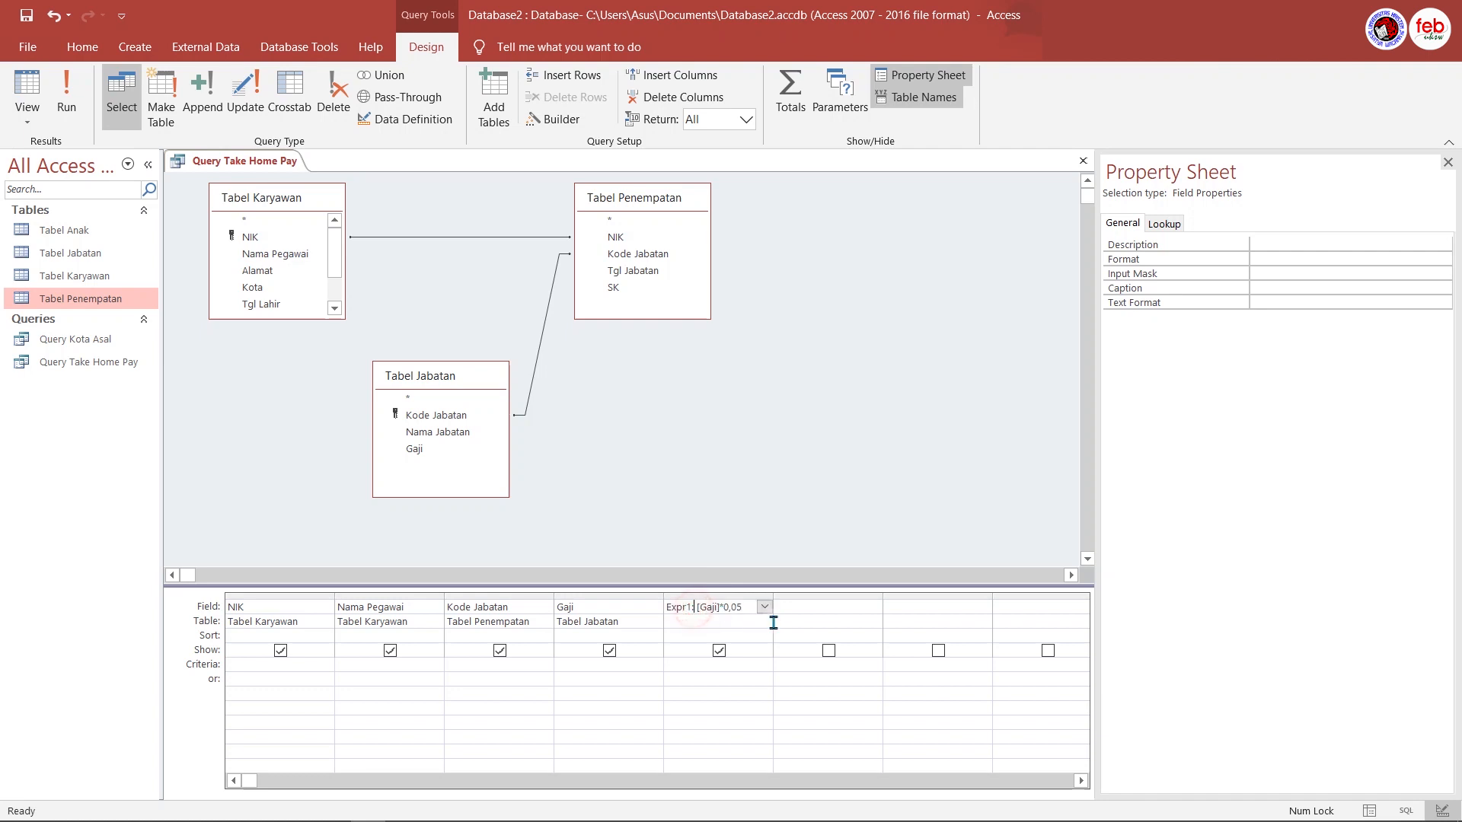
pyautogui.press('BackSpace')
pyautogui.press('BackSpace')
pyautogui.press('BackSpace')
pyautogui.press('BackSpace')
pyautogui.press('BackSpace')
pyautogui.write('Pajak yang d')
# Run the query, fit the Pajak yang dibayar column's width to its content, and return to Design View
pyautogui.click(70, 120)
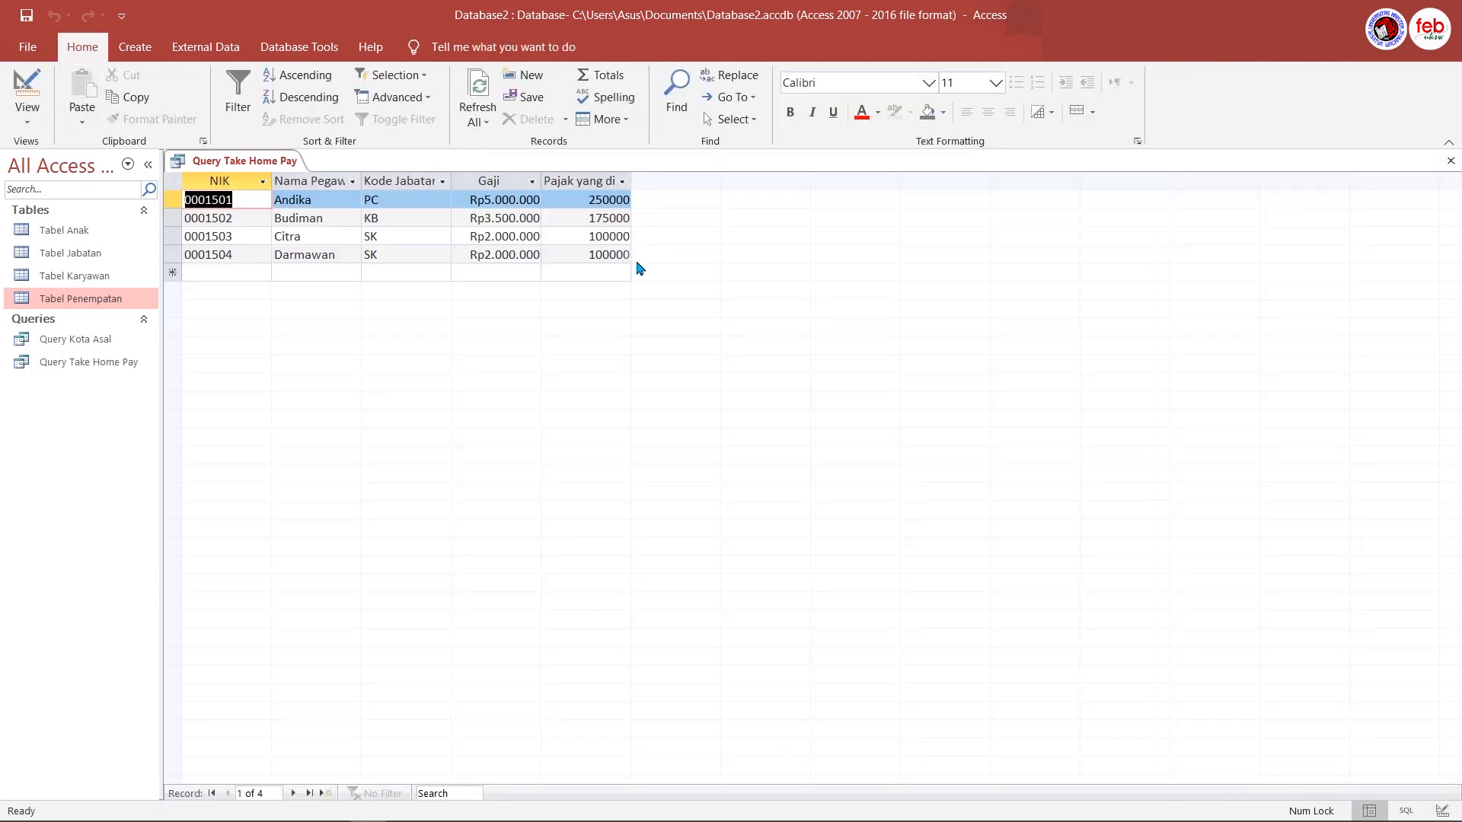
pyautogui.doubleClick(631, 181)
pyautogui.click(27, 118)
pyautogui.click(61, 238)
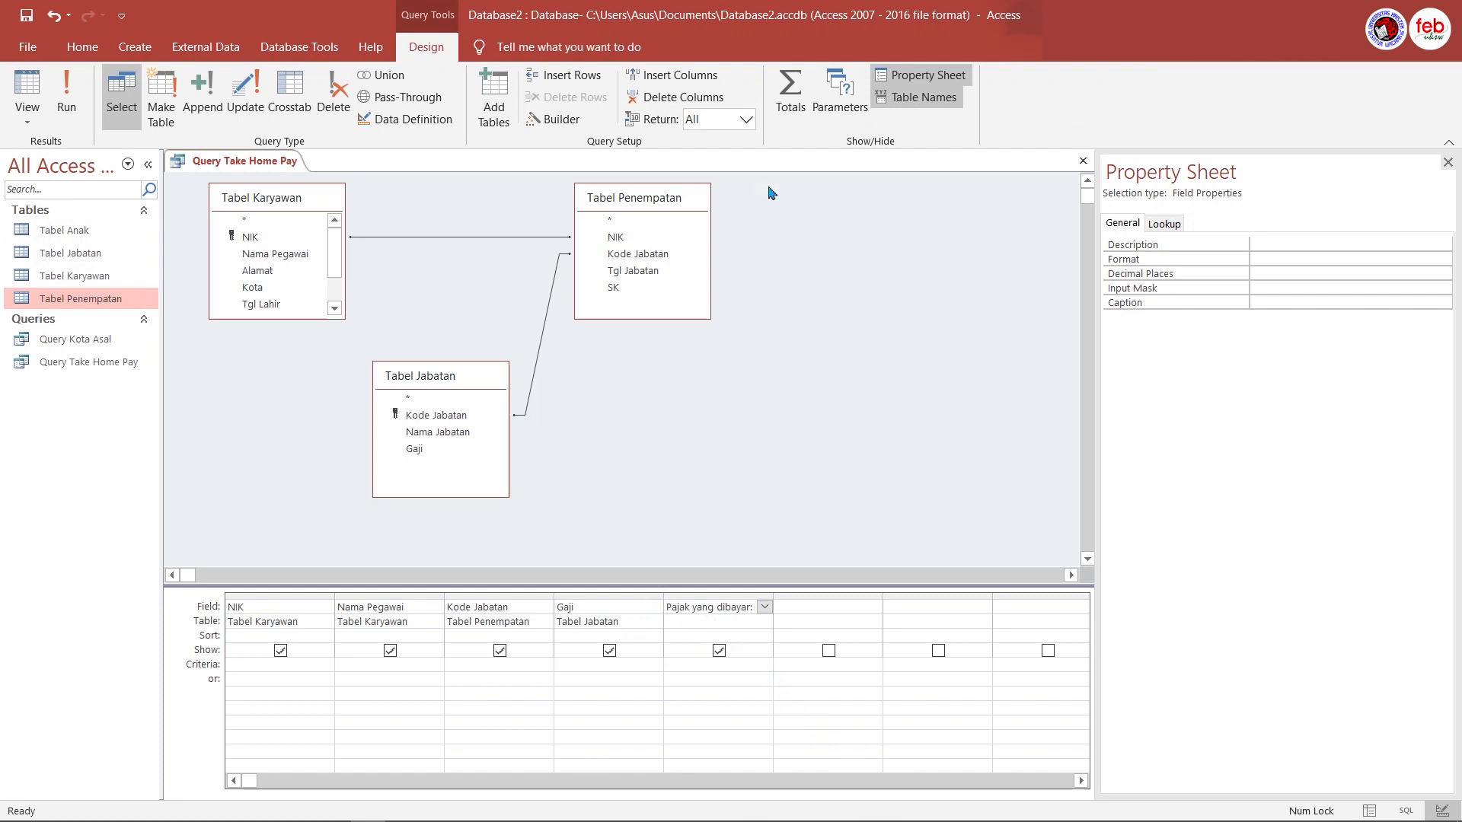
# Set the Pajak yang dibayar field's format to Currency with 0 decimal places in the Property Sheet
pyautogui.click(434, 44)
pyautogui.click(917, 77)
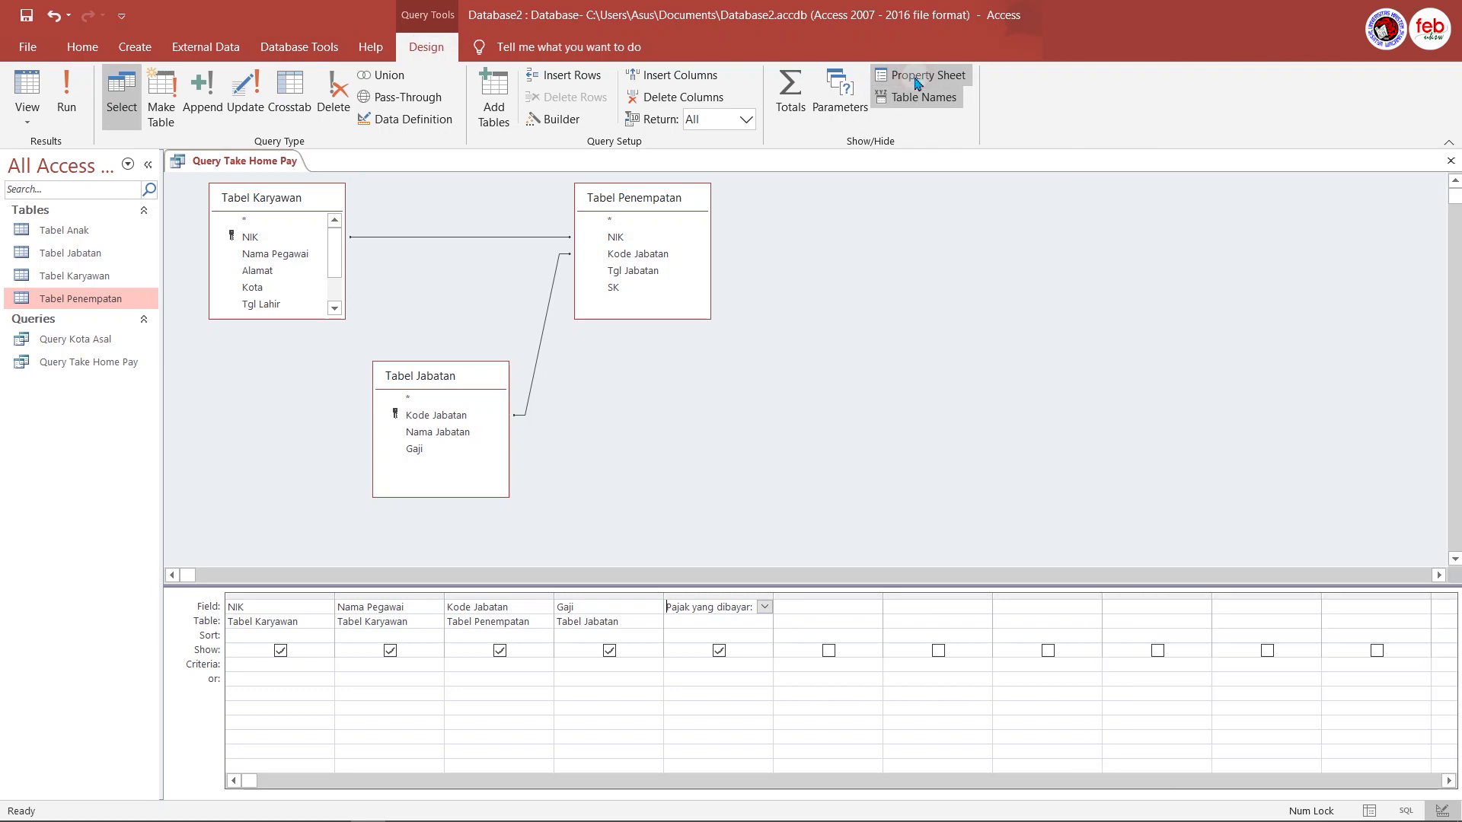
pyautogui.click(917, 79)
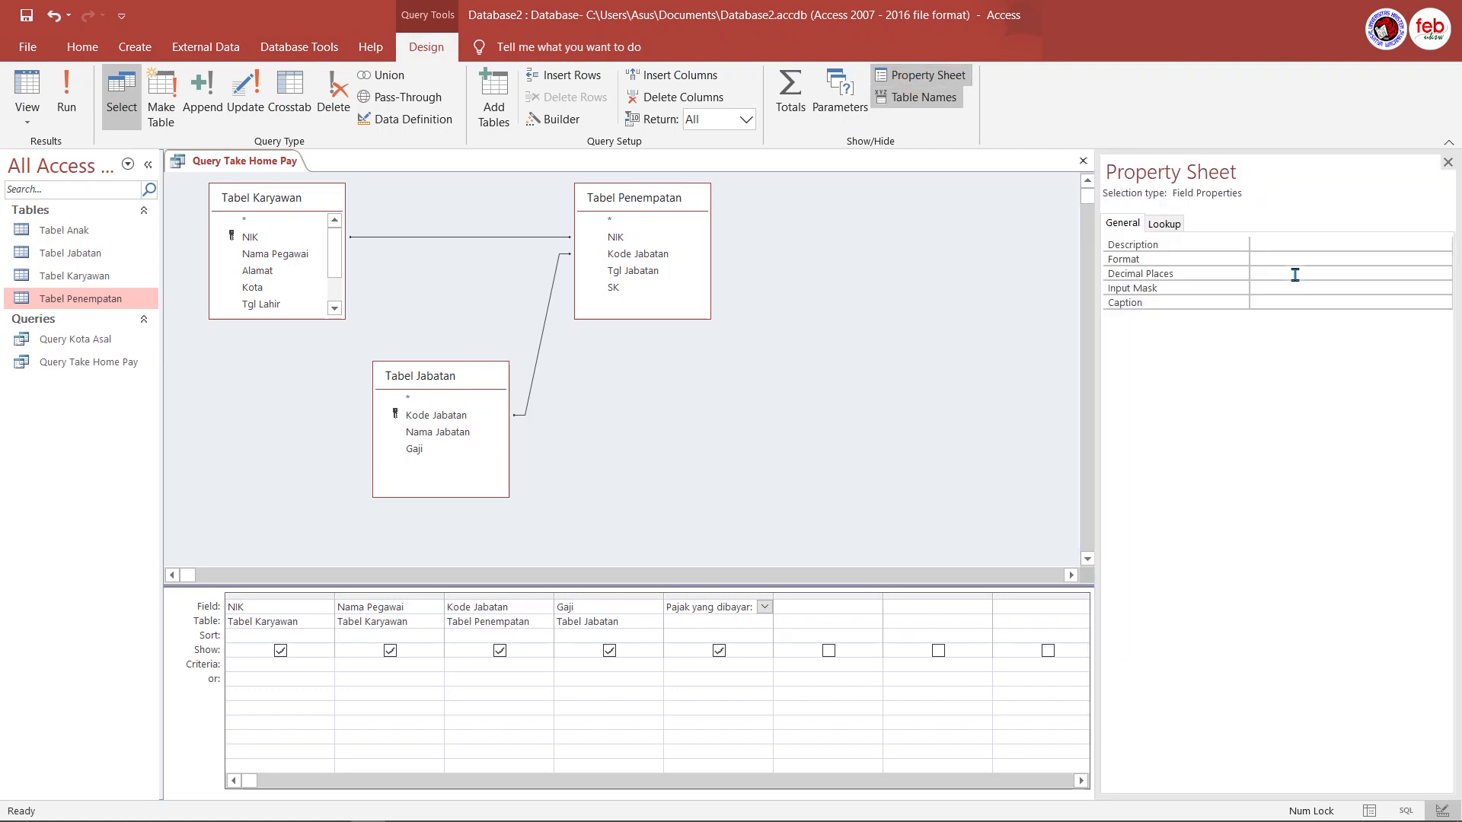
pyautogui.click(1442, 258)
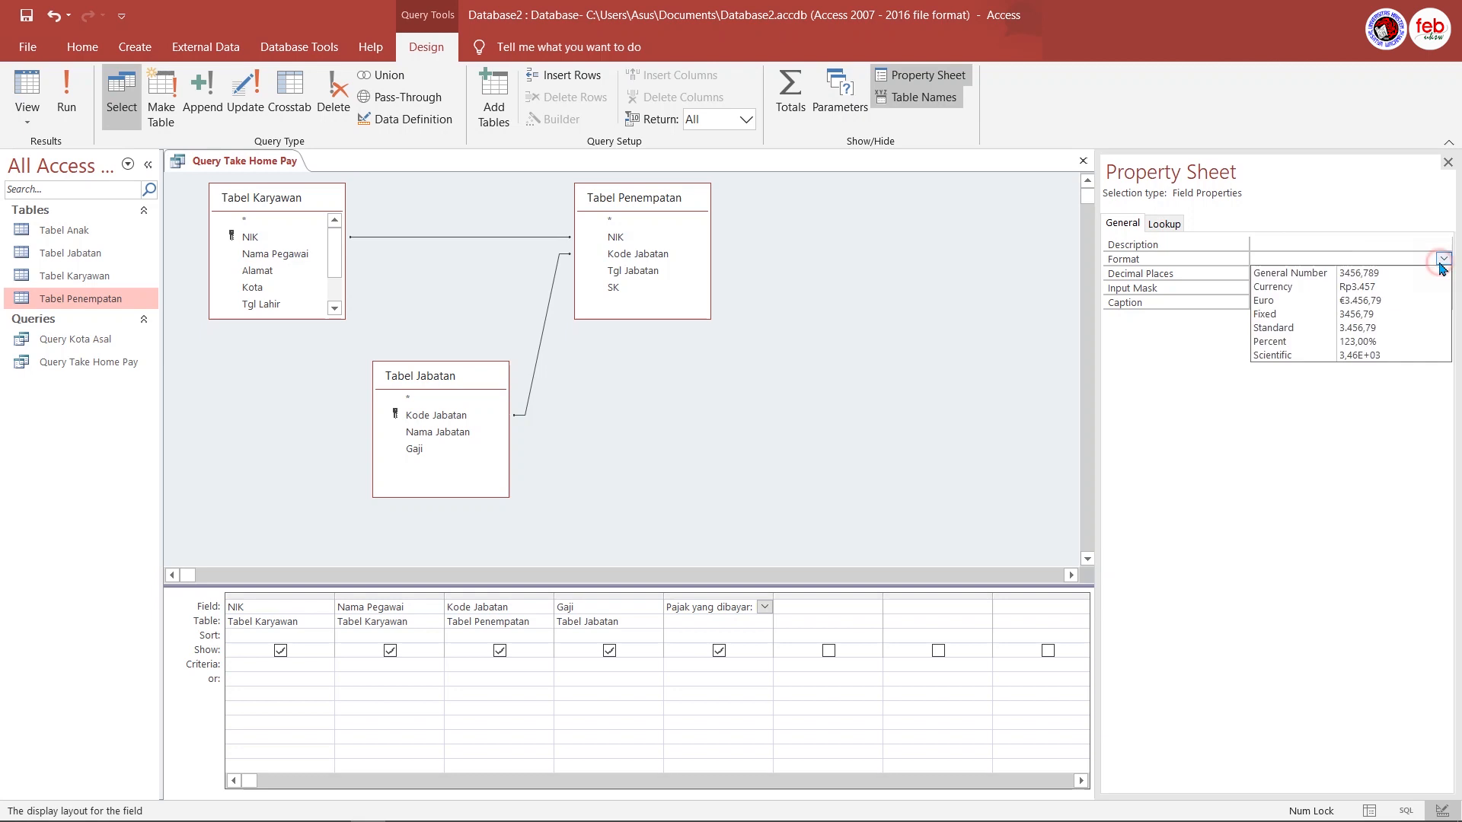
pyautogui.click(1372, 287)
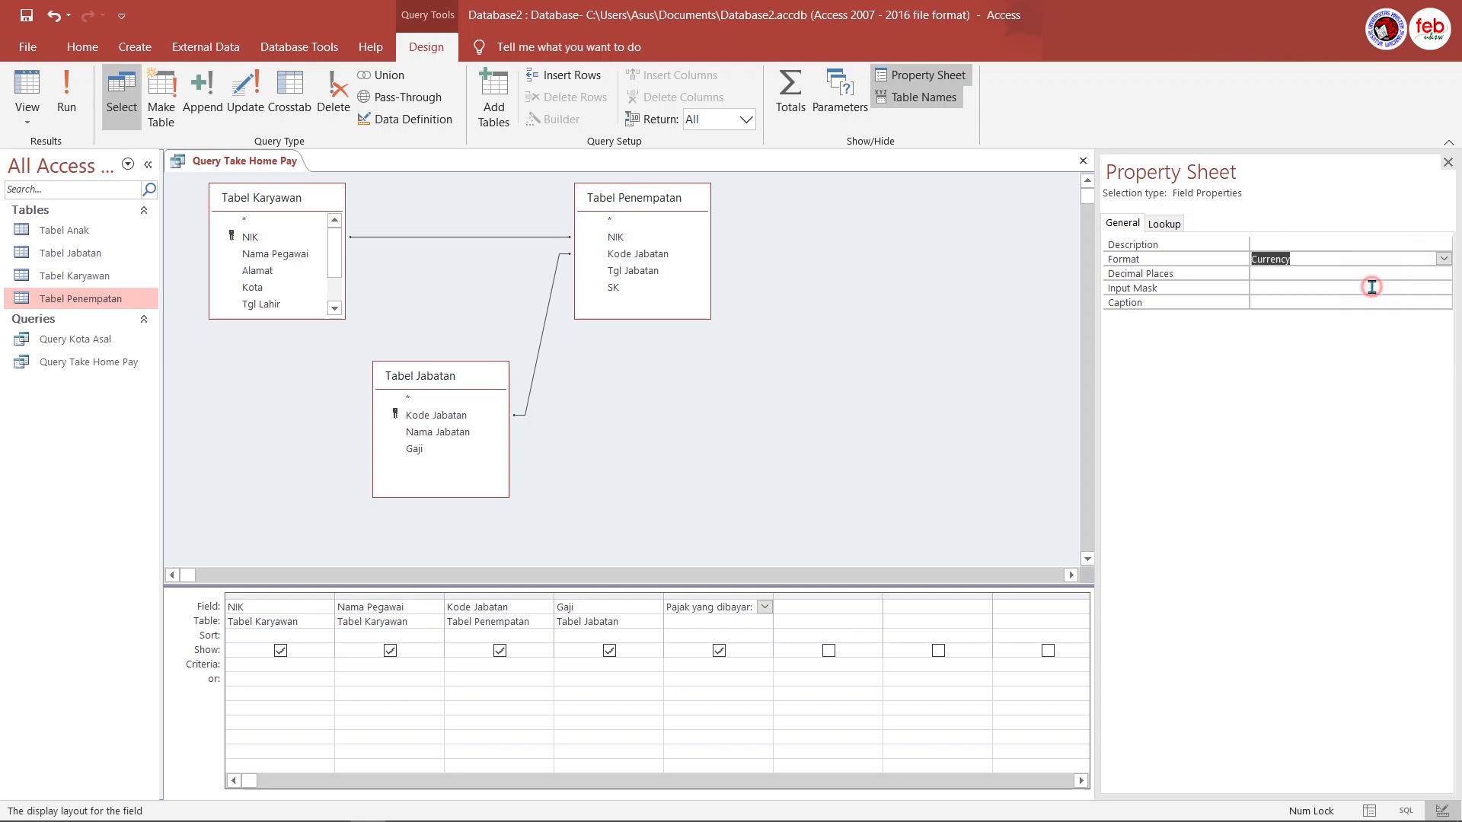
pyautogui.click(1333, 274)
pyautogui.click(1443, 273)
pyautogui.click(1292, 303)
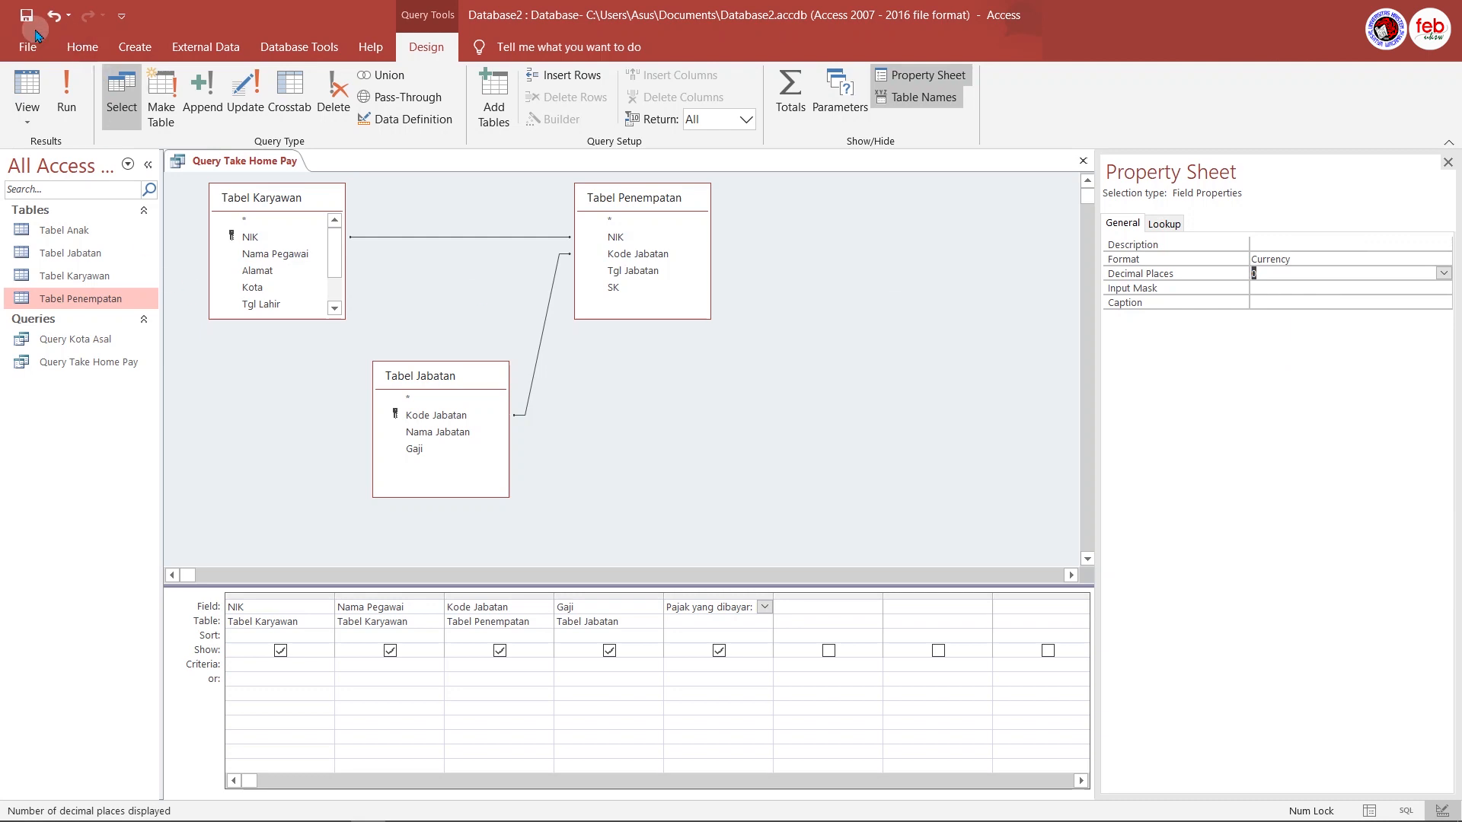
# Run the query to check the formatting of the Pajak yang dibayar column and return to Design View
pyautogui.click(66, 95)
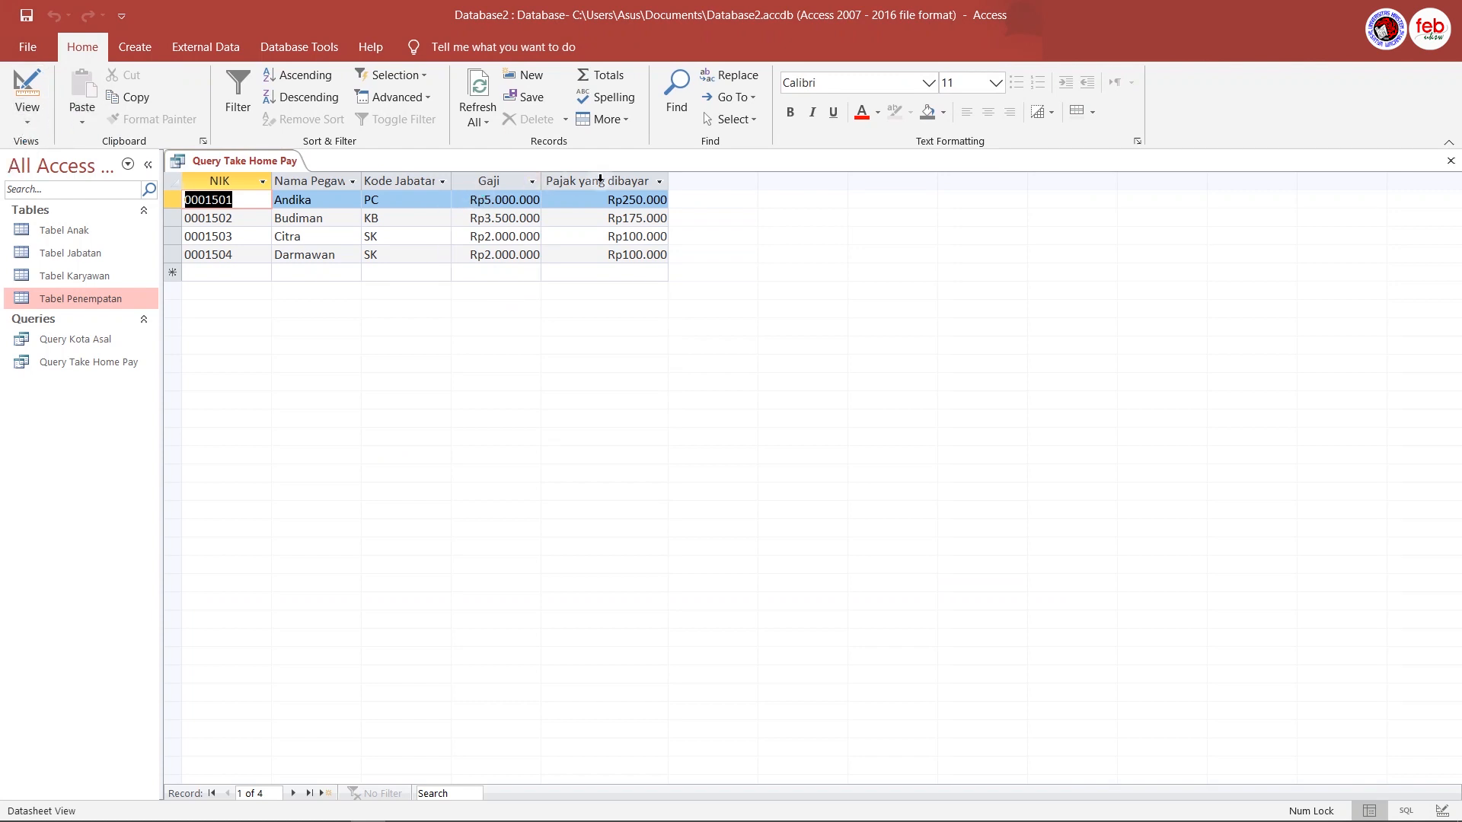
pyautogui.click(27, 114)
pyautogui.click(67, 237)
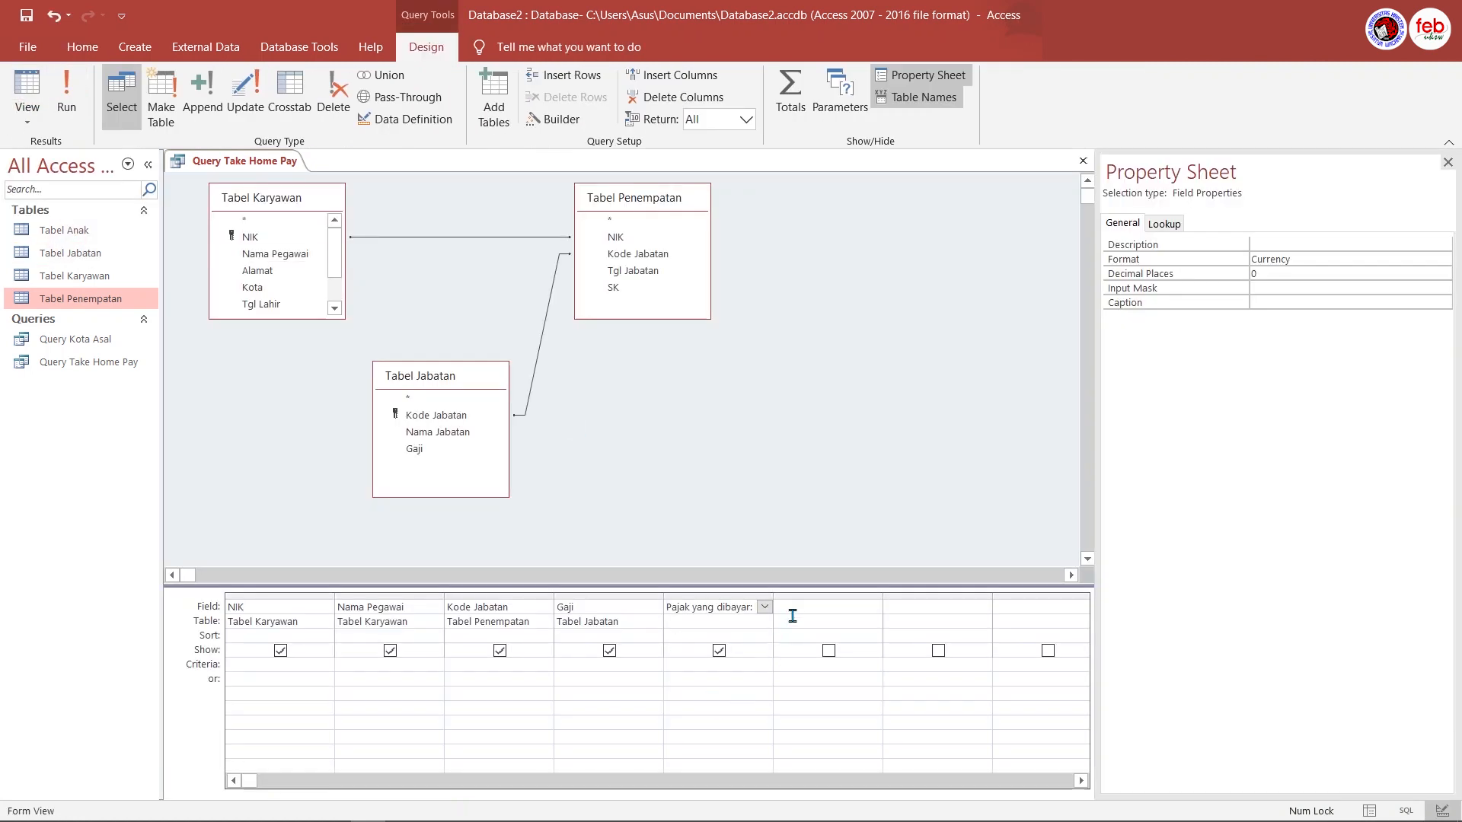
# Add the calculated field = [Gaji] - [Pajak yang dibayar] in the sixth column with the Expression Builder
pyautogui.click(796, 609)
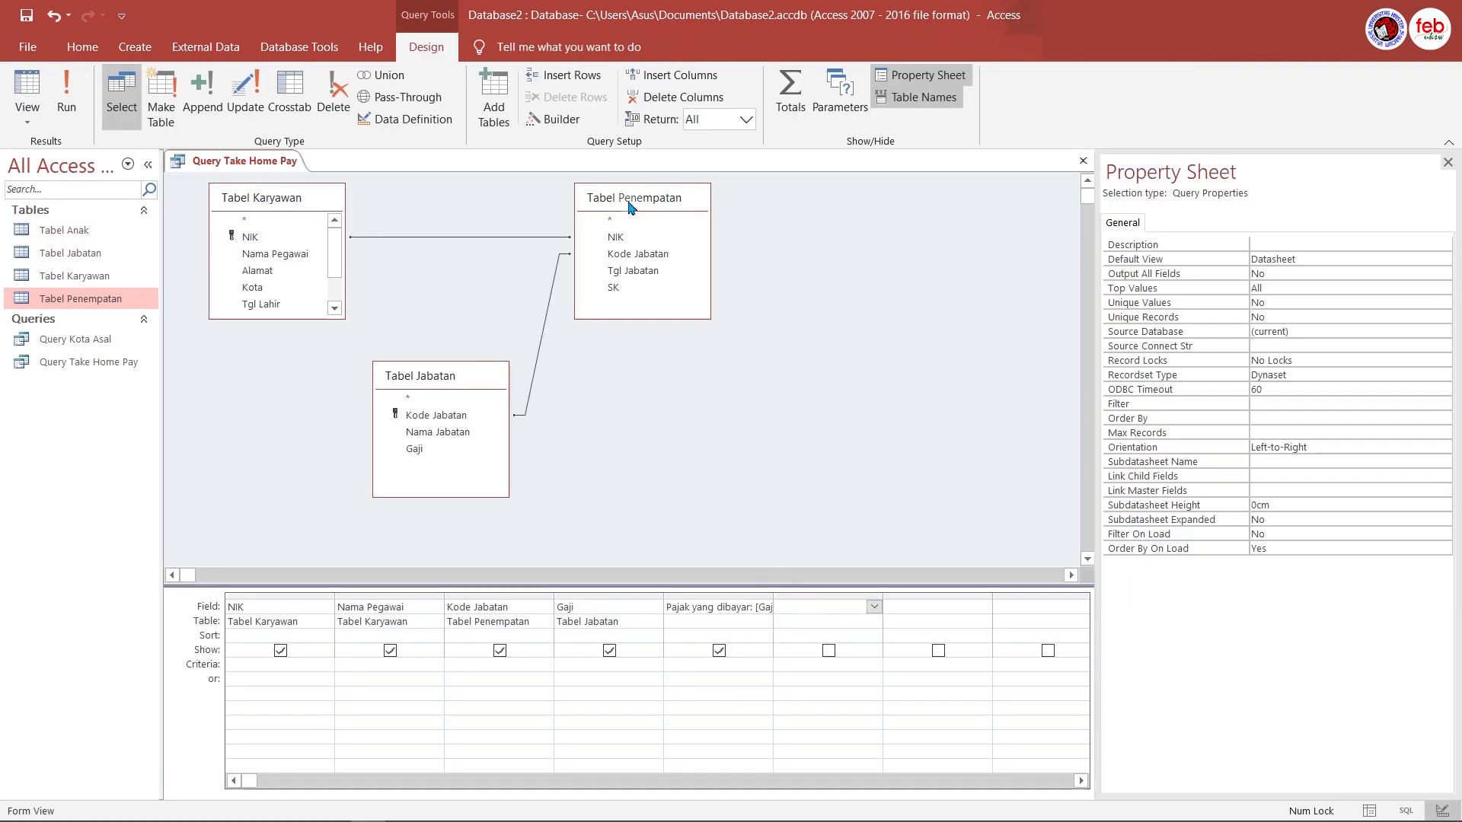
pyautogui.click(558, 120)
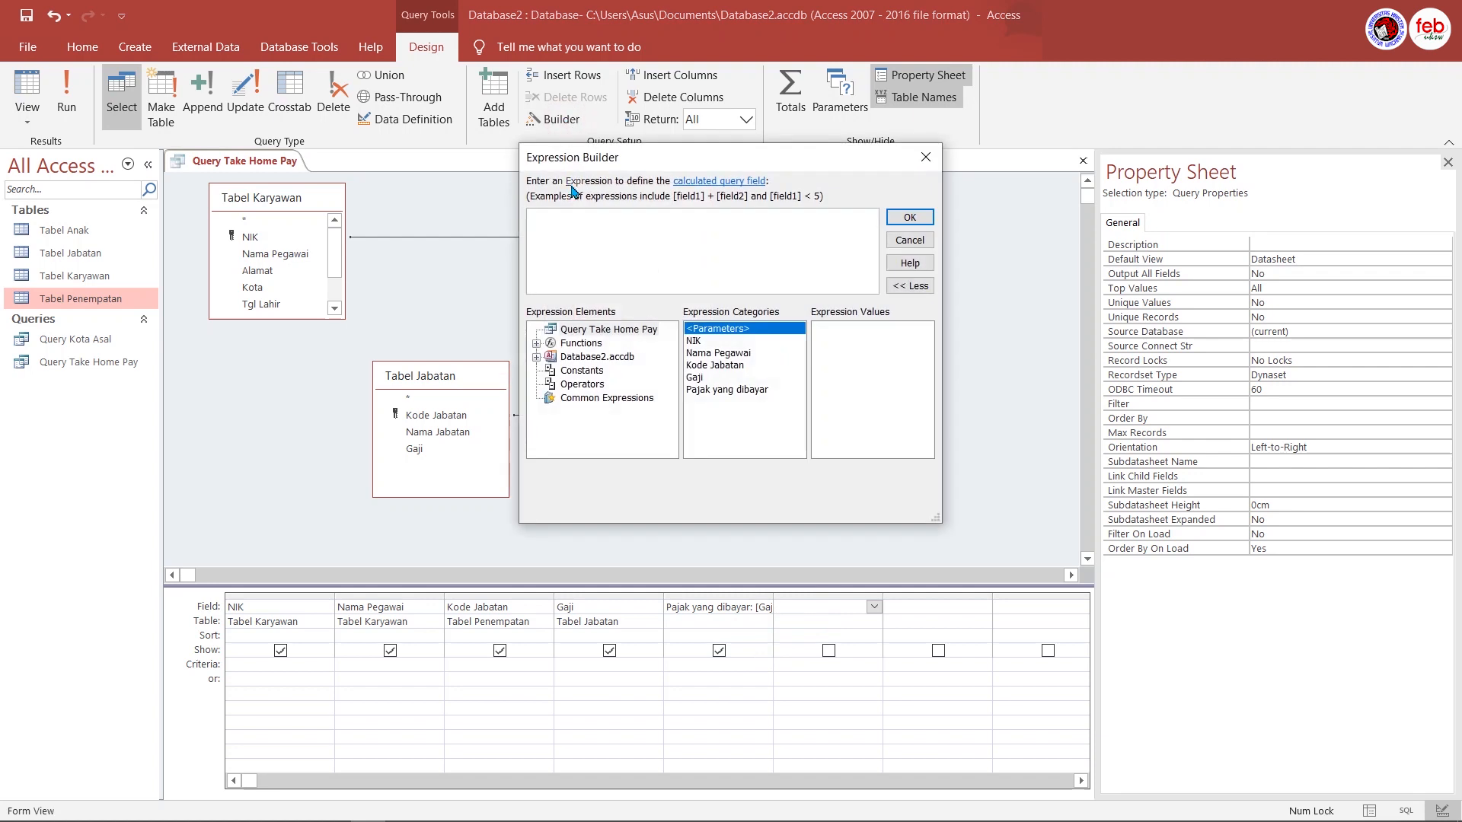
pyautogui.write('=')
pyautogui.doubleClick(700, 377)
pyautogui.write('-')
pyautogui.doubleClick(764, 391)
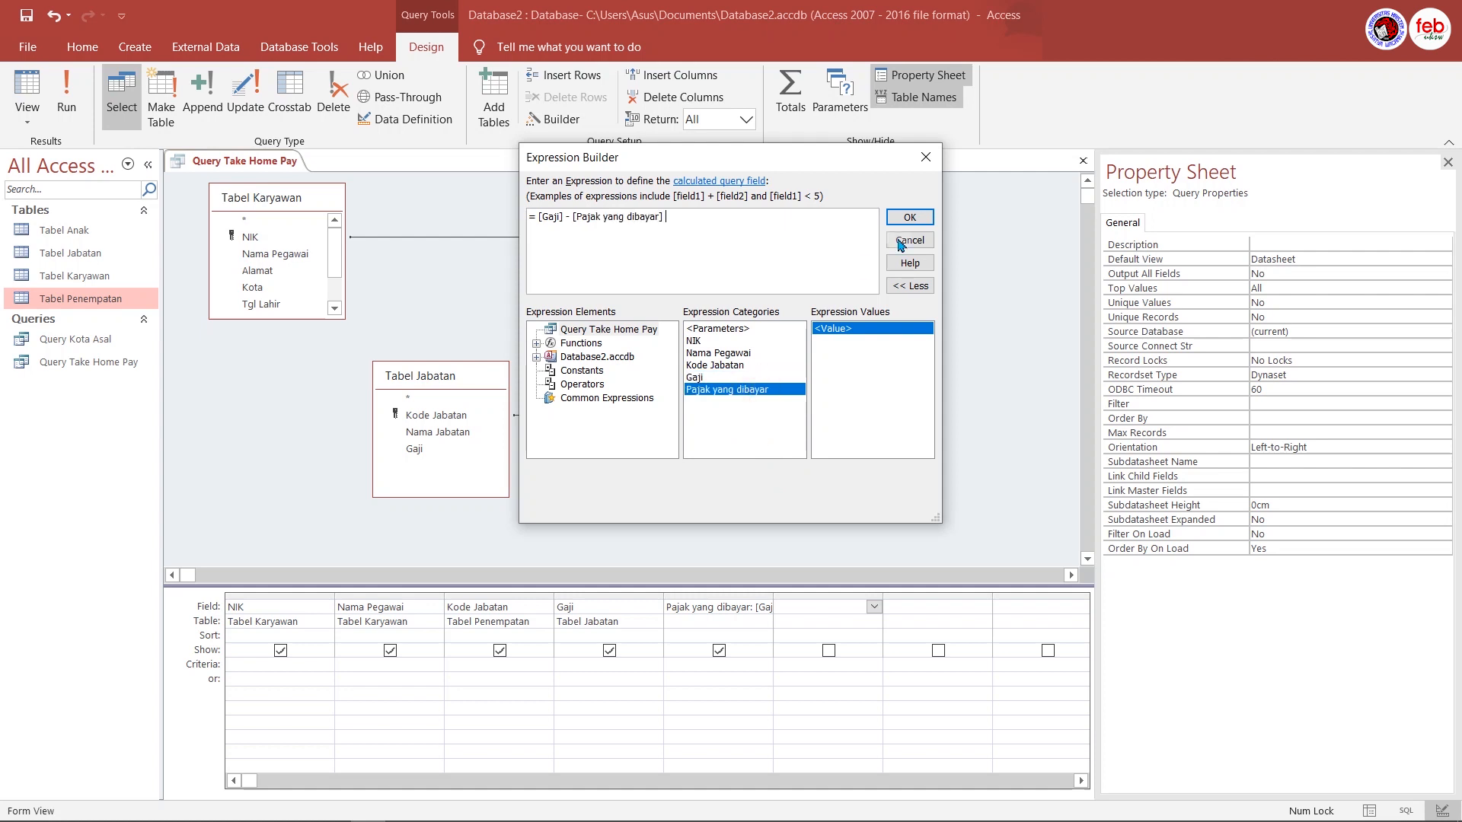
pyautogui.click(910, 218)
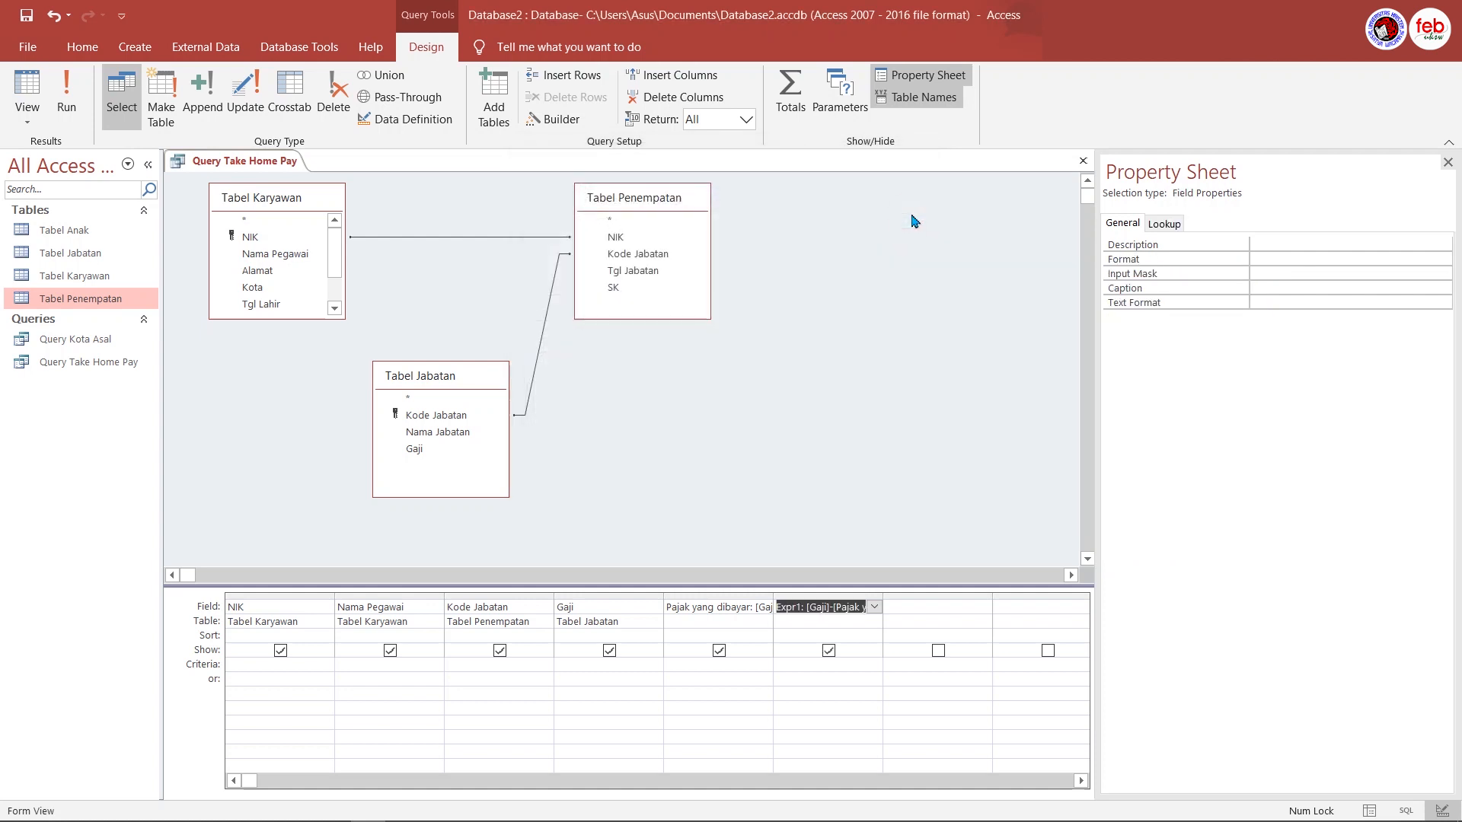
# Rename the sixth column's calculated field as Take Home Pay, keeping its expression
pyautogui.click(801, 608)
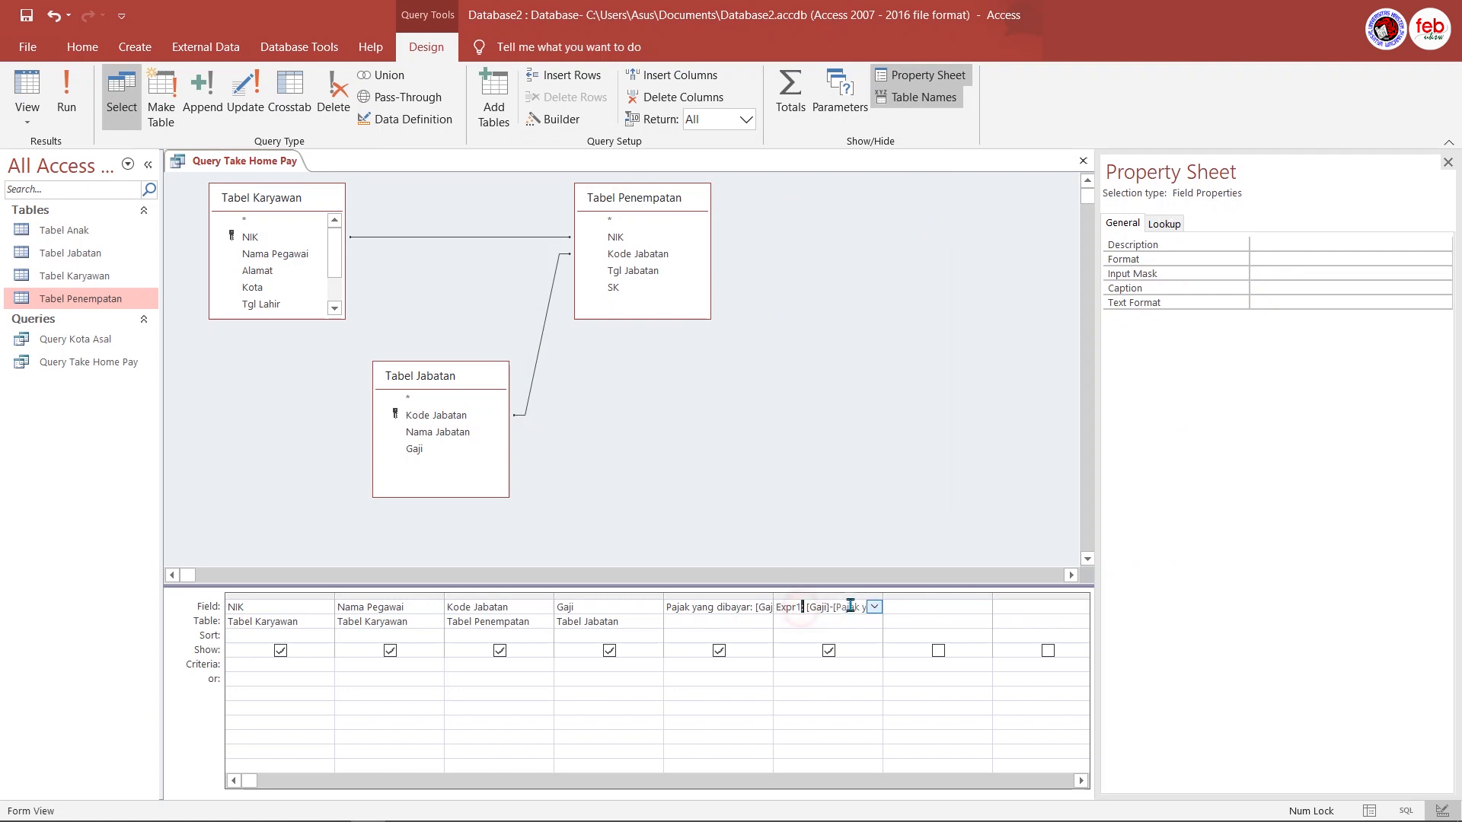
pyautogui.press('BackSpace')
pyautogui.press('BackSpace')
pyautogui.press('BackSpace')
pyautogui.press('BackSpace')
pyautogui.press('BackSpace')
pyautogui.write('Take Home Pay: [Ga')
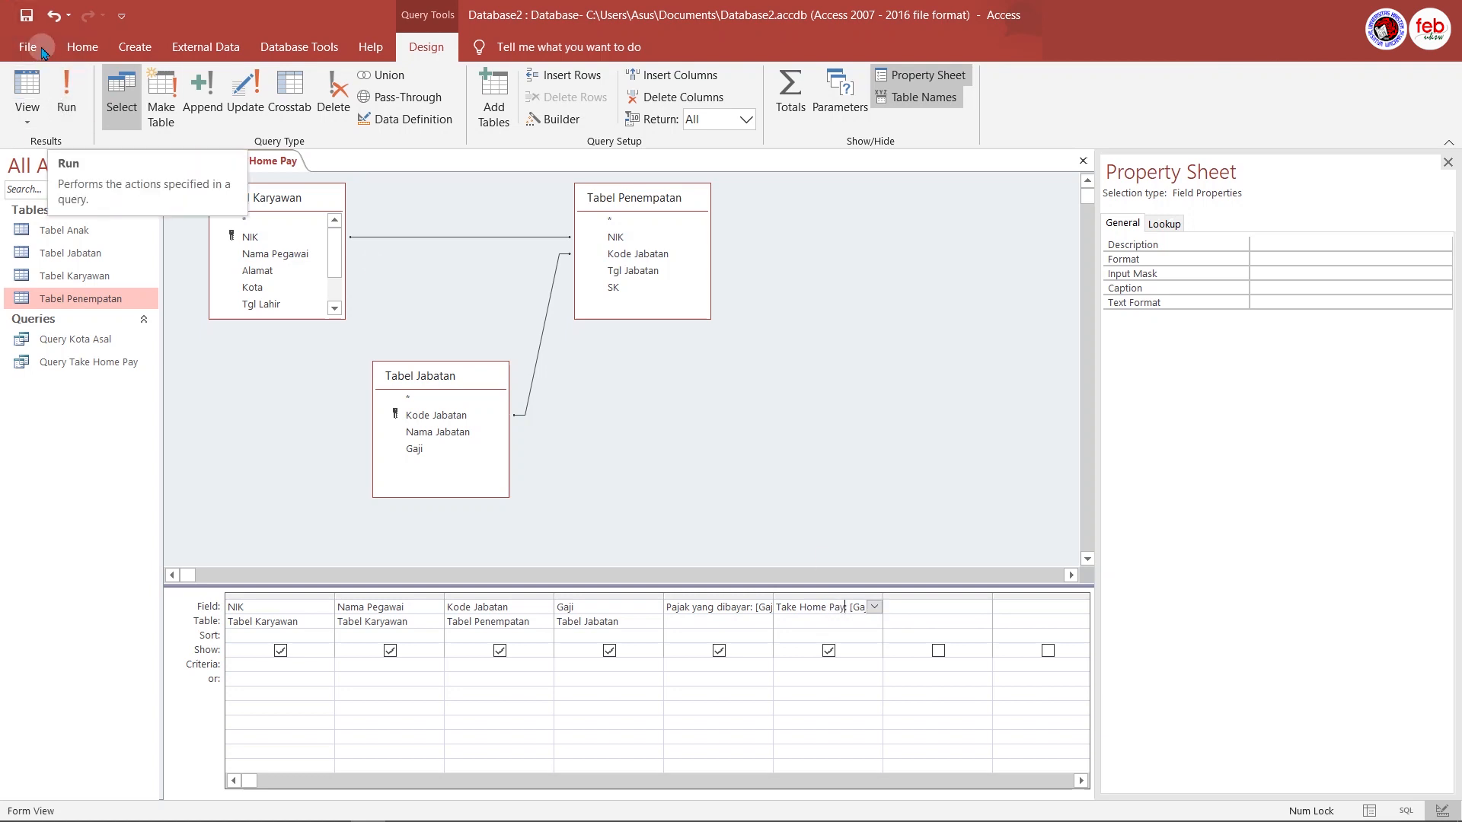
# Run the query, fit the Take Home Pay column's width to its content, and save the query
pyautogui.click(55, 79)
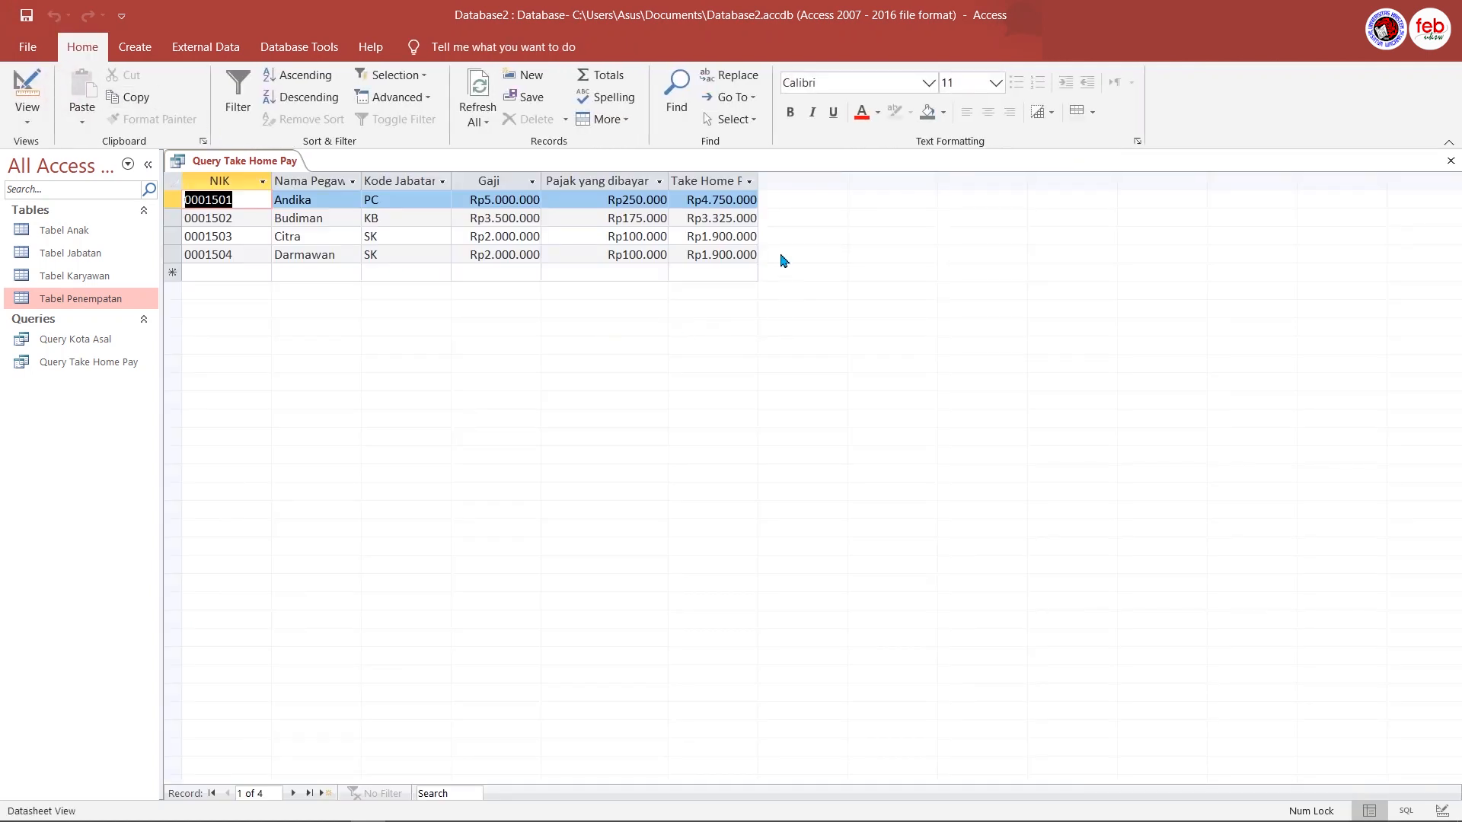
pyautogui.doubleClick(760, 176)
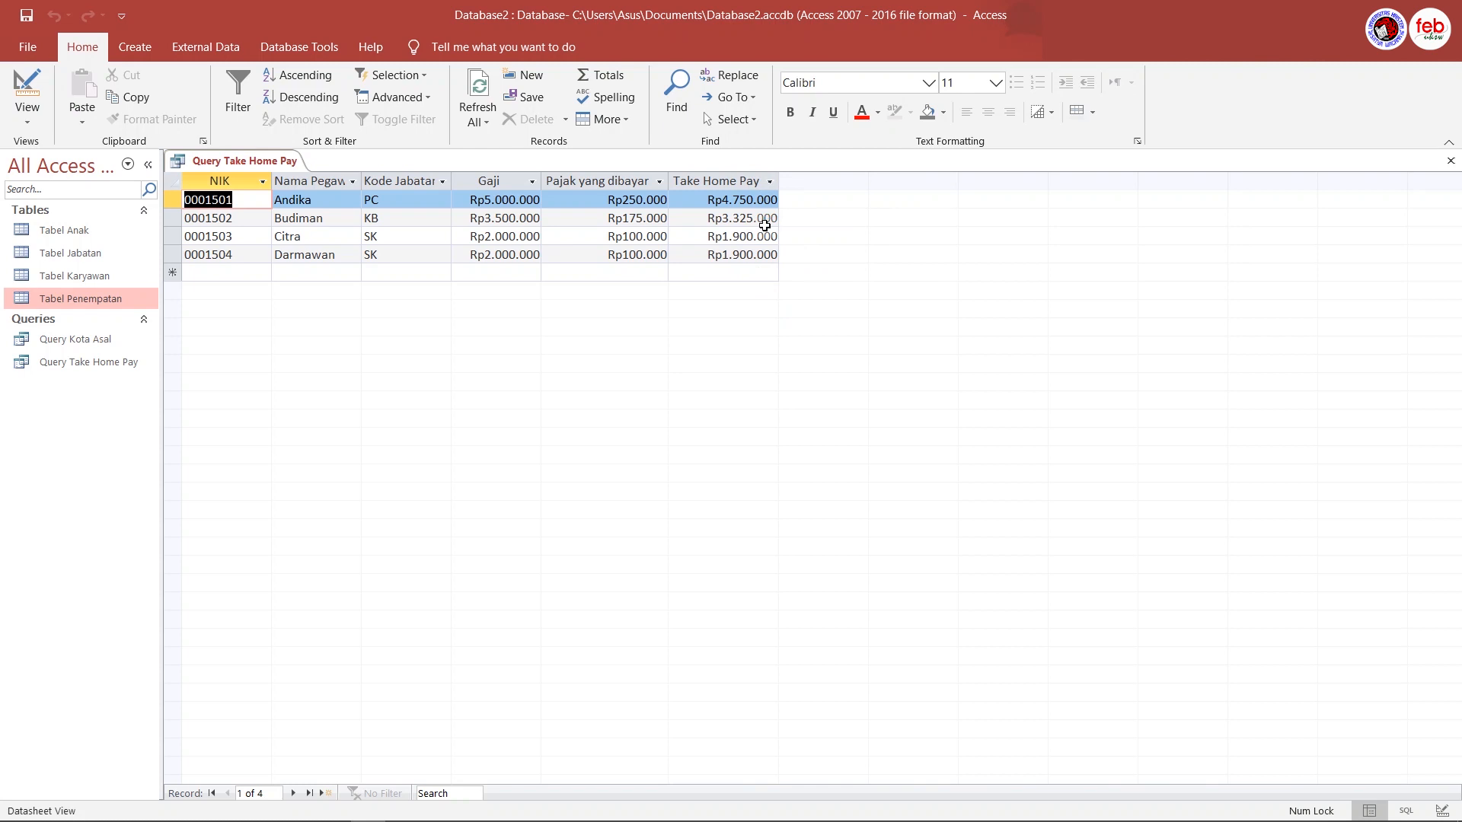
pyautogui.click(29, 14)
pyautogui.click(23, 16)
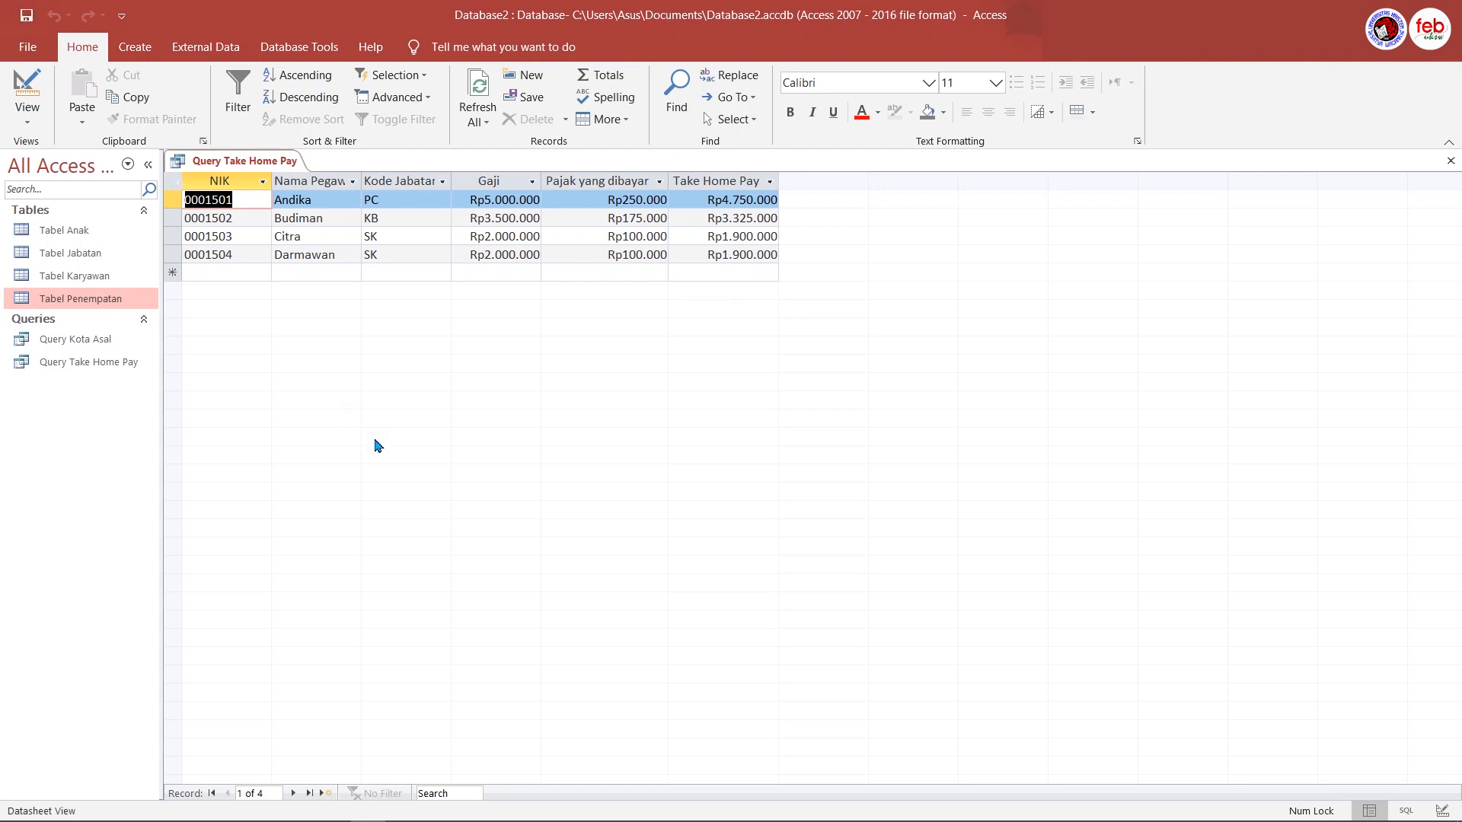